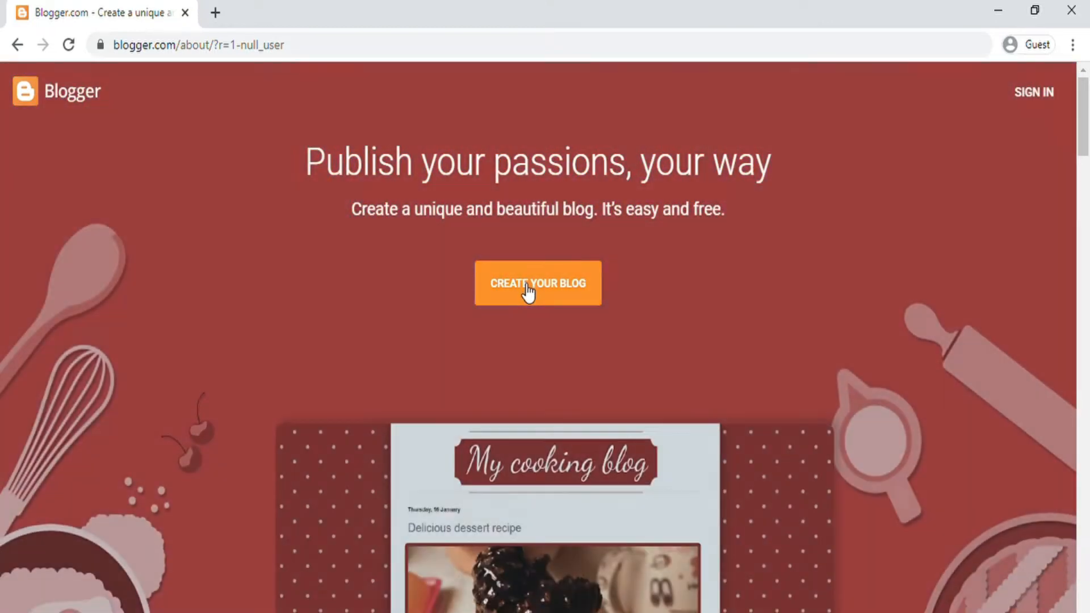
Step: Start creating a blog and sign in with the existing Google account's password
{"action": "left_click", "coordinate": [528, 292]}
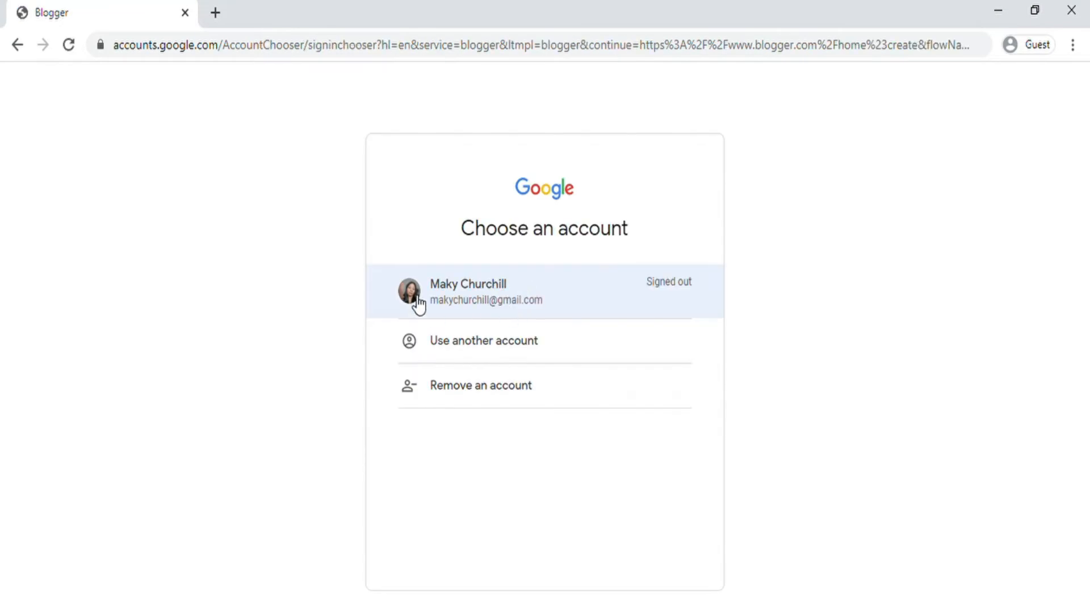
{"action": "left_click", "coordinate": [494, 298]}
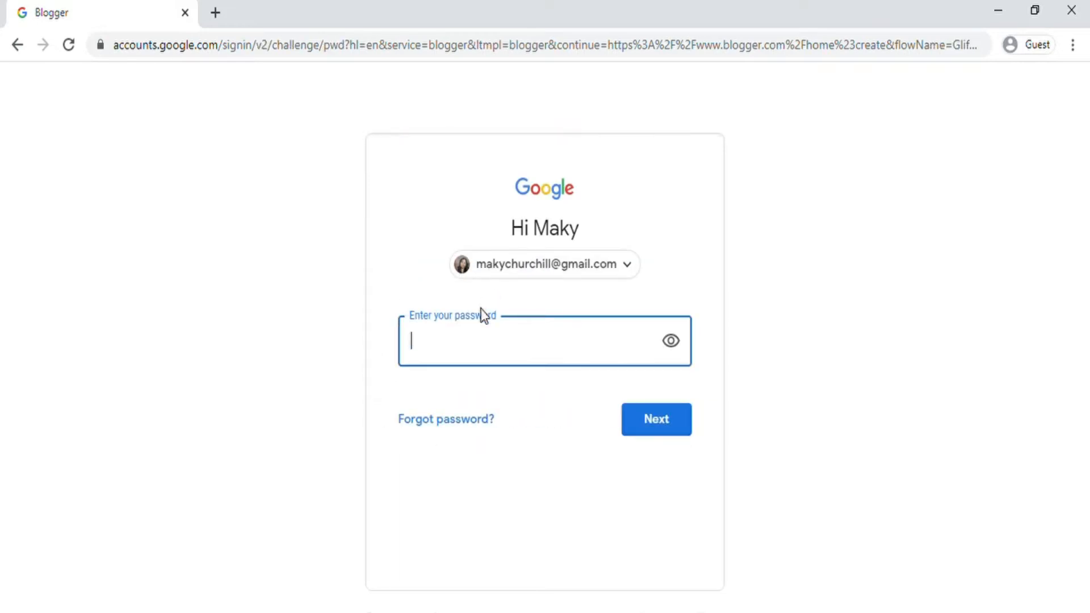
{"action": "type", "text": "******"}
{"action": "key", "text": "BackSpace"}
{"action": "key", "text": "BackSpace"}
{"action": "key", "text": "BackSpace"}
{"action": "key", "text": "BackSpace"}
{"action": "key", "text": "BackSpace"}
{"action": "key", "text": "BackSpace"}
{"action": "key", "text": "BackSpace"}
{"action": "type", "text": "********"}
{"action": "key", "text": "Return"}
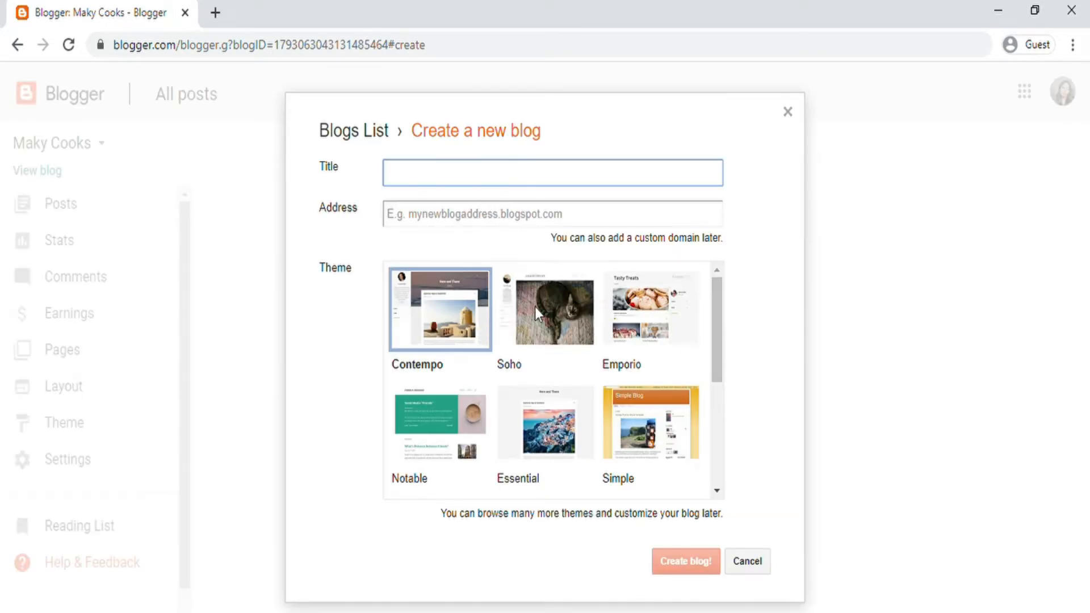
Step: Enter the blog title Maky HP and the suggested address MAKYHP.blogspot.com
{"action": "scroll", "coordinate": [550, 353], "scroll_direction": "down", "scroll_amount": 2}
{"action": "scroll", "coordinate": [551, 354], "scroll_direction": "up", "scroll_amount": 2}
{"action": "type", "text": "Maky HP"}
{"action": "left_click", "coordinate": [432, 222]}
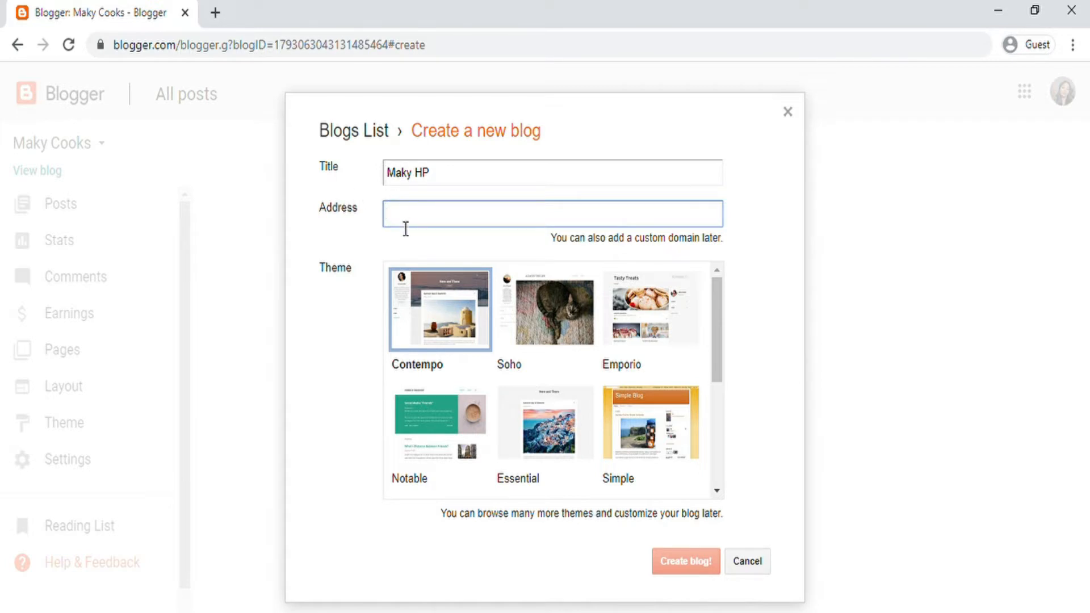
{"action": "type", "text": "MAKYHP"}
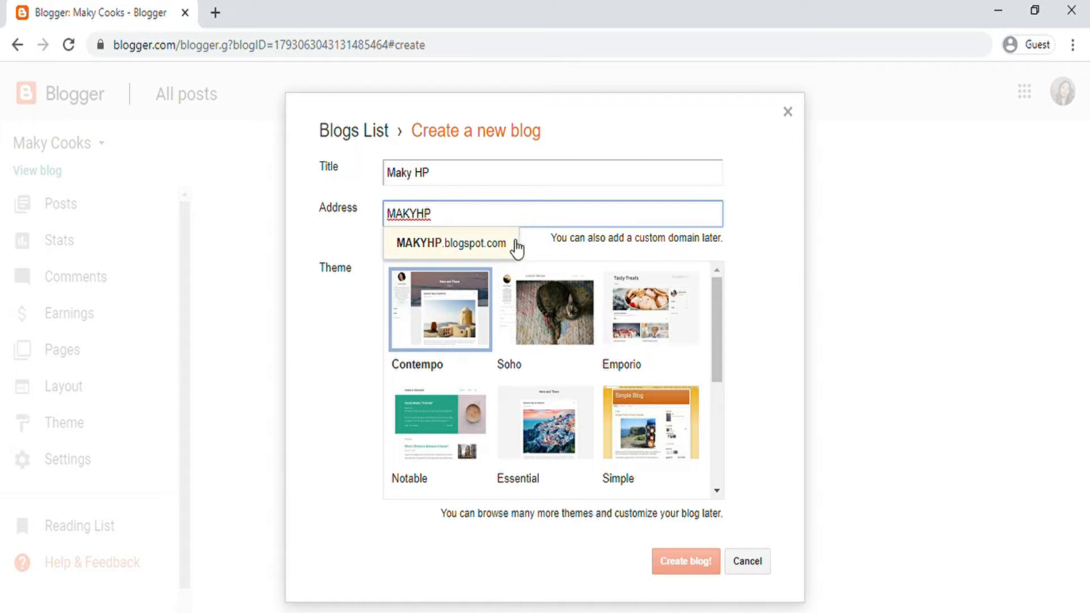
{"action": "left_click", "coordinate": [476, 251]}
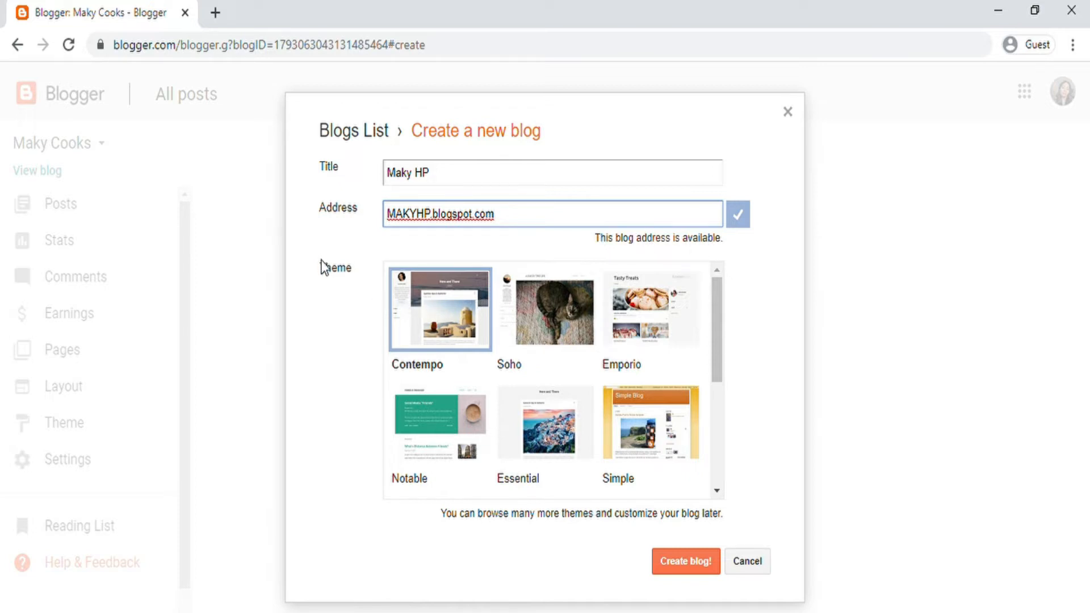
Step: Choose the Awesome Inc. theme and create the blog
{"action": "scroll", "coordinate": [553, 329], "scroll_direction": "down", "scroll_amount": 4}
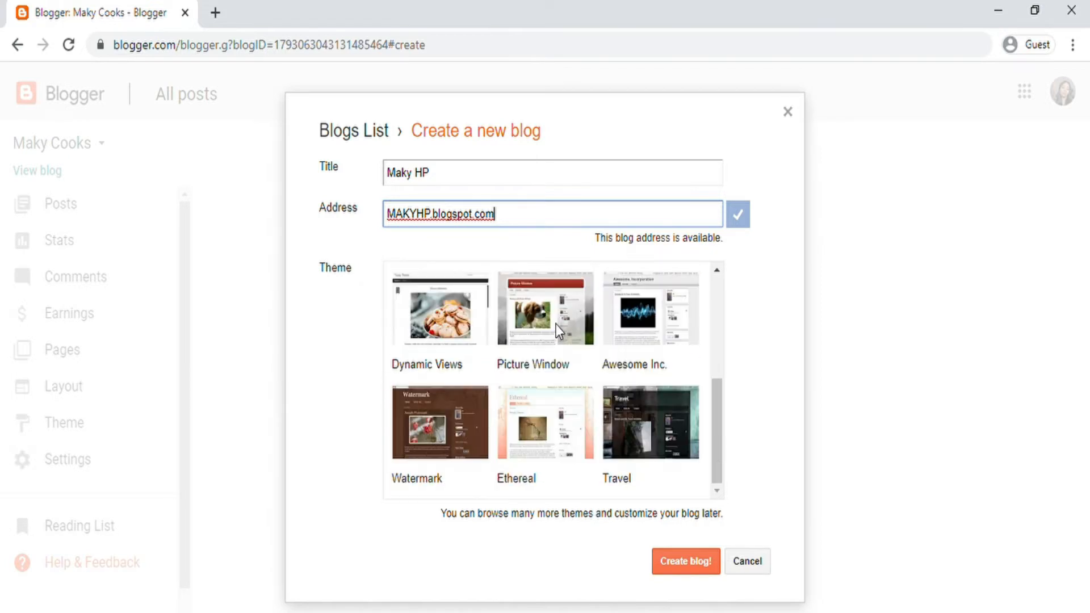
{"action": "scroll", "coordinate": [559, 347], "scroll_direction": "up", "scroll_amount": 3}
{"action": "scroll", "coordinate": [554, 356], "scroll_direction": "down", "scroll_amount": 4}
{"action": "scroll", "coordinate": [550, 352], "scroll_direction": "up", "scroll_amount": 5}
{"action": "scroll", "coordinate": [629, 383], "scroll_direction": "down", "scroll_amount": 4}
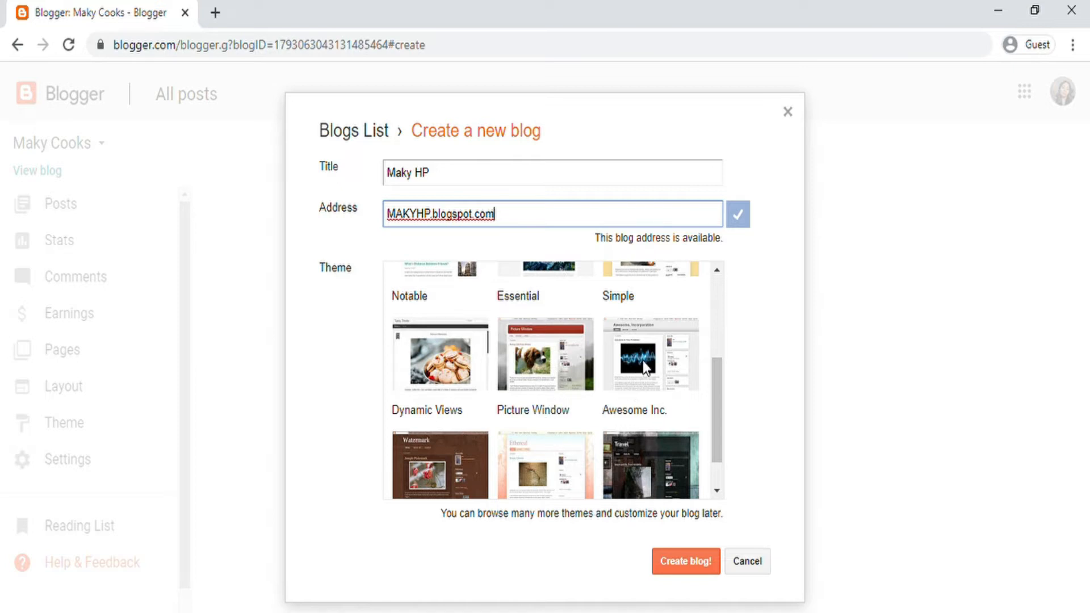
{"action": "left_click", "coordinate": [643, 360]}
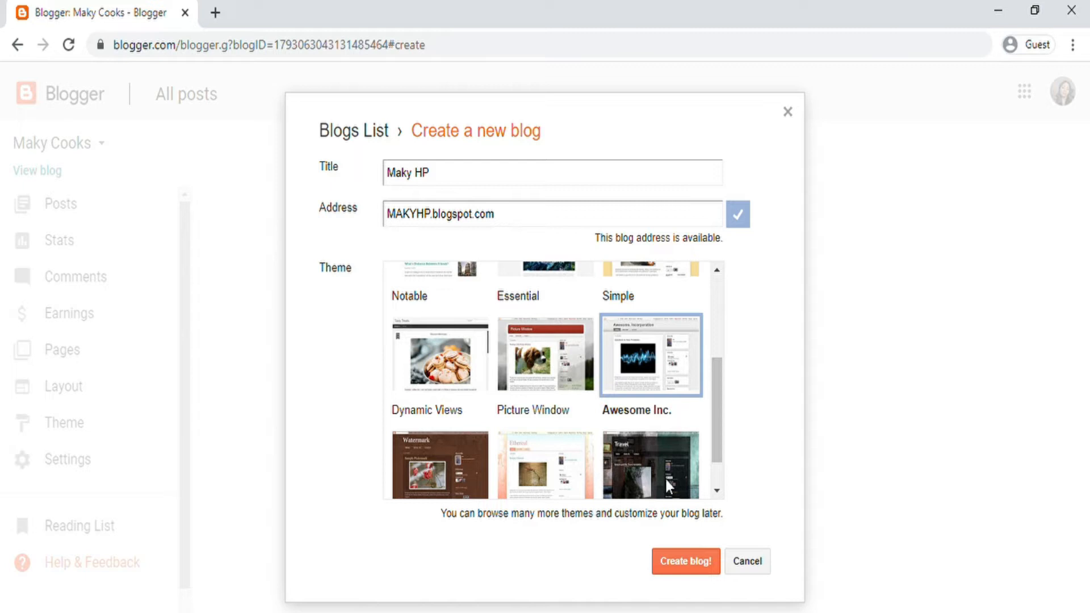
{"action": "left_click", "coordinate": [683, 562]}
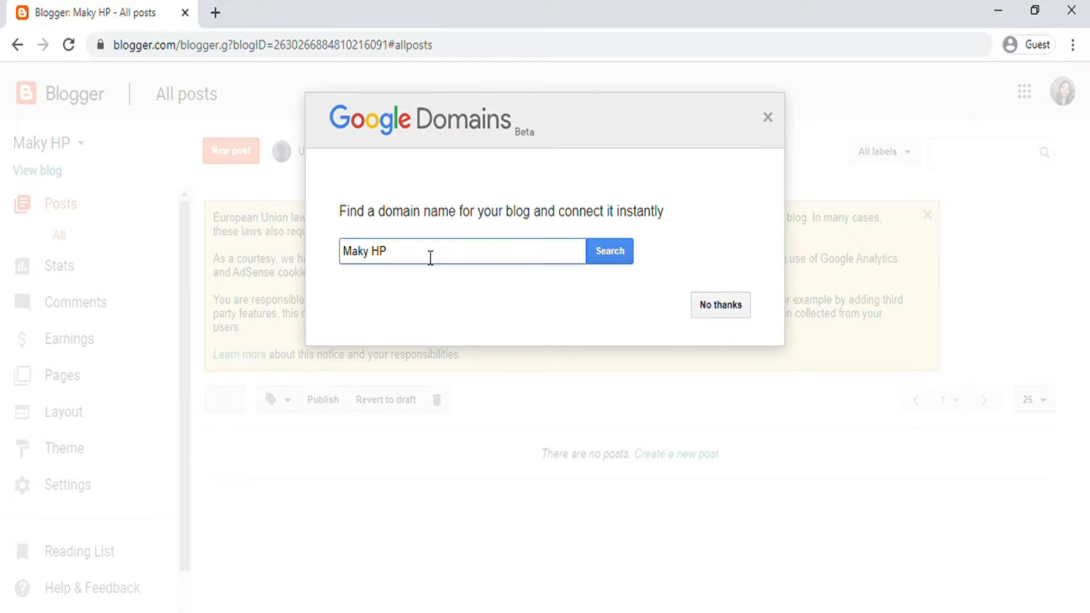
Step: Search Google Domains for makyhp, review the suggested domains and prices, then close the offer
{"action": "left_click", "coordinate": [625, 250]}
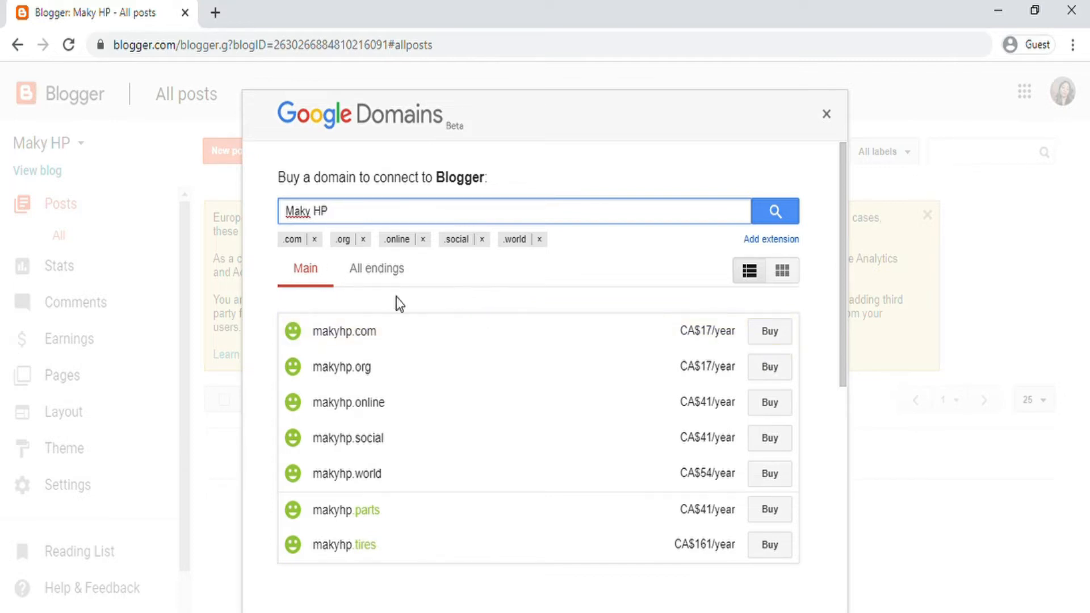
{"action": "scroll", "coordinate": [418, 363], "scroll_direction": "down", "scroll_amount": 5}
{"action": "scroll", "coordinate": [409, 352], "scroll_direction": "up", "scroll_amount": 5}
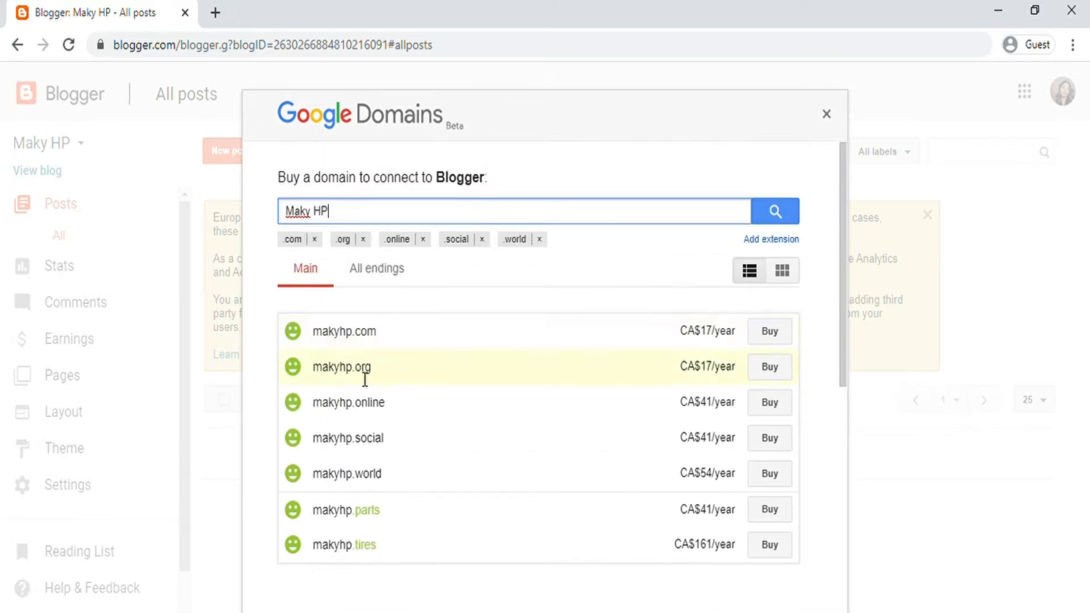
{"action": "scroll", "coordinate": [363, 461], "scroll_direction": "down", "scroll_amount": 3}
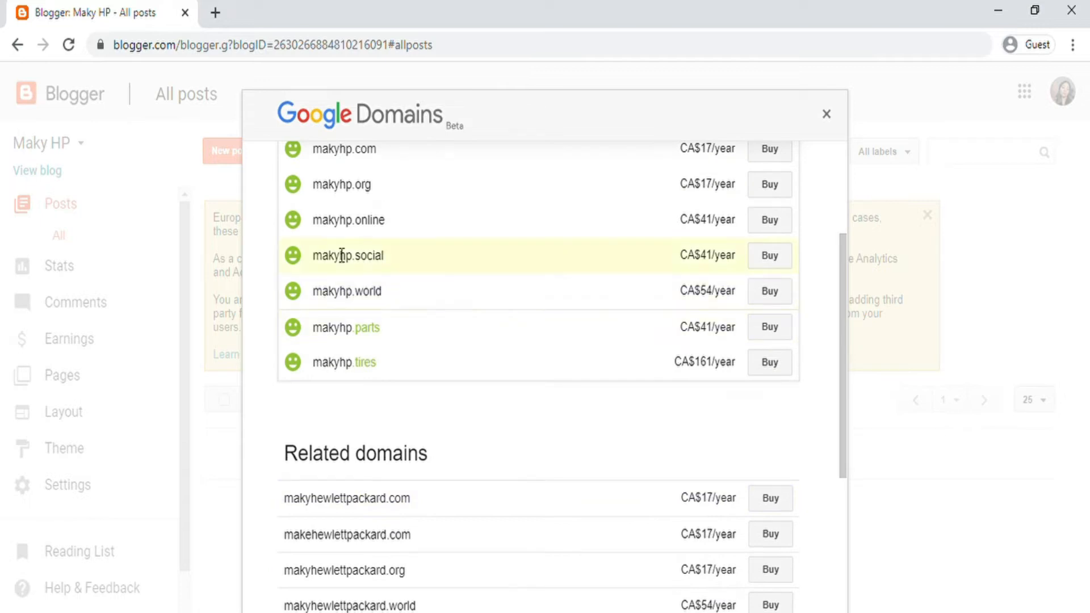
{"action": "scroll", "coordinate": [348, 410], "scroll_direction": "down", "scroll_amount": 5}
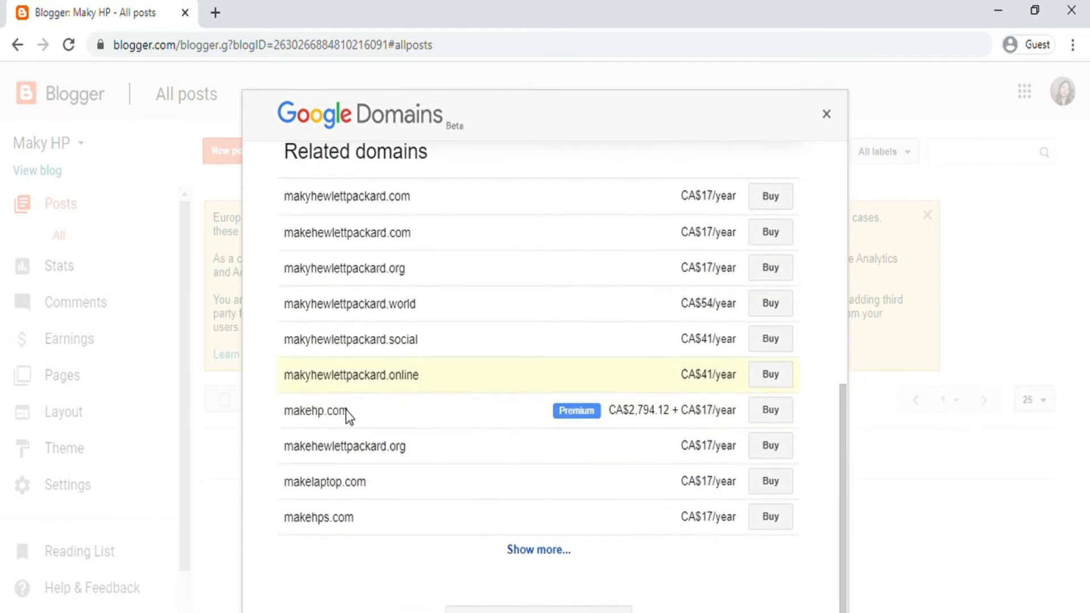
{"action": "scroll", "coordinate": [341, 398], "scroll_direction": "up", "scroll_amount": 8}
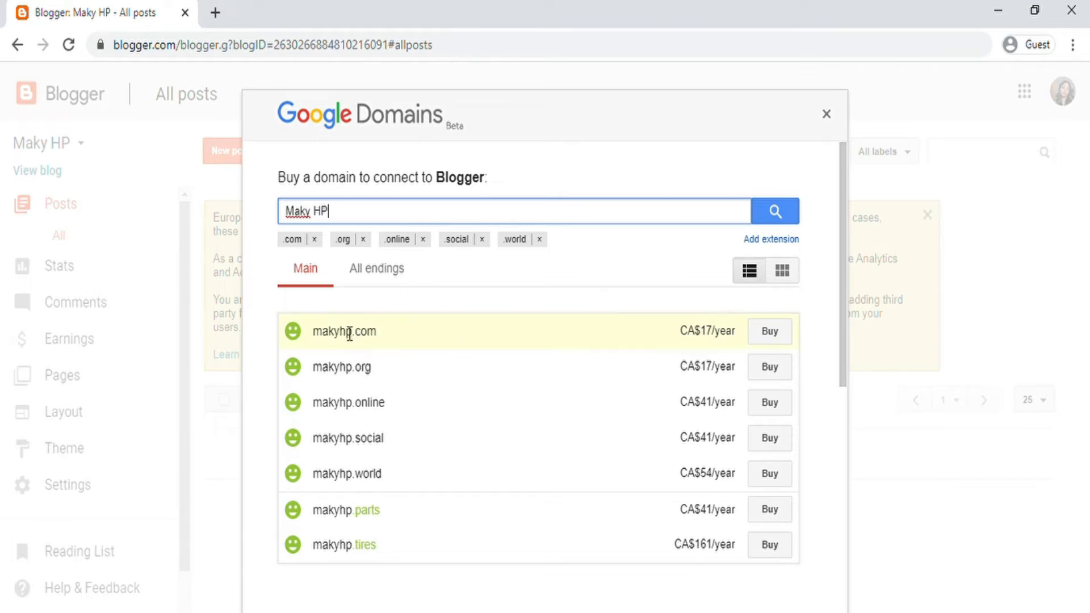
{"action": "scroll", "coordinate": [412, 276], "scroll_direction": "down", "scroll_amount": 5}
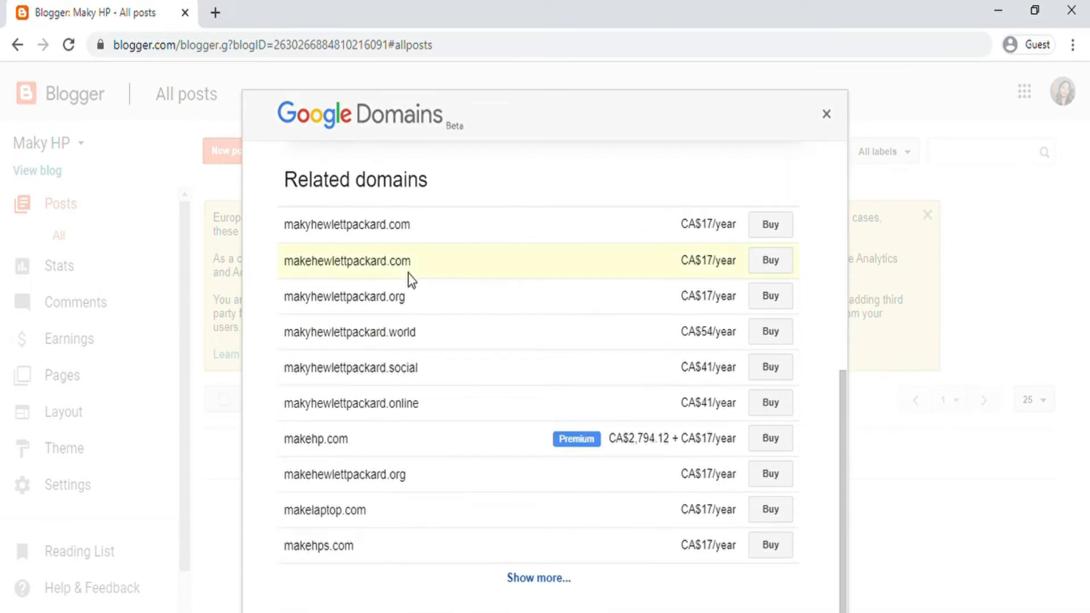
{"action": "scroll", "coordinate": [406, 276], "scroll_direction": "up", "scroll_amount": 5}
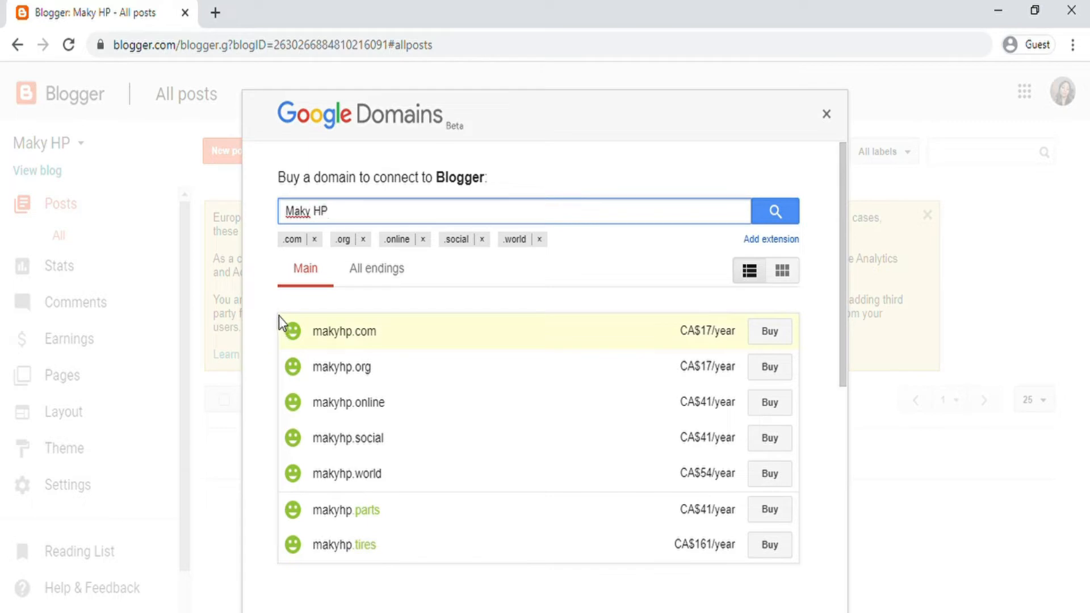
{"action": "left_click", "coordinate": [827, 115]}
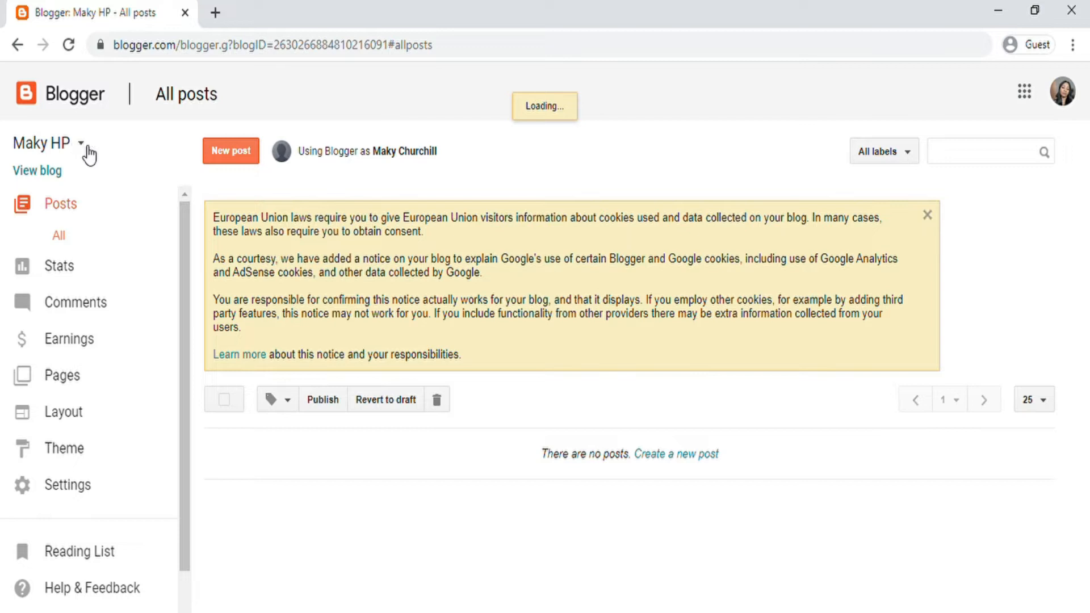
{"action": "left_click", "coordinate": [57, 171]}
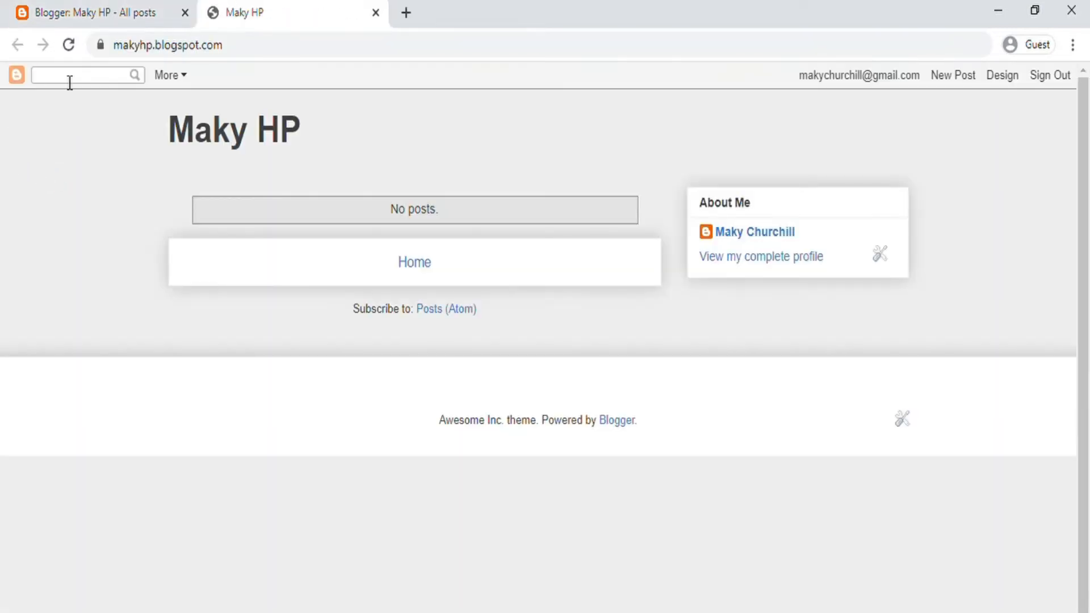
{"action": "left_click", "coordinate": [375, 13]}
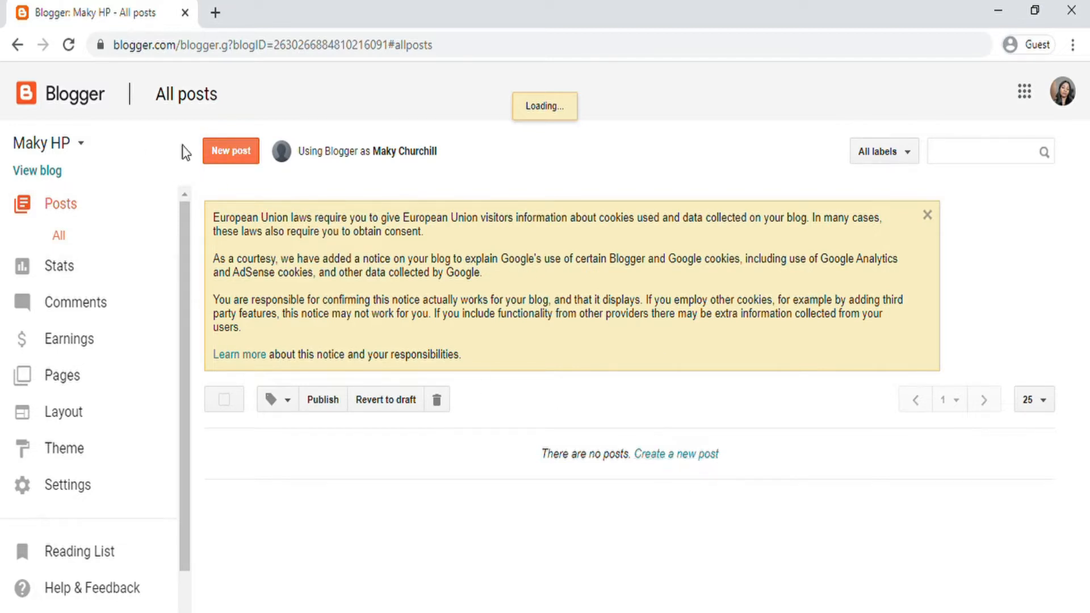
Step: Start a new post titled 'Welcome to my Blog'
{"action": "left_click", "coordinate": [226, 152]}
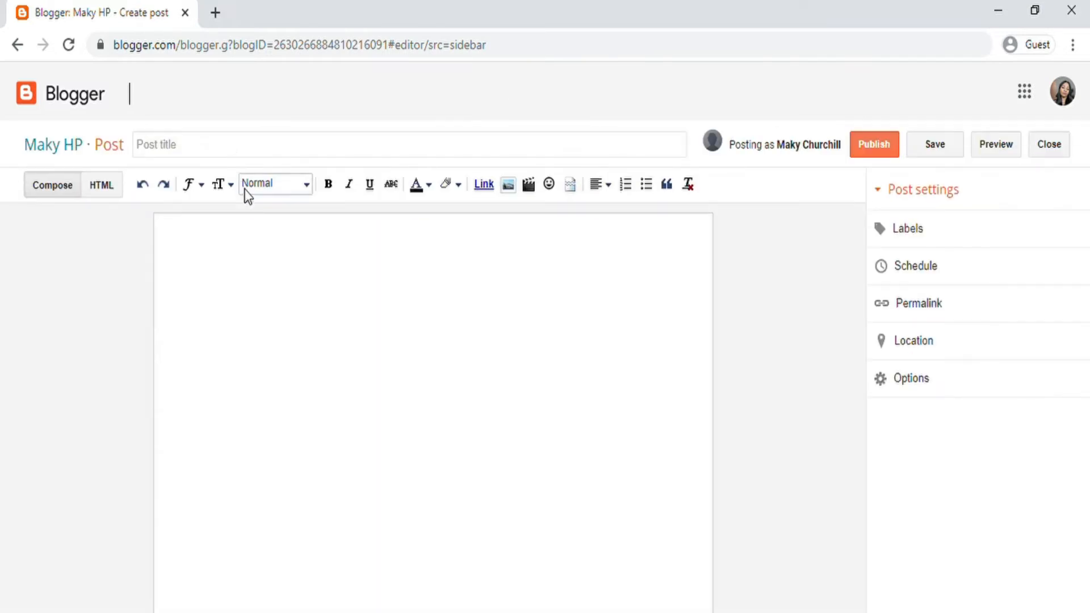
{"action": "left_click", "coordinate": [281, 271]}
{"action": "left_click", "coordinate": [222, 158]}
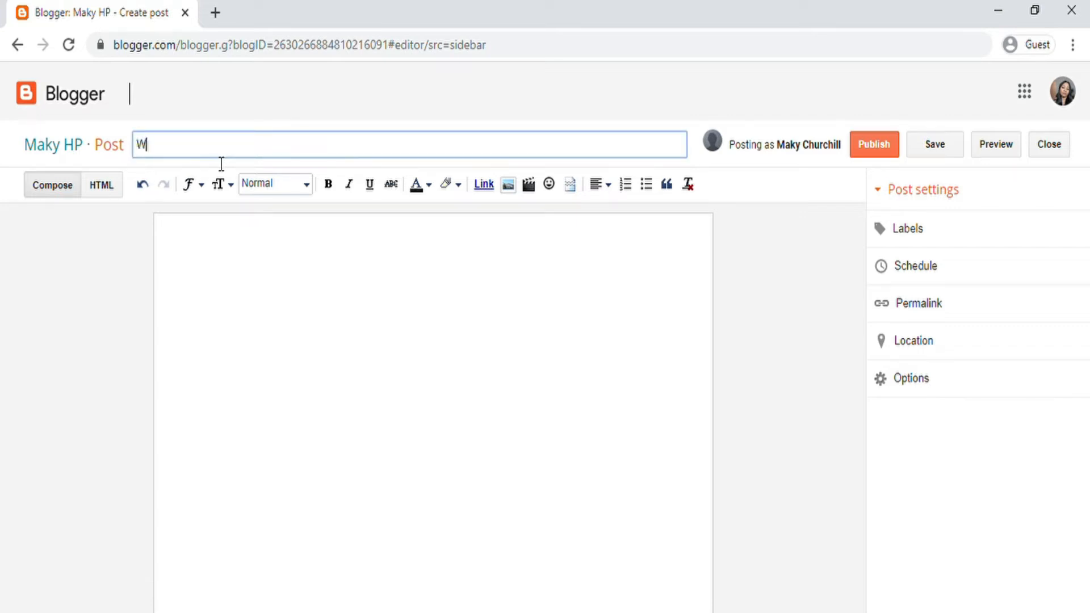
{"action": "type", "text": "Welcome to my Blog"}
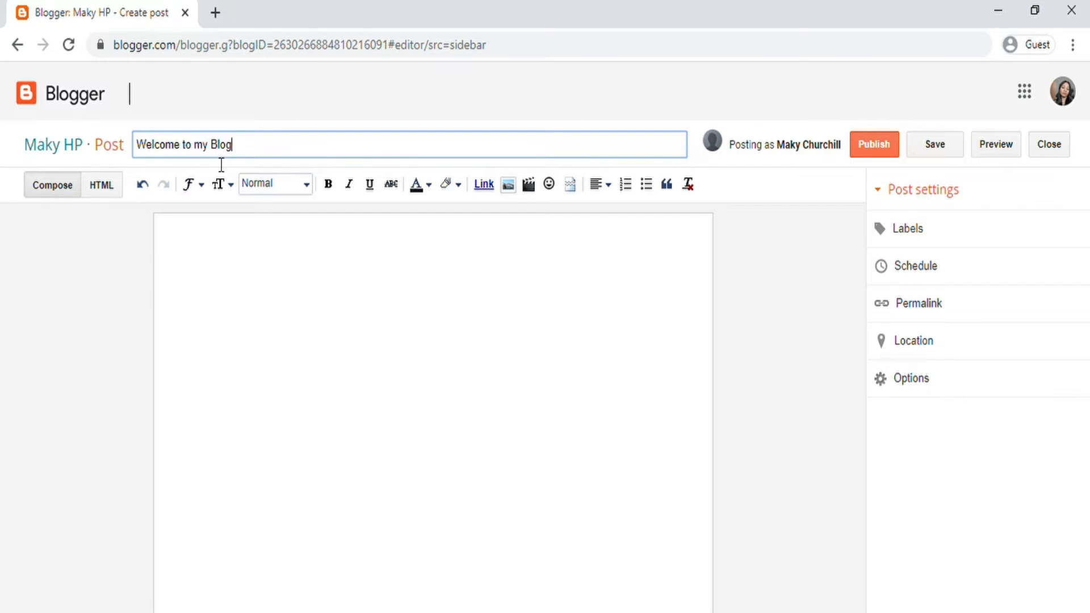
Step: Type the greeting with the author's name, correcting 'Hello', 'welcome' and 'to'
{"action": "left_click", "coordinate": [229, 281]}
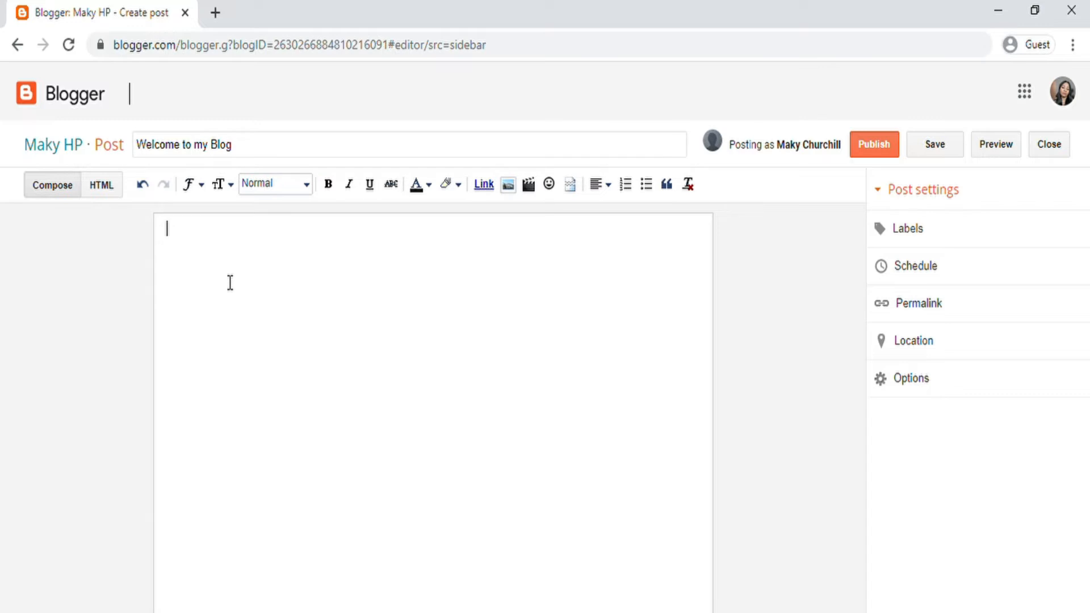
{"action": "type", "text": "hello"}
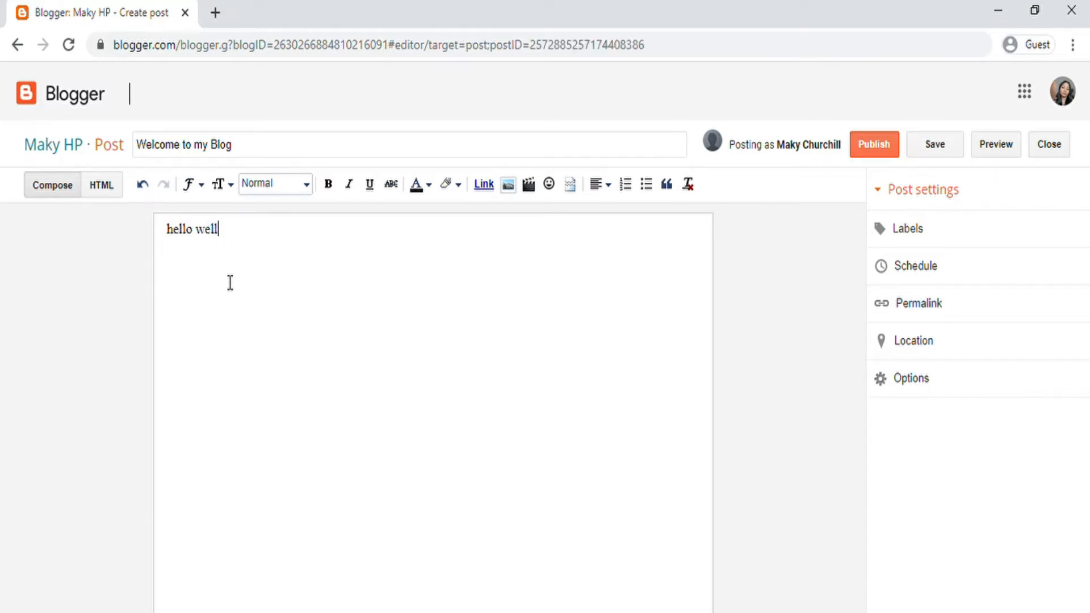
{"action": "type", "text": " welcom eto my bl"}
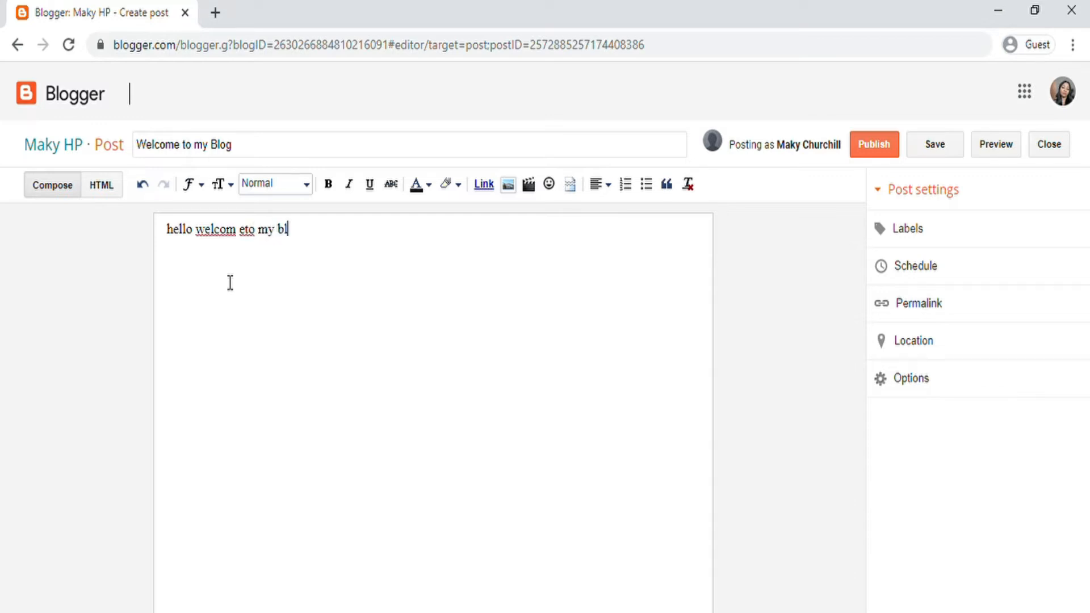
{"action": "type", "text": "og my name is Eth"}
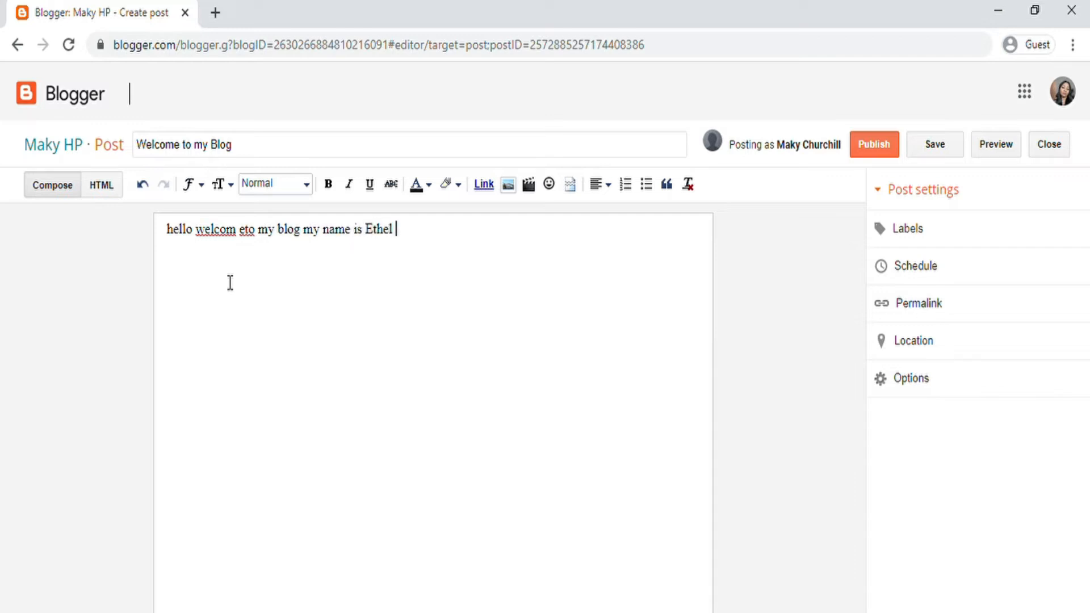
{"action": "type", "text": "el. I am glad to hav"}
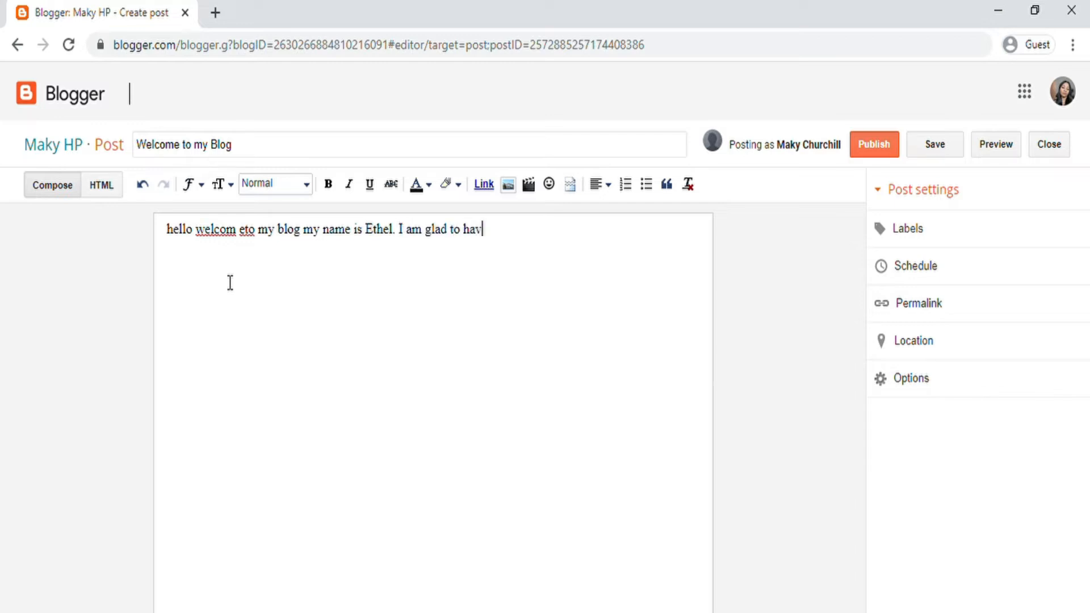
{"action": "type", "text": "e you"}
{"action": "key", "text": "BackSpace"}
{"action": "type", "text": "H"}
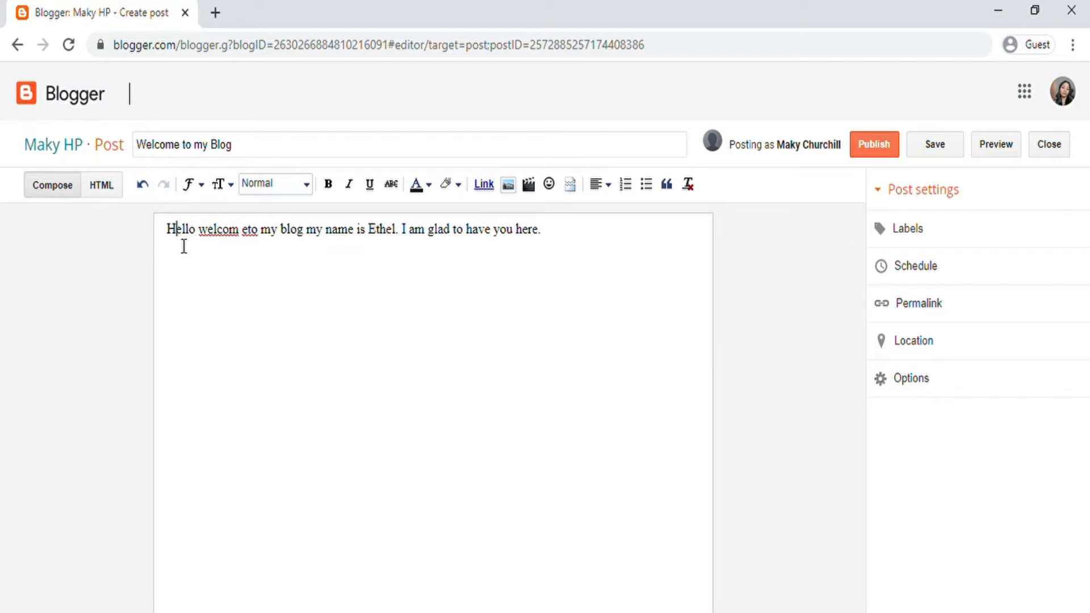
{"action": "double_click", "coordinate": [219, 230]}
{"action": "type", "text": "welcome"}
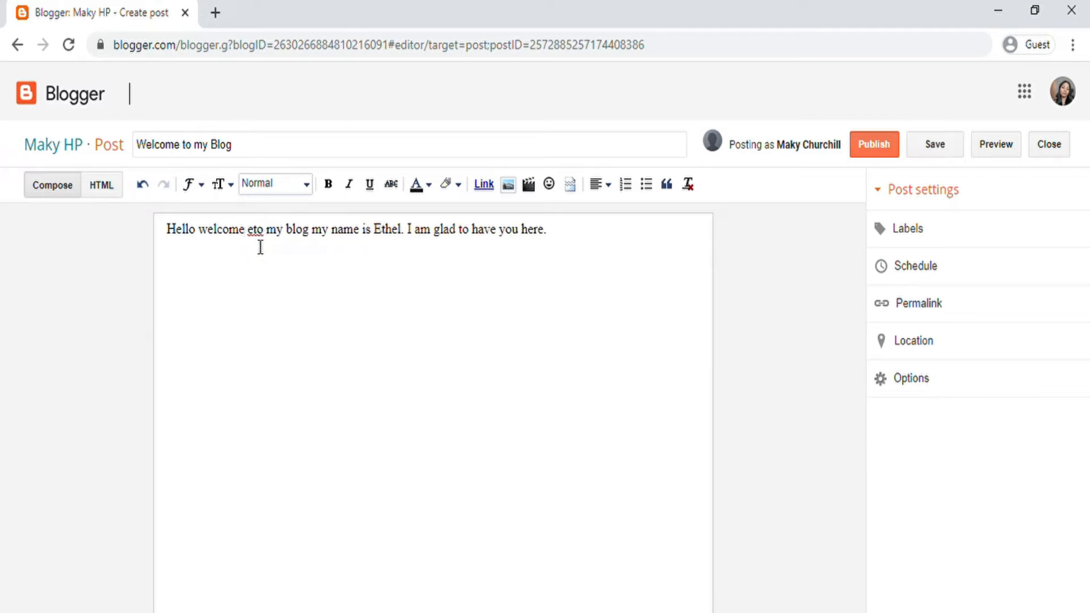
{"action": "double_click", "coordinate": [255, 230]}
{"action": "type", "text": "to"}
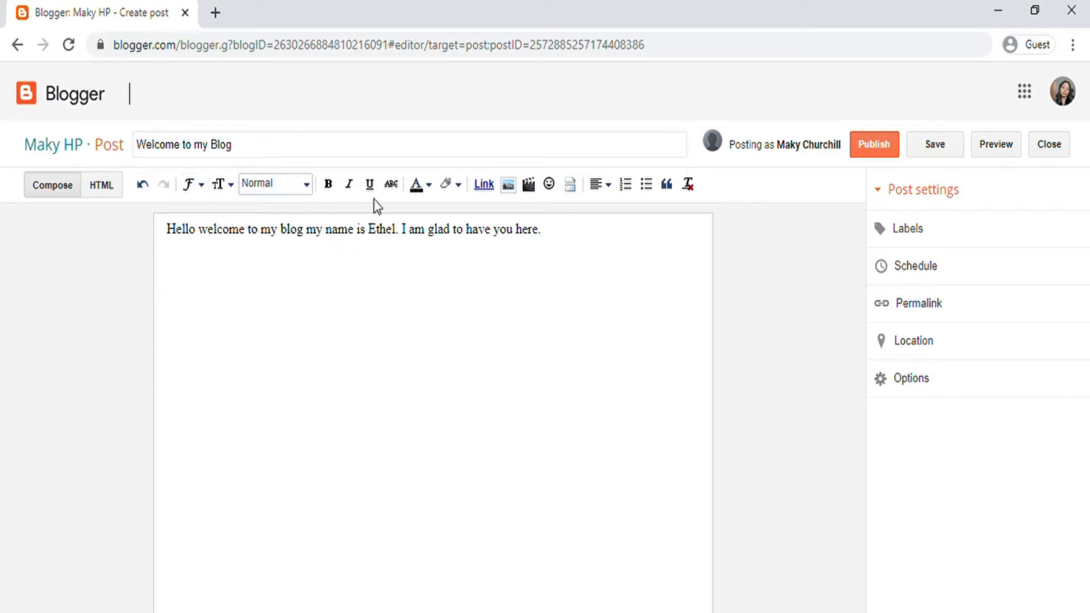
Step: Toggle HTML view and back, then type HELLLOOPOP[PP on a new line
{"action": "left_click", "coordinate": [108, 189]}
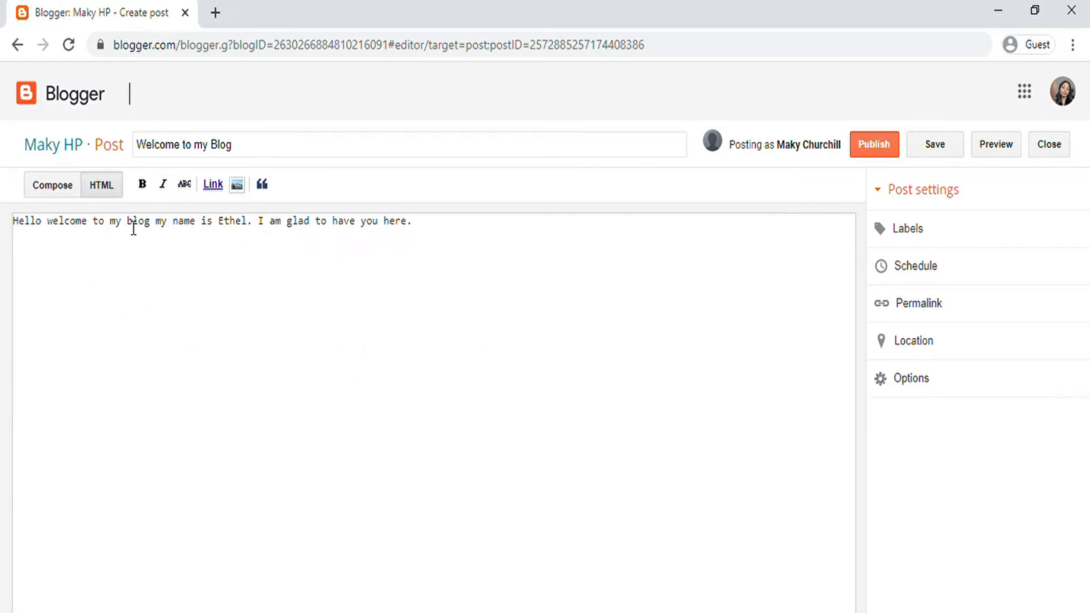
{"action": "left_click", "coordinate": [48, 188]}
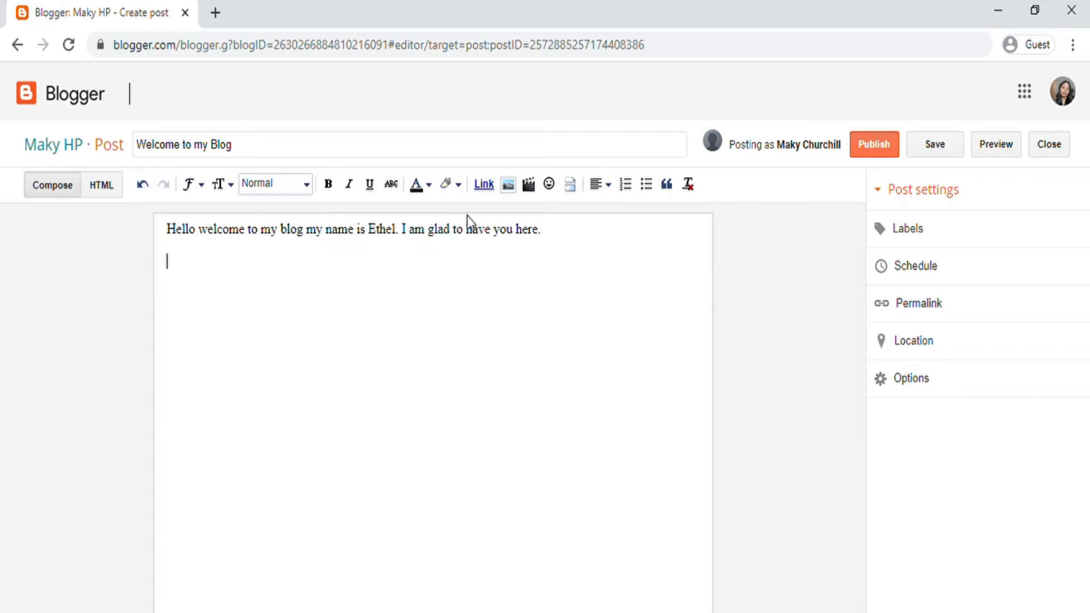
{"action": "key", "text": "Return"}
{"action": "key", "text": "Return"}
{"action": "type", "text": "HELLLOOPOP[PP"}
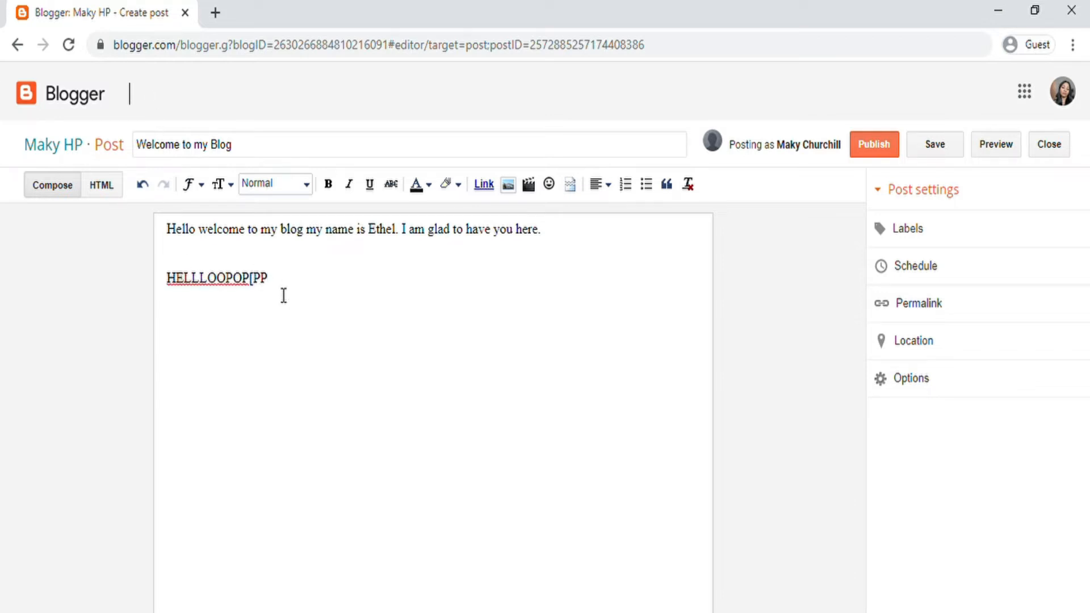
Step: Undo and redo the typing until only HE remains, then select it
{"action": "left_click", "coordinate": [143, 184]}
{"action": "left_click", "coordinate": [142, 185]}
{"action": "left_click", "coordinate": [143, 184]}
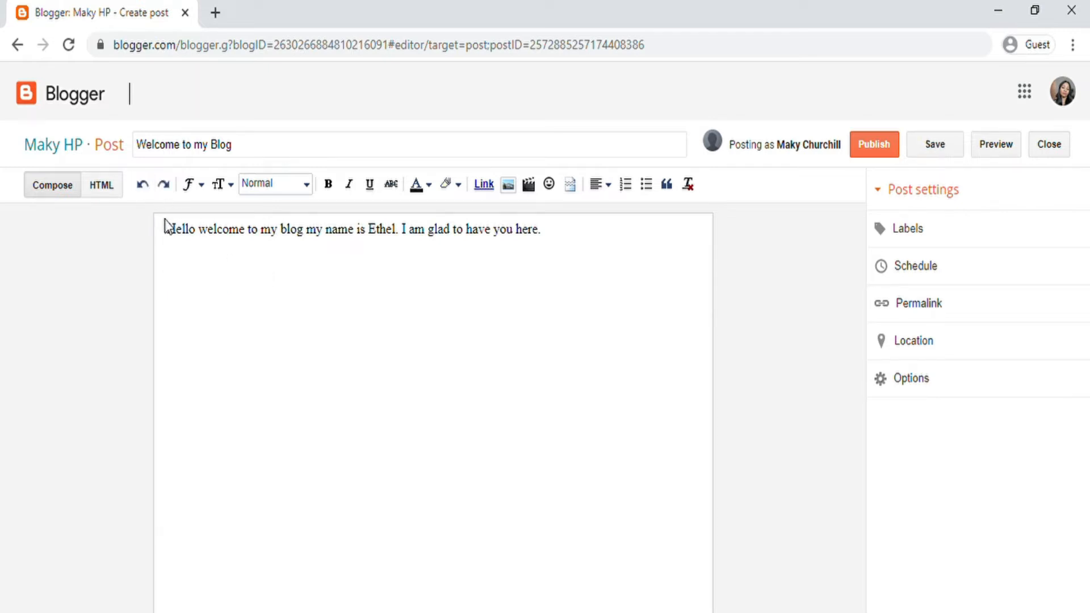
{"action": "left_click", "coordinate": [164, 184]}
{"action": "left_click", "coordinate": [164, 184]}
{"action": "left_click", "coordinate": [164, 184]}
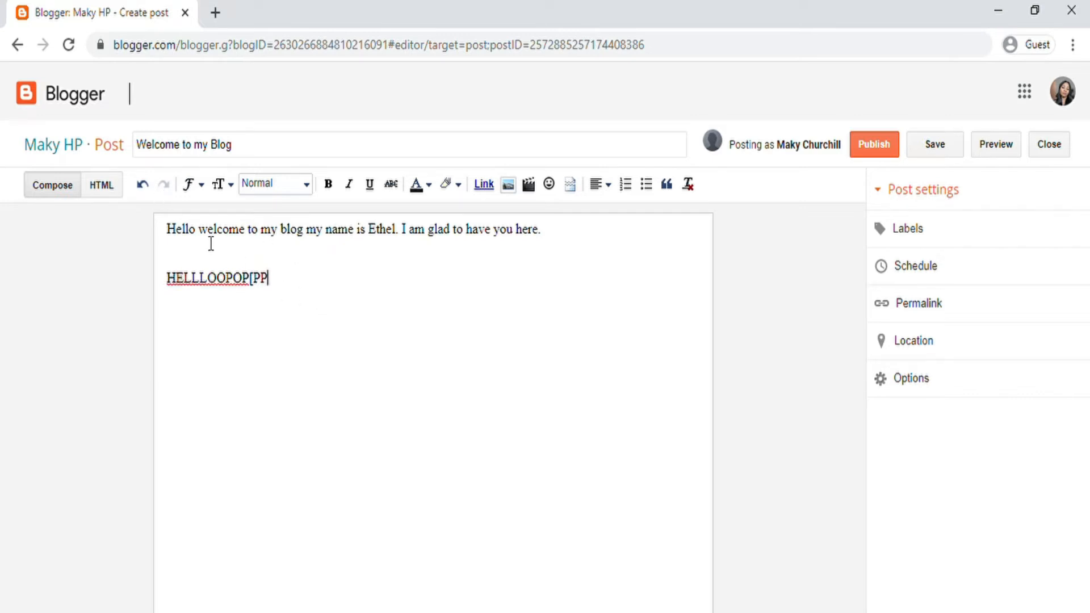
{"action": "left_click", "coordinate": [143, 185]}
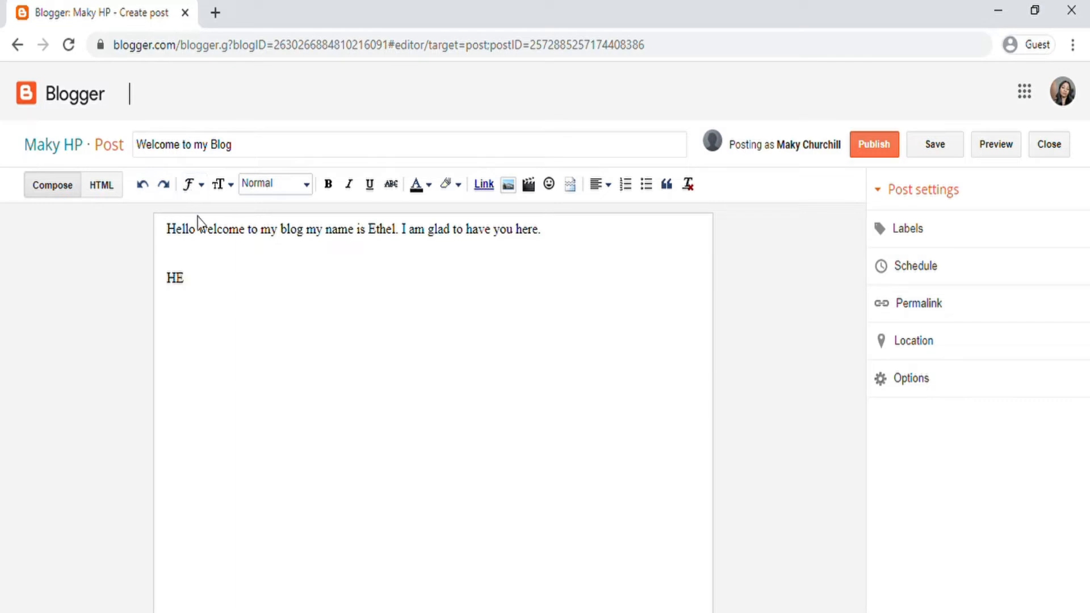
{"action": "left_click_drag", "start_coordinate": [191, 283], "coordinate": [176, 272]}
Step: Set the HE line to Arial, then change it to Georgia
{"action": "left_click", "coordinate": [197, 189]}
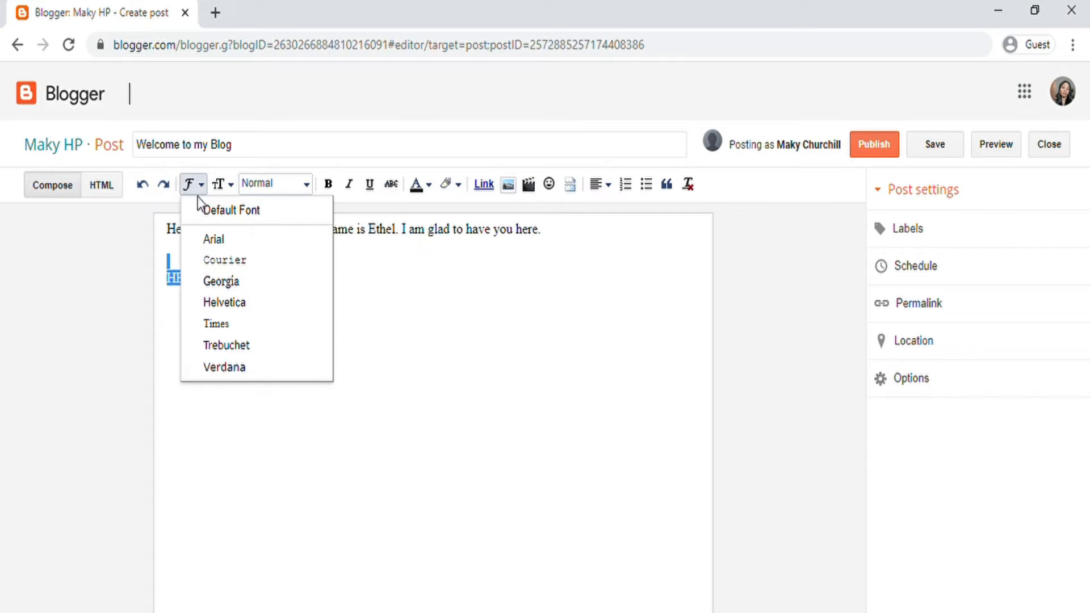
{"action": "left_click", "coordinate": [210, 239]}
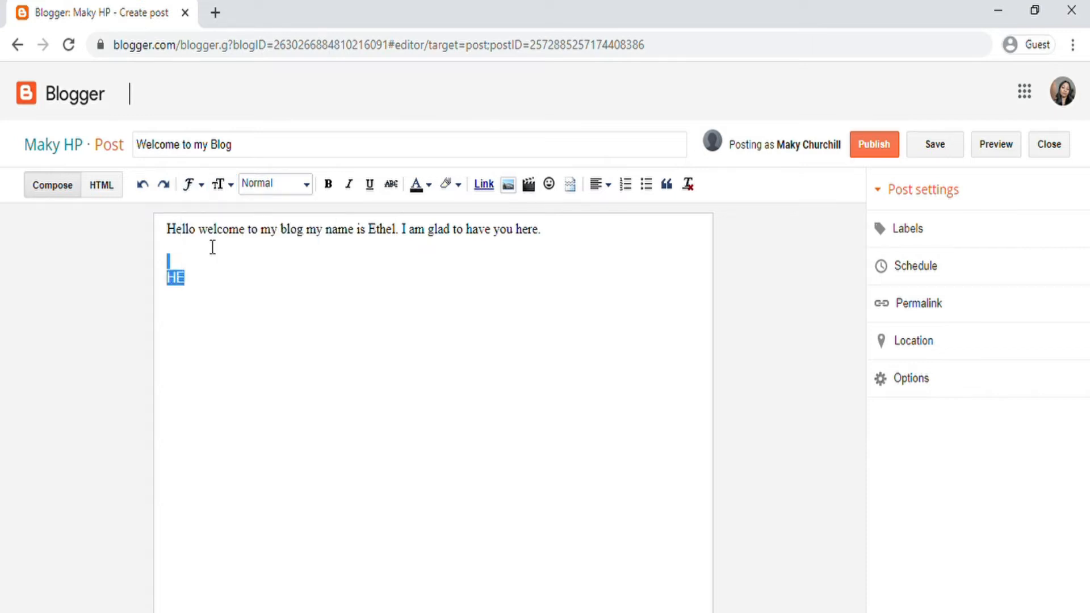
{"action": "left_click", "coordinate": [199, 290]}
{"action": "left_click_drag", "start_coordinate": [193, 280], "coordinate": [167, 278]}
{"action": "left_click", "coordinate": [200, 186]}
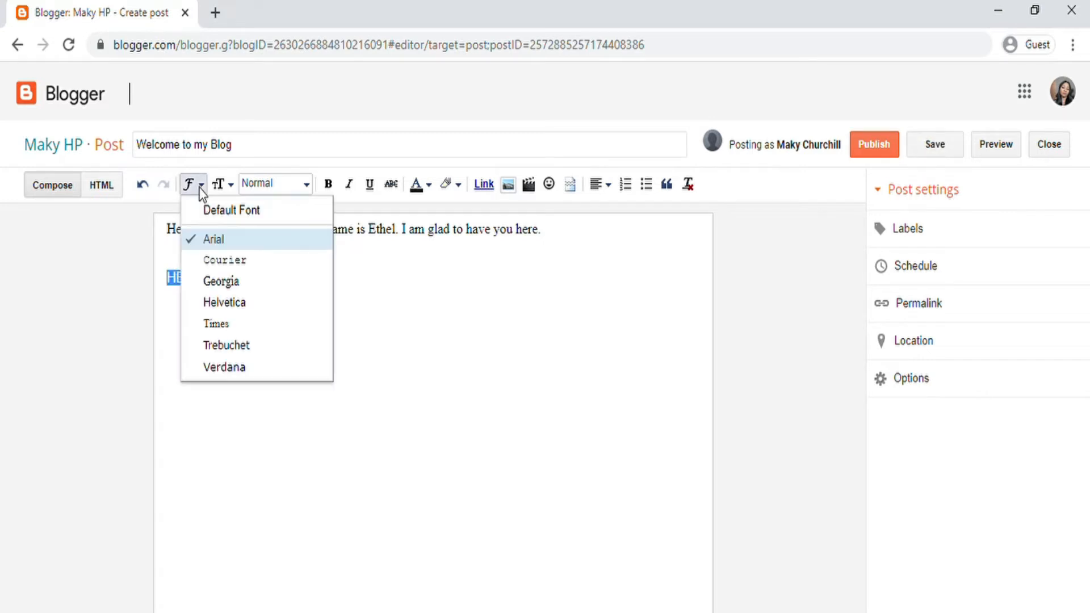
{"action": "left_click", "coordinate": [225, 281]}
{"action": "left_click", "coordinate": [199, 262]}
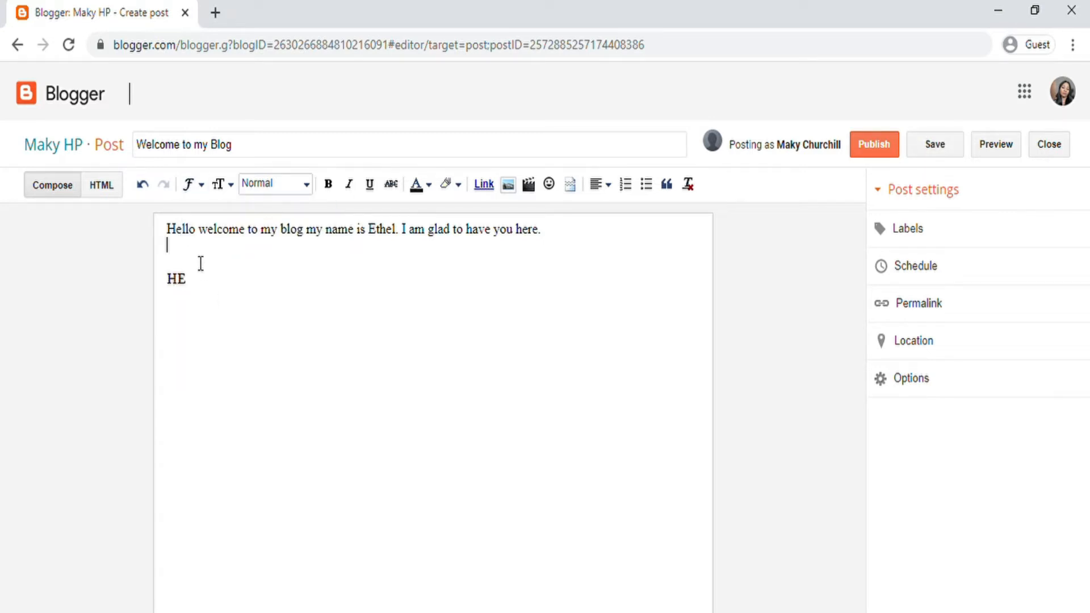
{"action": "left_click_drag", "start_coordinate": [195, 286], "coordinate": [168, 272]}
{"action": "double_click", "coordinate": [212, 331]}
{"action": "left_click", "coordinate": [205, 262]}
Step: Resize HE to the Smallest text size, then to Largest
{"action": "left_click", "coordinate": [194, 295]}
{"action": "double_click", "coordinate": [177, 280]}
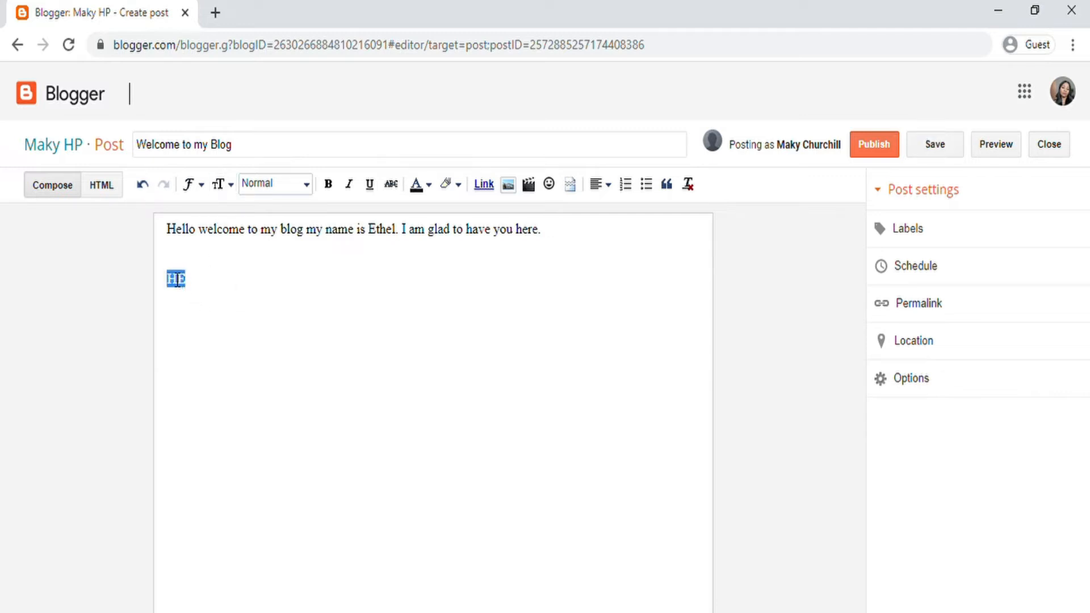
{"action": "left_click", "coordinate": [230, 190]}
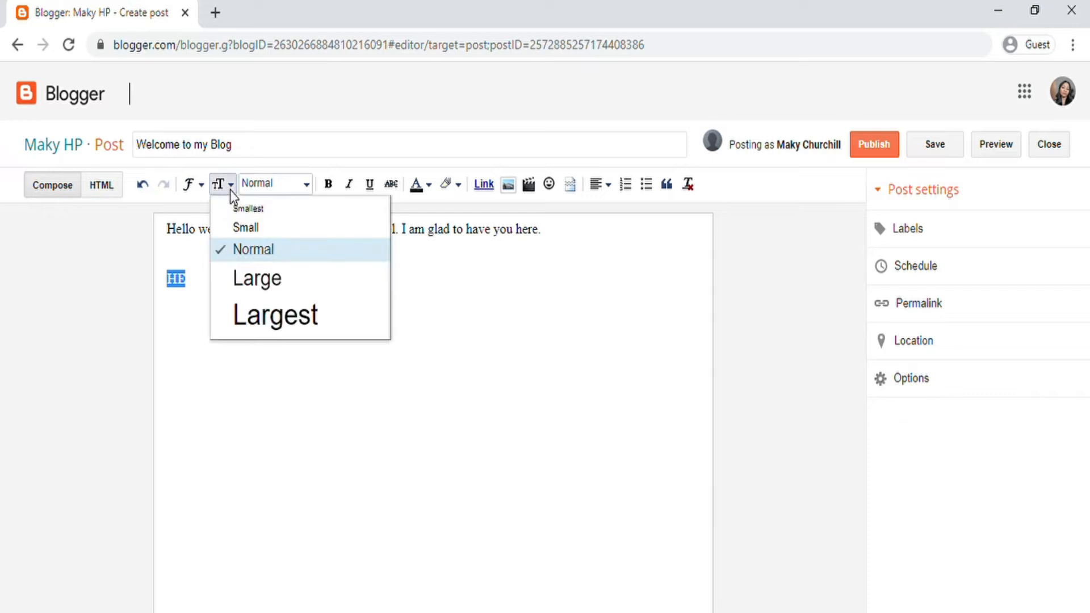
{"action": "left_click", "coordinate": [250, 212]}
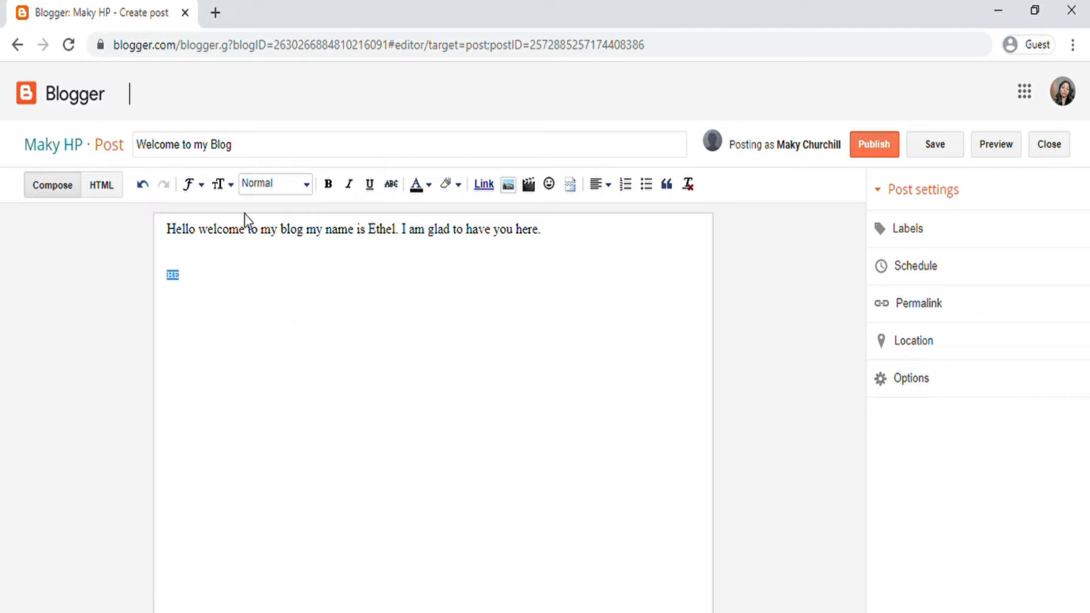
{"action": "left_click", "coordinate": [206, 298]}
{"action": "left_click_drag", "start_coordinate": [208, 293], "coordinate": [215, 264]}
{"action": "left_click", "coordinate": [230, 187]}
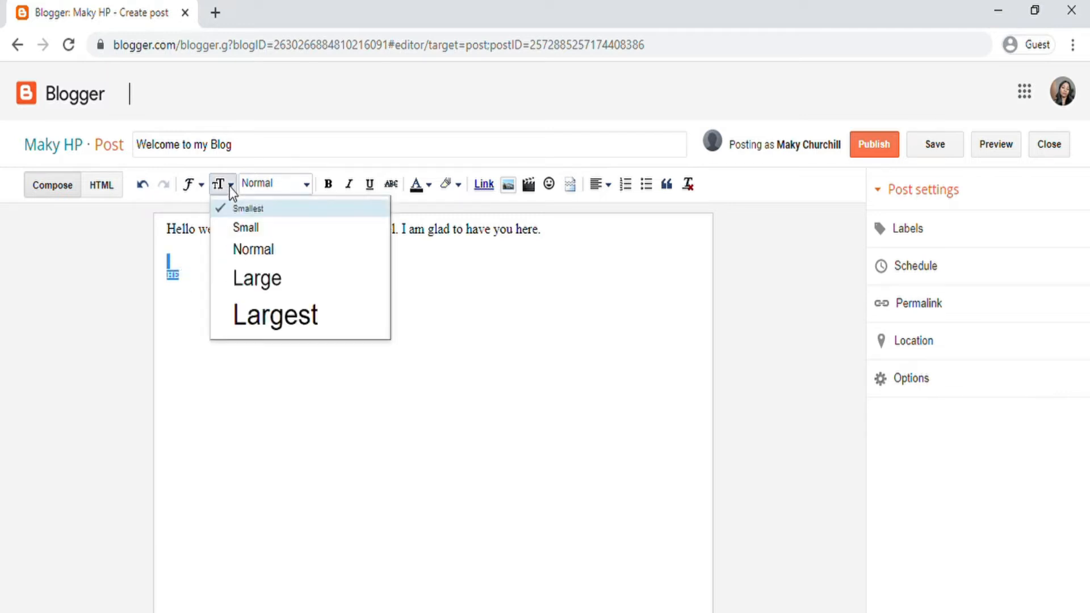
{"action": "left_click", "coordinate": [273, 323]}
{"action": "left_click", "coordinate": [315, 407]}
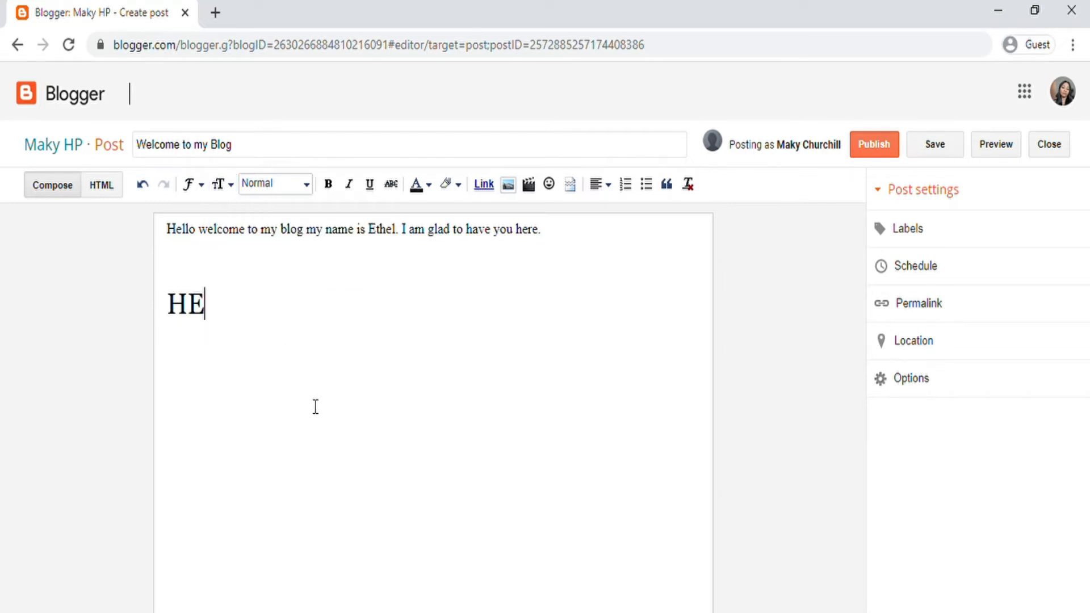
Step: Return HE to Normal text size and reselect it
{"action": "left_click", "coordinate": [307, 191]}
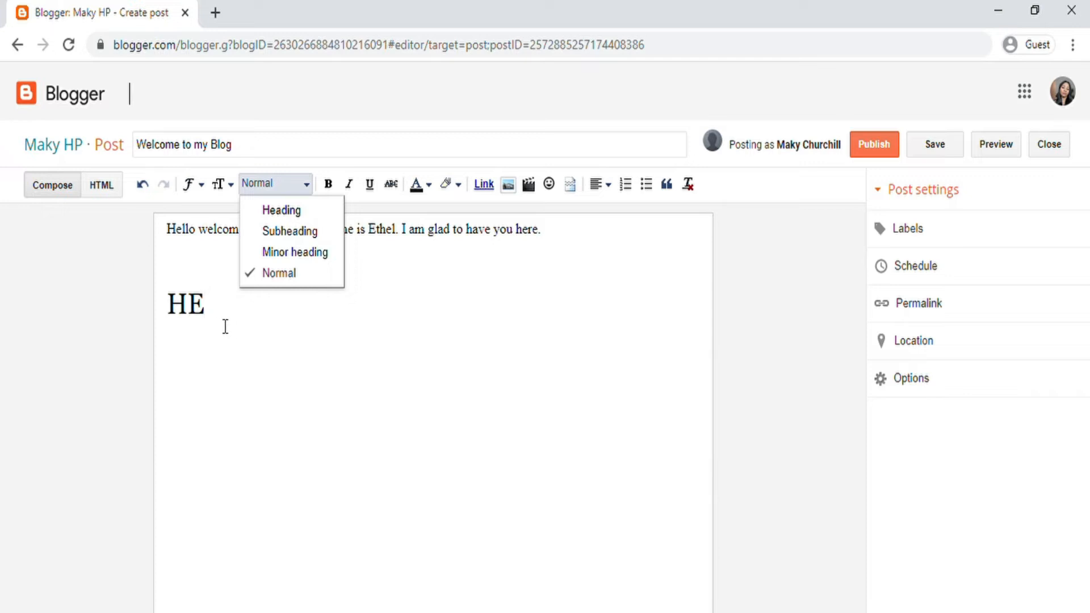
{"action": "left_click", "coordinate": [231, 310]}
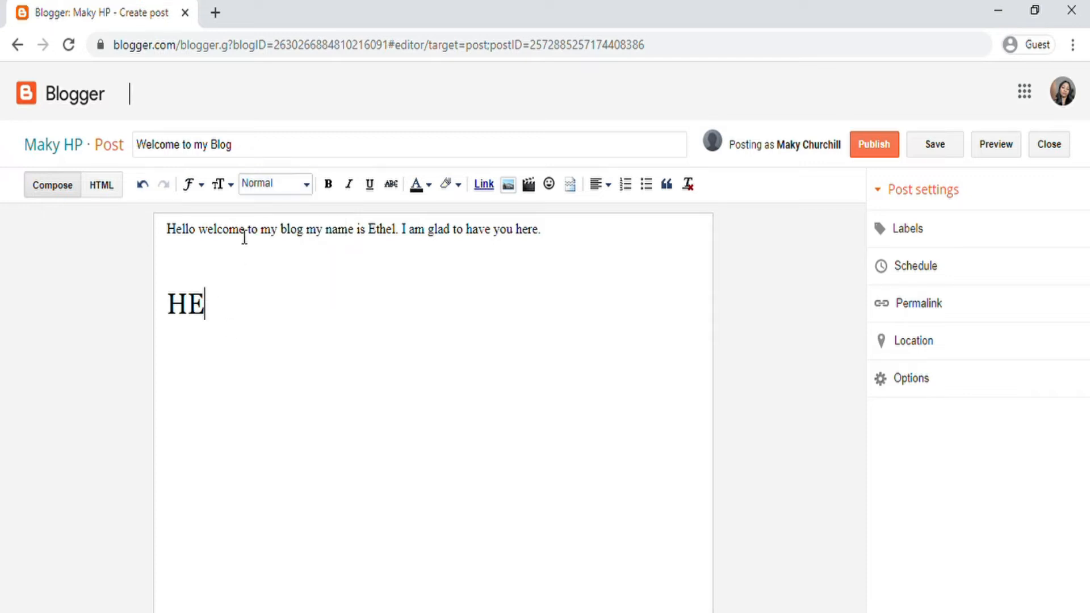
{"action": "left_click", "coordinate": [227, 185]}
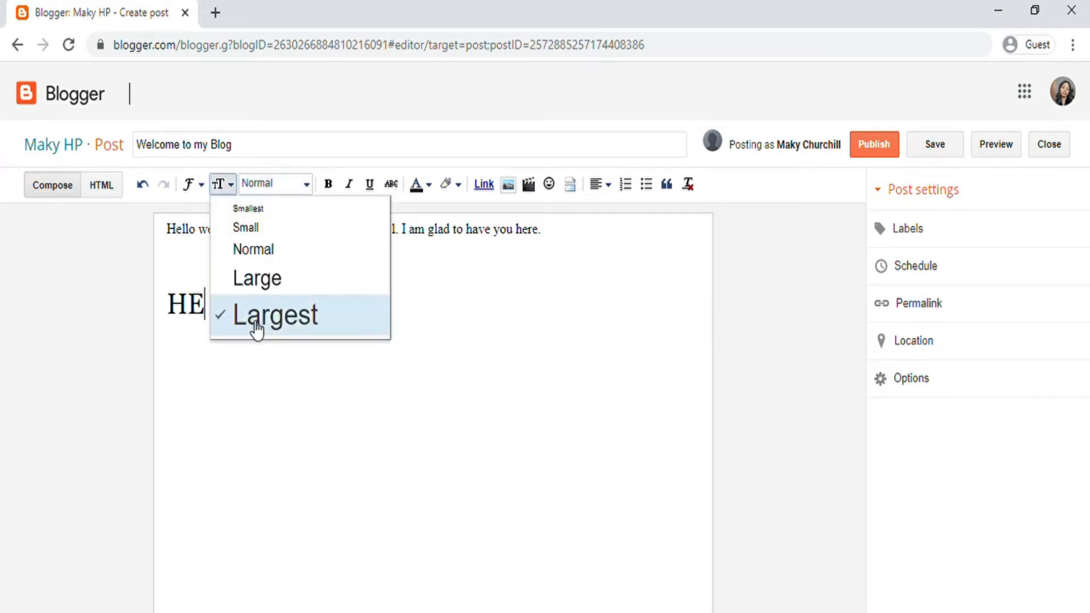
{"action": "left_click", "coordinate": [215, 335]}
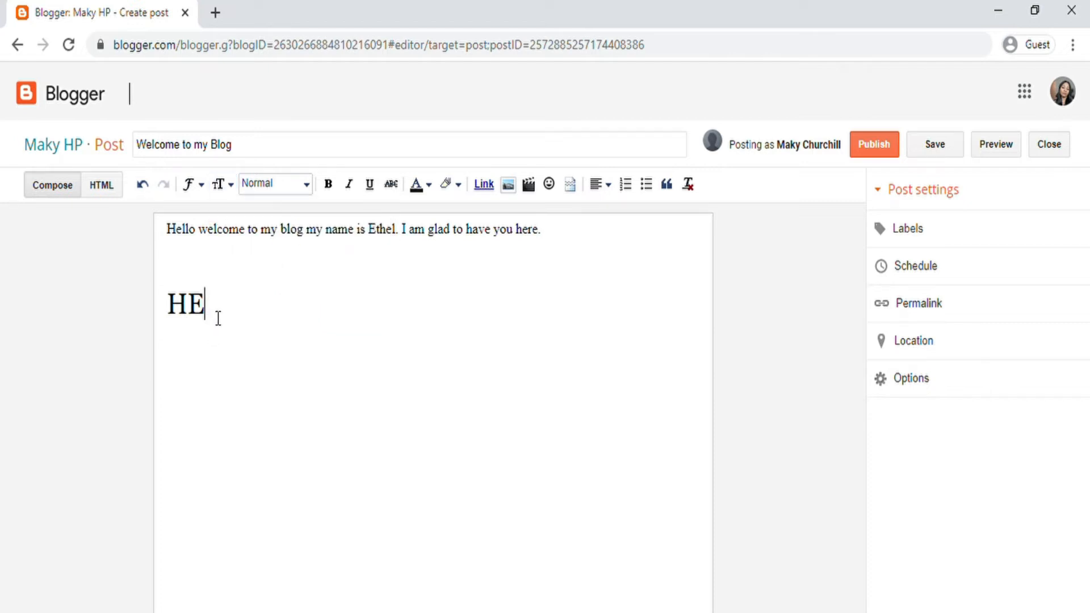
{"action": "double_click", "coordinate": [182, 307]}
{"action": "left_click", "coordinate": [222, 184]}
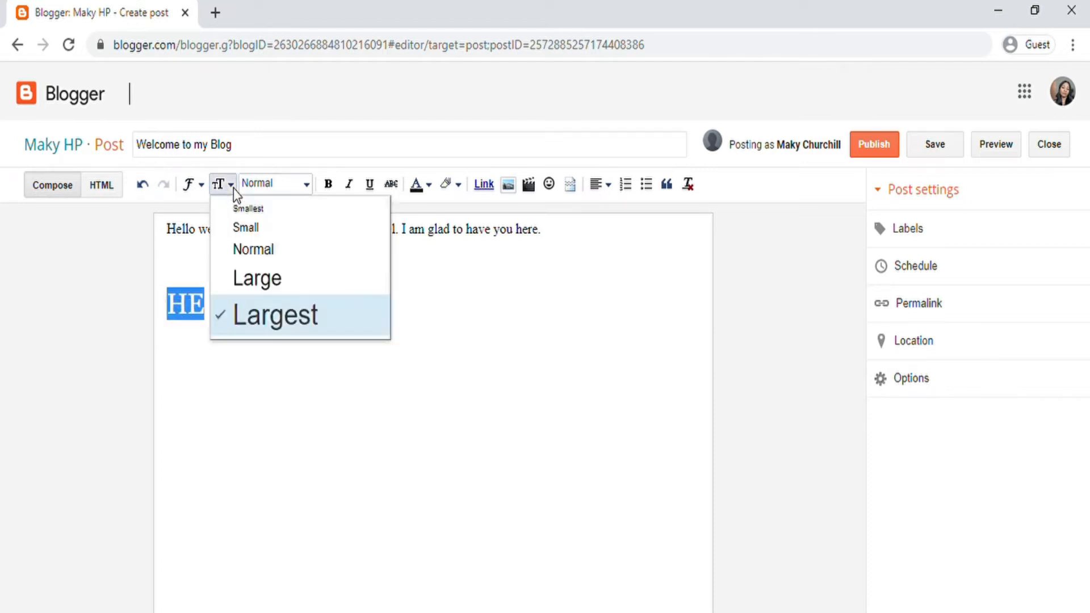
{"action": "left_click", "coordinate": [255, 256]}
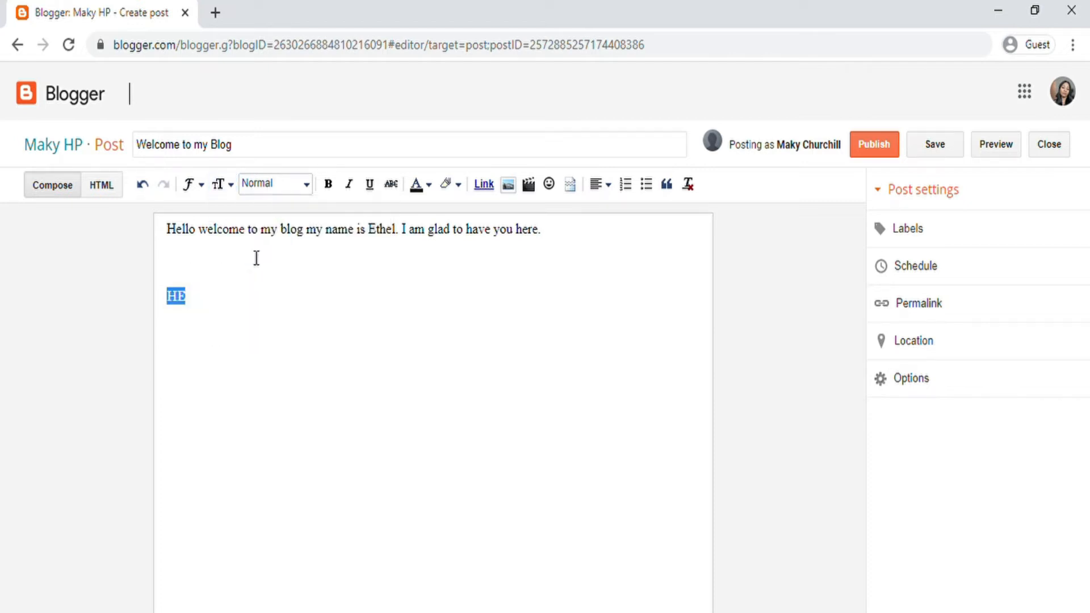
{"action": "left_click", "coordinate": [240, 339]}
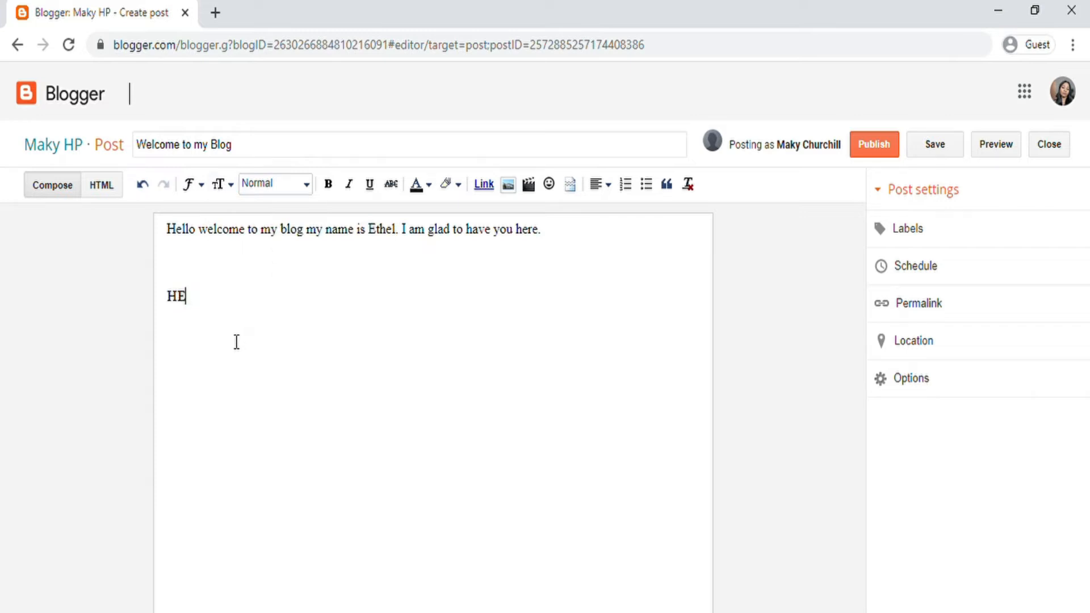
{"action": "left_click", "coordinate": [302, 191]}
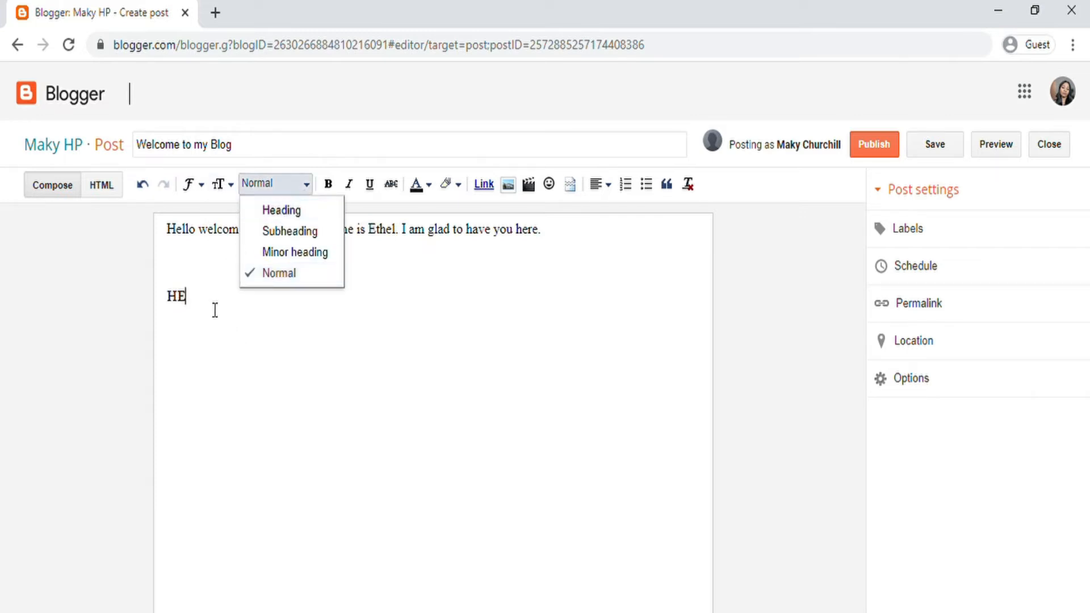
{"action": "left_click", "coordinate": [194, 299]}
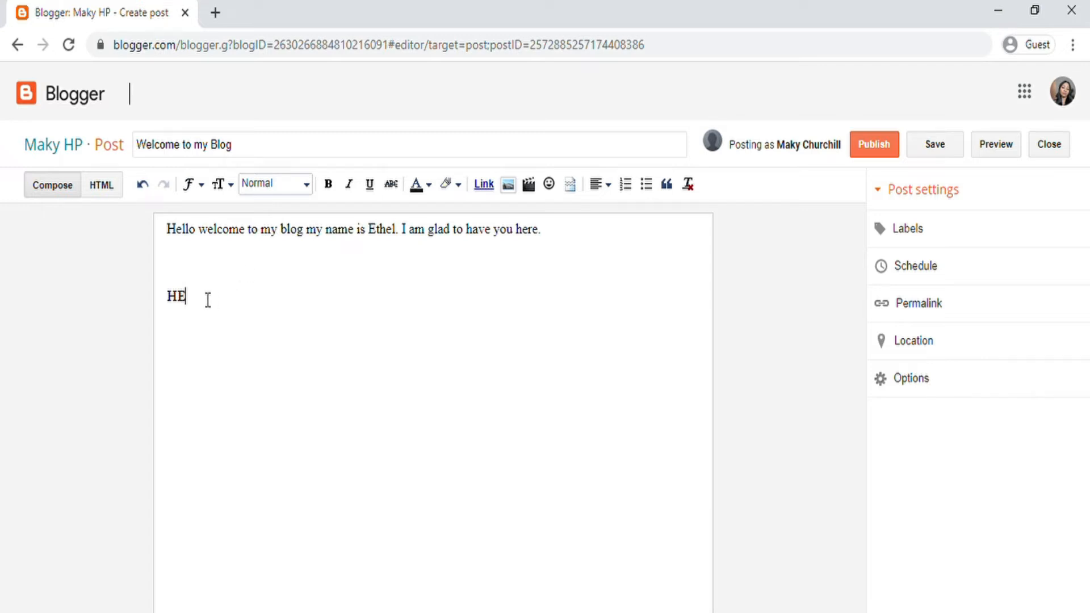
{"action": "left_click_drag", "start_coordinate": [207, 298], "coordinate": [161, 294]}
Step: Try Heading, Subheading and Minor heading styles on HE, then revert to Normal
{"action": "left_click", "coordinate": [307, 184]}
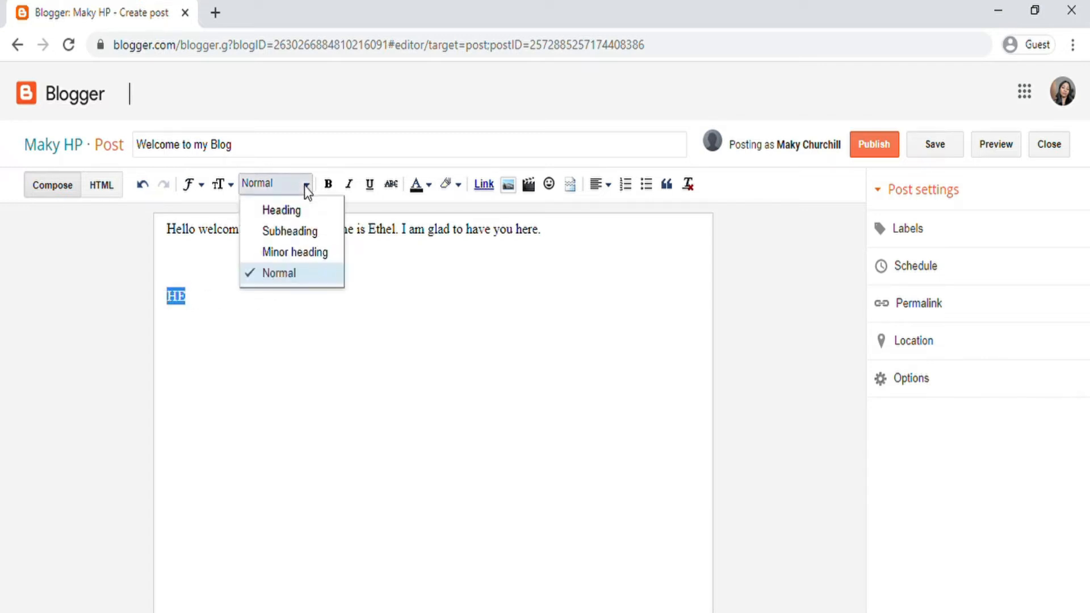
{"action": "left_click", "coordinate": [295, 211]}
{"action": "left_click", "coordinate": [283, 344]}
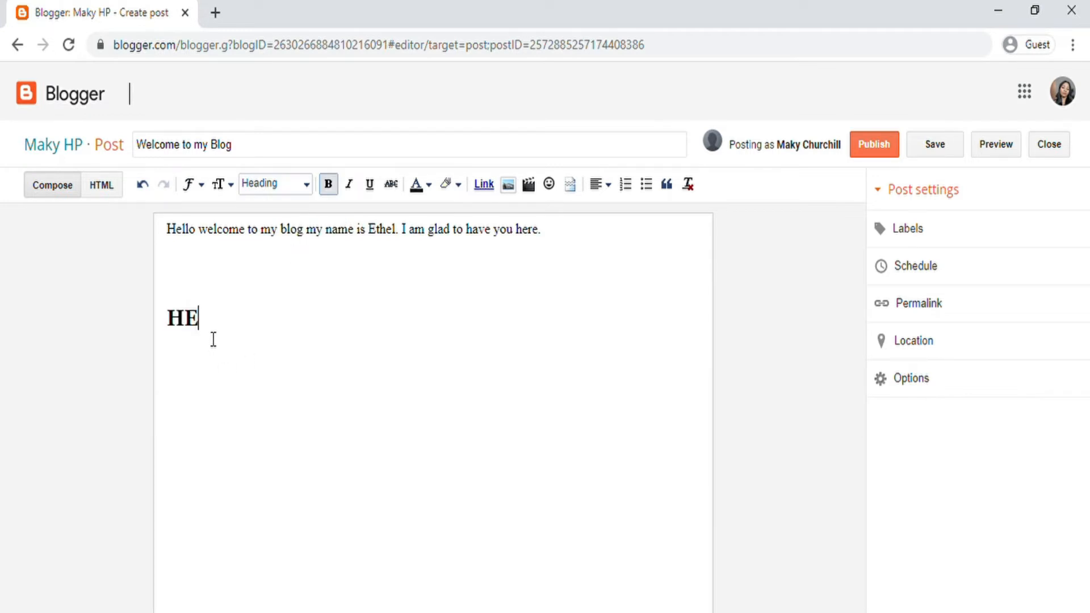
{"action": "left_click_drag", "start_coordinate": [200, 321], "coordinate": [165, 321]}
{"action": "left_click", "coordinate": [307, 185]}
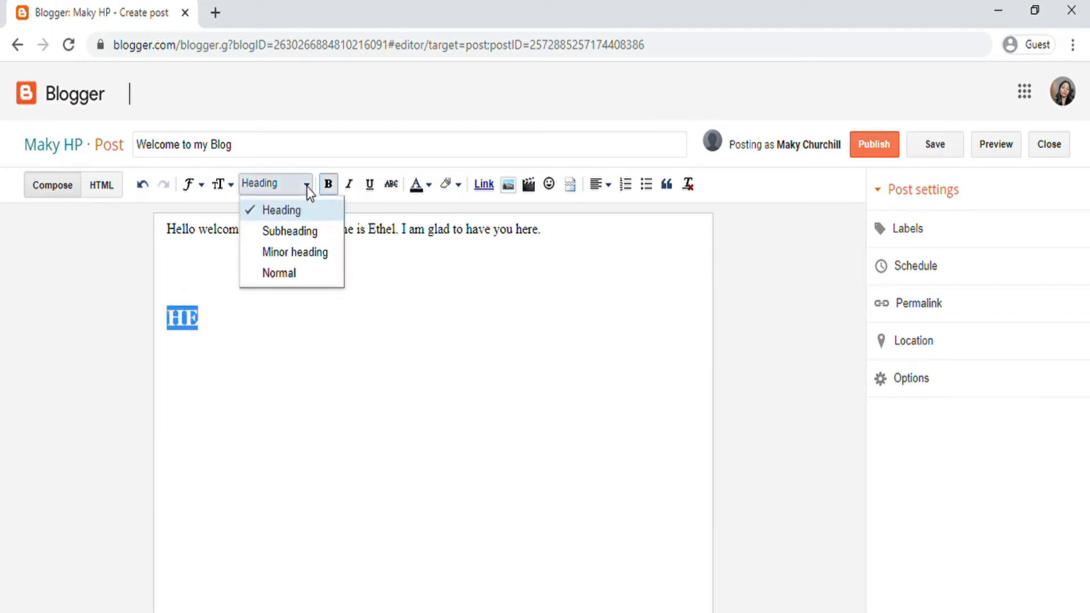
{"action": "left_click", "coordinate": [291, 231]}
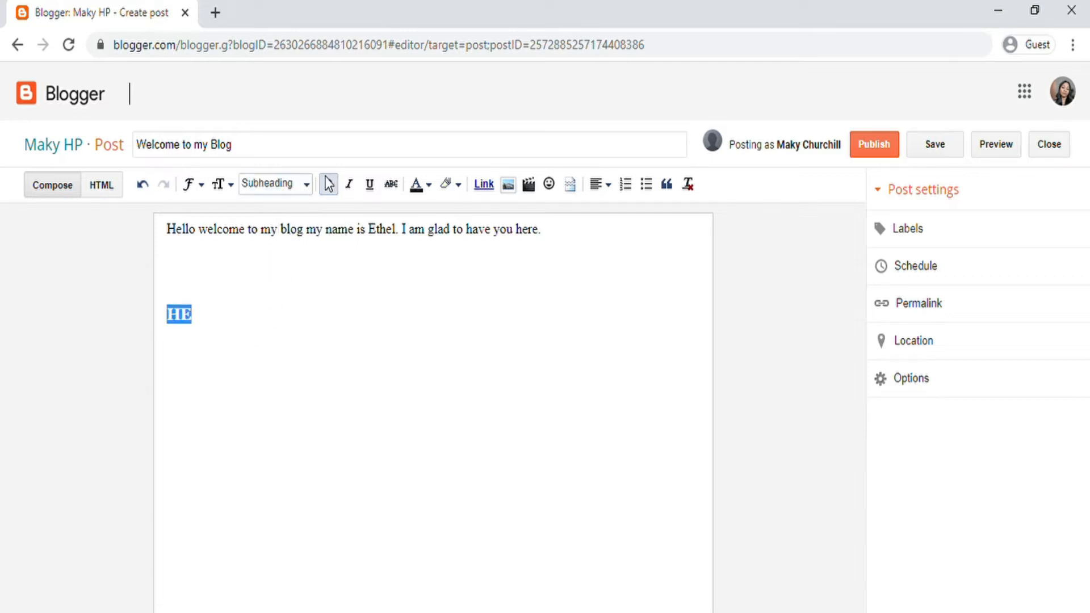
{"action": "left_click", "coordinate": [306, 185]}
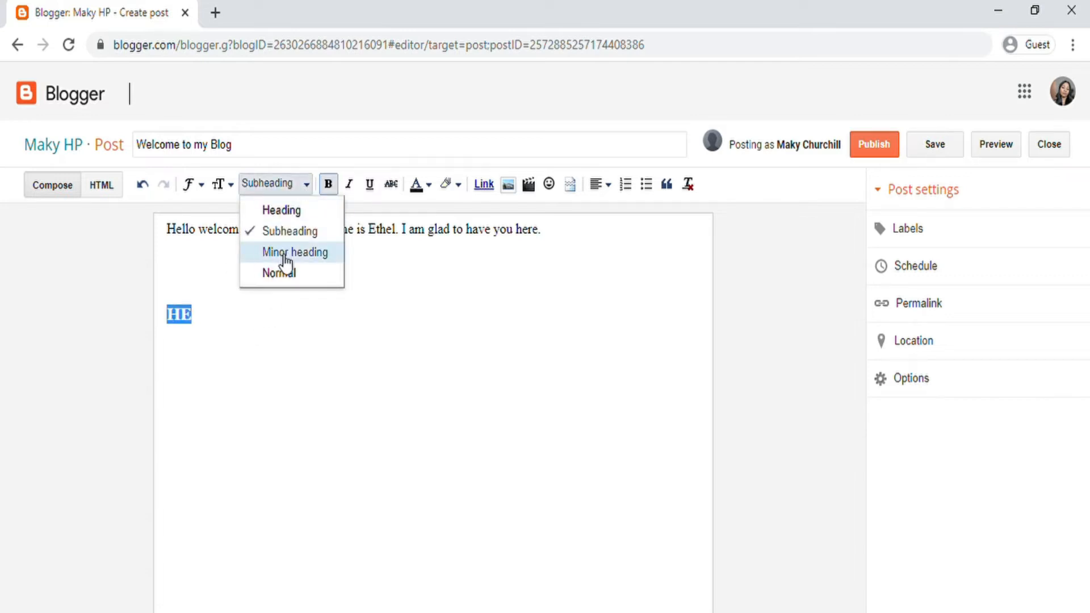
{"action": "left_click", "coordinate": [286, 253]}
{"action": "left_click", "coordinate": [304, 190]}
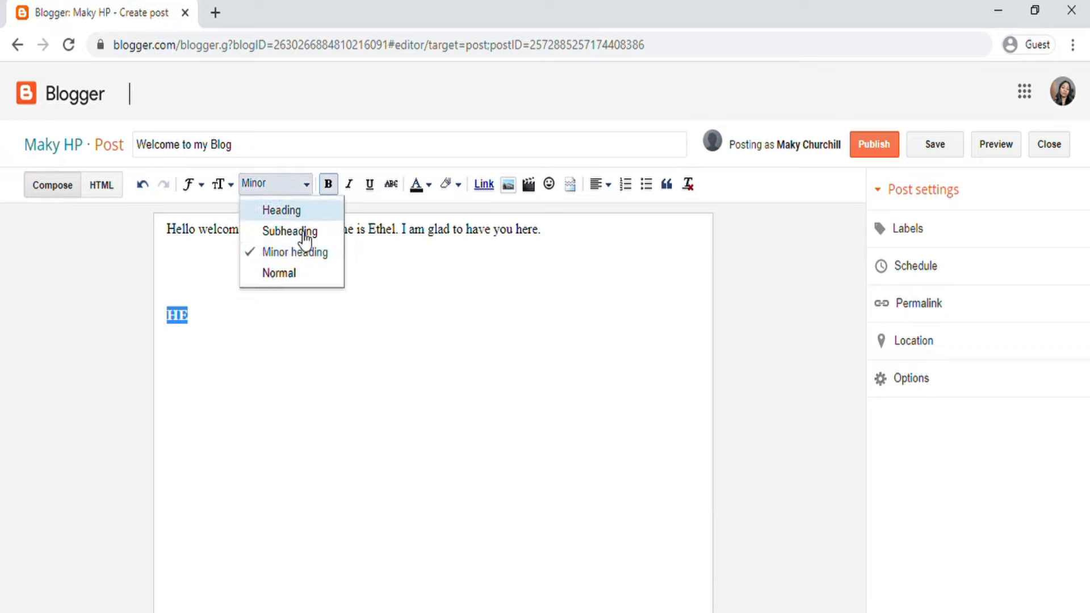
{"action": "left_click", "coordinate": [292, 274]}
{"action": "left_click", "coordinate": [289, 322]}
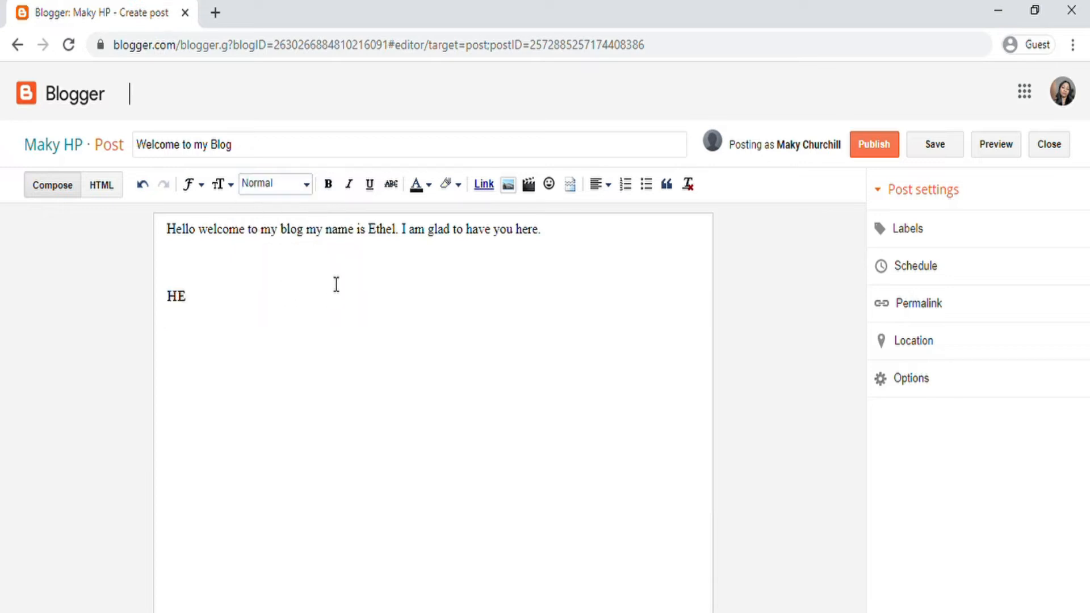
Step: Make the HE line bold
{"action": "double_click", "coordinate": [177, 297]}
{"action": "left_click", "coordinate": [329, 186]}
{"action": "left_click", "coordinate": [266, 316]}
Step: Italicise HE and try underlining the first welcome line, then undo the underline
{"action": "left_click_drag", "start_coordinate": [196, 306], "coordinate": [162, 302]}
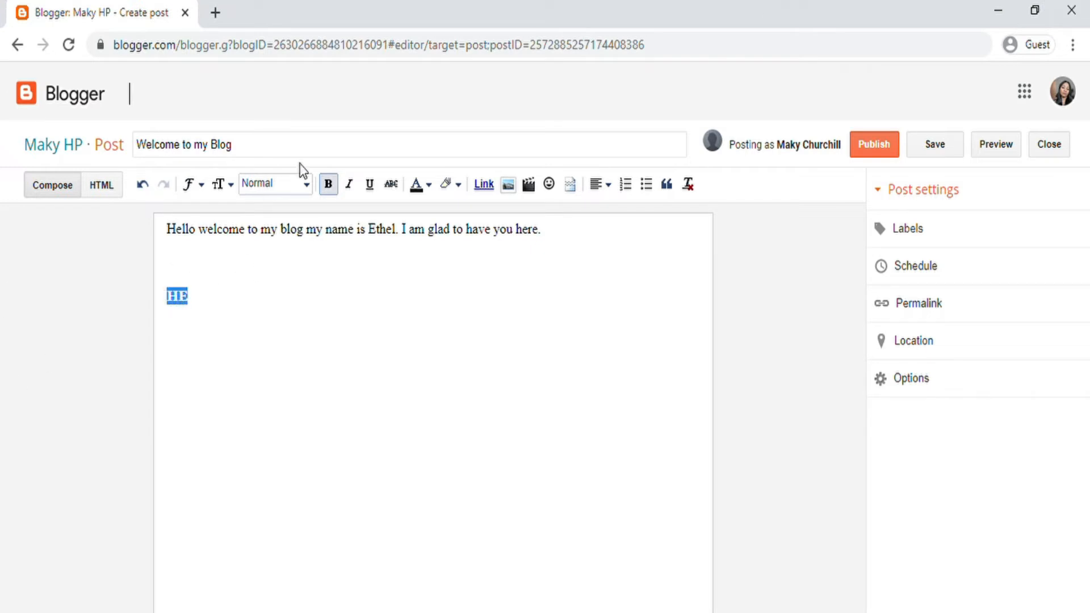
{"action": "left_click", "coordinate": [350, 185]}
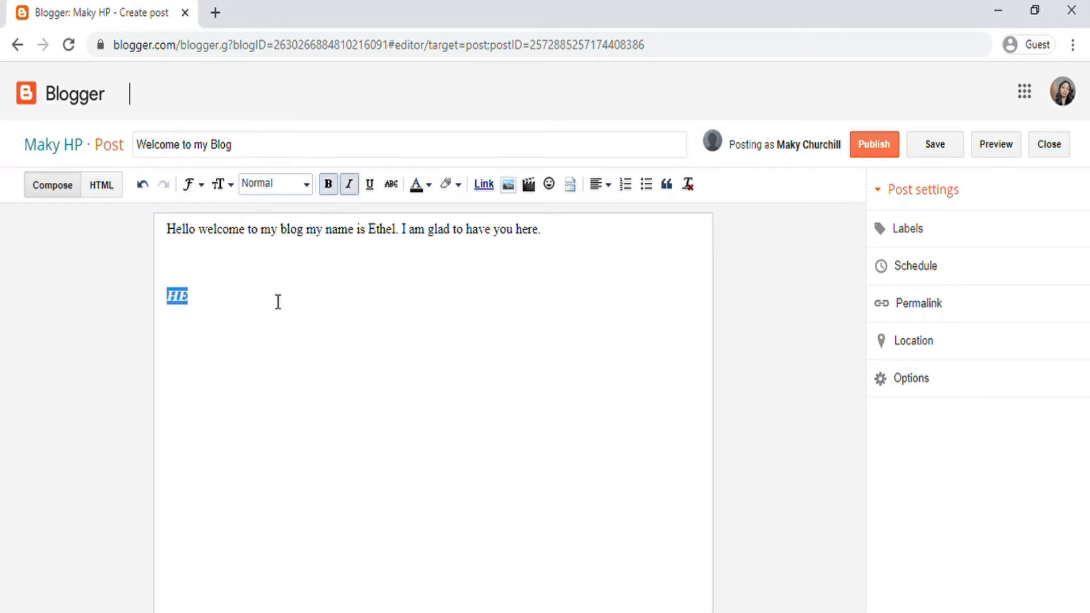
{"action": "left_click", "coordinate": [226, 290]}
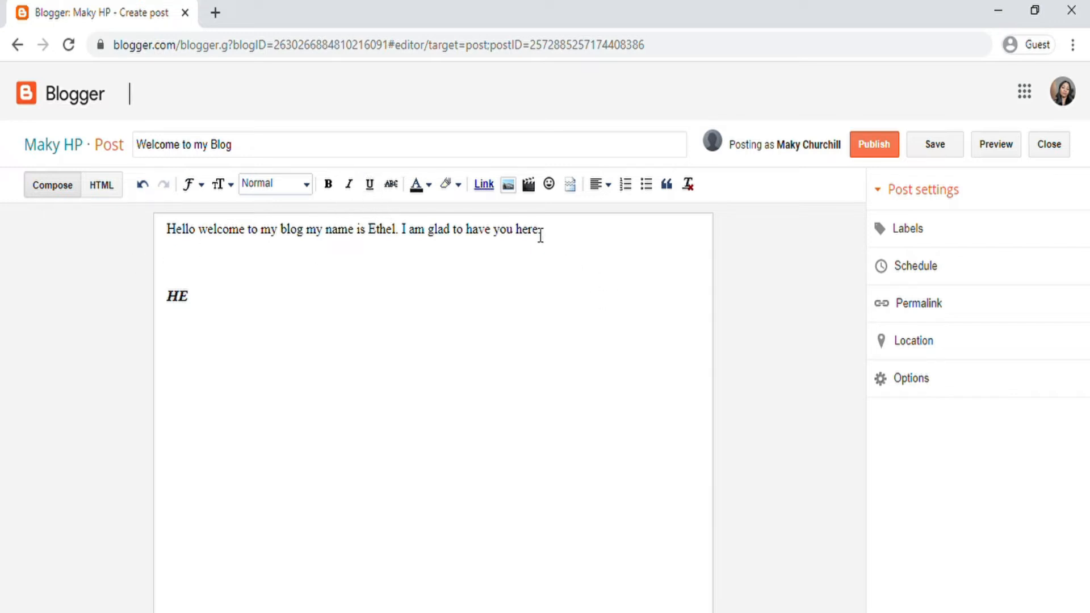
{"action": "left_click_drag", "start_coordinate": [541, 229], "coordinate": [176, 230]}
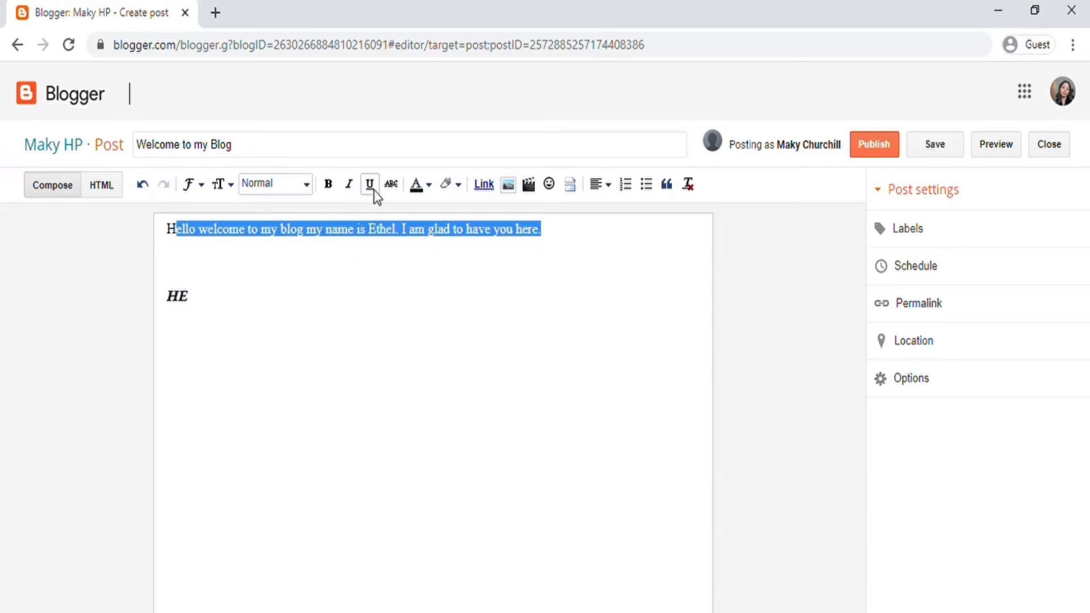
{"action": "left_click", "coordinate": [370, 185]}
{"action": "left_click", "coordinate": [441, 297]}
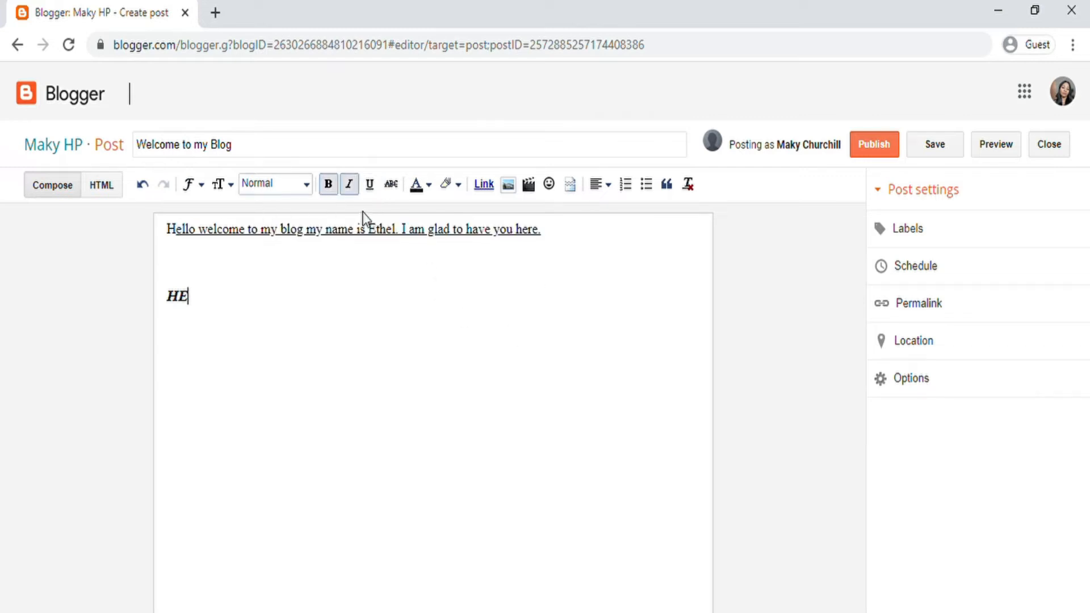
{"action": "left_click", "coordinate": [142, 185]}
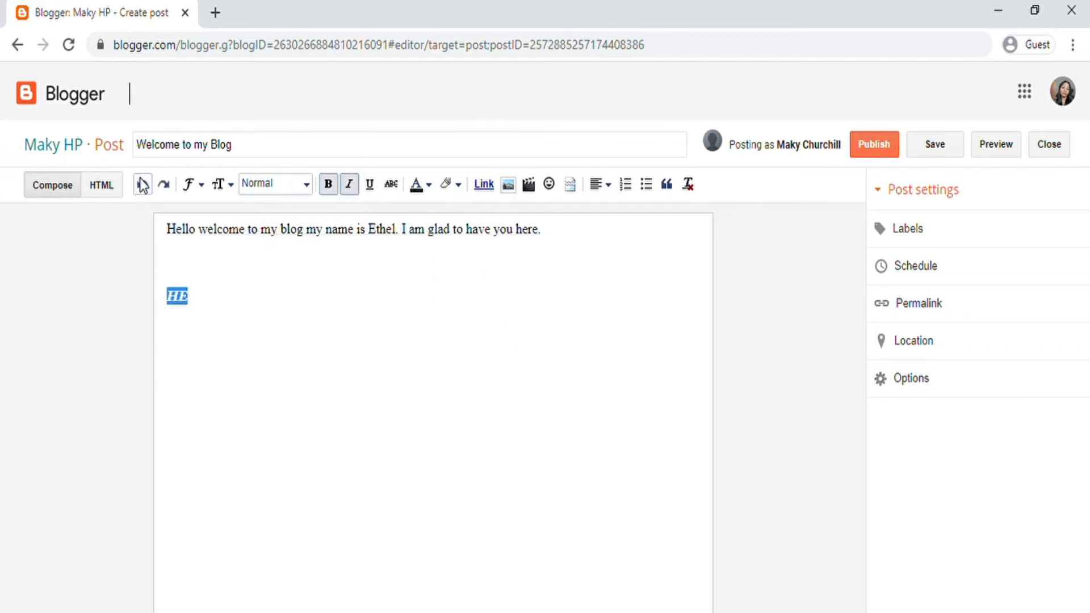
Step: Underline and strike through the first welcome line
{"action": "left_click_drag", "start_coordinate": [551, 233], "coordinate": [165, 229]}
{"action": "key", "text": "ctrl+c"}
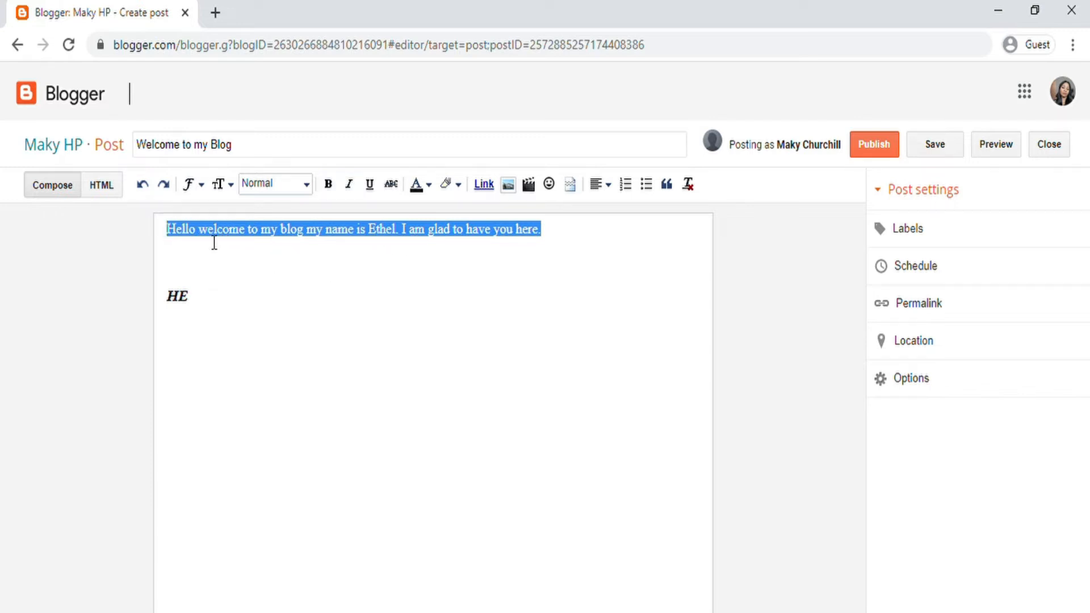
{"action": "left_click", "coordinate": [370, 184]}
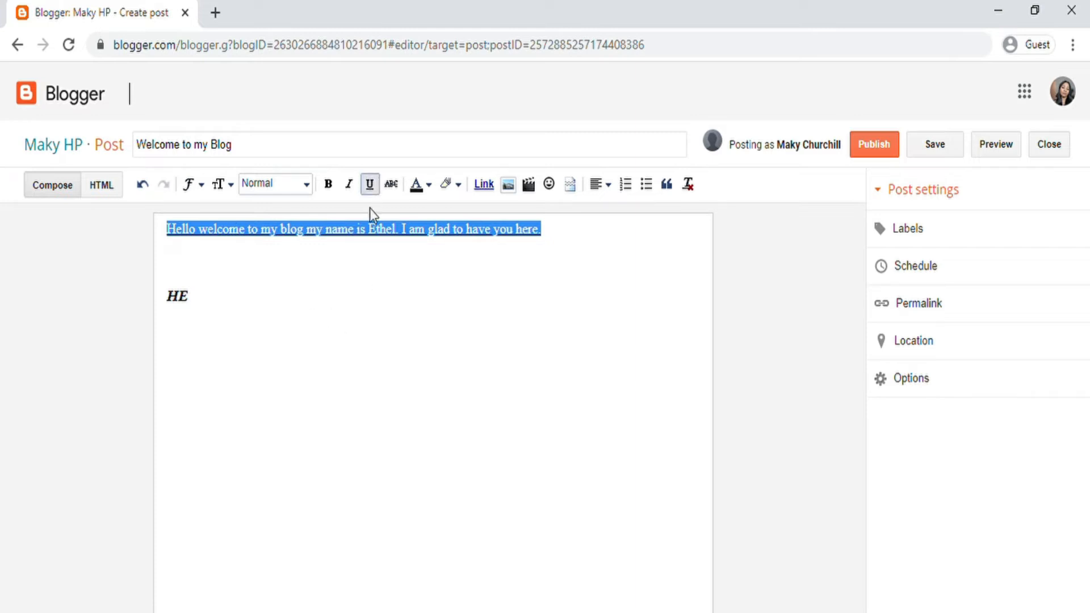
{"action": "left_click", "coordinate": [393, 185]}
{"action": "left_click", "coordinate": [517, 357]}
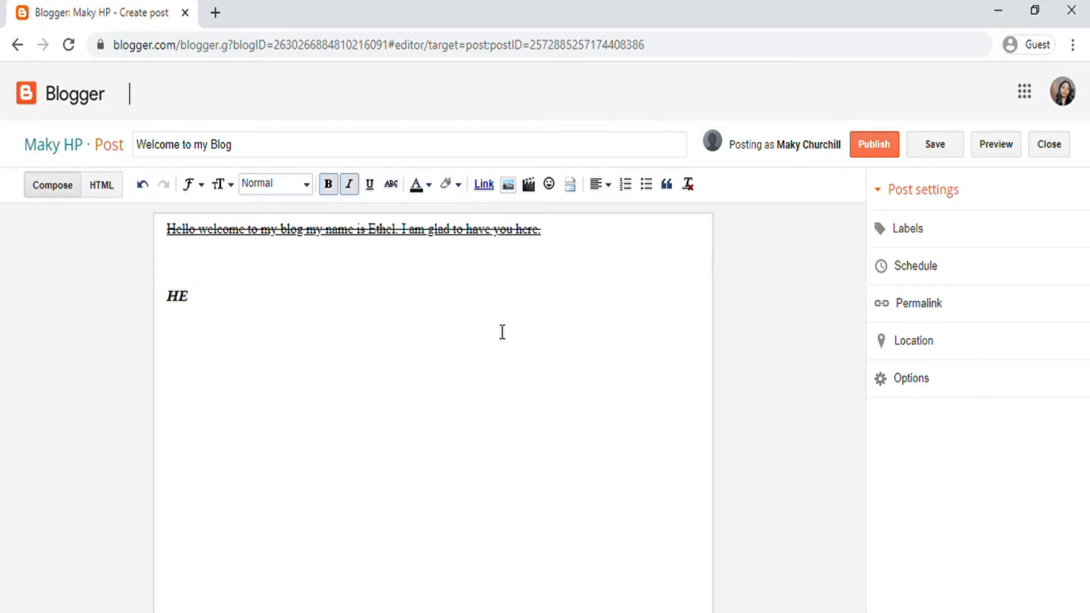
Step: Undo the strikethrough, underline, italic and bold, then select the first welcome line
{"action": "left_click", "coordinate": [143, 185]}
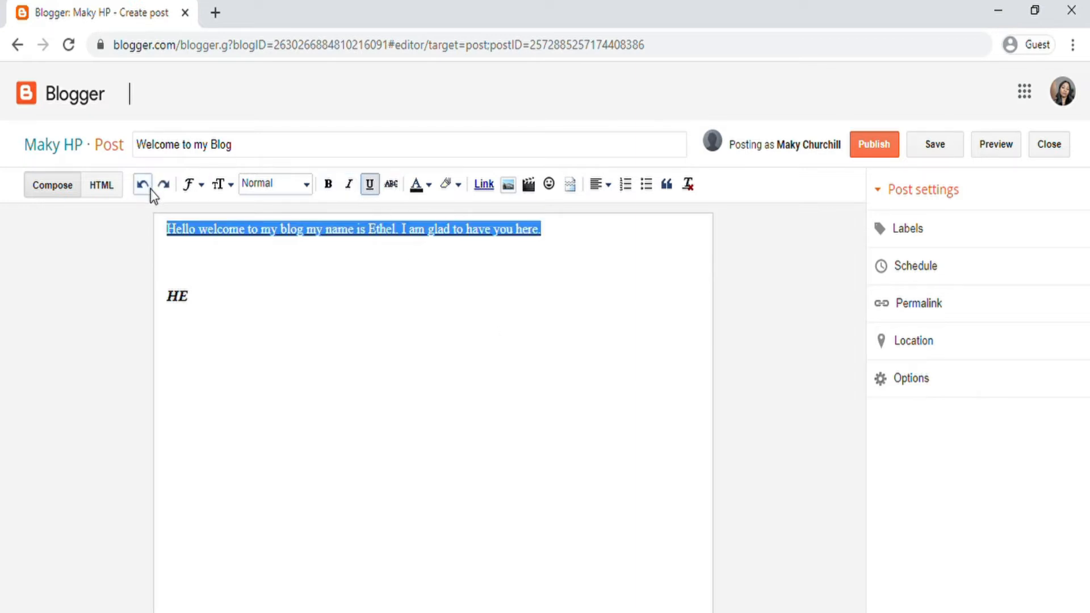
{"action": "left_click", "coordinate": [142, 184]}
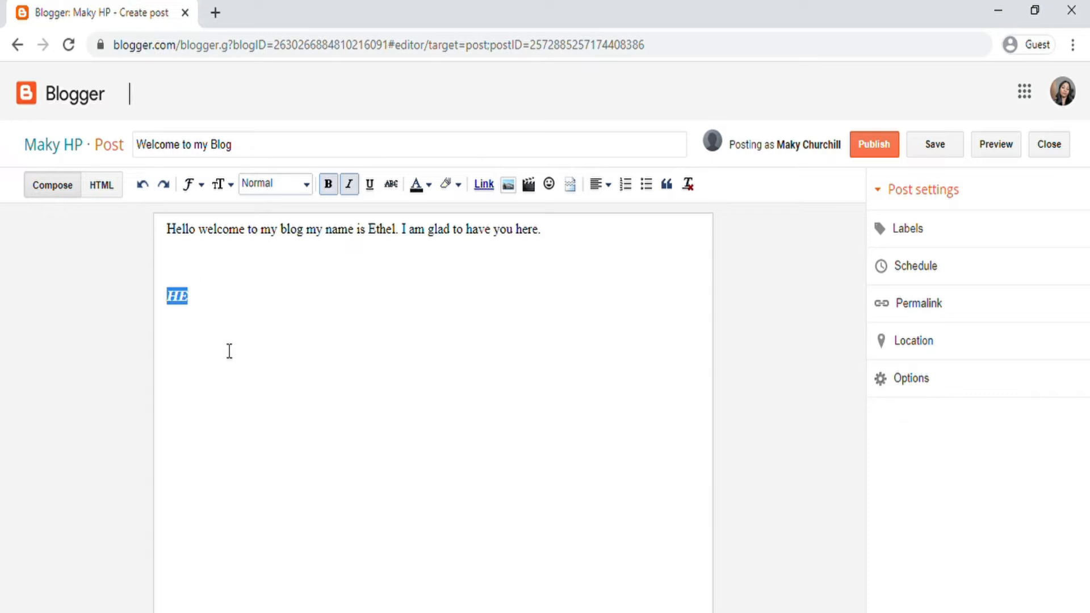
{"action": "left_click", "coordinate": [142, 184]}
{"action": "left_click", "coordinate": [143, 184]}
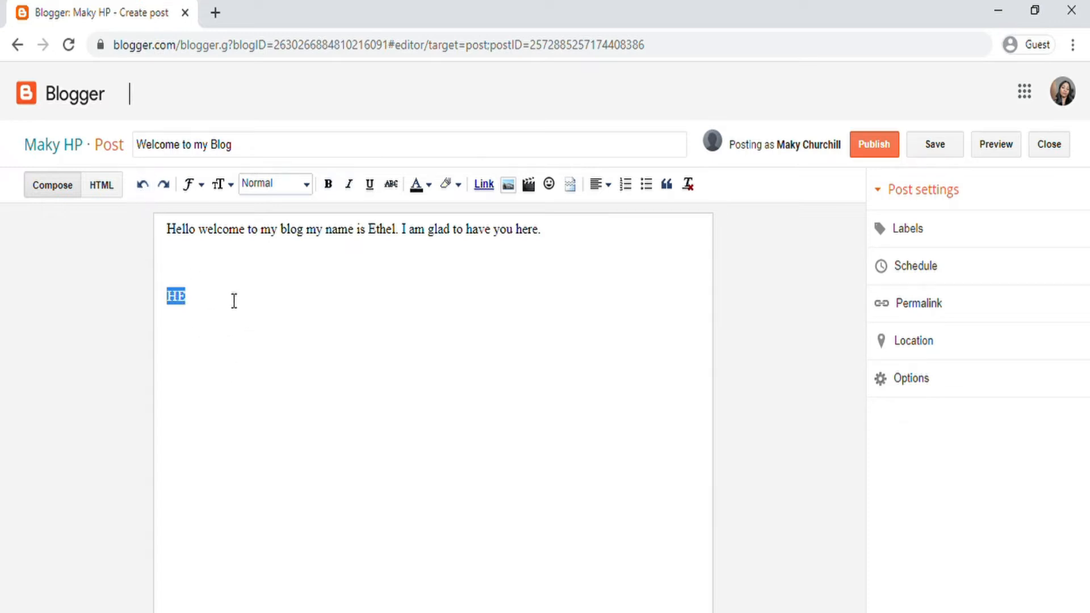
{"action": "left_click", "coordinate": [204, 281]}
{"action": "left_click_drag", "start_coordinate": [542, 229], "coordinate": [192, 212]}
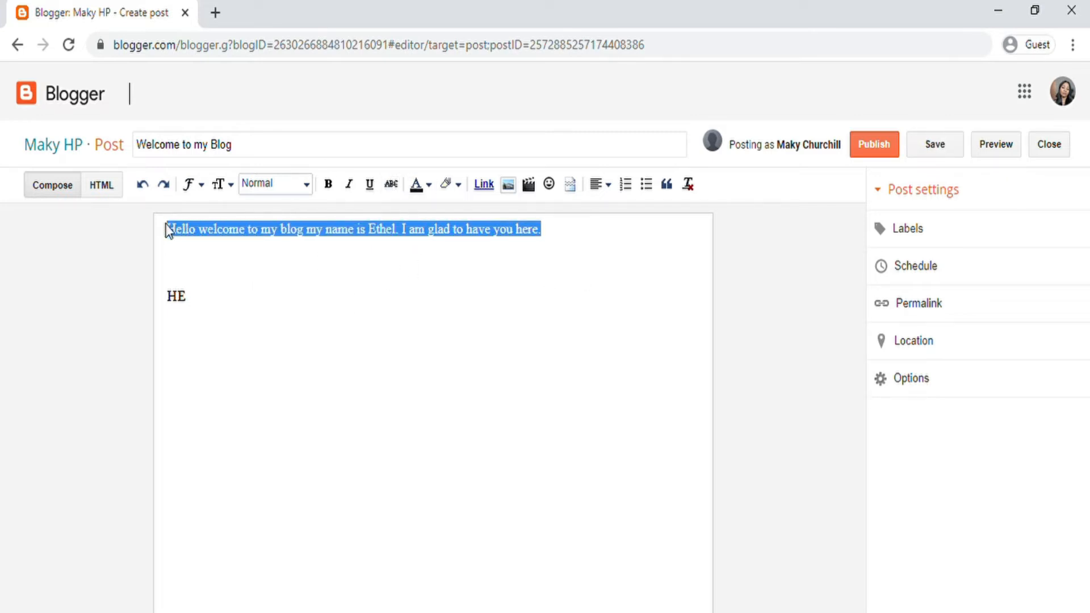
{"action": "left_click", "coordinate": [208, 257]}
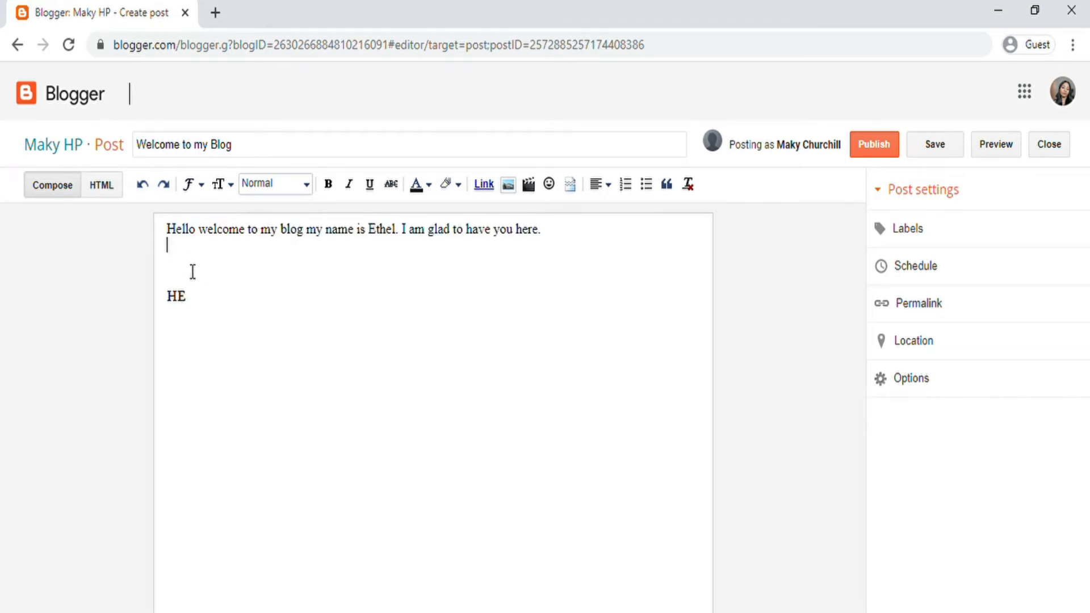
Step: Paste a copy of the welcome line below, try a dark purple highlight, then undo it
{"action": "key", "text": "ctrl+v"}
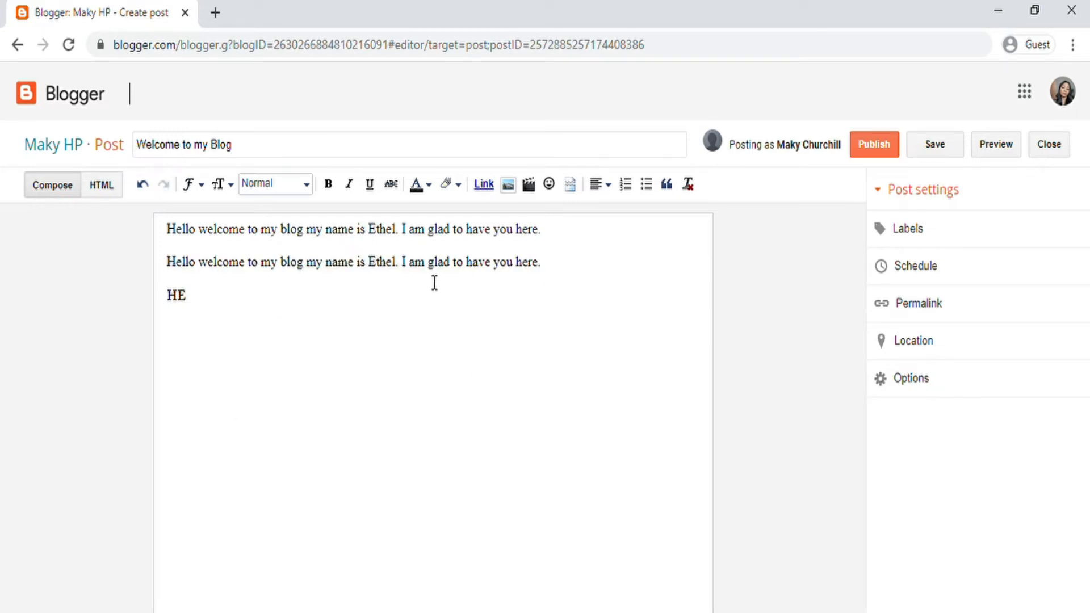
{"action": "left_click_drag", "start_coordinate": [542, 264], "coordinate": [165, 266]}
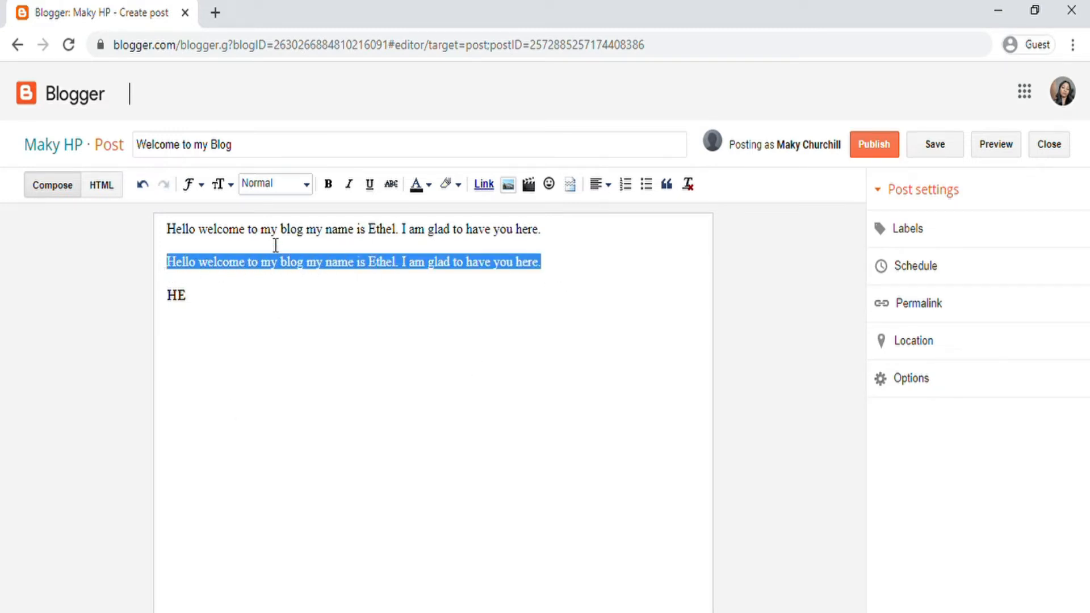
{"action": "left_click", "coordinate": [418, 187]}
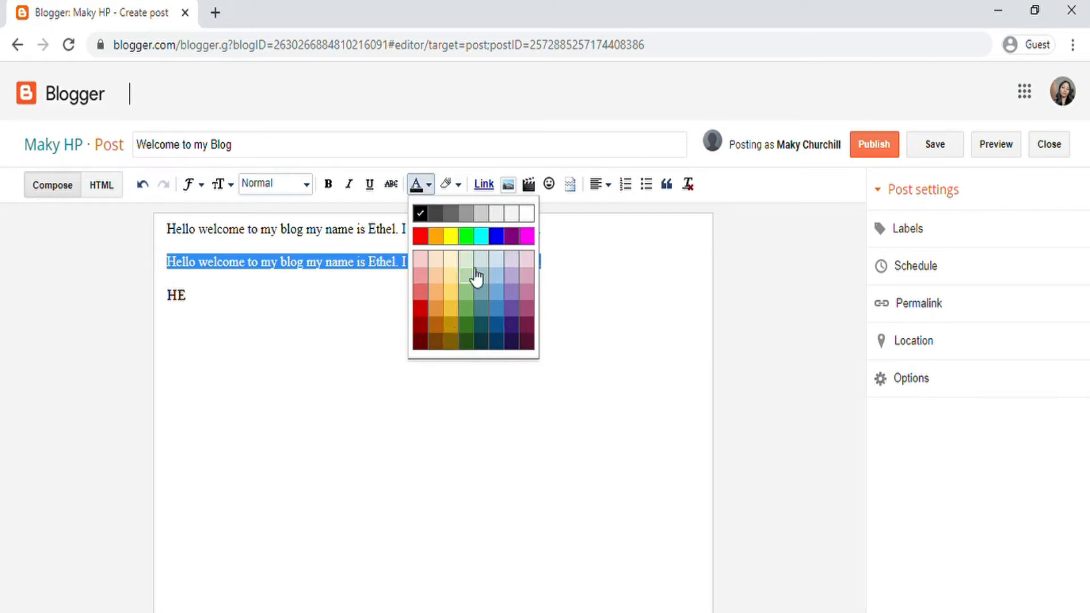
{"action": "left_click", "coordinate": [450, 184]}
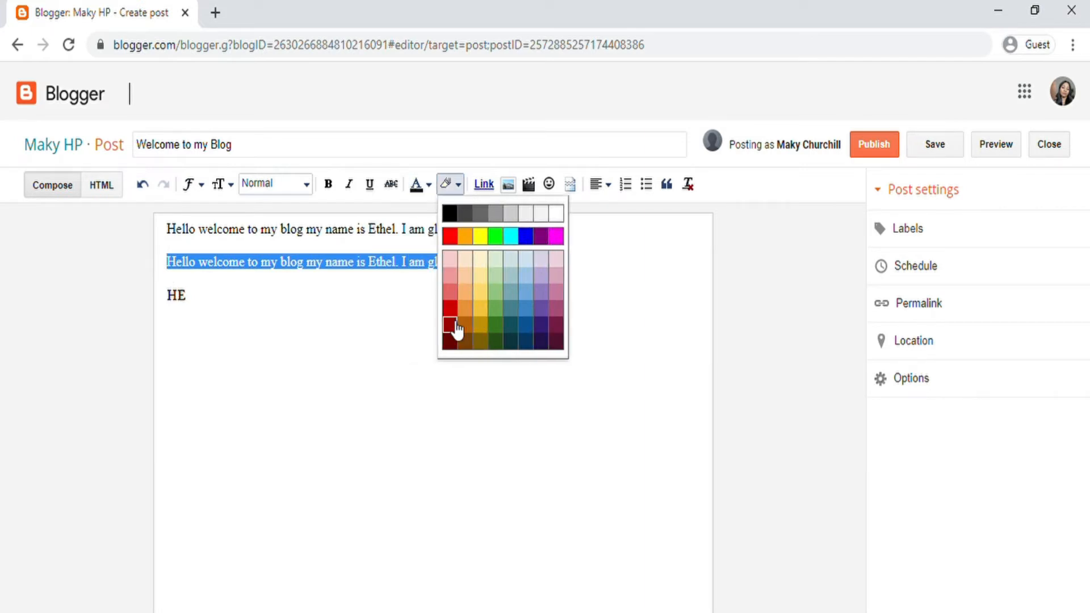
{"action": "left_click", "coordinate": [542, 328]}
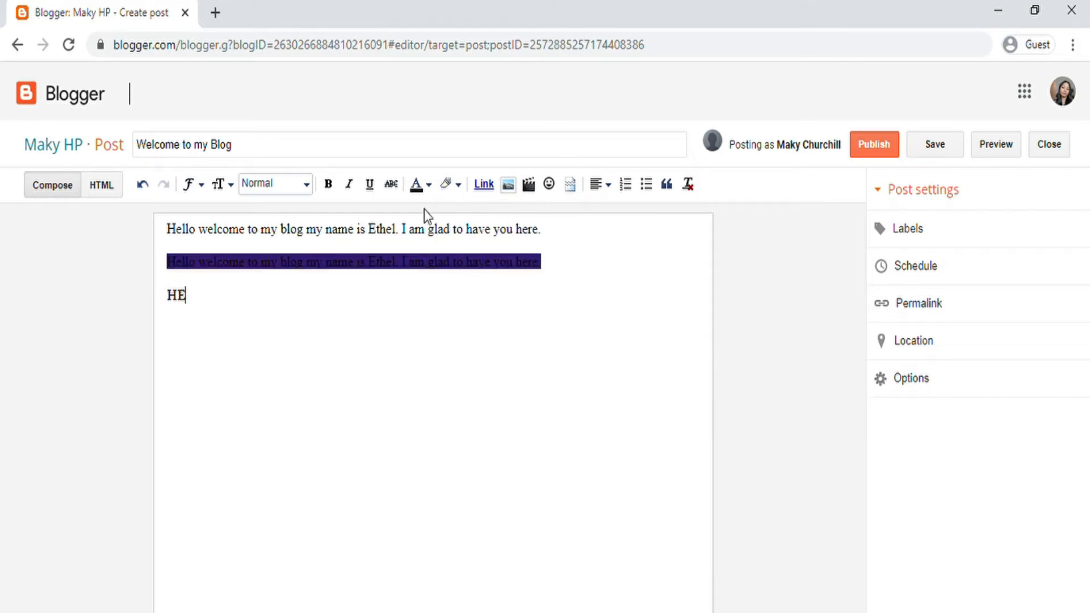
{"action": "left_click", "coordinate": [428, 185]}
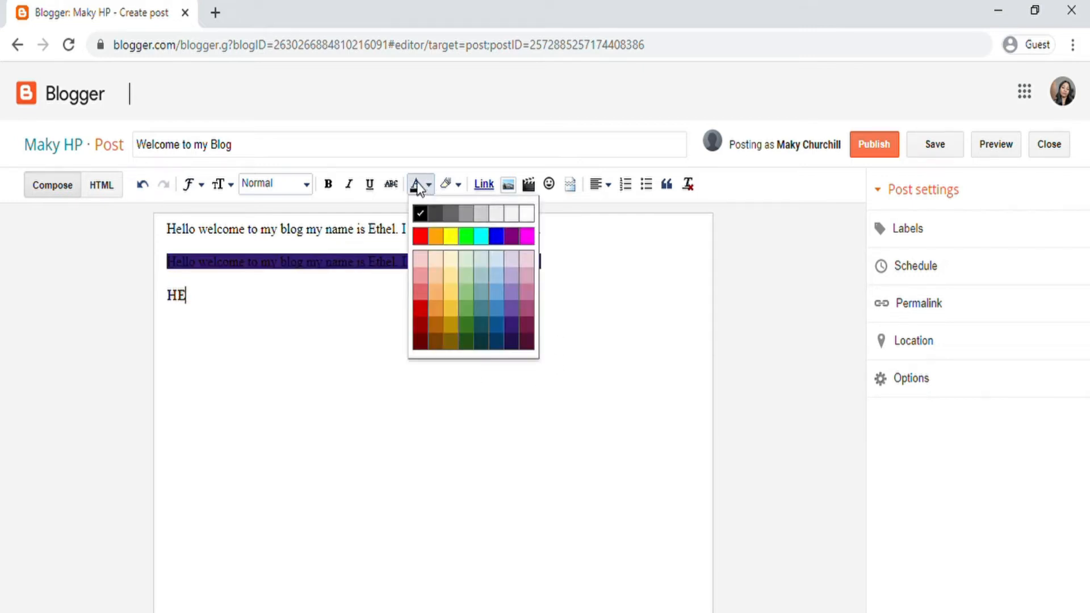
{"action": "left_click", "coordinate": [411, 154]}
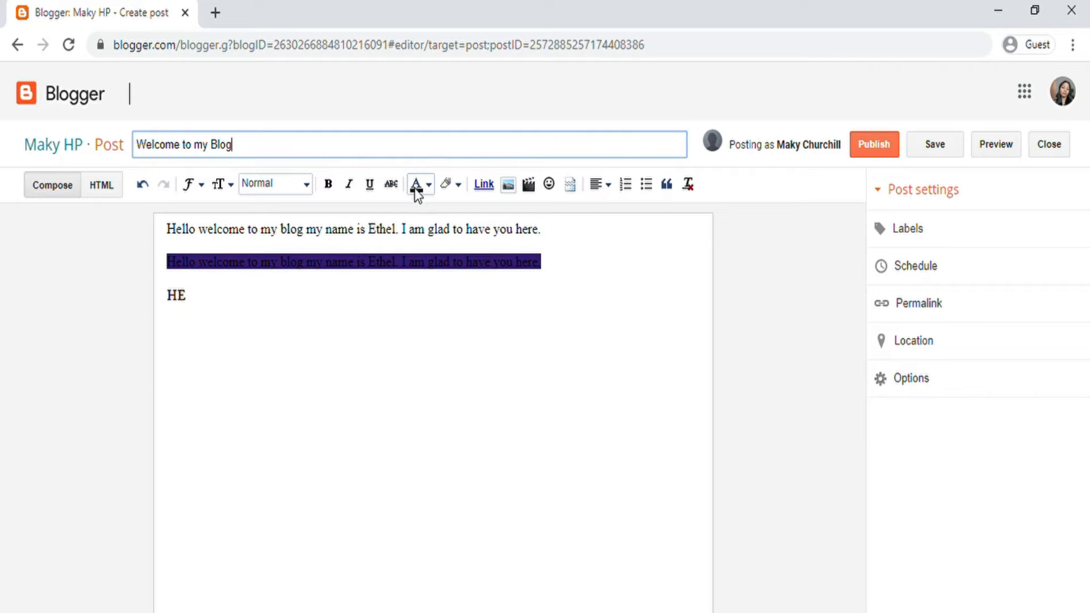
{"action": "left_click", "coordinate": [483, 301]}
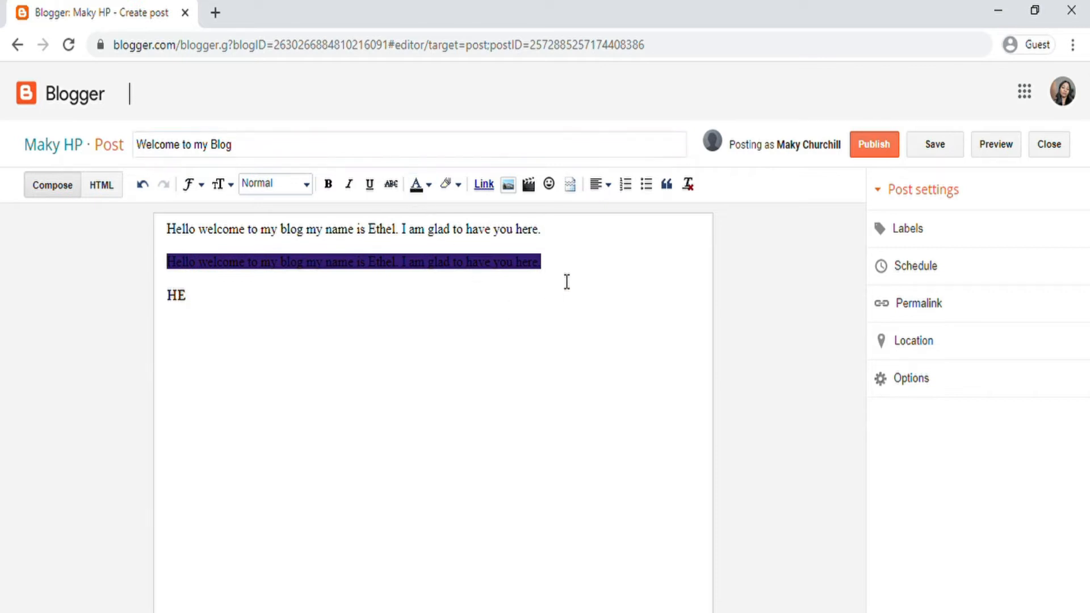
{"action": "left_click_drag", "start_coordinate": [565, 273], "coordinate": [501, 264]}
{"action": "left_click", "coordinate": [143, 184]}
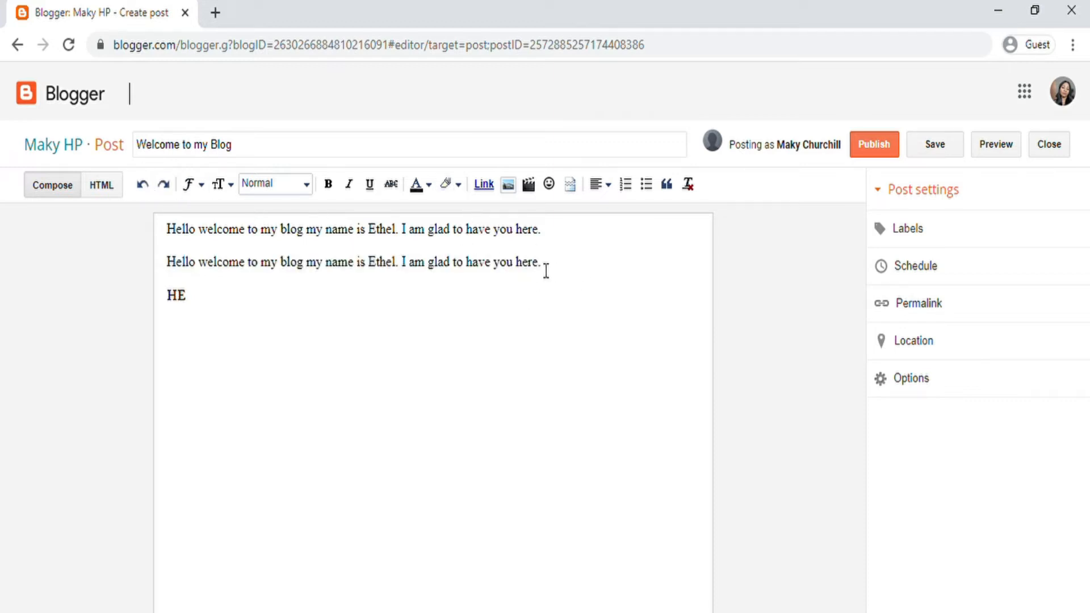
Step: Colour the second welcome line purple, after first trying light blue
{"action": "left_click_drag", "start_coordinate": [546, 268], "coordinate": [182, 265]}
{"action": "left_click", "coordinate": [416, 183]}
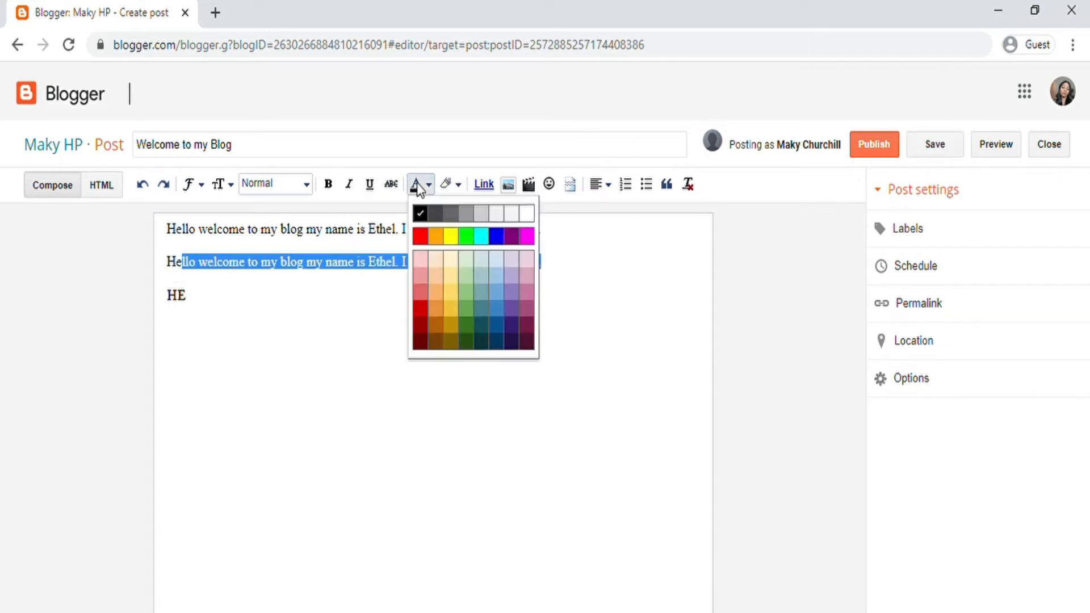
{"action": "left_click", "coordinate": [500, 264]}
{"action": "left_click", "coordinate": [564, 305]}
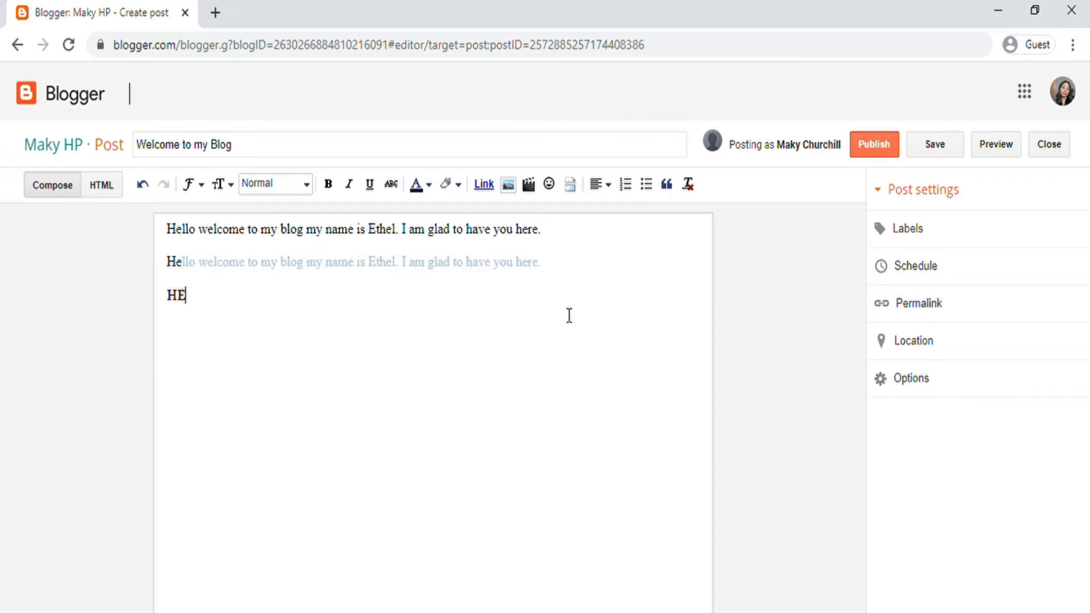
{"action": "left_click_drag", "start_coordinate": [533, 275], "coordinate": [167, 263]}
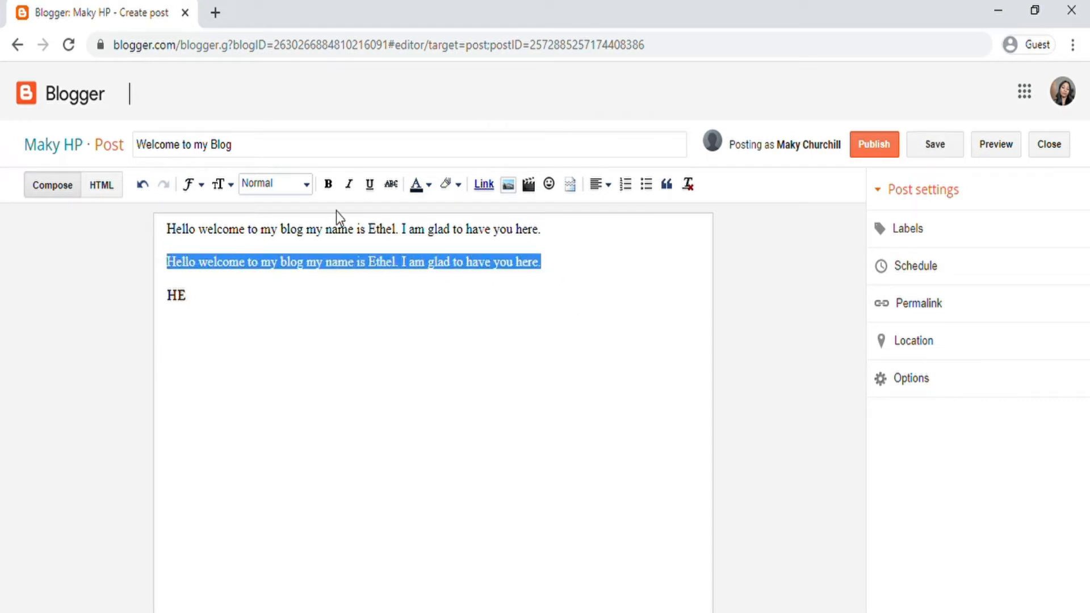
{"action": "left_click", "coordinate": [418, 194]}
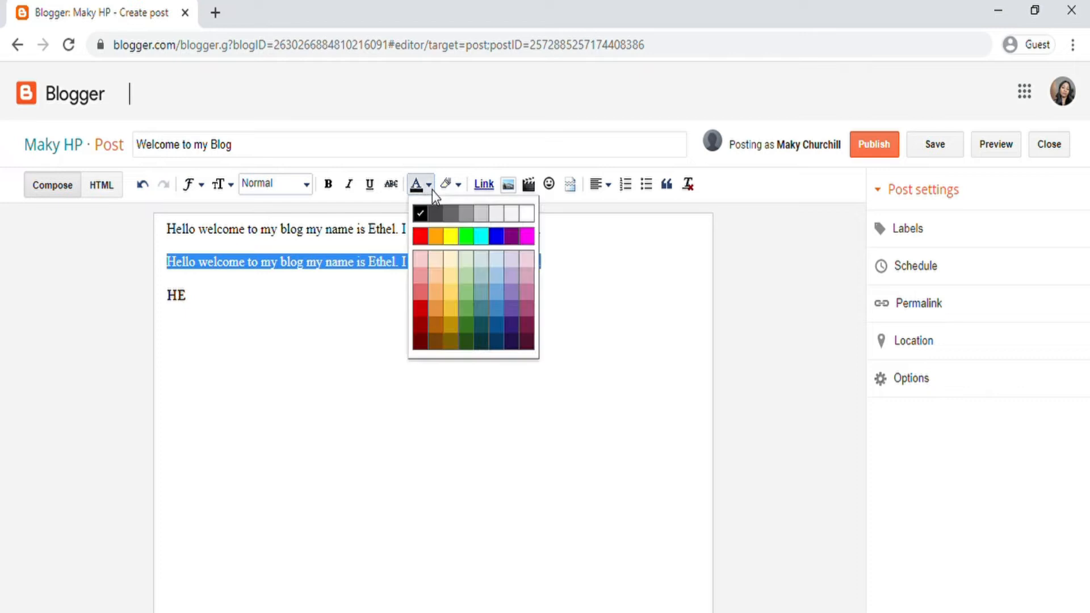
{"action": "left_click", "coordinate": [520, 248]}
{"action": "left_click", "coordinate": [496, 347]}
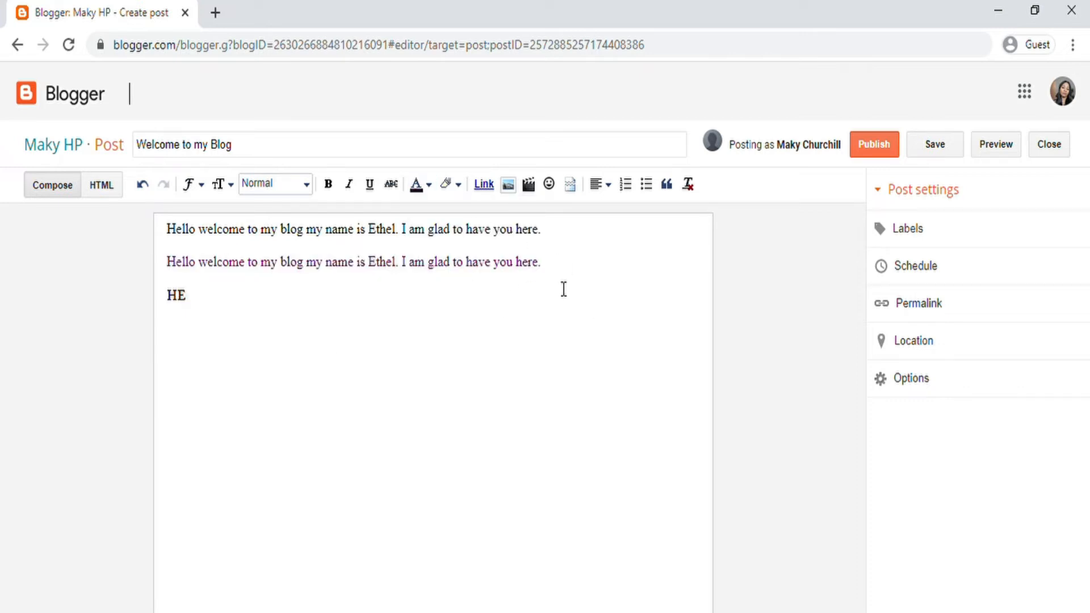
Step: Reselect the whole second line and bring up the highlight colour choices
{"action": "left_click_drag", "start_coordinate": [563, 273], "coordinate": [175, 269]}
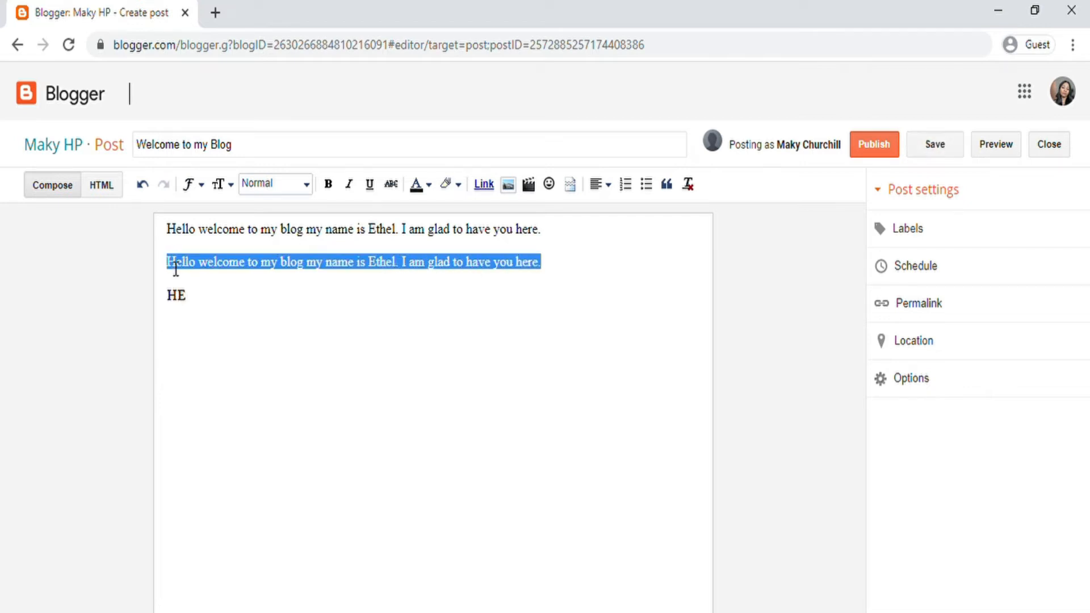
{"action": "left_click", "coordinate": [516, 372]}
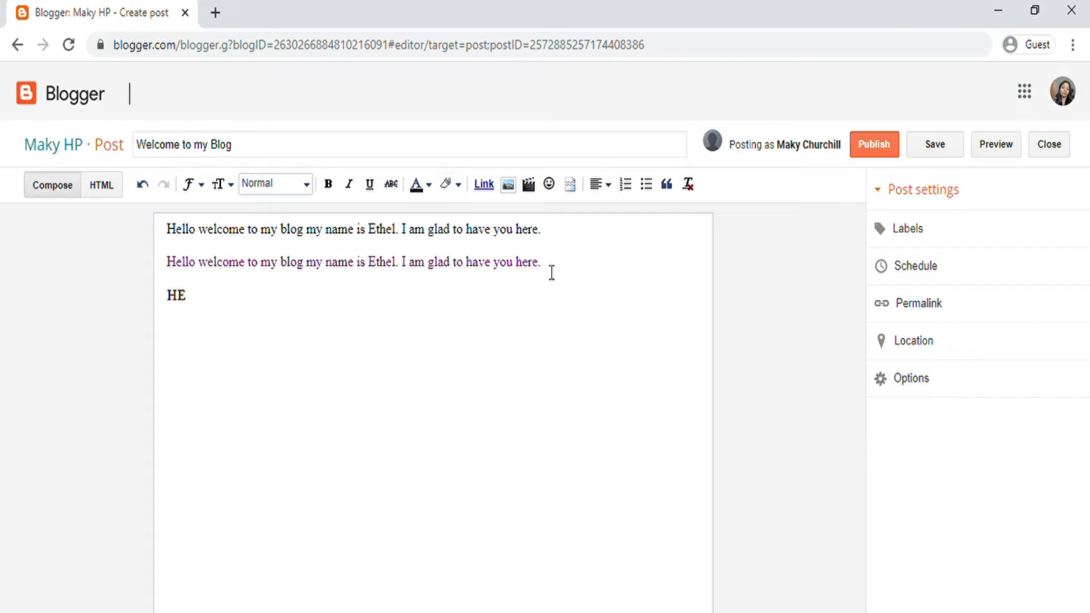
{"action": "left_click_drag", "start_coordinate": [550, 273], "coordinate": [176, 263]}
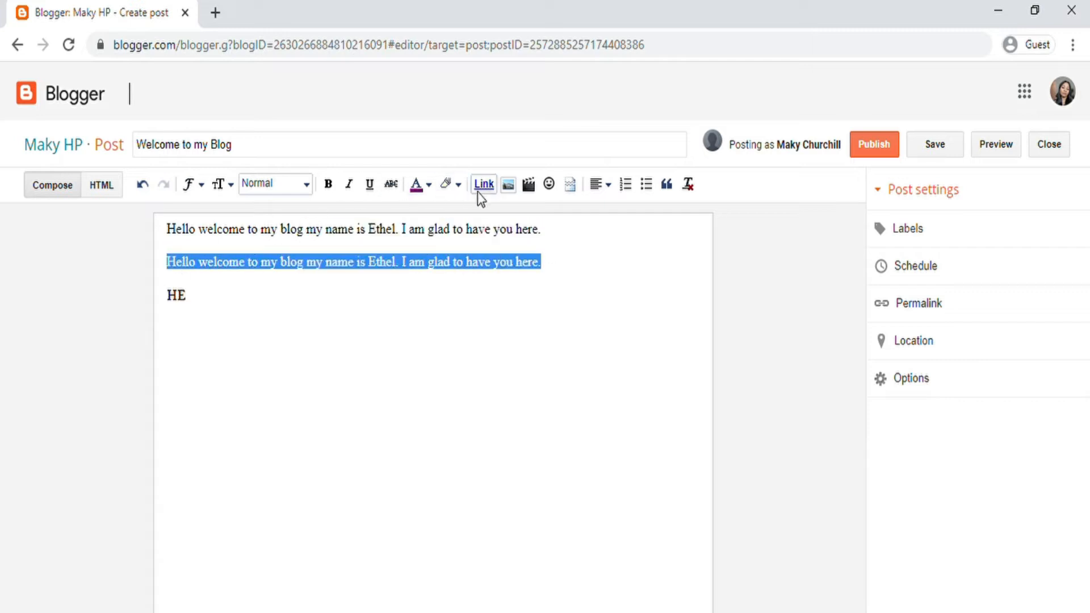
{"action": "left_click", "coordinate": [452, 187]}
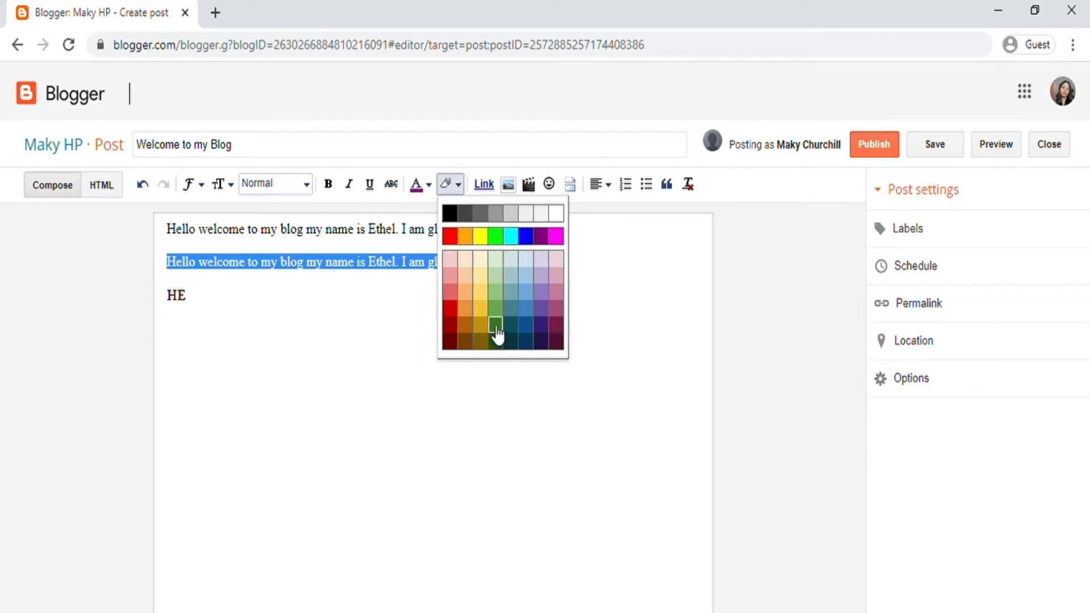
Step: Give the selected second greeting line a yellow highlight, then deselect it
{"action": "left_click", "coordinate": [482, 309]}
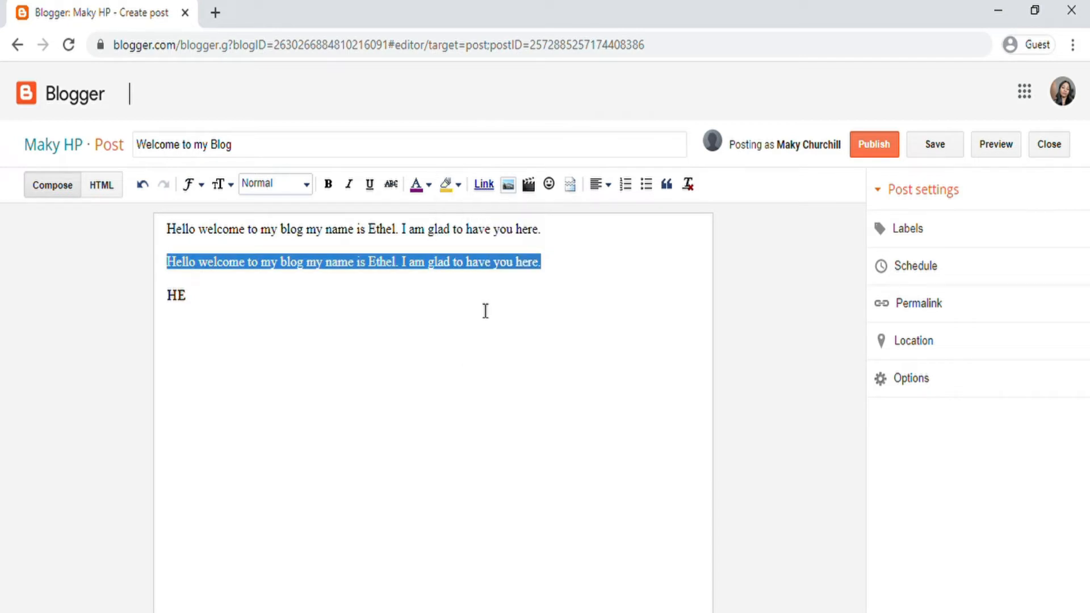
{"action": "left_click", "coordinate": [576, 307]}
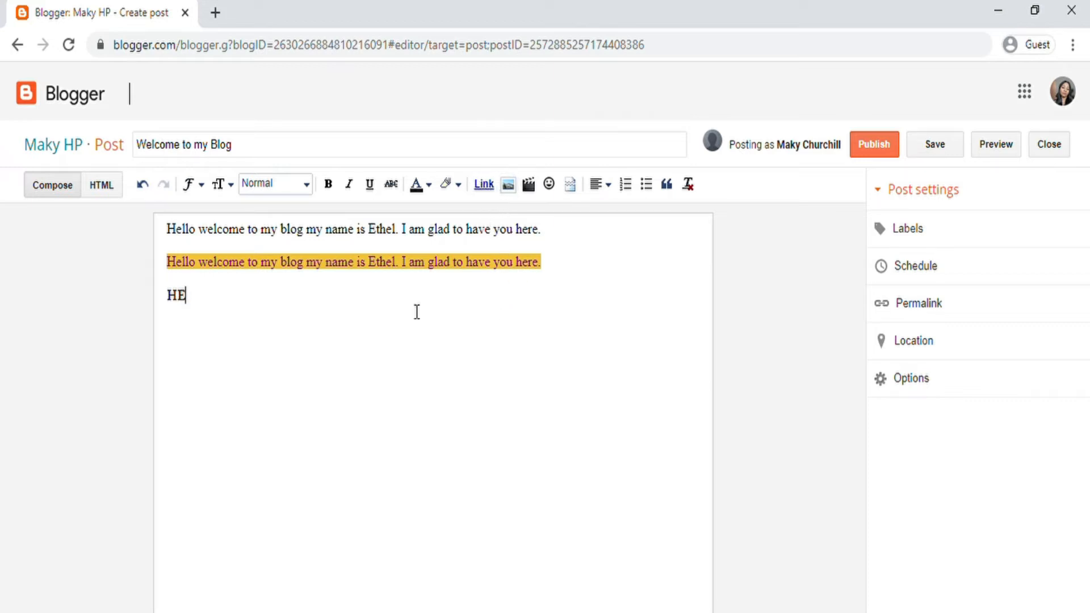
Step: Replace the word 'HE' on the third line with 'Visit my blog'
{"action": "double_click", "coordinate": [176, 320]}
{"action": "key", "text": "BackSpace"}
{"action": "type", "text": "VISIT"}
{"action": "type", "text": "my blog"}
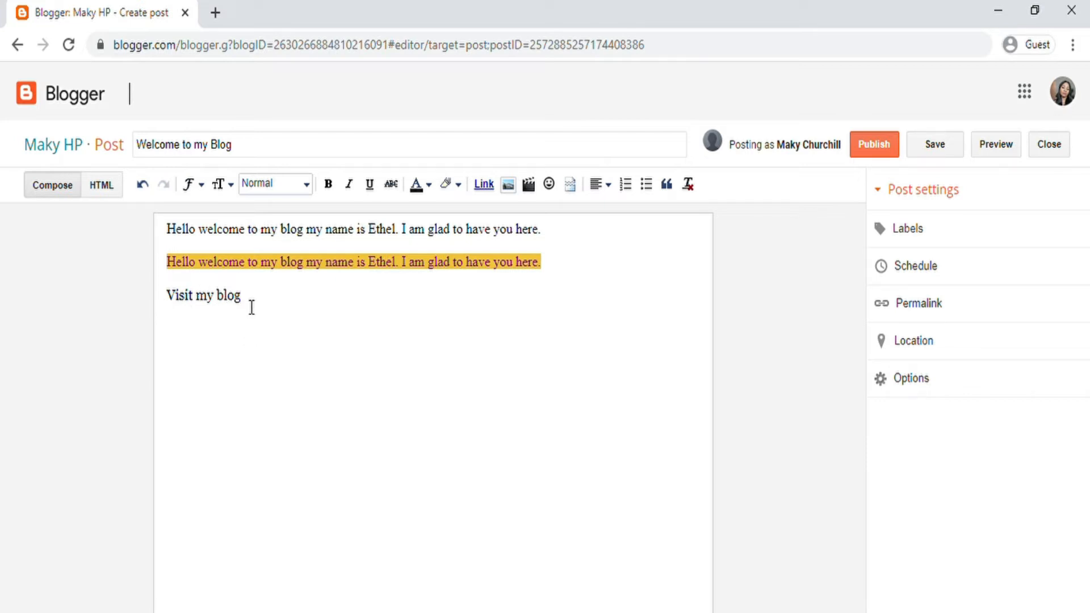
{"action": "left_click_drag", "start_coordinate": [250, 307], "coordinate": [206, 303]}
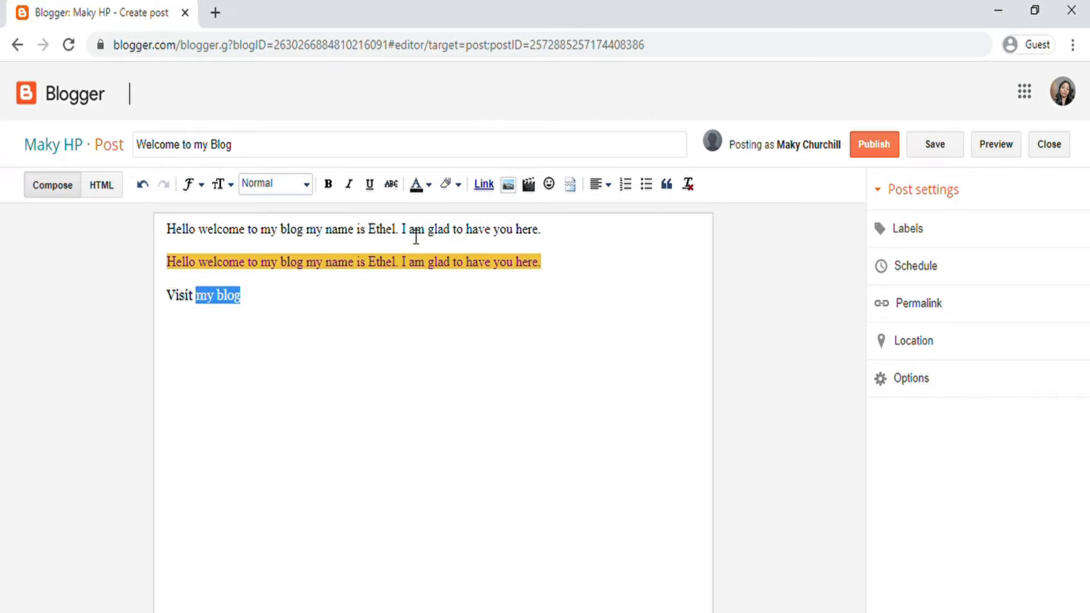
{"action": "left_click", "coordinate": [484, 187]}
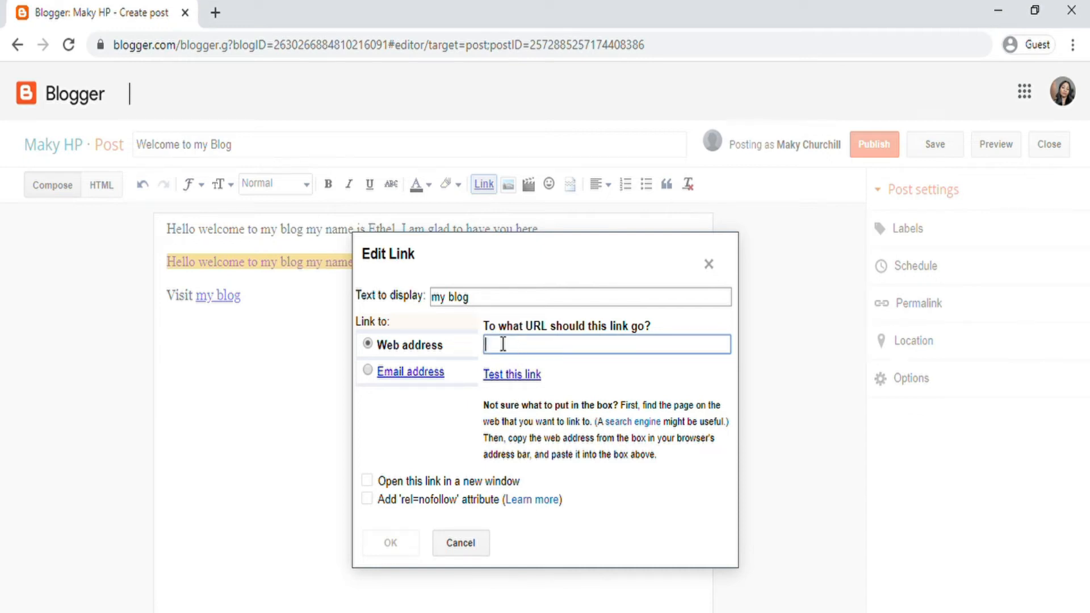
{"action": "type", "text": "www.makychurchill.com"}
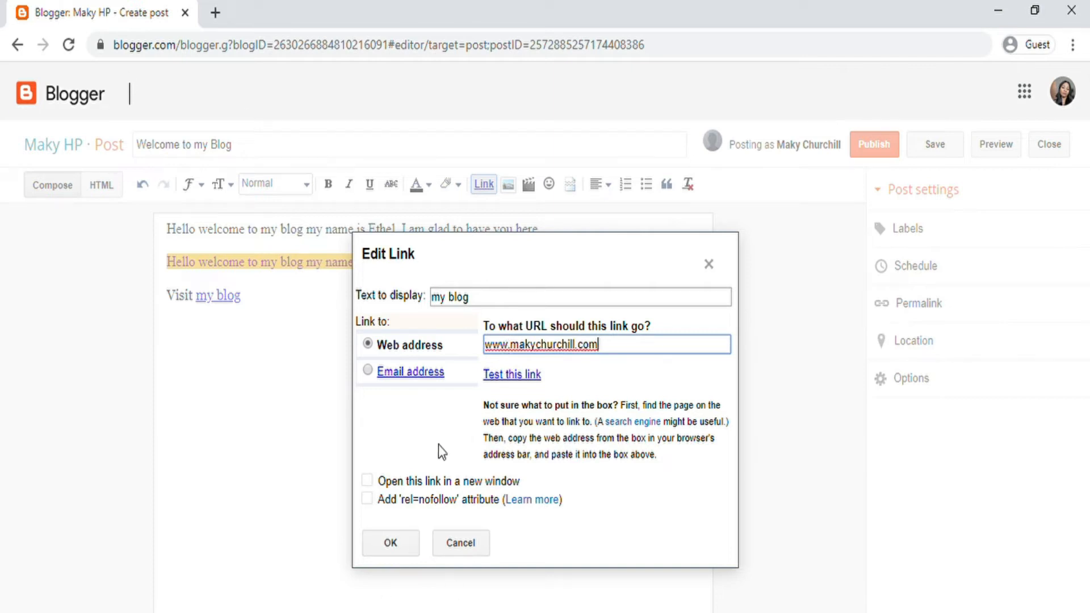
{"action": "left_click", "coordinate": [396, 546]}
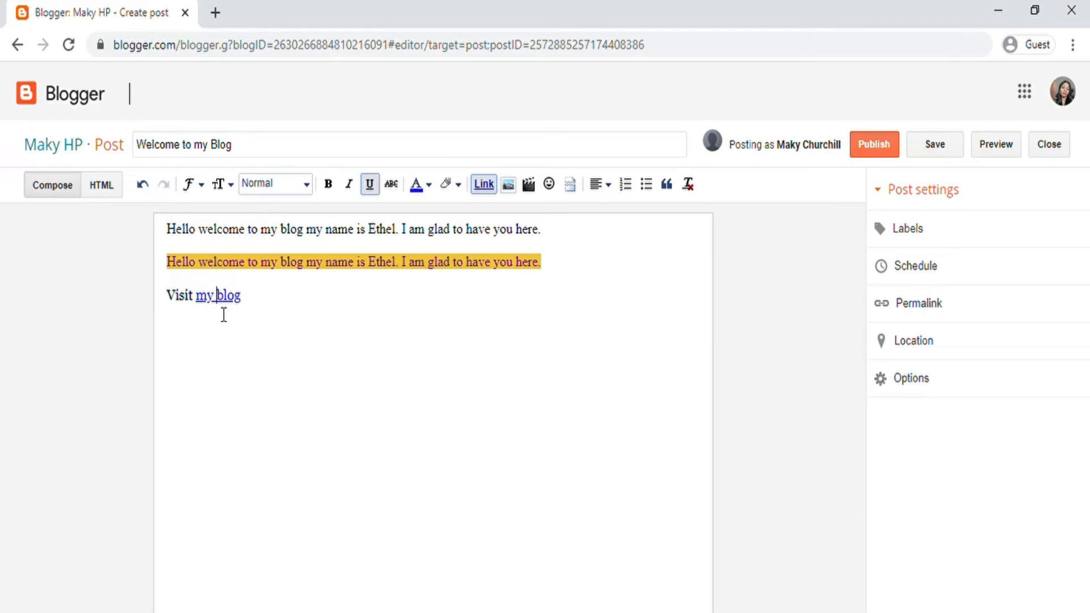
{"action": "left_click", "coordinate": [219, 298]}
{"action": "left_click", "coordinate": [141, 185]}
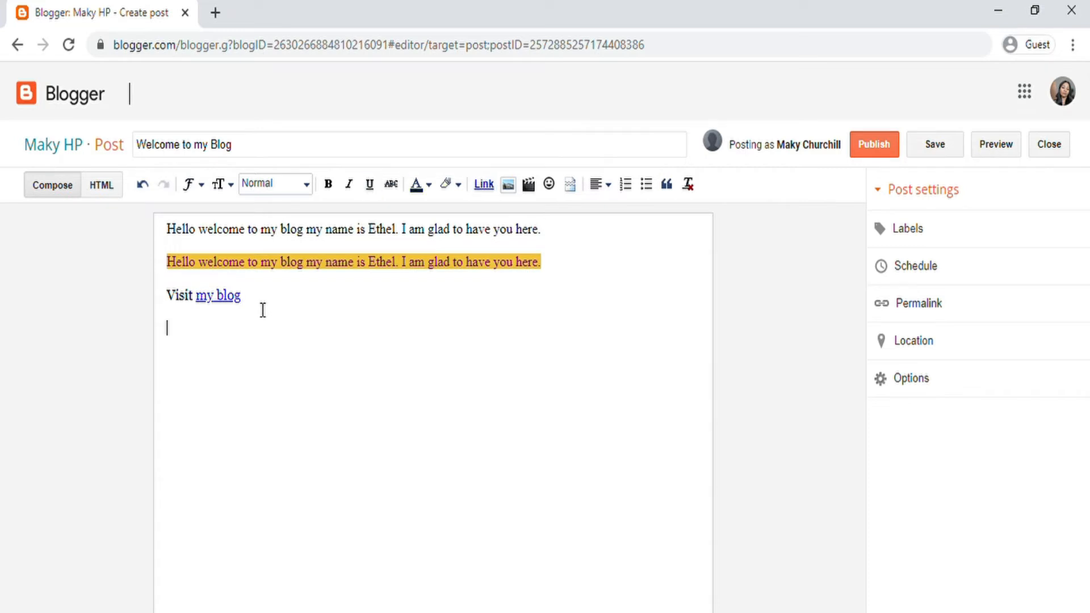
{"action": "type", "text": "Watch my video below"}
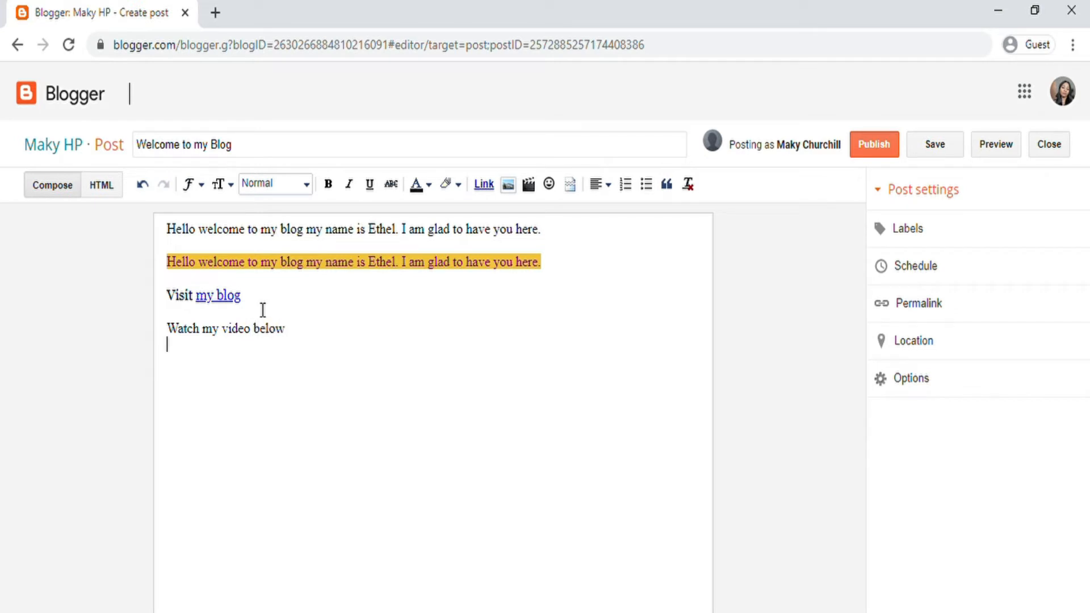
Step: Embed the YouTube video '7 Ways to Make Extra Money From Your Home' below the caption
{"action": "key", "text": "Return"}
{"action": "left_click", "coordinate": [530, 183]}
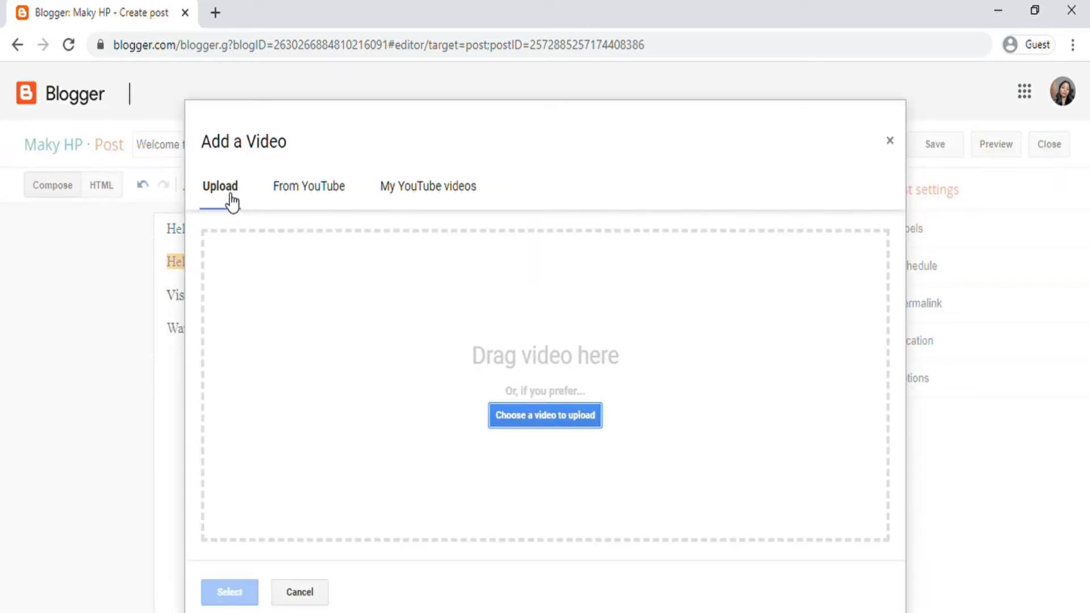
{"action": "left_click", "coordinate": [299, 193]}
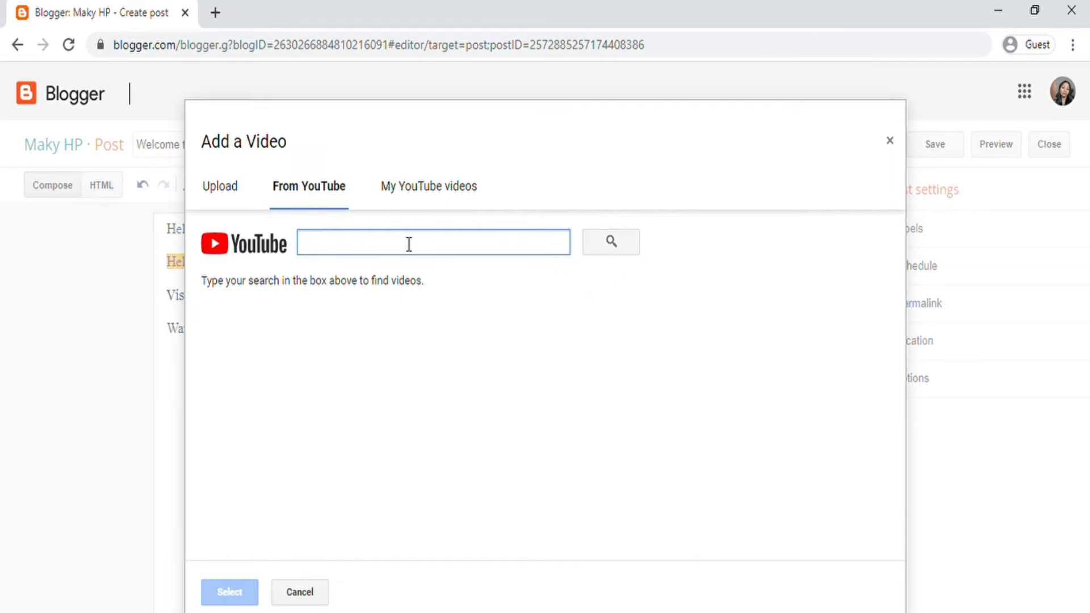
{"action": "left_click", "coordinate": [418, 188]}
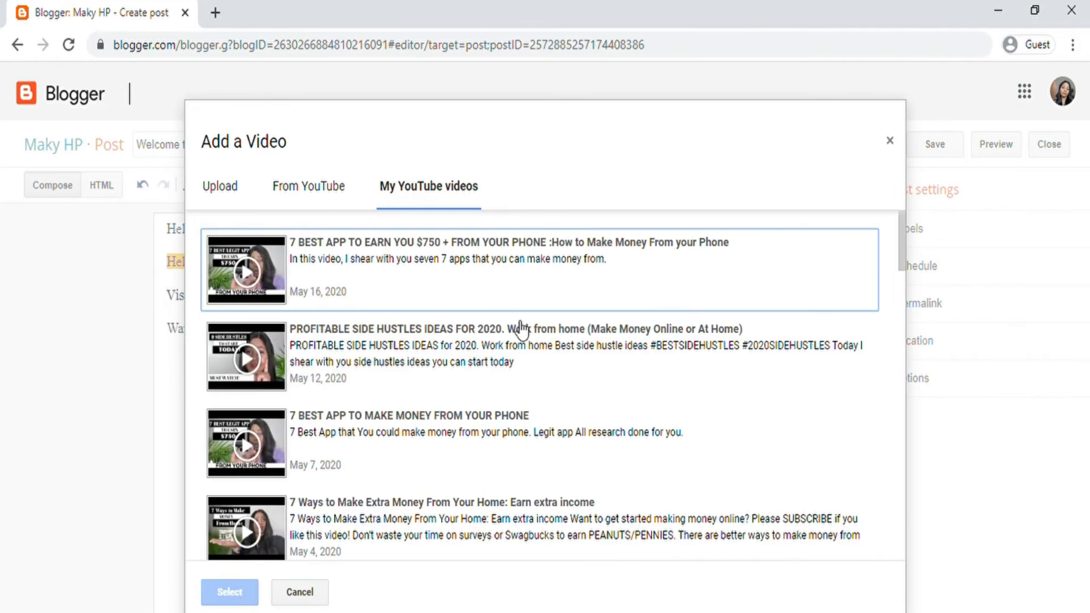
{"action": "scroll", "coordinate": [504, 341], "scroll_direction": "down", "scroll_amount": 10}
{"action": "scroll", "coordinate": [504, 341], "scroll_direction": "up", "scroll_amount": 10}
{"action": "left_click", "coordinate": [346, 504]}
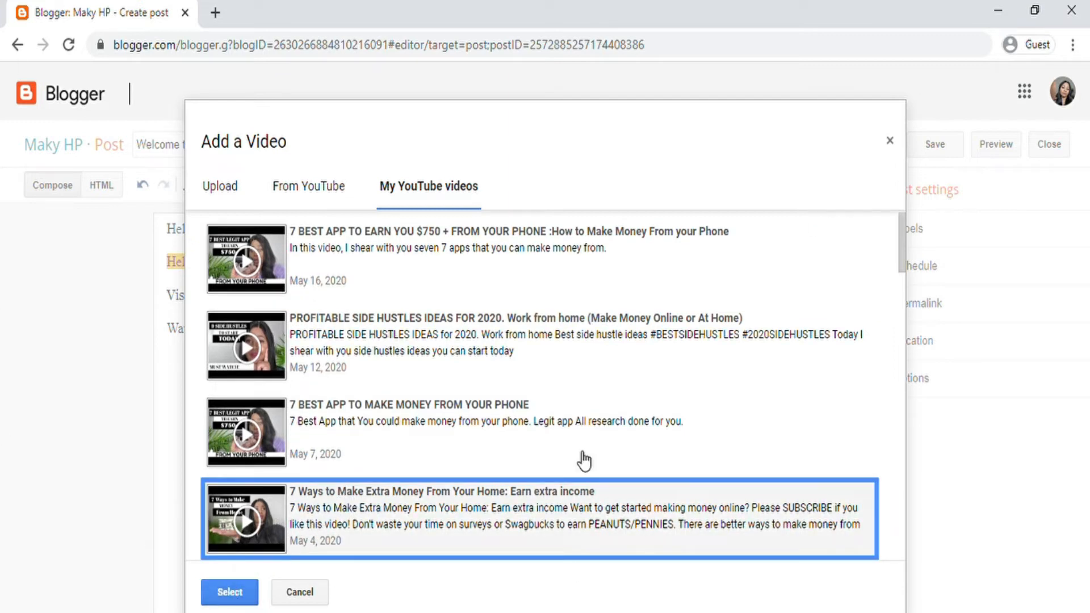
{"action": "left_click", "coordinate": [228, 592]}
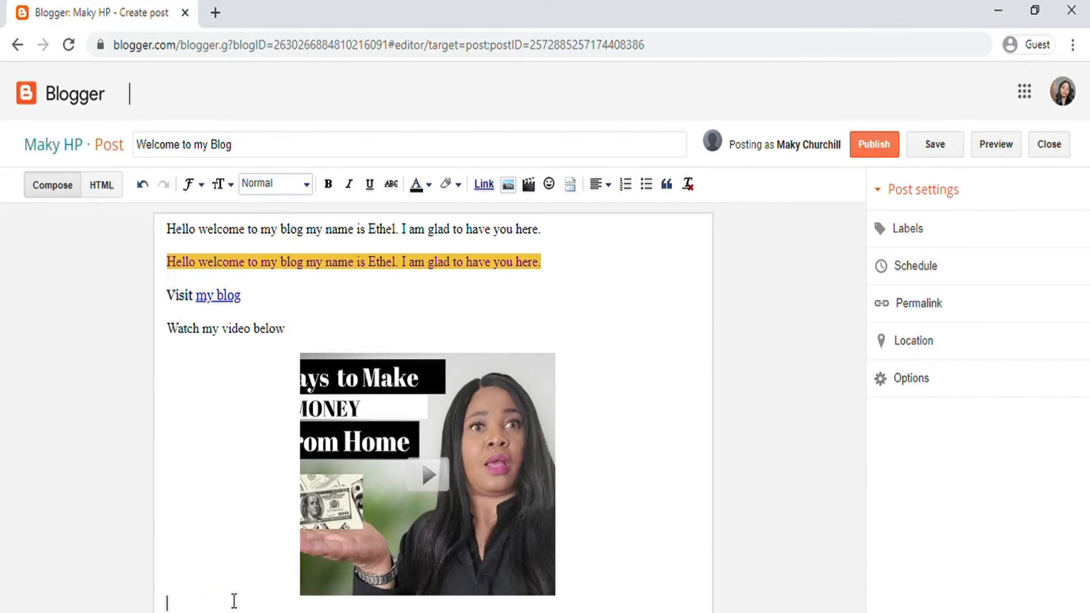
Step: Select and deselect the embedded video to check its placement in the post
{"action": "left_click", "coordinate": [392, 467]}
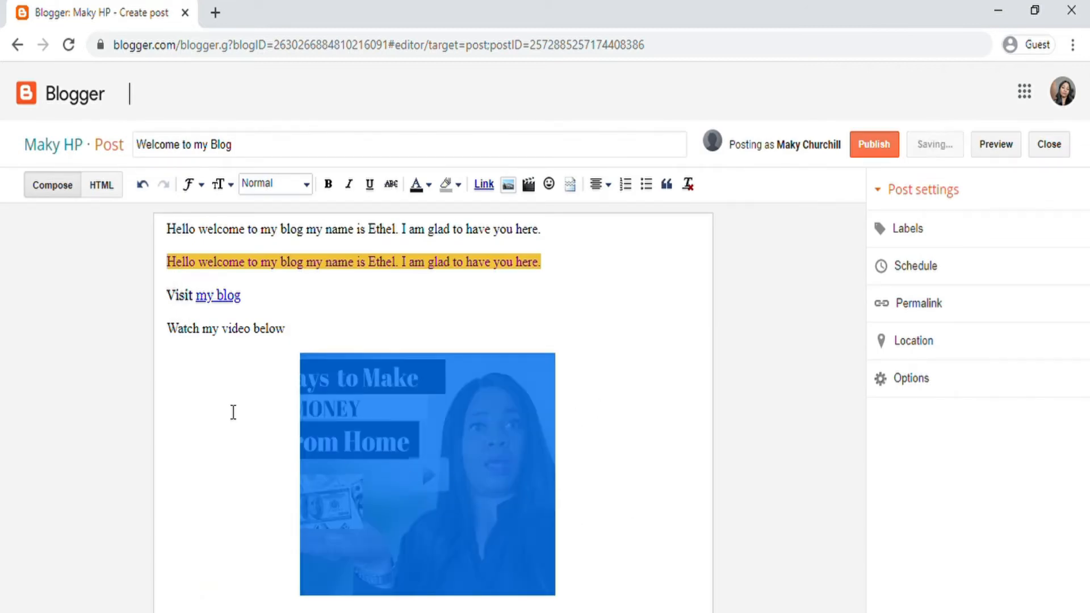
{"action": "left_click", "coordinate": [245, 426]}
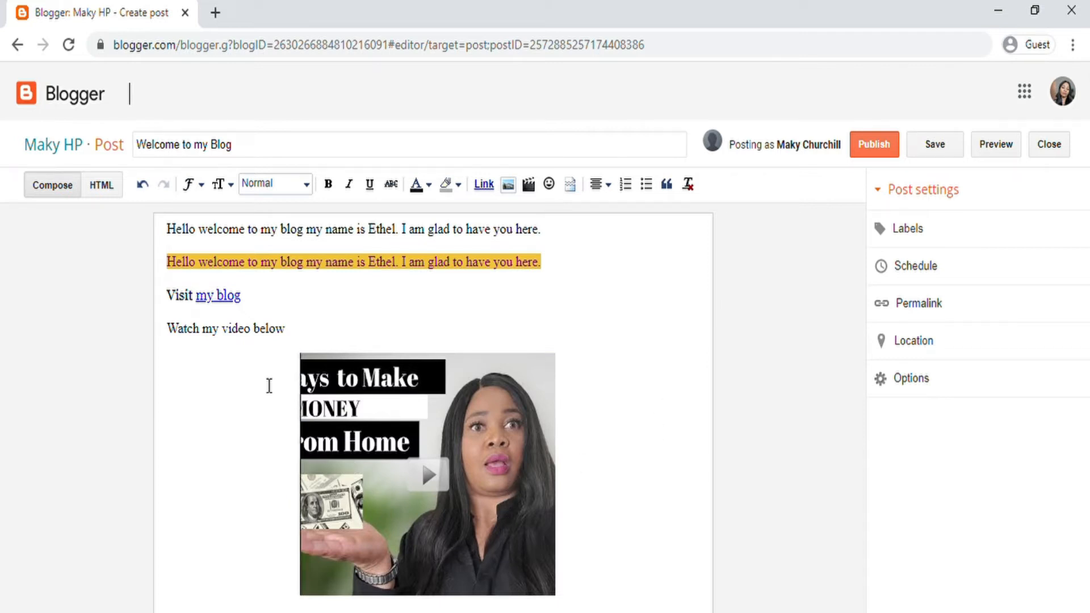
{"action": "left_click", "coordinate": [363, 477]}
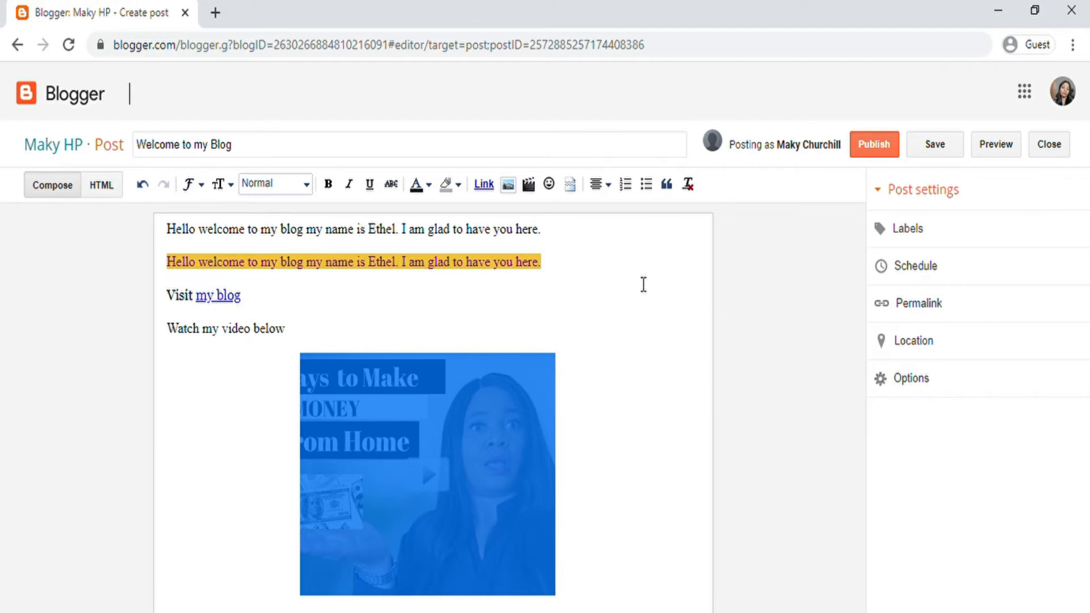
{"action": "left_click", "coordinate": [610, 328]}
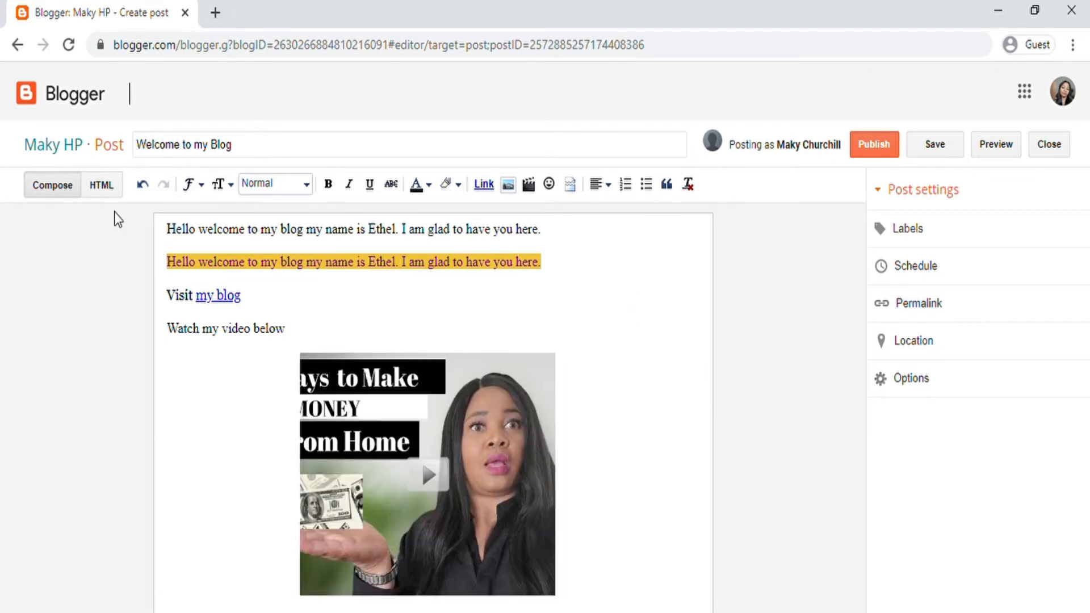
Step: In the HTML source, resize the video iframe from 320×266 to 640×550, then return to Compose
{"action": "left_click", "coordinate": [101, 185]}
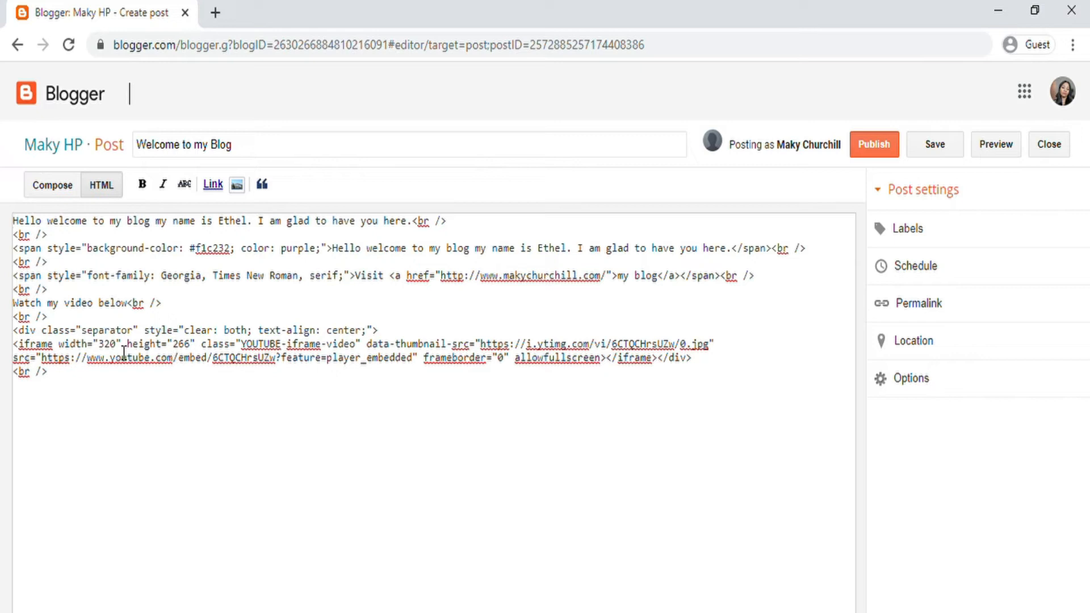
{"action": "left_click_drag", "start_coordinate": [122, 350], "coordinate": [112, 354]}
{"action": "type", "text": "640"}
{"action": "left_click_drag", "start_coordinate": [197, 354], "coordinate": [187, 352]}
{"action": "type", "text": "5"}
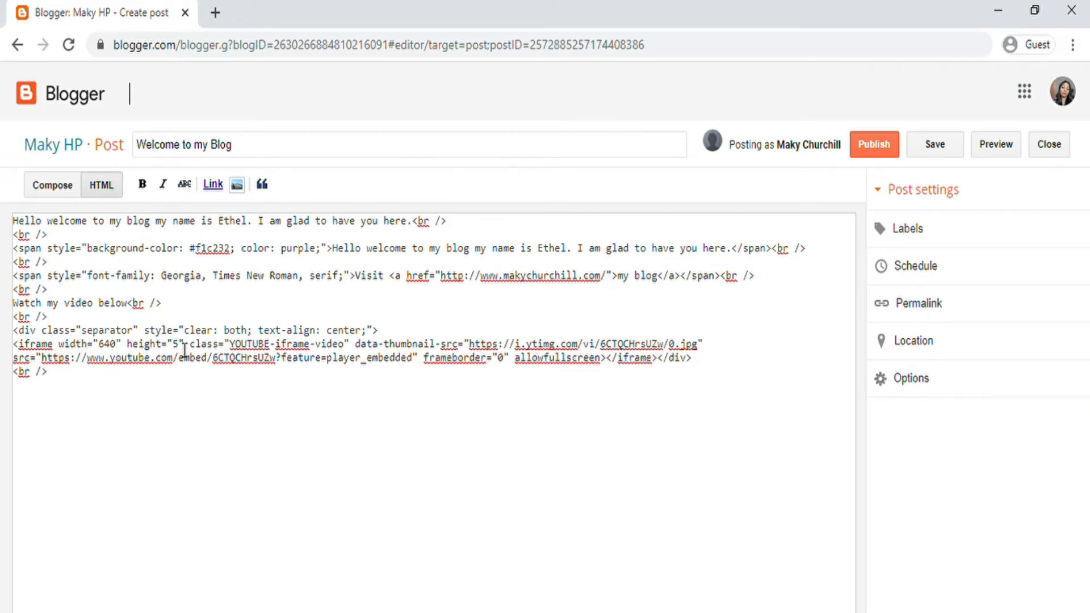
{"action": "type", "text": "50"}
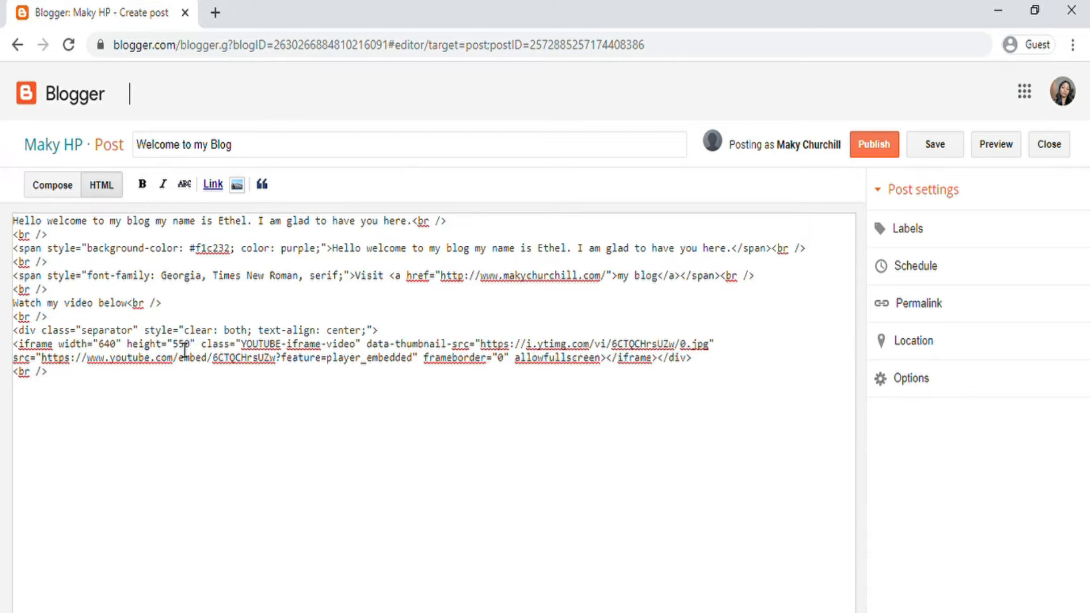
{"action": "left_click", "coordinate": [64, 187]}
{"action": "scroll", "coordinate": [439, 393], "scroll_direction": "down", "scroll_amount": 4}
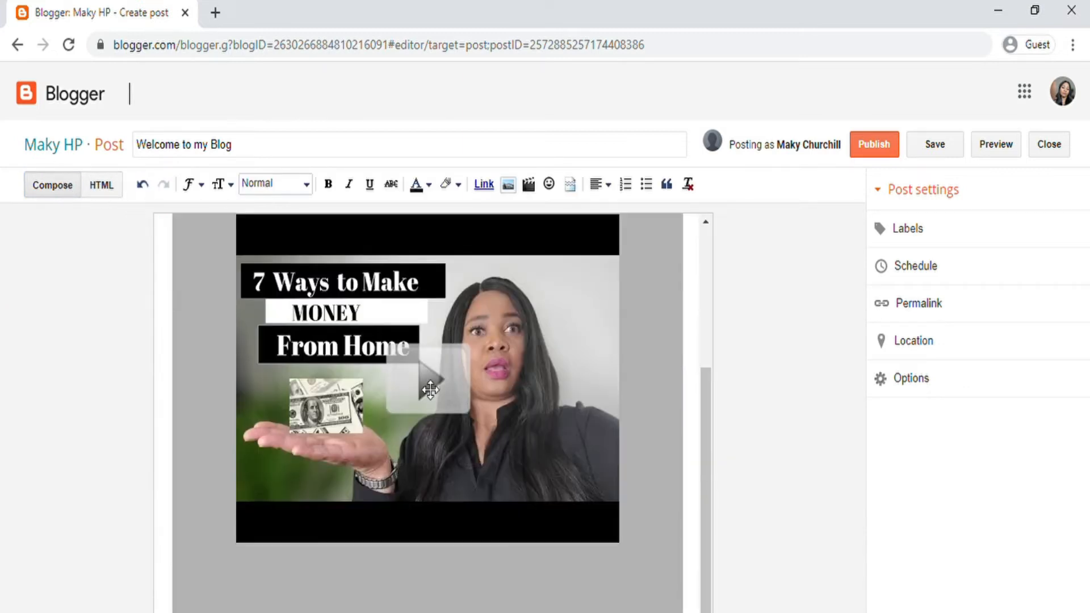
{"action": "scroll", "coordinate": [513, 484], "scroll_direction": "up", "scroll_amount": 3}
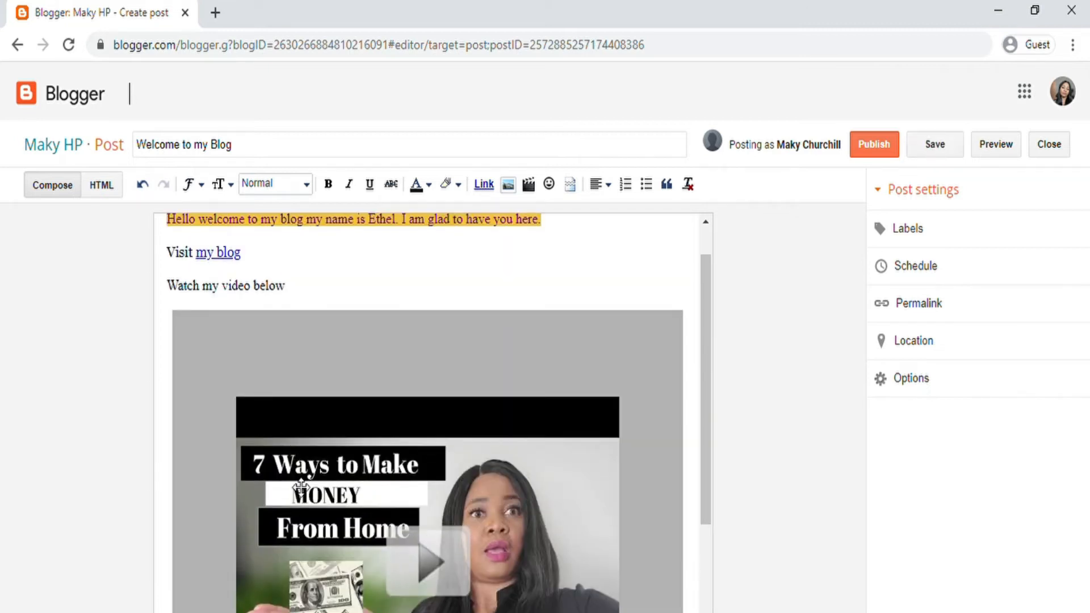
{"action": "scroll", "coordinate": [417, 511], "scroll_direction": "up", "scroll_amount": 1}
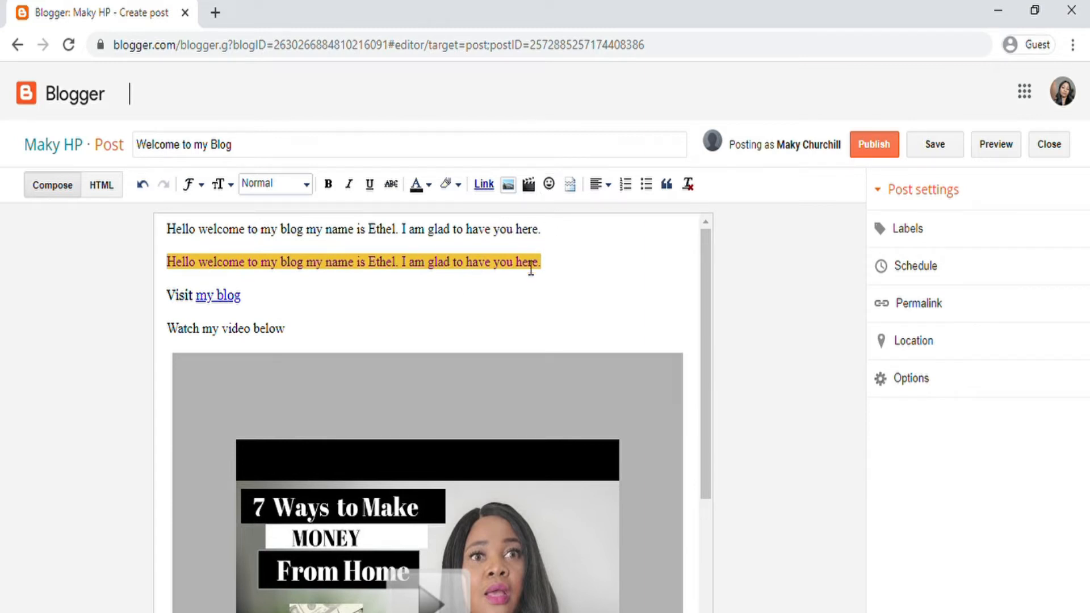
{"action": "left_click", "coordinate": [555, 233]}
Step: Insert the ⋈ symbol from the Math category after the first greeting line
{"action": "left_click", "coordinate": [550, 183]}
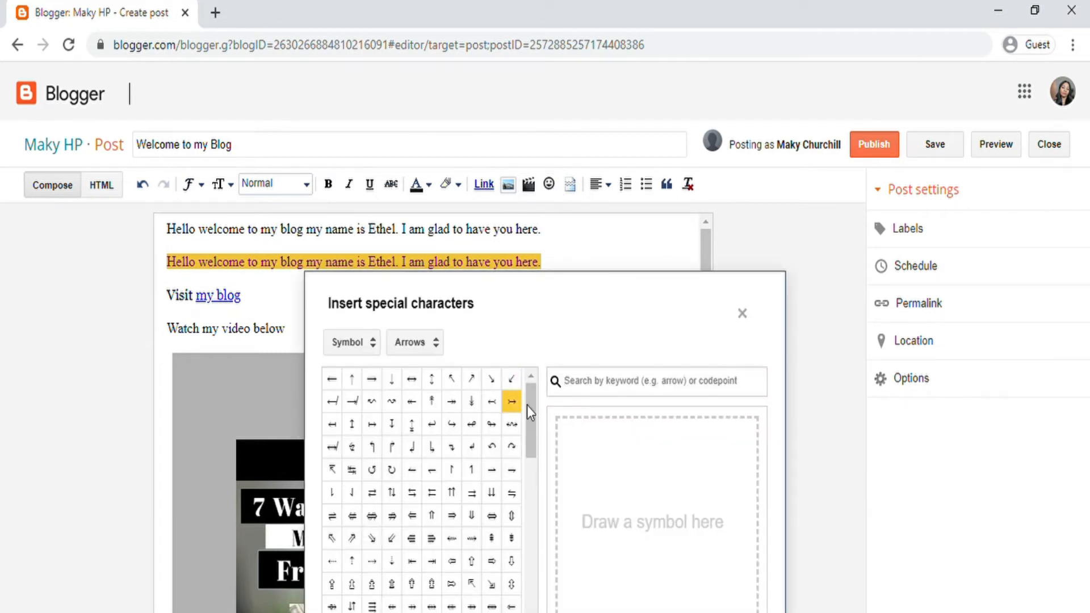
{"action": "left_click_drag", "start_coordinate": [527, 405], "coordinate": [529, 585]}
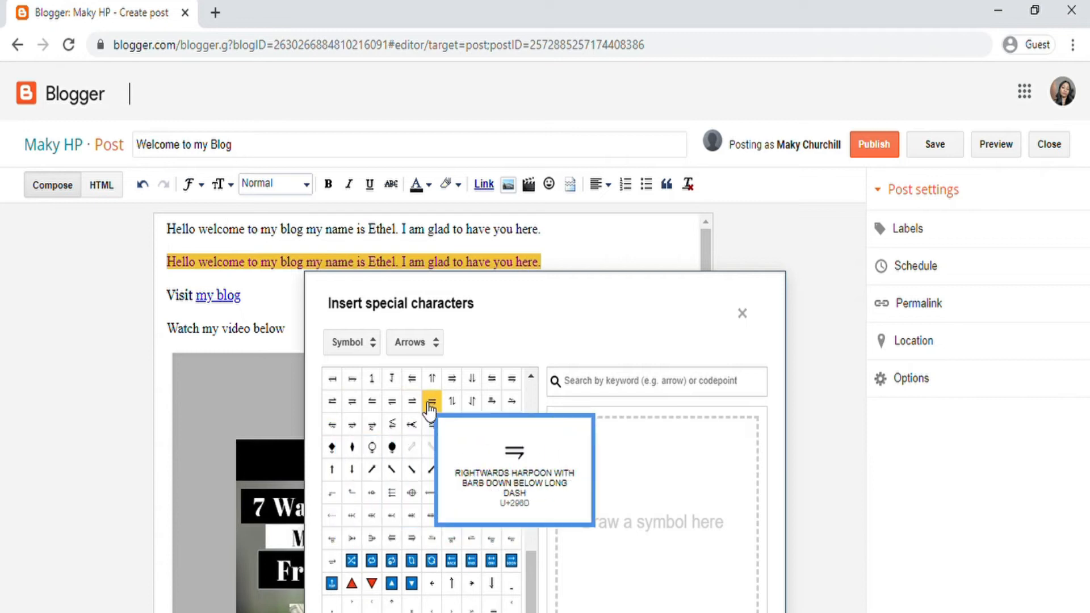
{"action": "scroll", "coordinate": [428, 397], "scroll_direction": "up", "scroll_amount": 1}
{"action": "left_click", "coordinate": [404, 349]}
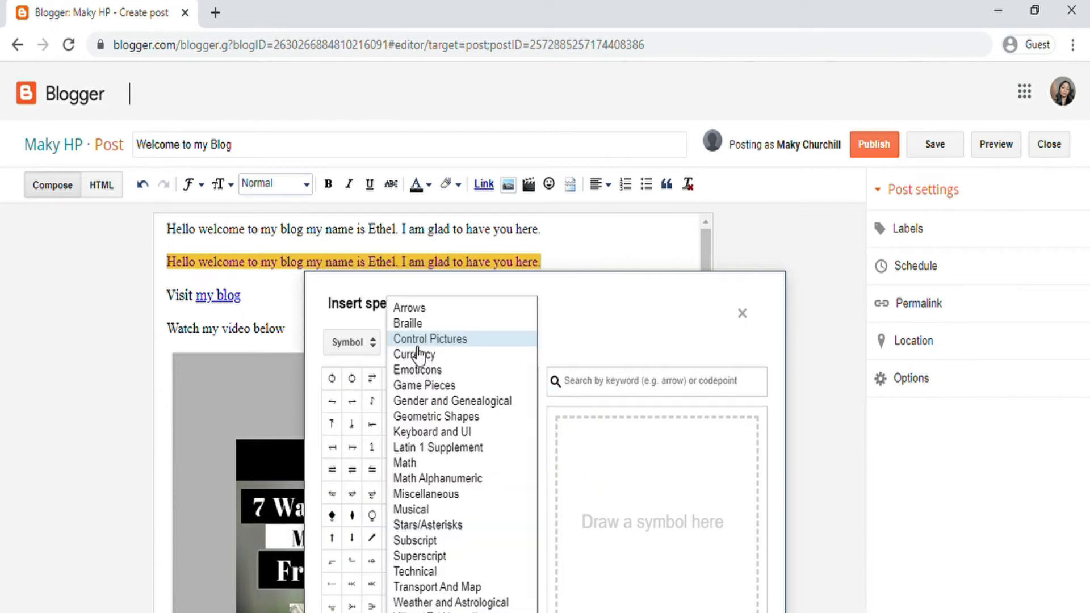
{"action": "left_click", "coordinate": [409, 462]}
{"action": "left_click", "coordinate": [414, 447]}
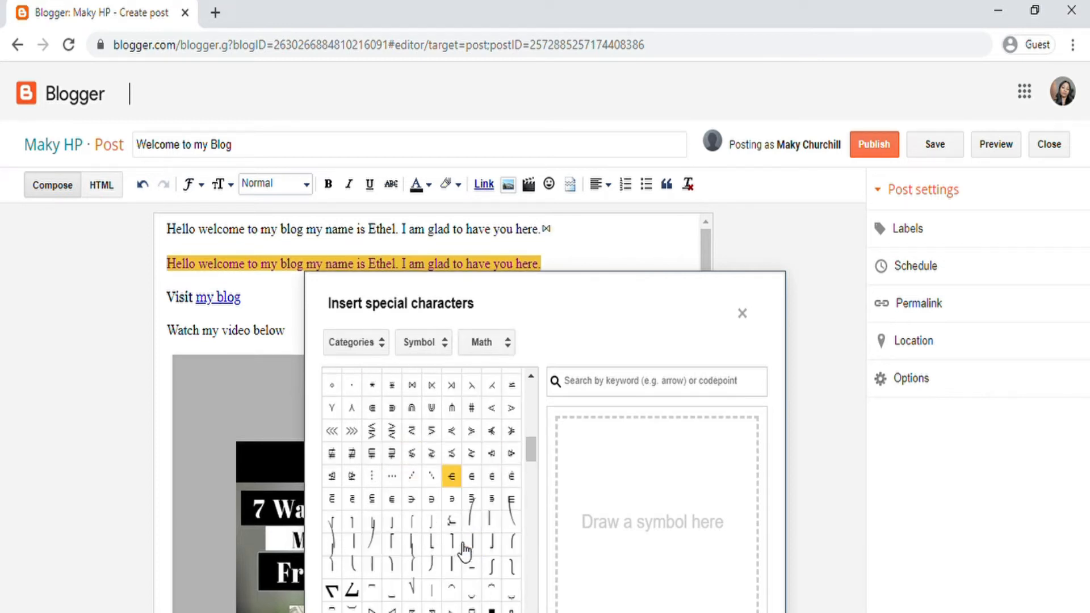
Step: Switch to the Emoticons category and add a pouting face and several other face emojis
{"action": "scroll", "coordinate": [463, 547], "scroll_direction": "down", "scroll_amount": 5}
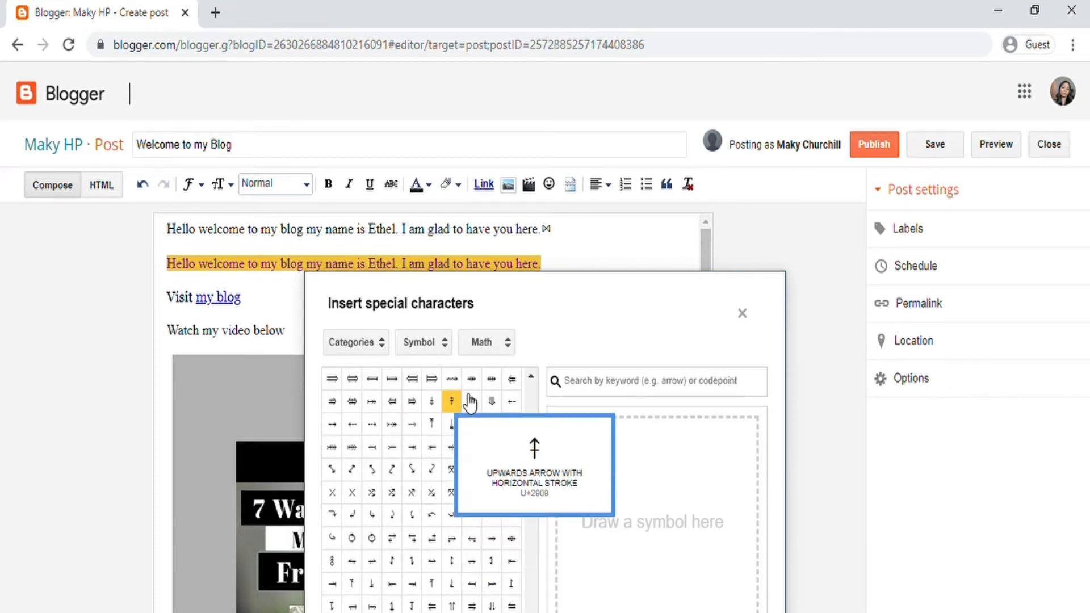
{"action": "left_click", "coordinate": [488, 347]}
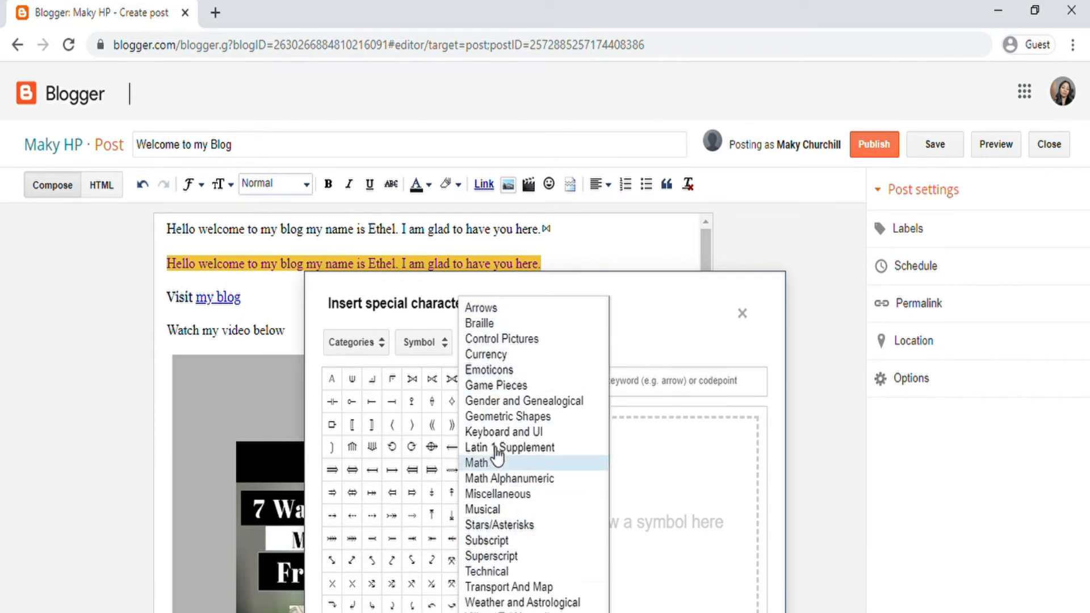
{"action": "left_click", "coordinate": [489, 386]}
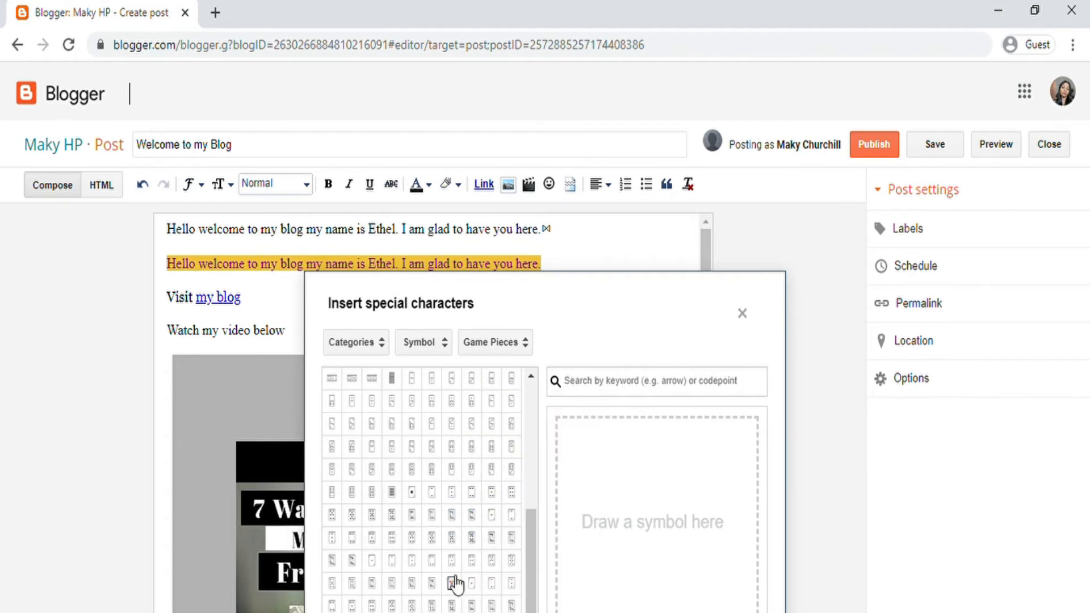
{"action": "left_click", "coordinate": [517, 348]}
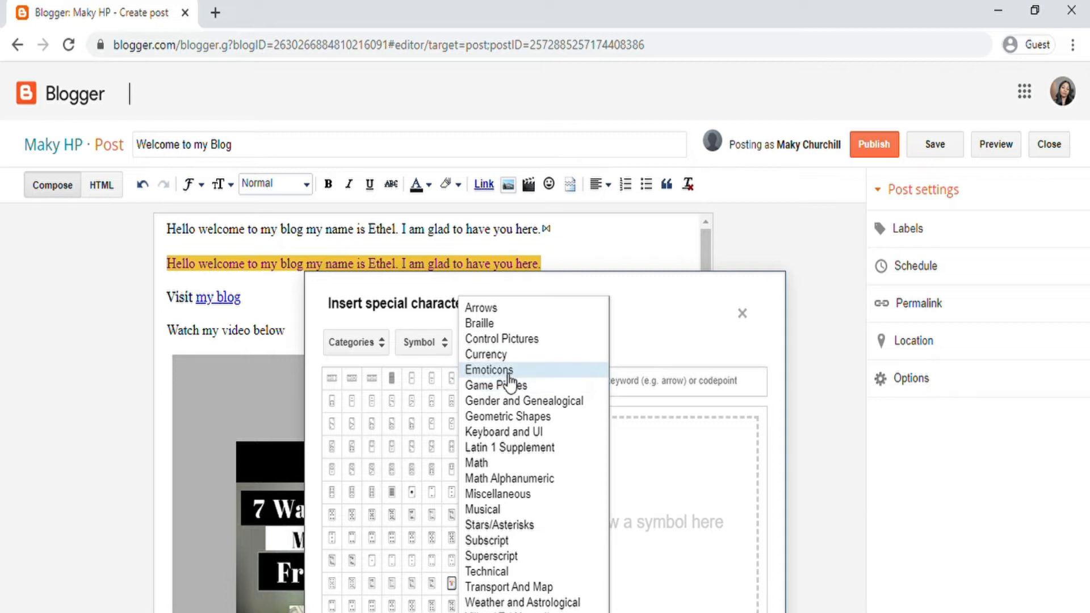
{"action": "left_click", "coordinate": [508, 373]}
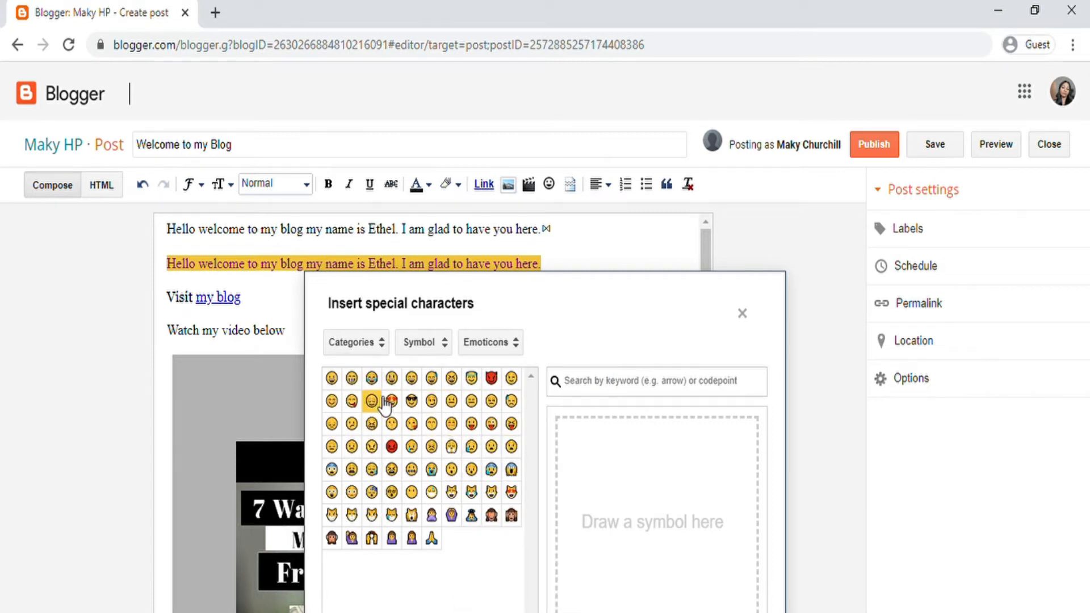
{"action": "left_click", "coordinate": [391, 447]}
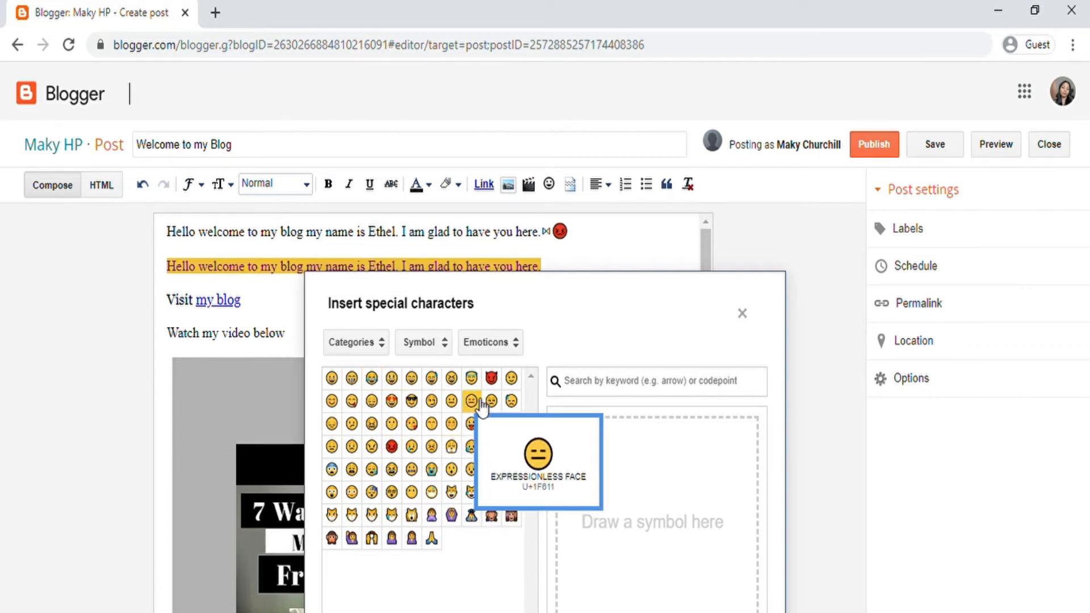
{"action": "left_click", "coordinate": [491, 378]}
{"action": "left_click", "coordinate": [431, 401]}
{"action": "left_click", "coordinate": [411, 379]}
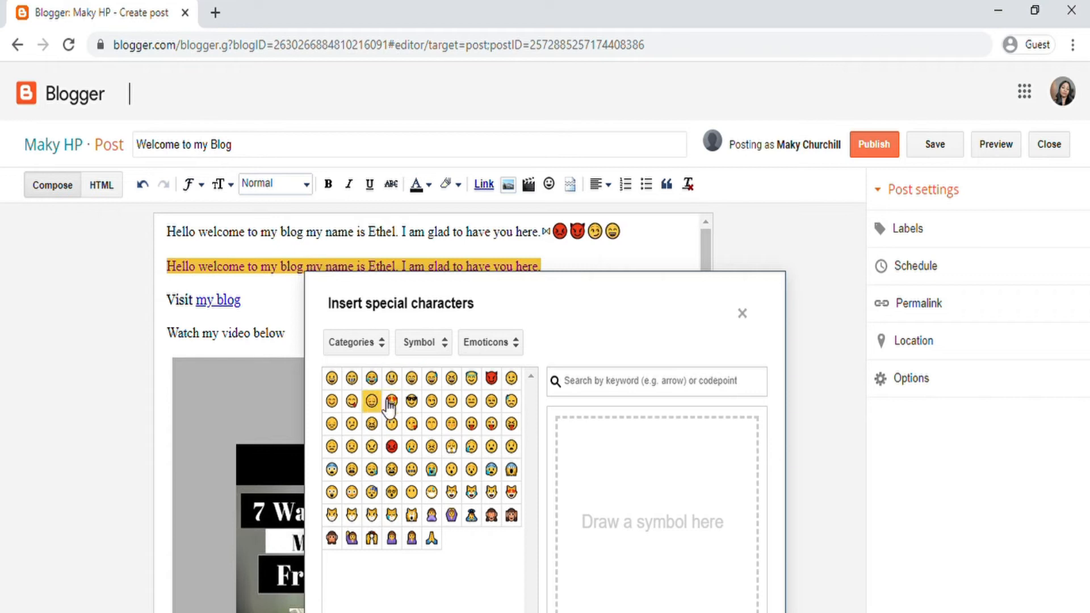
{"action": "left_click", "coordinate": [372, 401]}
{"action": "left_click", "coordinate": [352, 423]}
Step: Add cat, monkey and more face emojis to form a second emoji line
{"action": "left_click", "coordinate": [352, 492]}
{"action": "left_click", "coordinate": [369, 514]}
{"action": "left_click", "coordinate": [372, 538]}
{"action": "left_click", "coordinate": [332, 537]}
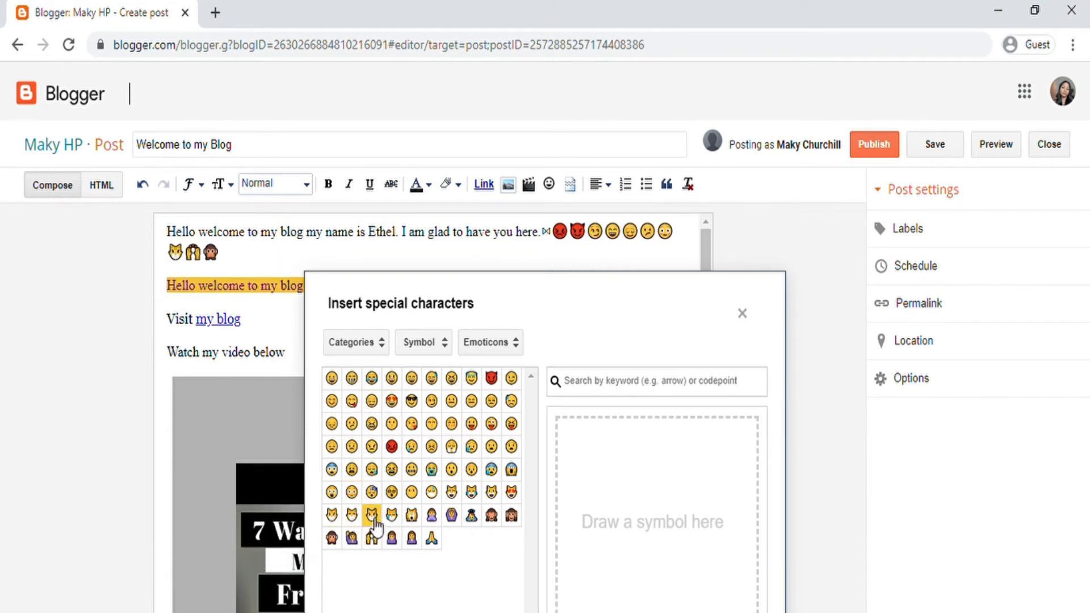
{"action": "left_click", "coordinate": [372, 515]}
{"action": "left_click", "coordinate": [412, 469]}
{"action": "left_click", "coordinate": [372, 469]}
{"action": "left_click", "coordinate": [432, 424]}
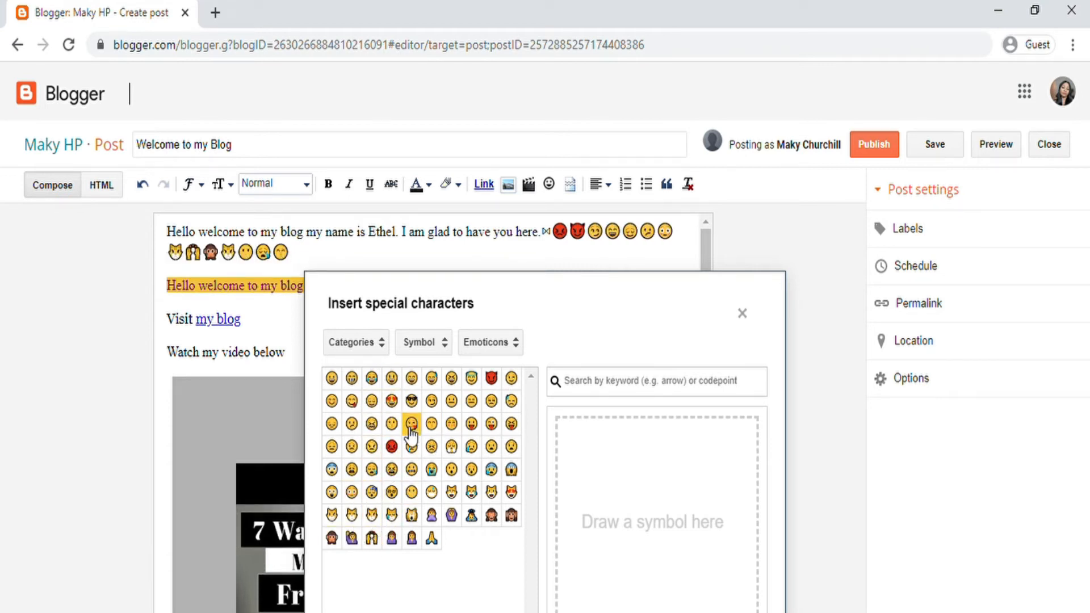
{"action": "left_click", "coordinate": [412, 424]}
Step: Browse the punctuation, recently used and category options, ending on the Emoji category
{"action": "left_click", "coordinate": [415, 347]}
{"action": "left_click", "coordinate": [415, 339]}
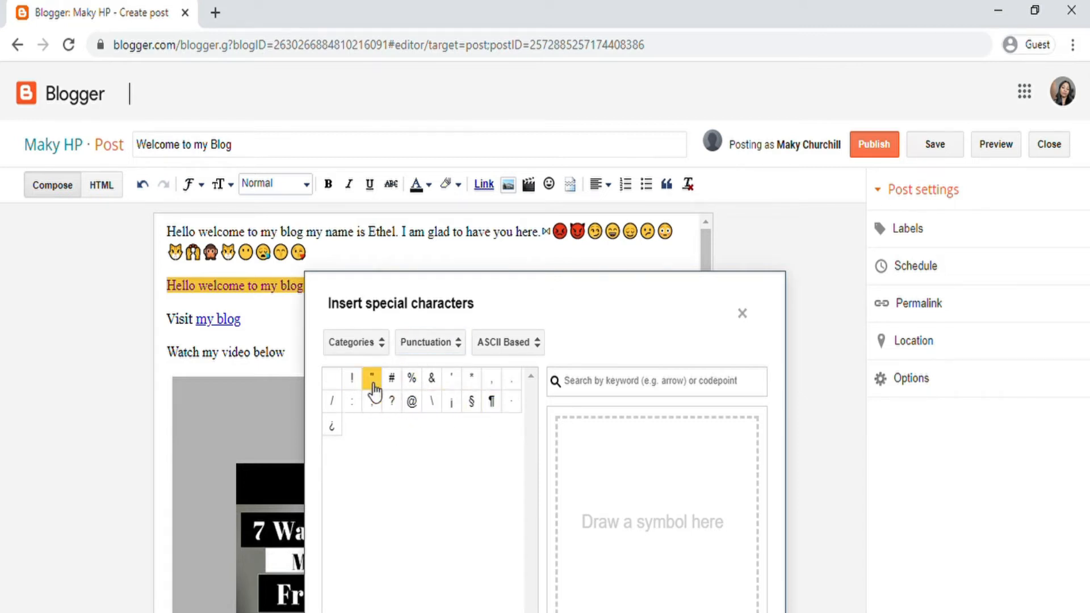
{"action": "left_click", "coordinate": [347, 331]}
{"action": "left_click", "coordinate": [359, 342]}
{"action": "left_click", "coordinate": [357, 352]}
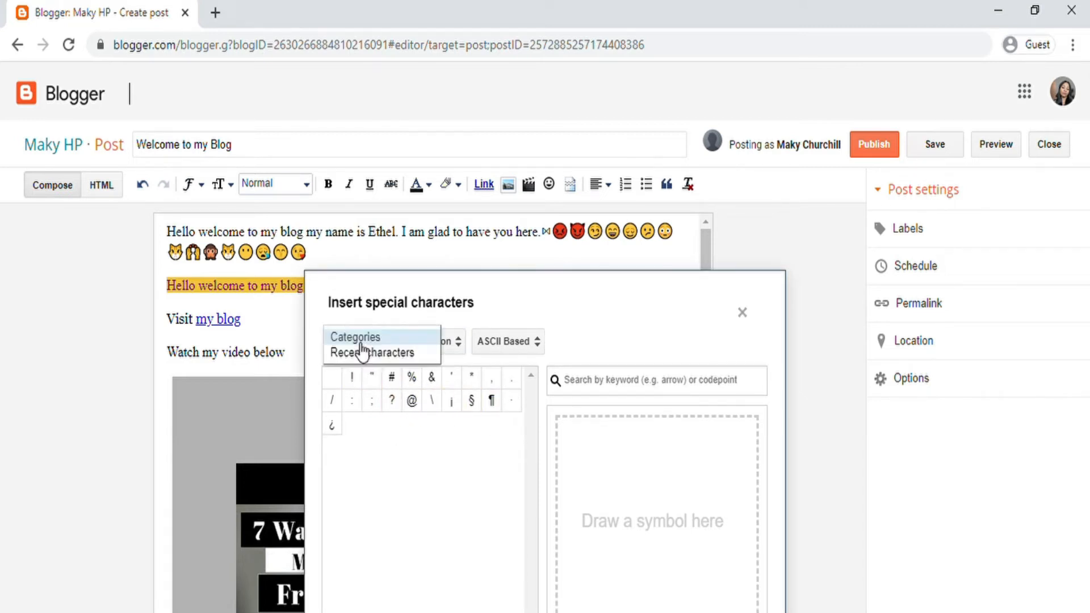
{"action": "left_click", "coordinate": [362, 353]}
{"action": "left_click", "coordinate": [362, 354]}
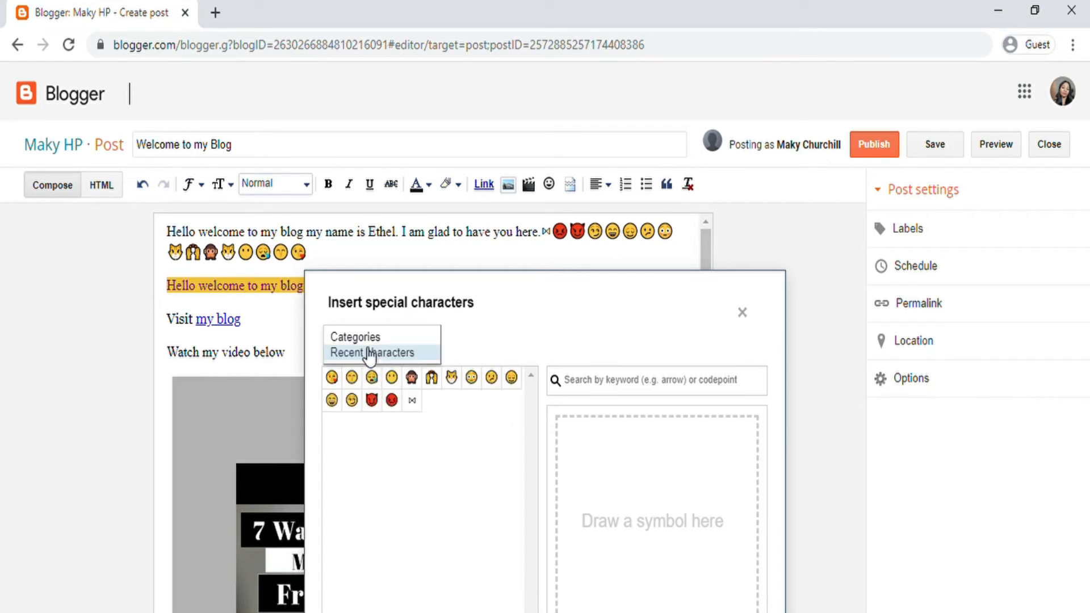
{"action": "left_click", "coordinate": [364, 338]}
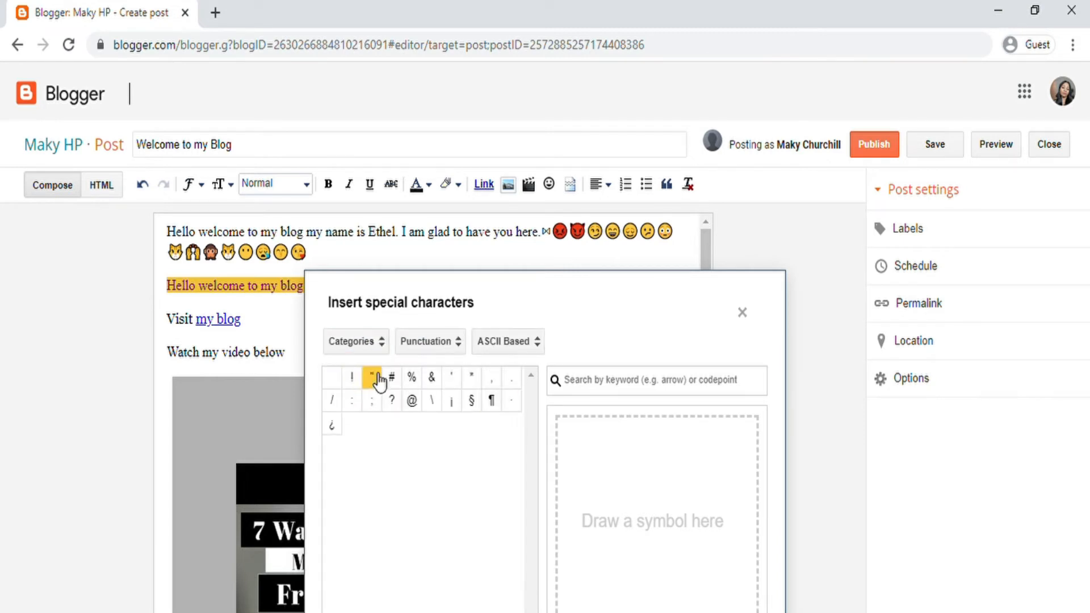
{"action": "left_click", "coordinate": [477, 347]}
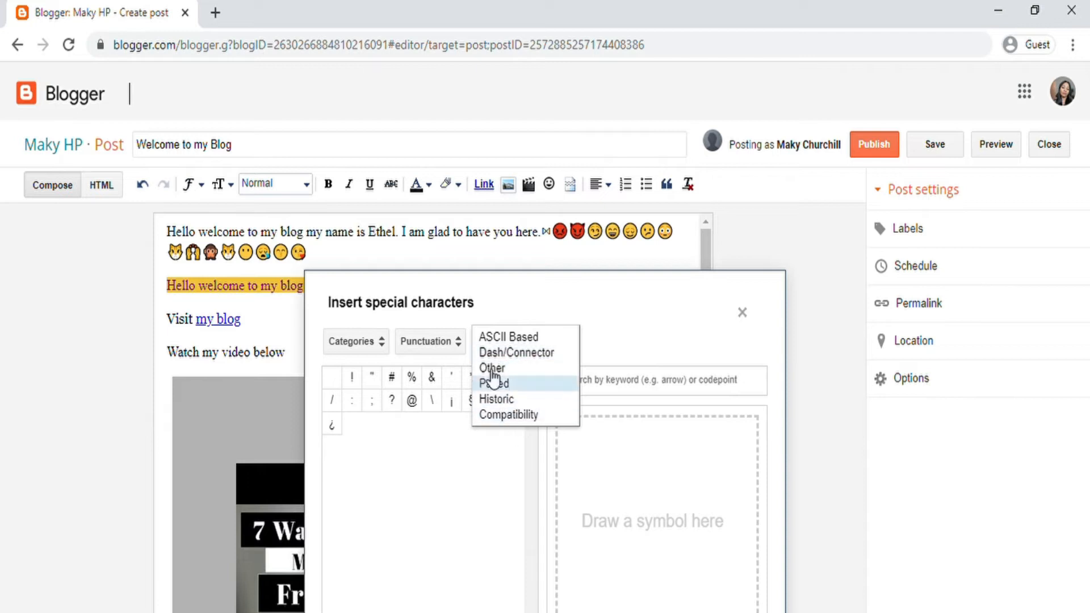
{"action": "left_click", "coordinate": [455, 346]}
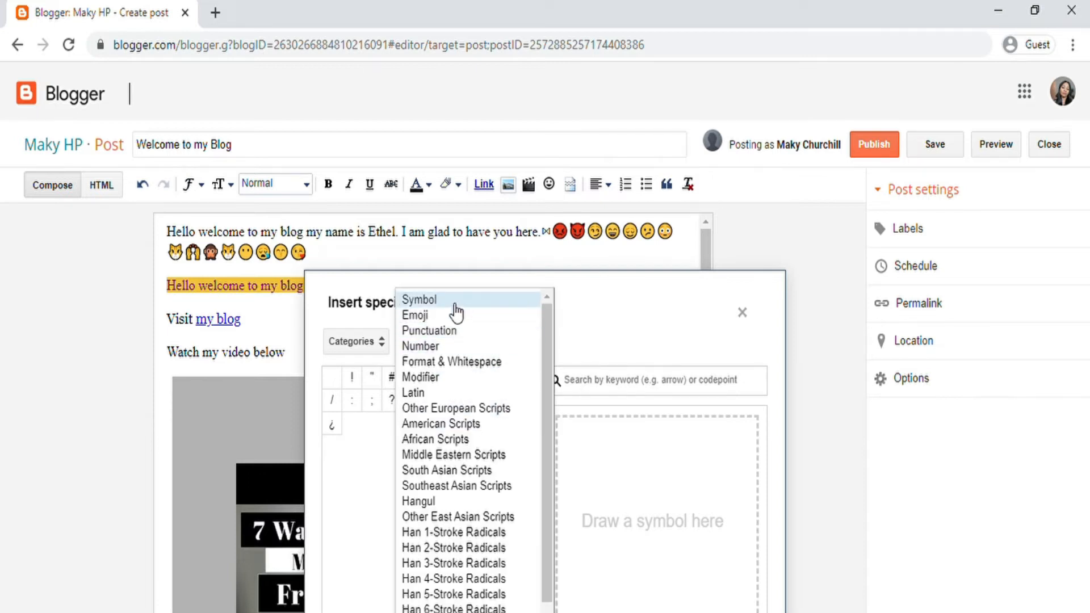
{"action": "left_click", "coordinate": [442, 318]}
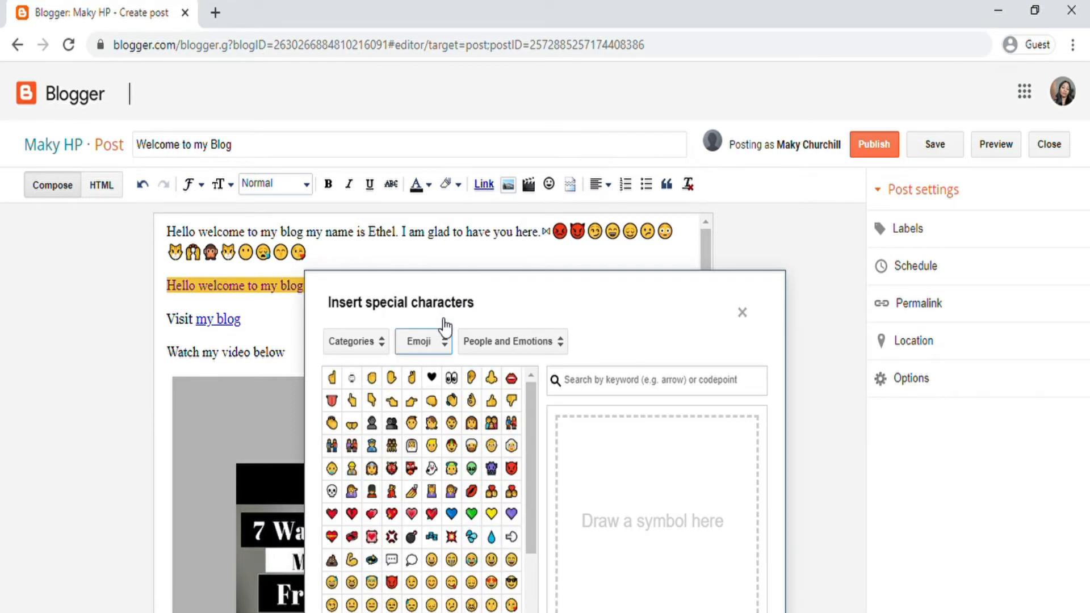
Step: Add heart, blue, speech-bubble, devil and heart-eyes cat emojis to the second line
{"action": "scroll", "coordinate": [437, 455], "scroll_direction": "down", "scroll_amount": 3}
{"action": "left_click", "coordinate": [412, 400]}
{"action": "left_click", "coordinate": [431, 400]}
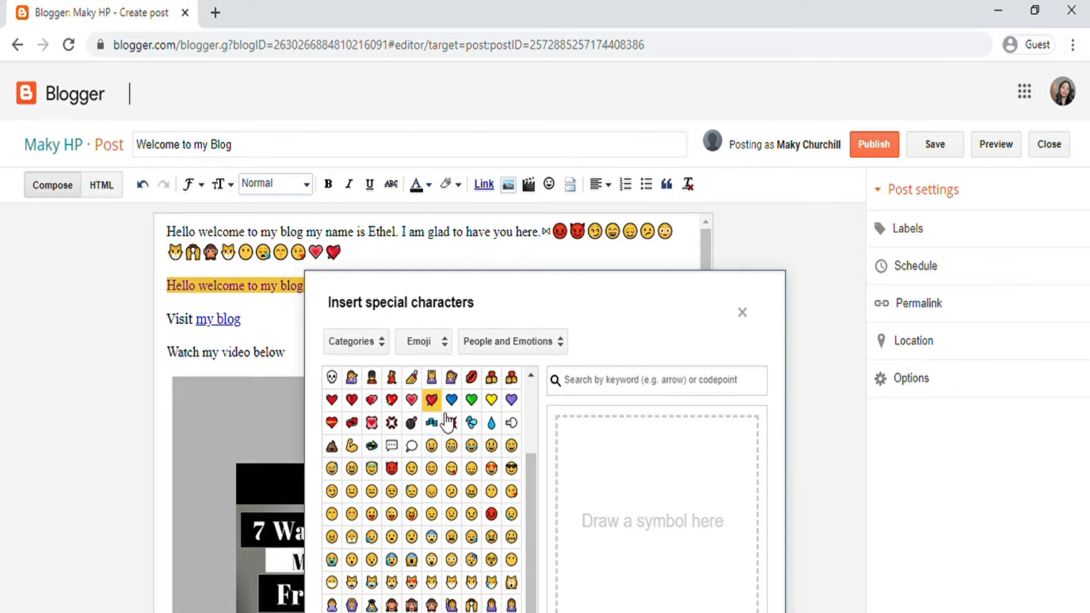
{"action": "left_click", "coordinate": [431, 423]}
{"action": "left_click", "coordinate": [432, 422]}
{"action": "left_click", "coordinate": [412, 445]}
{"action": "left_click", "coordinate": [392, 468]}
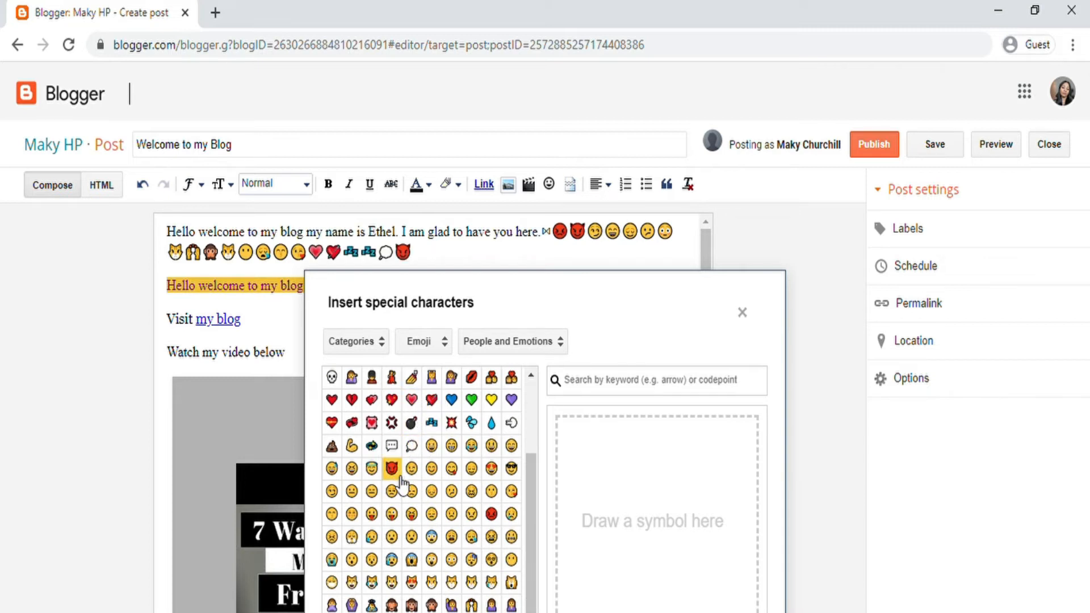
{"action": "left_click", "coordinate": [412, 582]}
Step: Add pointing-hand, OK-hand, girl and sweat-droplet emojis, then close the character picker
{"action": "scroll", "coordinate": [427, 432], "scroll_direction": "up", "scroll_amount": 3}
{"action": "left_click", "coordinate": [412, 400]}
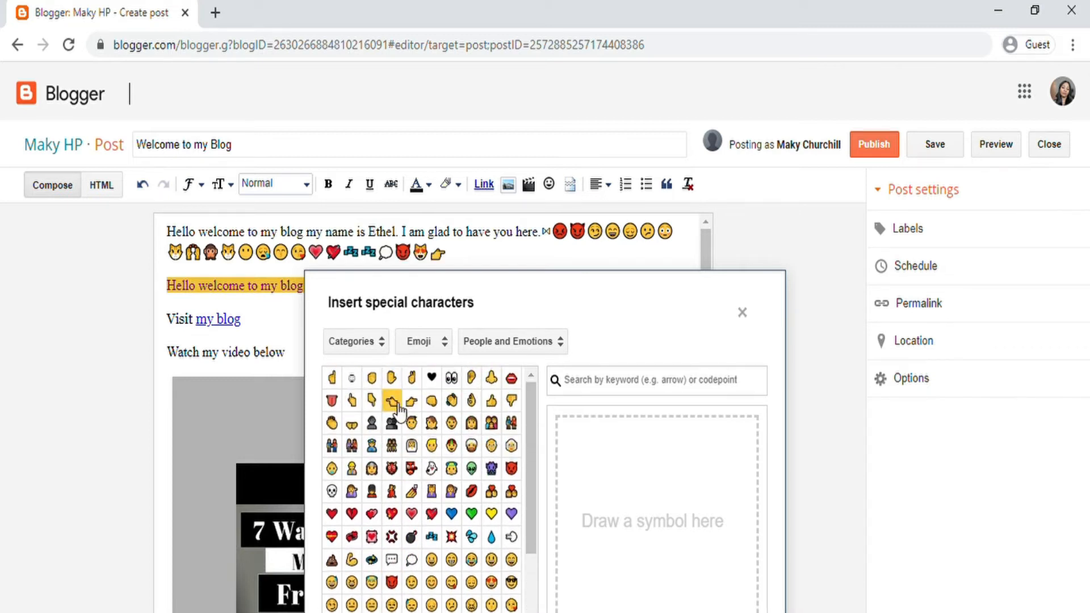
{"action": "left_click", "coordinate": [392, 400]}
{"action": "left_click", "coordinate": [372, 400]}
{"action": "left_click", "coordinate": [472, 400]}
{"action": "left_click", "coordinate": [431, 423]}
{"action": "left_click", "coordinate": [471, 536]}
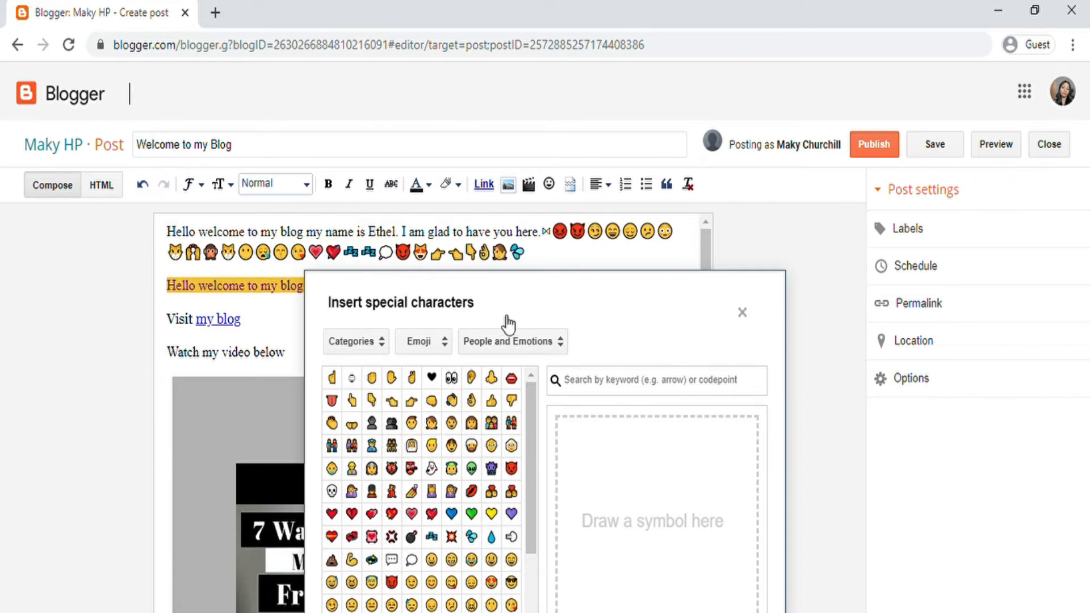
{"action": "left_click", "coordinate": [743, 314]}
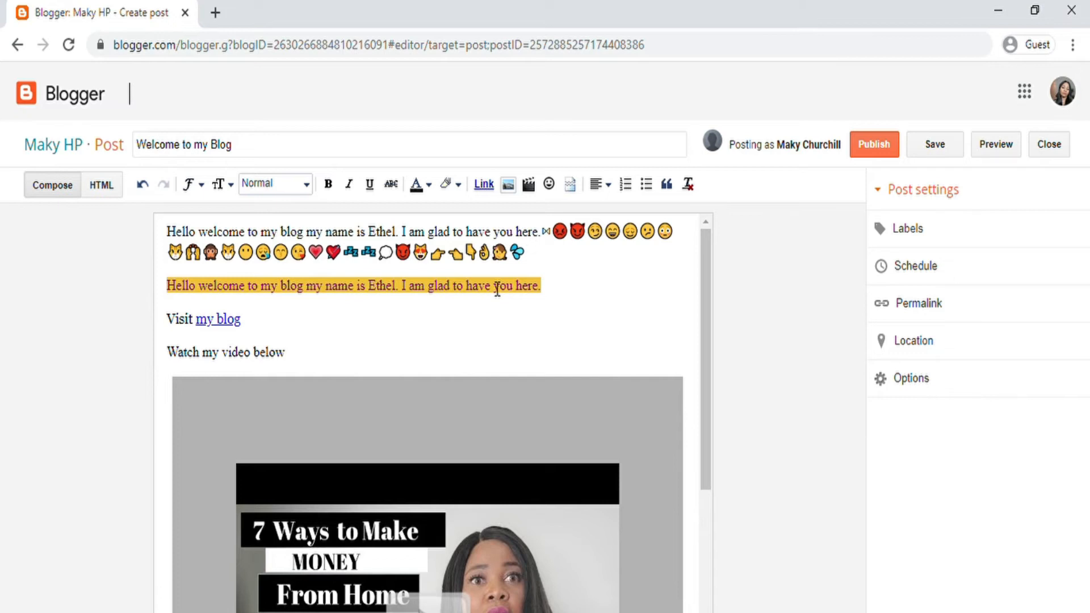
{"action": "scroll", "coordinate": [343, 324], "scroll_direction": "down", "scroll_amount": 2}
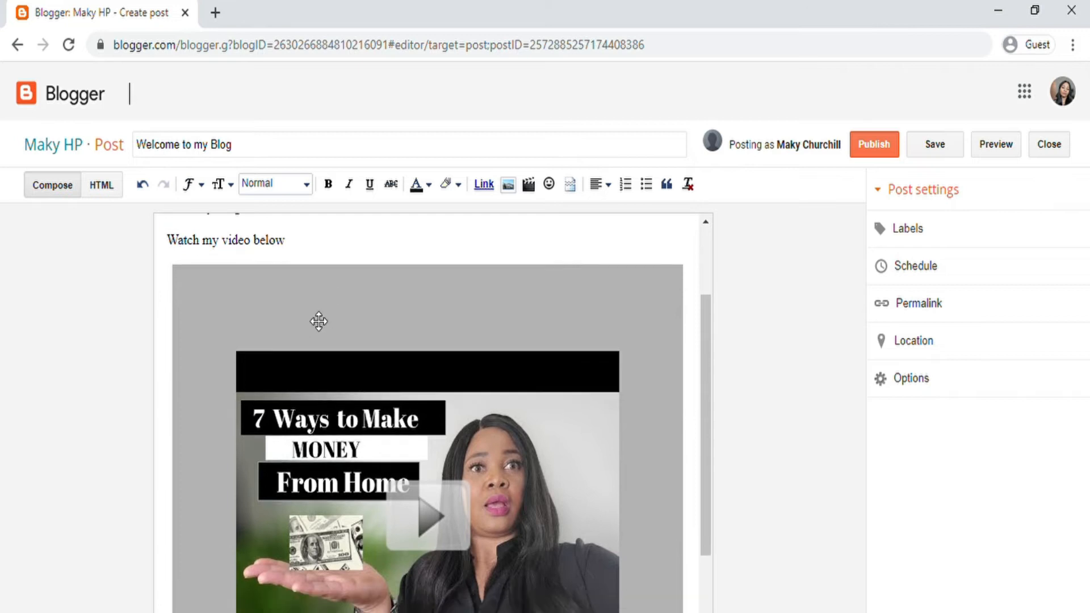
{"action": "scroll", "coordinate": [319, 322], "scroll_direction": "down", "scroll_amount": 3}
{"action": "scroll", "coordinate": [270, 374], "scroll_direction": "up", "scroll_amount": 5}
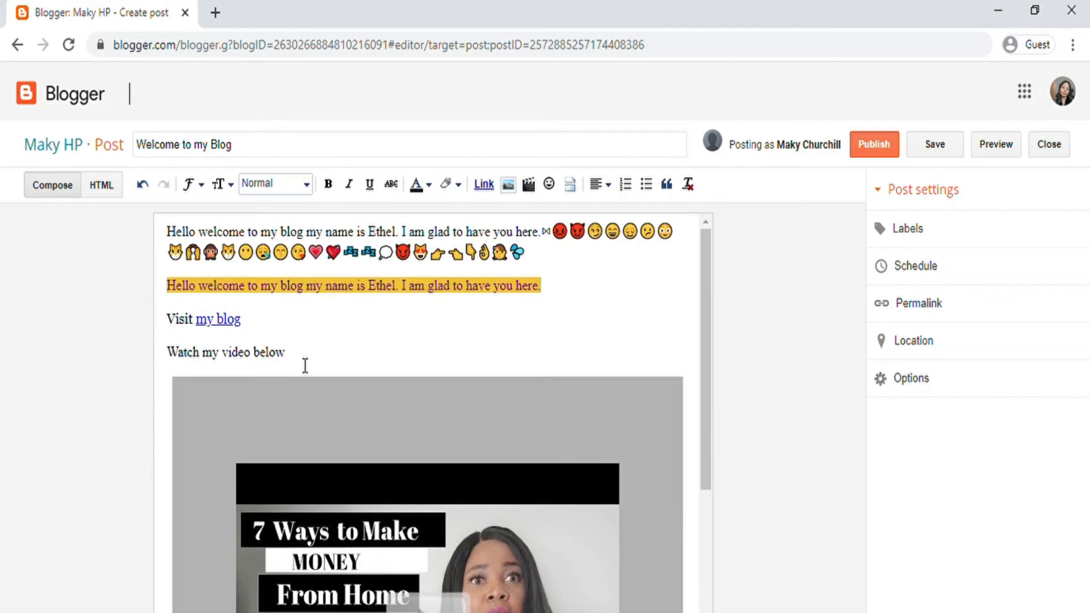
{"action": "scroll", "coordinate": [309, 350], "scroll_direction": "down", "scroll_amount": 4}
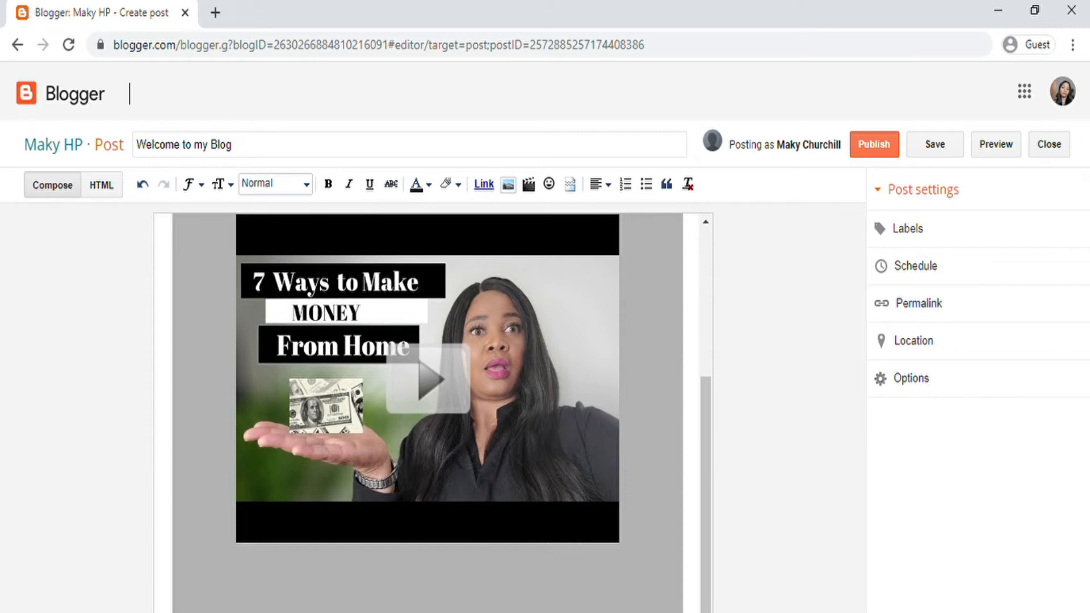
{"action": "scroll", "coordinate": [428, 378], "scroll_direction": "down", "scroll_amount": 1}
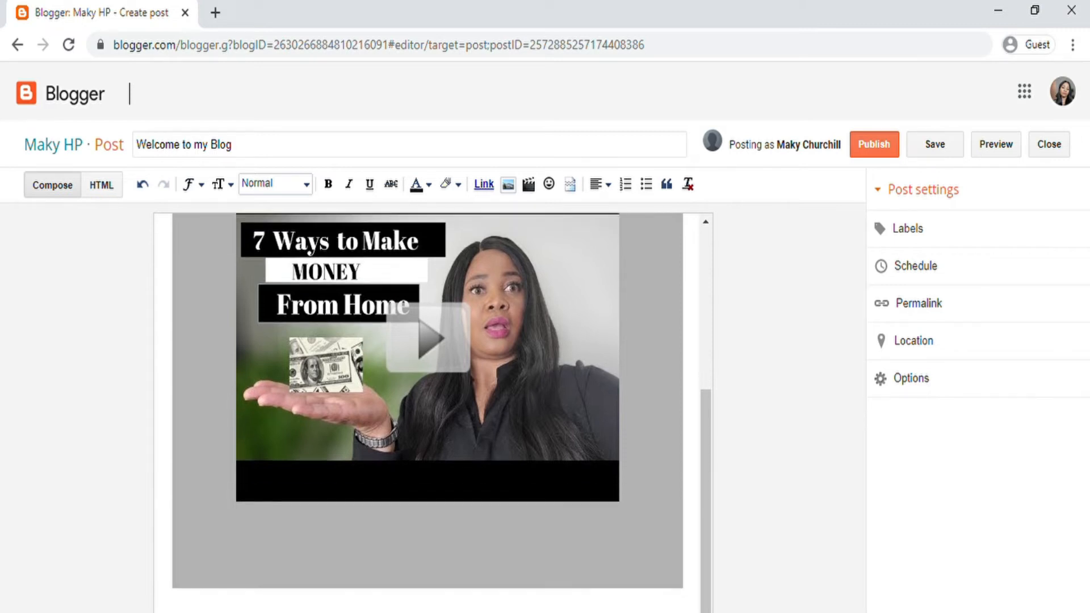
{"action": "scroll", "coordinate": [428, 405], "scroll_direction": "up", "scroll_amount": 1}
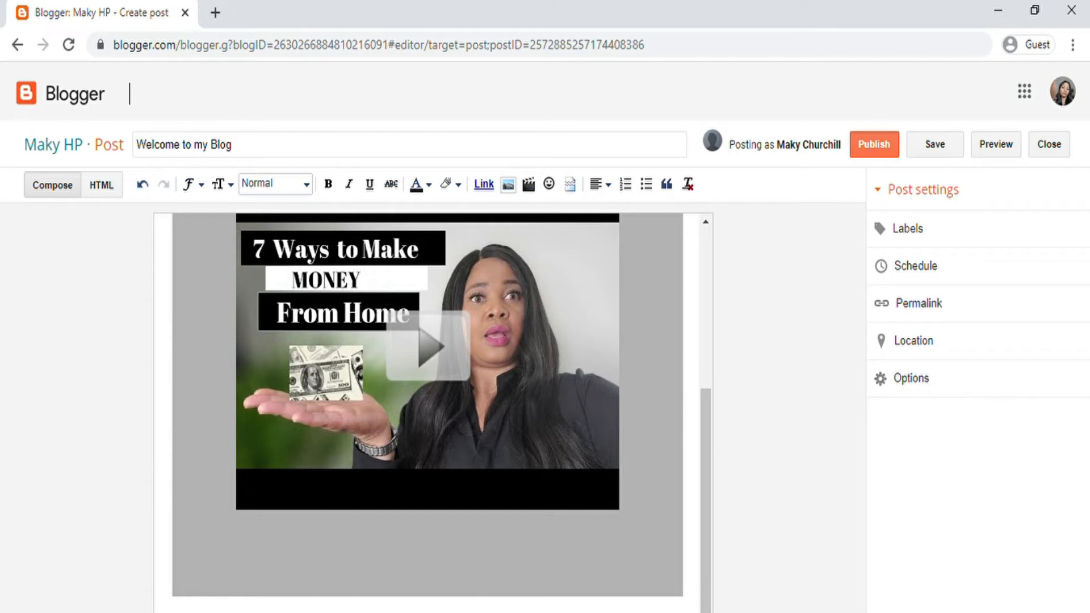
{"action": "scroll", "coordinate": [429, 405], "scroll_direction": "down", "scroll_amount": 1}
{"action": "scroll", "coordinate": [428, 405], "scroll_direction": "down", "scroll_amount": 4}
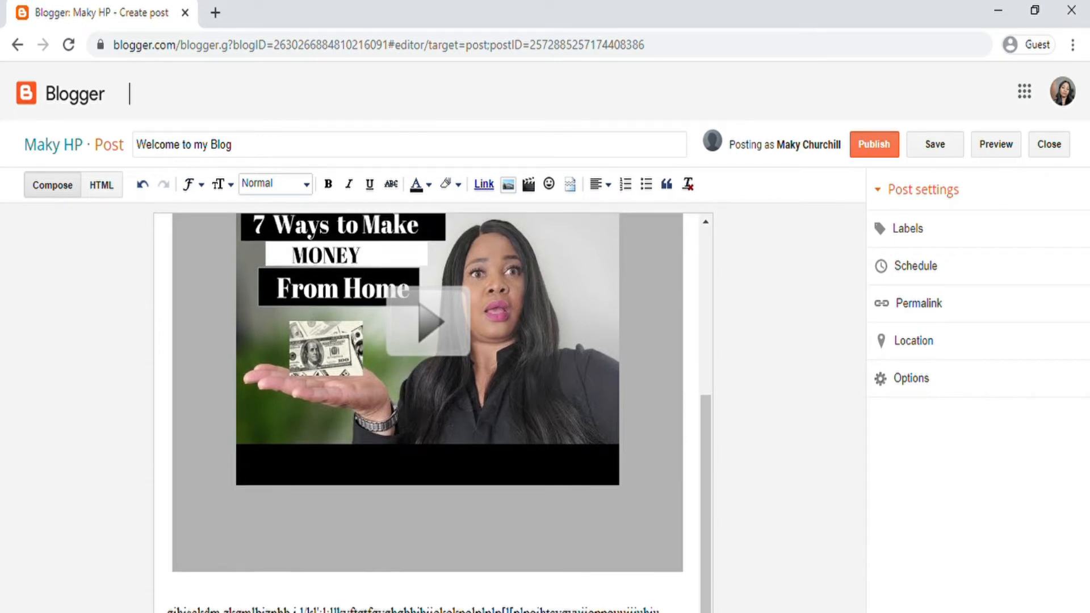
{"action": "scroll", "coordinate": [428, 405], "scroll_direction": "down", "scroll_amount": 2}
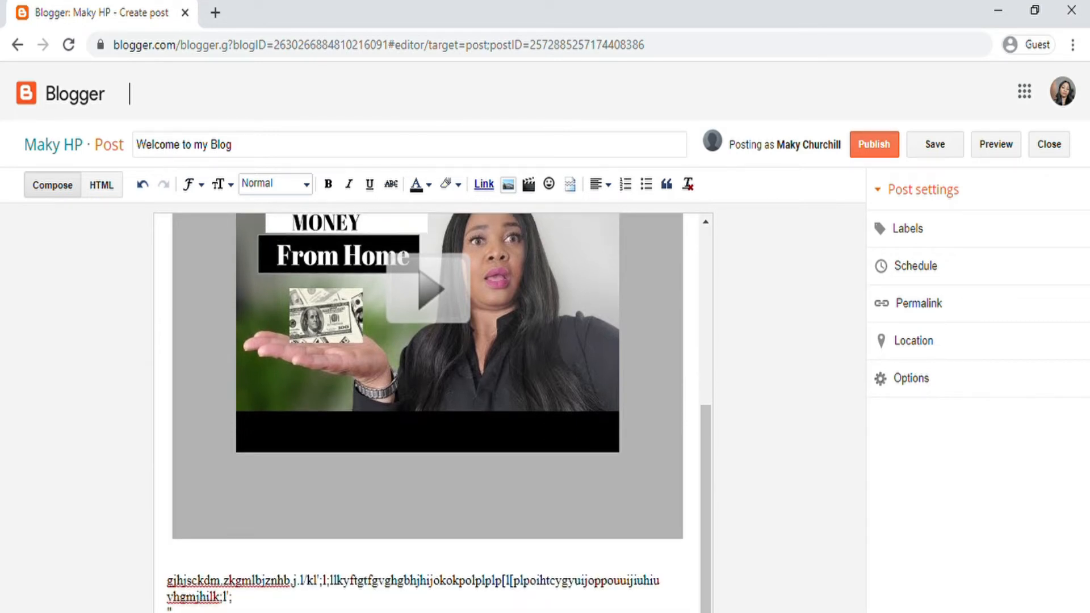
{"action": "scroll", "coordinate": [428, 406], "scroll_direction": "down", "scroll_amount": 2}
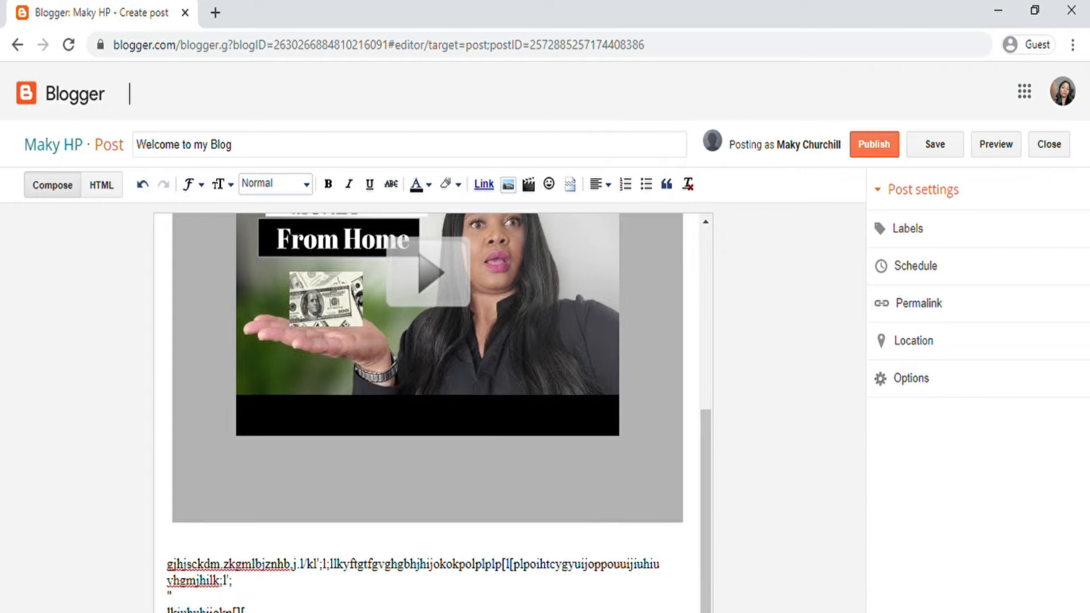
{"action": "scroll", "coordinate": [429, 406], "scroll_direction": "down", "scroll_amount": 4}
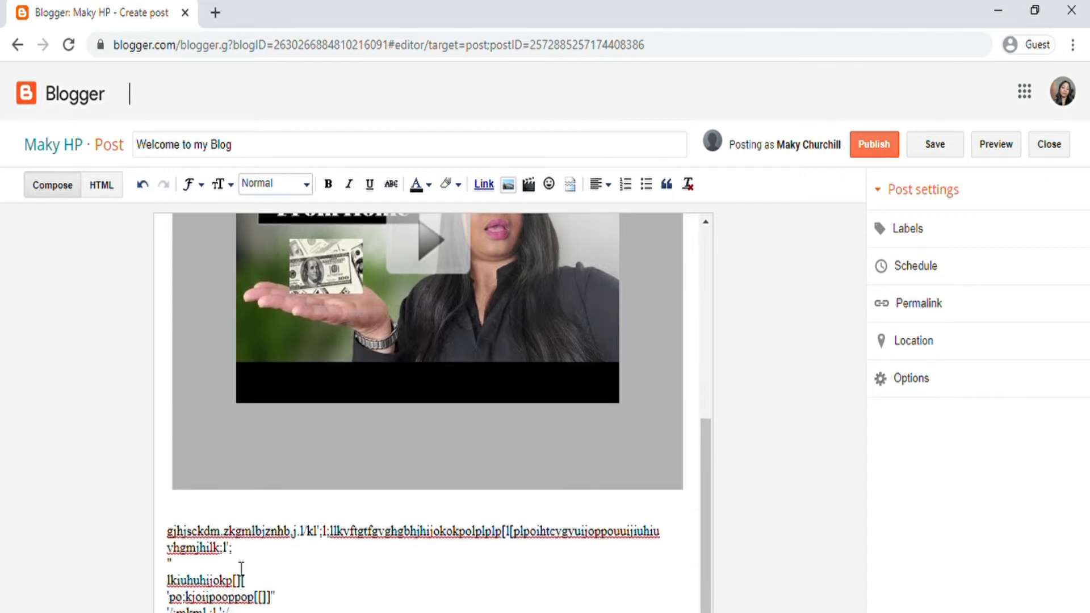
Step: Insert a jump break below the post text
{"action": "left_click", "coordinate": [570, 186]}
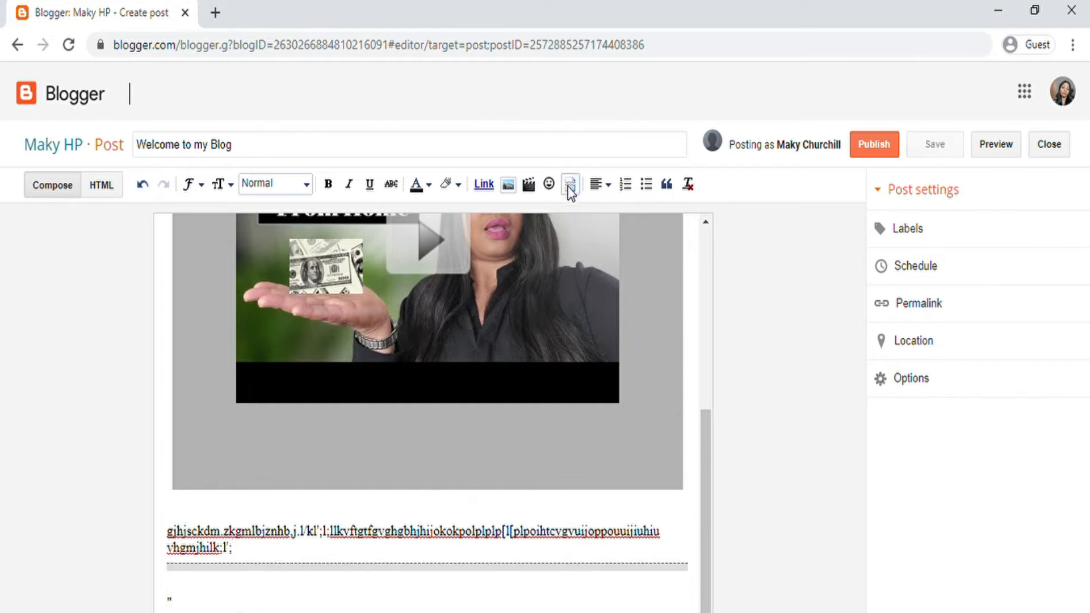
{"action": "scroll", "coordinate": [323, 554], "scroll_direction": "down", "scroll_amount": 1}
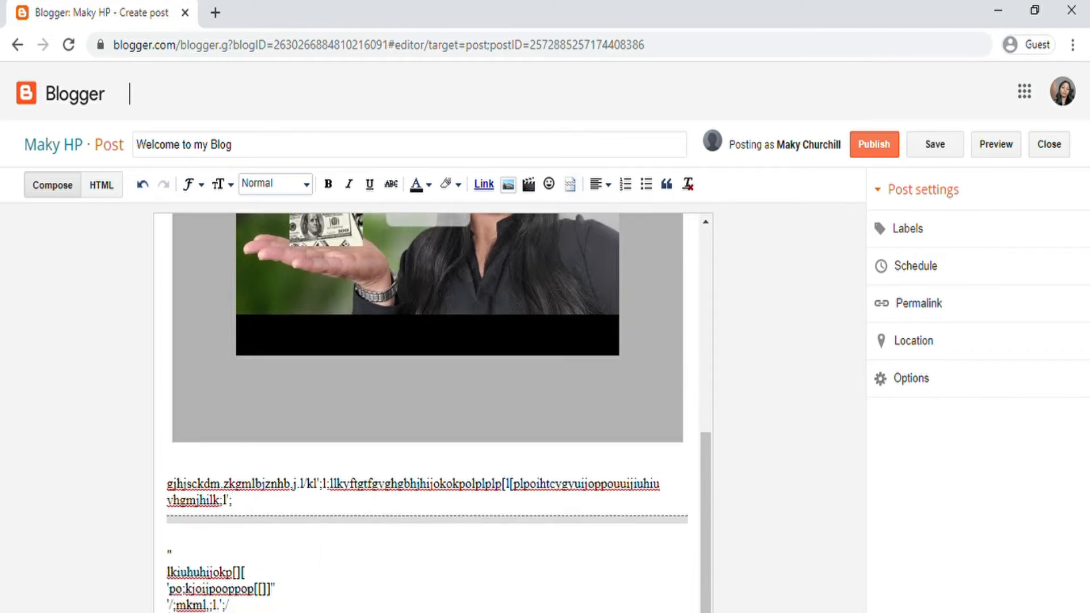
{"action": "scroll", "coordinate": [426, 414], "scroll_direction": "down", "scroll_amount": 2}
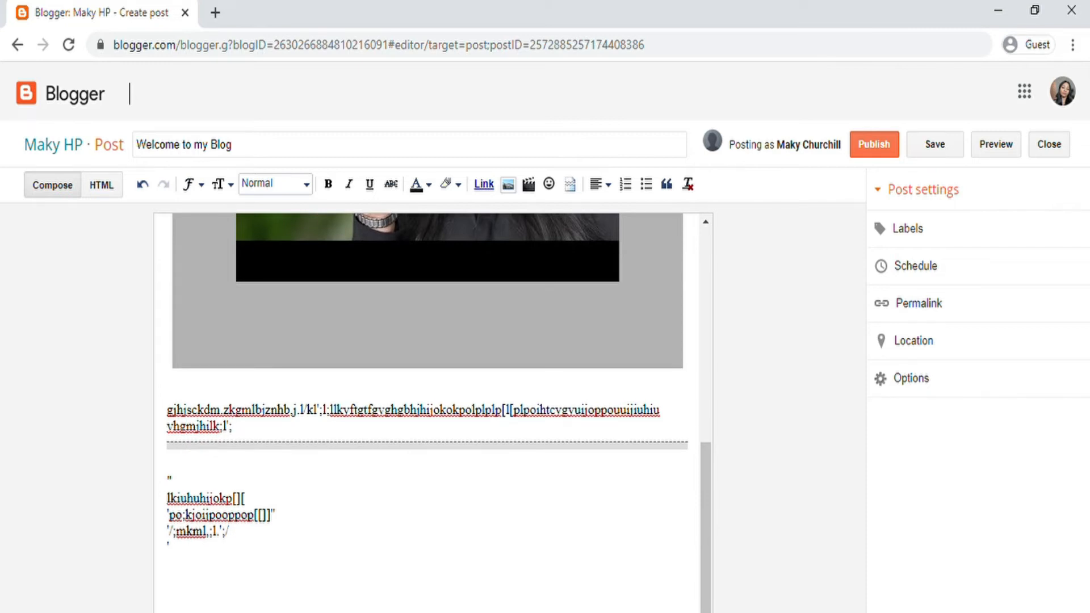
Step: Type two lines of random keyboard characters at the post's end, separated by a blank line
{"action": "left_click", "coordinate": [225, 602]}
{"action": "type", "text": "asdfhgjklk;'"}
{"action": "key", "text": "Return"}
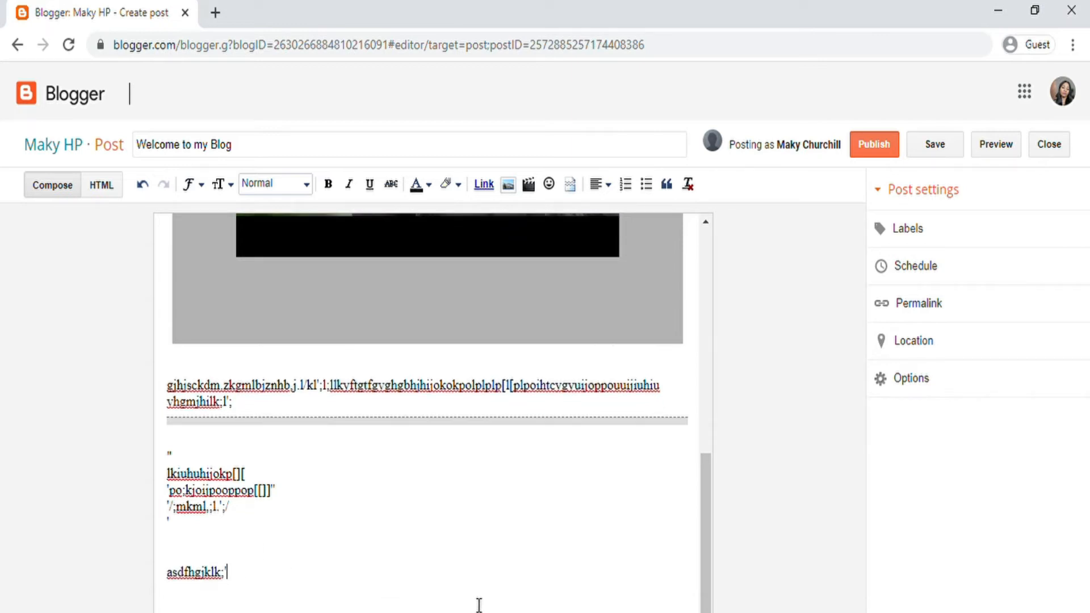
{"action": "key", "text": "Return"}
{"action": "type", "text": "hyughjk;l';eawrtyuiop[]]\\]wertyuiop[]zxcvbnm,./vbnm,"}
{"action": "scroll", "coordinate": [432, 397], "scroll_direction": "down", "scroll_amount": 2}
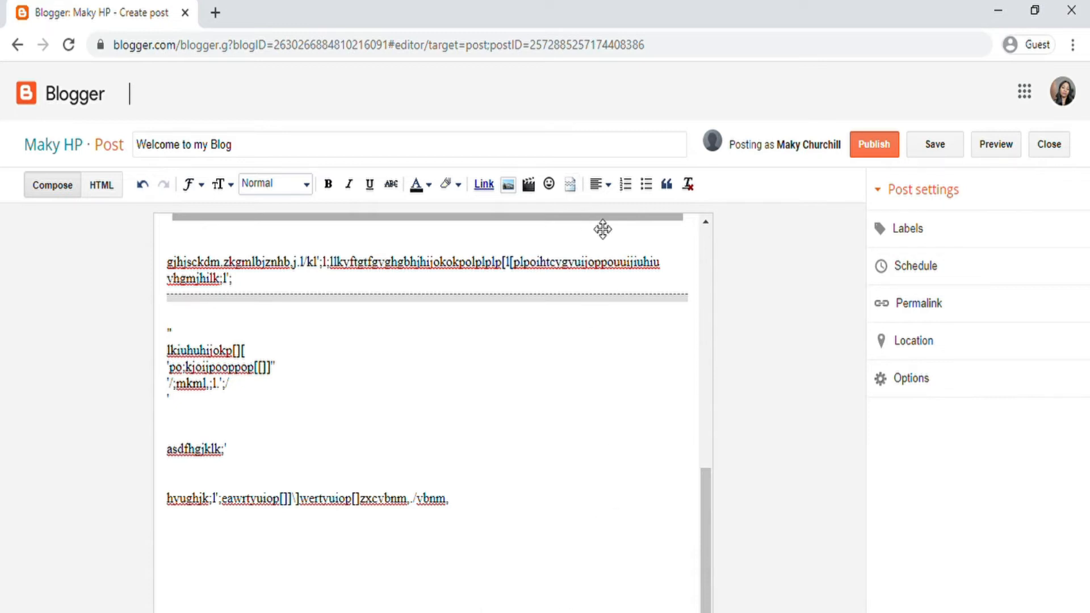
{"action": "scroll", "coordinate": [603, 229], "scroll_direction": "up", "scroll_amount": 10}
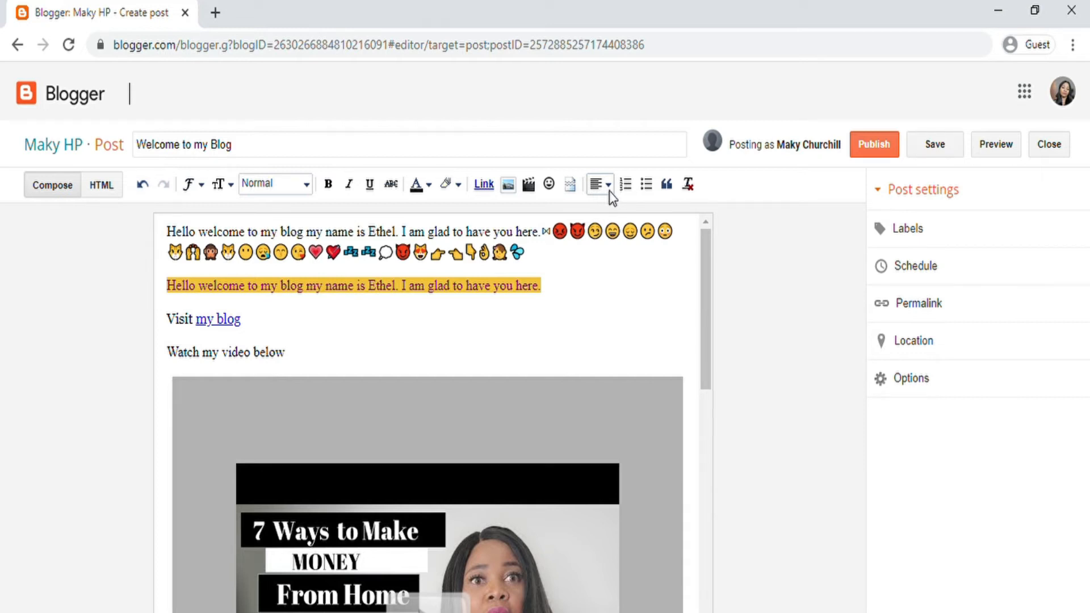
{"action": "scroll", "coordinate": [567, 267], "scroll_direction": "down", "scroll_amount": 10}
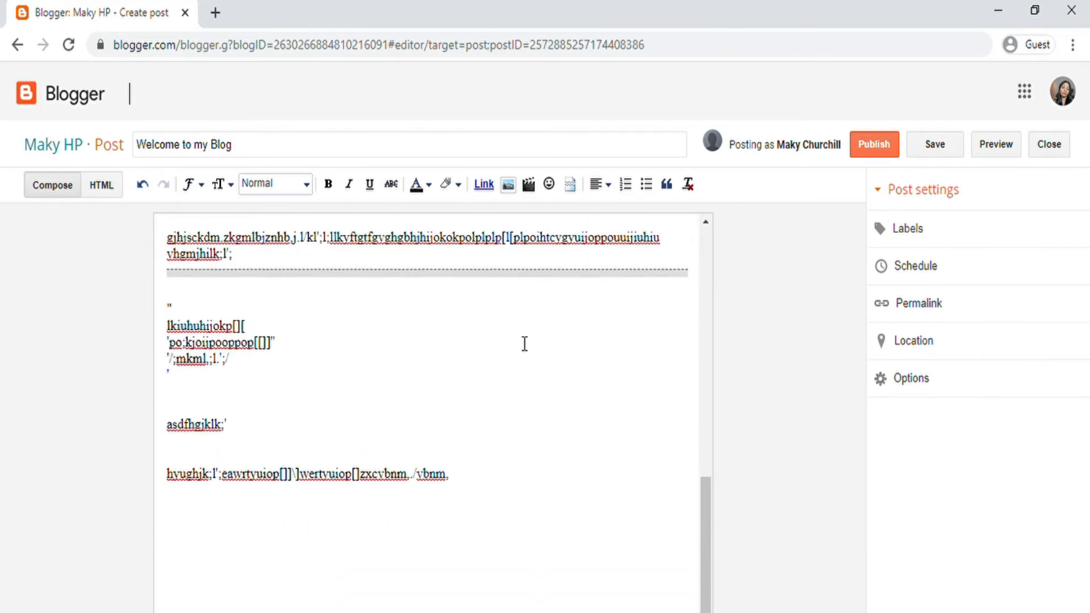
{"action": "scroll", "coordinate": [290, 343], "scroll_direction": "up", "scroll_amount": 3}
{"action": "scroll", "coordinate": [288, 369], "scroll_direction": "down", "scroll_amount": 3}
{"action": "left_click_drag", "start_coordinate": [260, 377], "coordinate": [164, 295]}
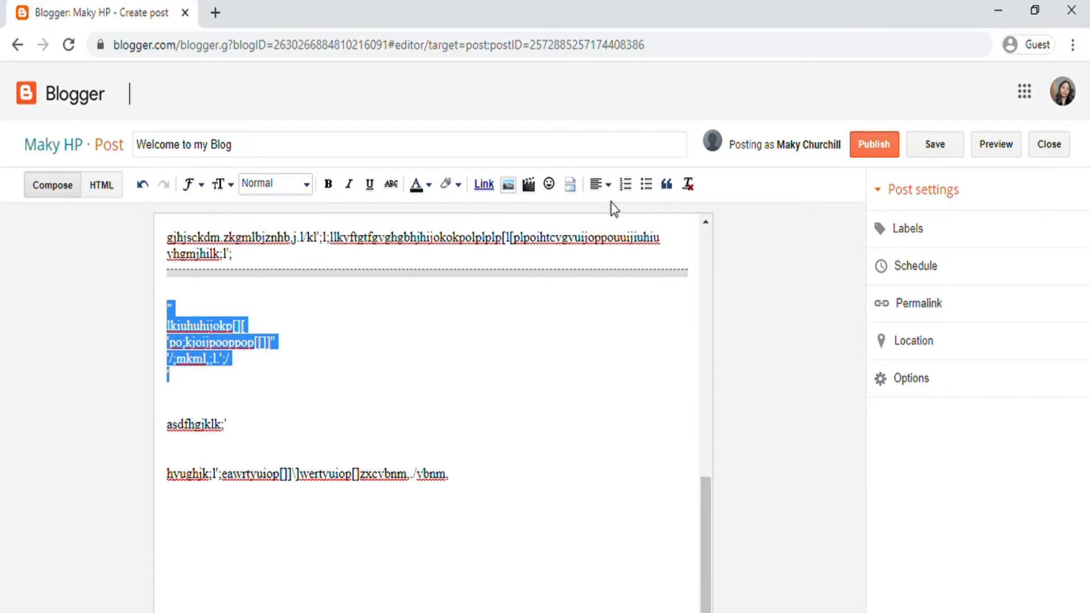
{"action": "left_click", "coordinate": [596, 184]}
{"action": "left_click", "coordinate": [618, 235]}
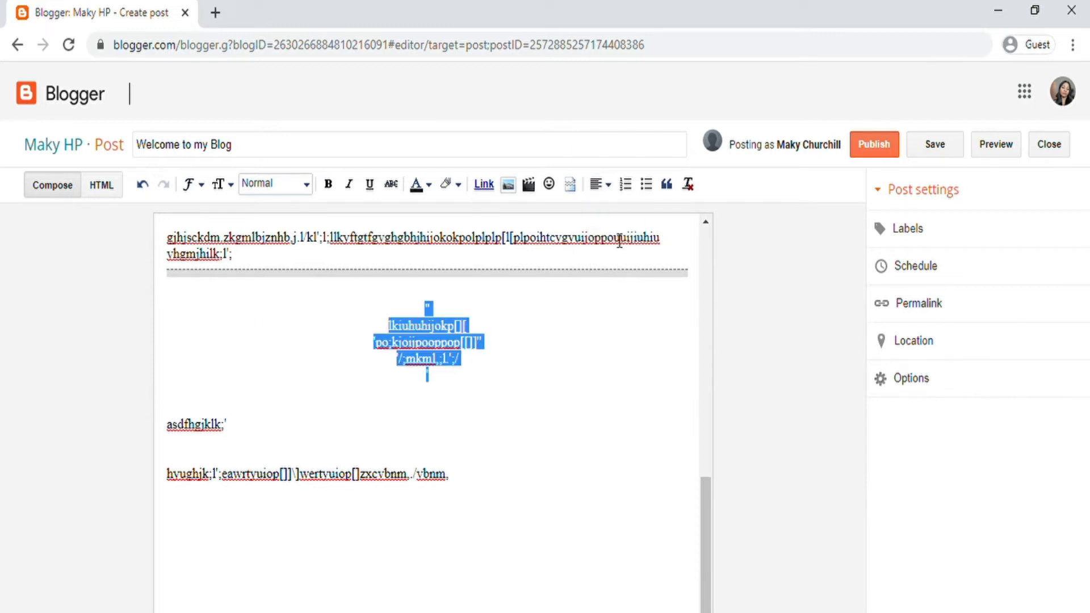
{"action": "left_click", "coordinate": [609, 189]}
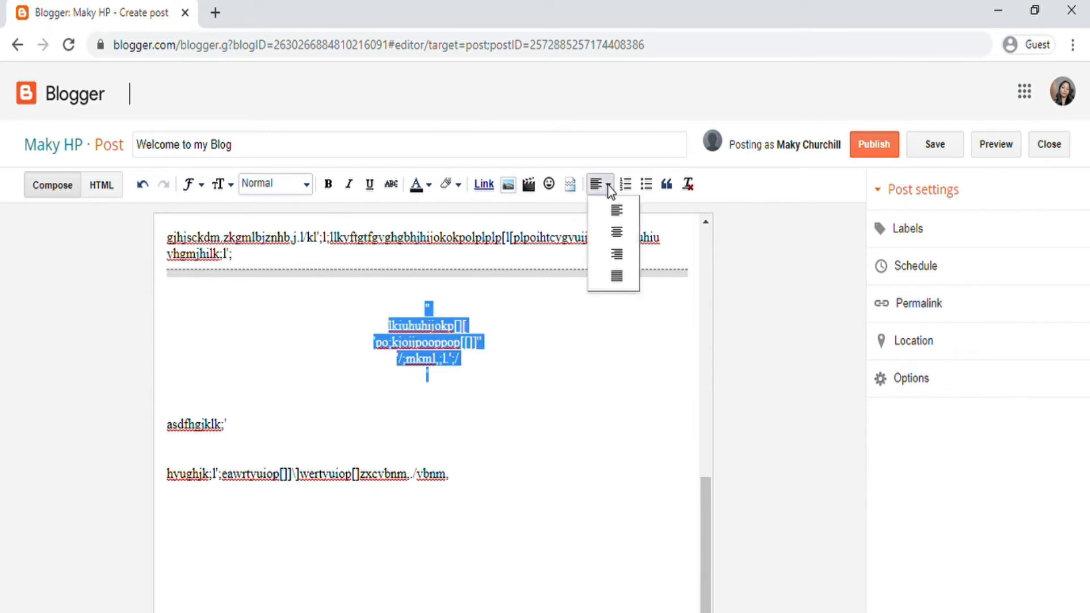
{"action": "left_click", "coordinate": [624, 253]}
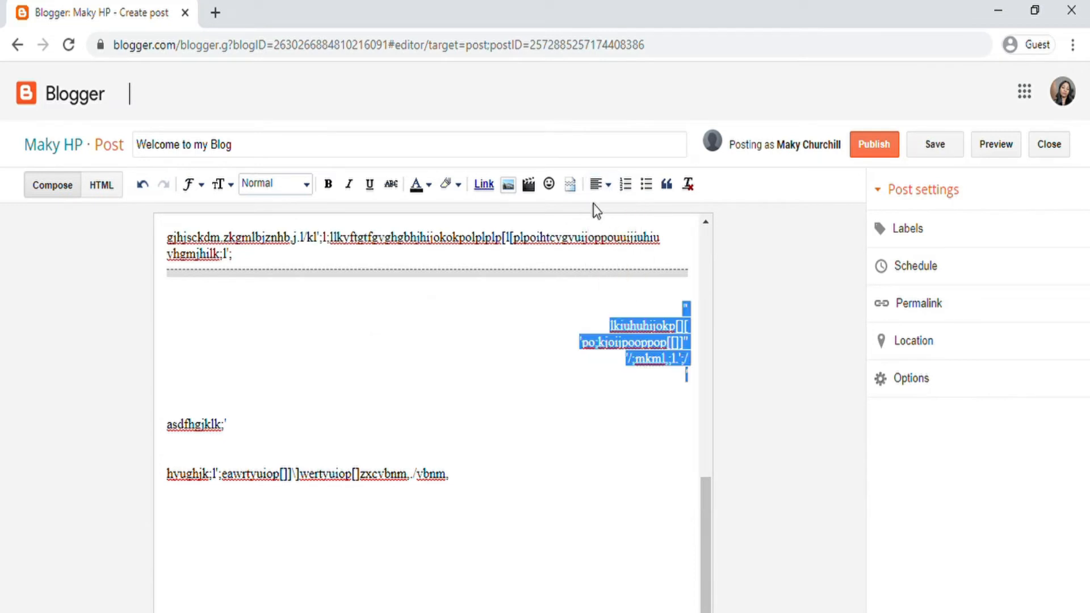
{"action": "left_click", "coordinate": [608, 188]}
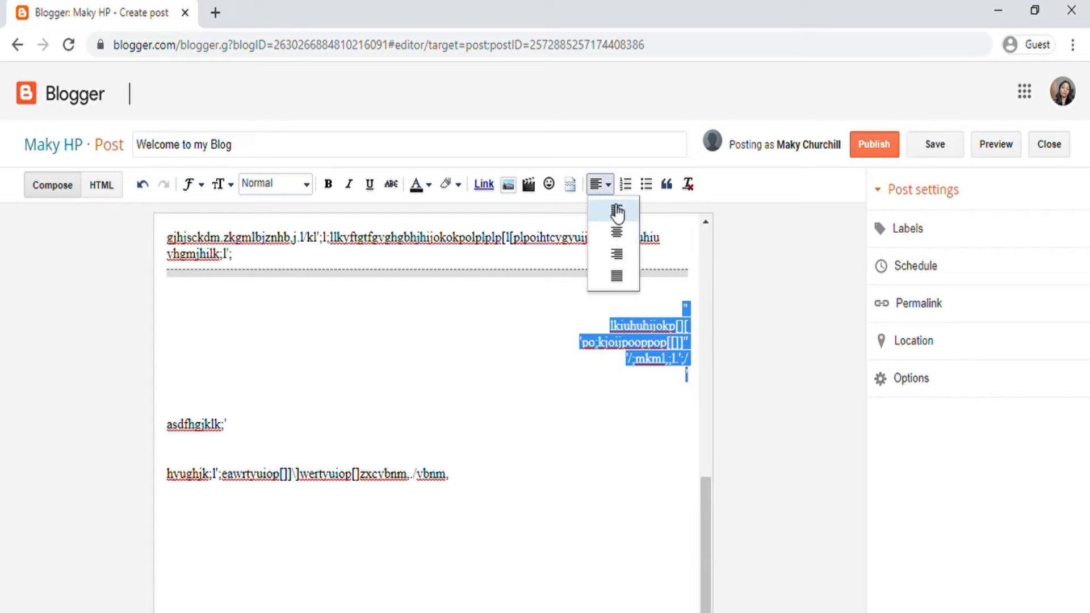
{"action": "left_click", "coordinate": [617, 213]}
{"action": "left_click", "coordinate": [607, 185]}
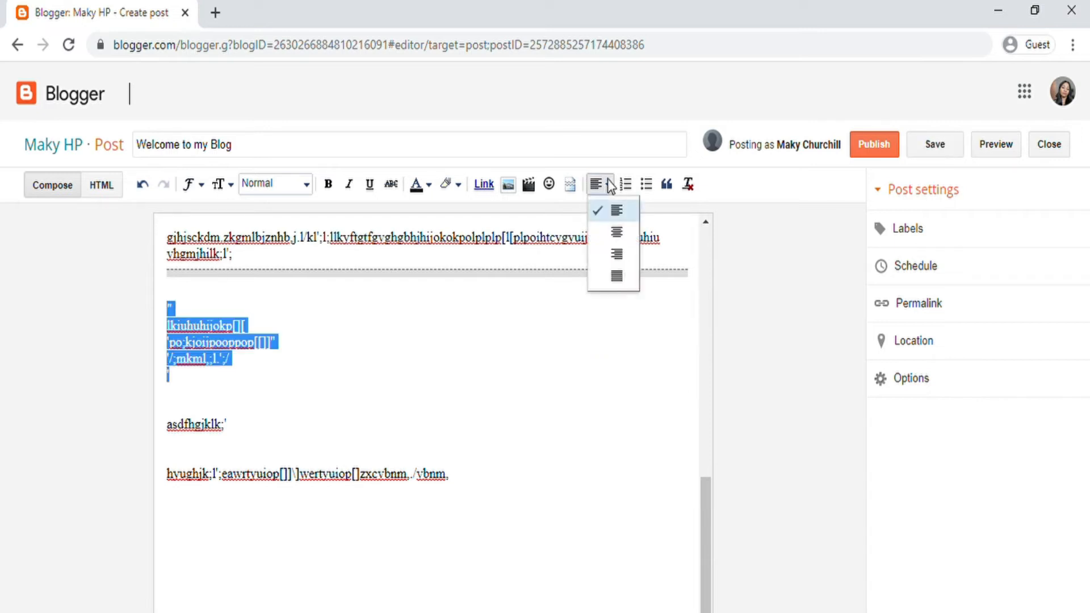
{"action": "left_click", "coordinate": [618, 278]}
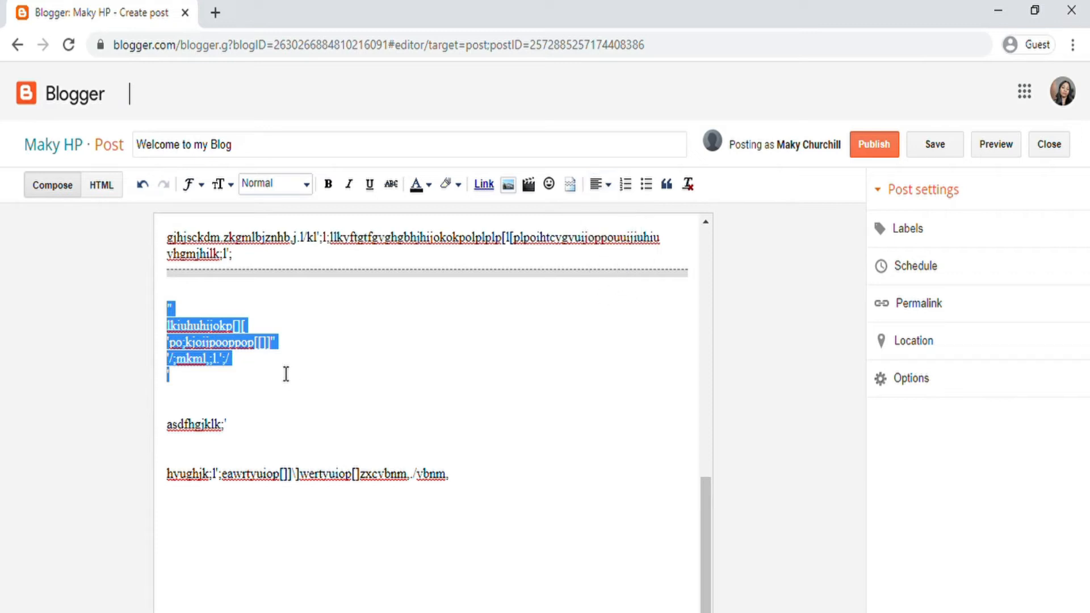
{"action": "left_click", "coordinate": [348, 350]}
{"action": "scroll", "coordinate": [426, 381], "scroll_direction": "up", "scroll_amount": 3}
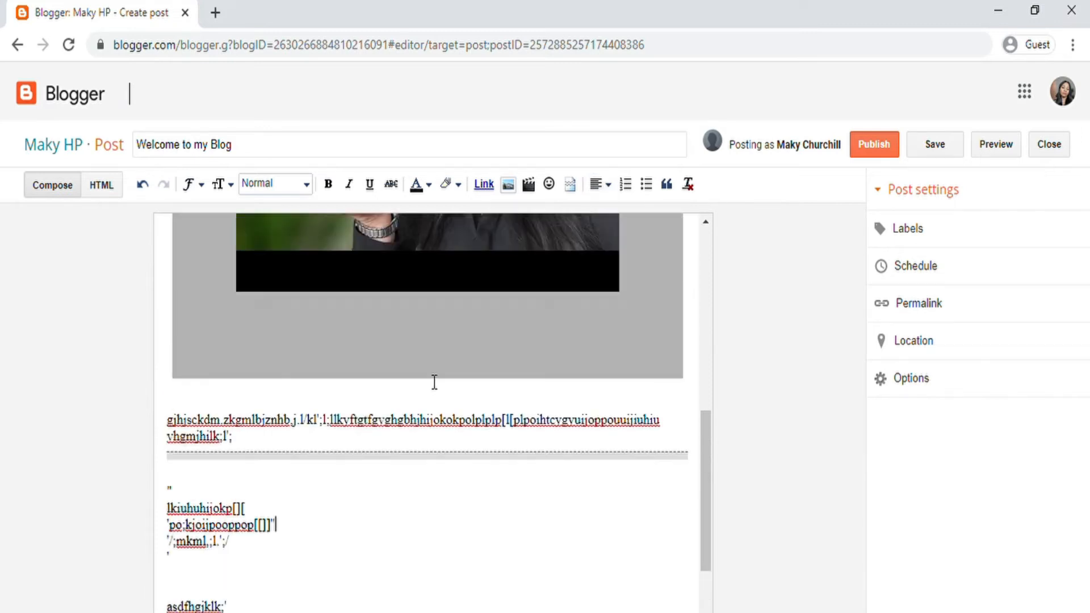
Step: Add the line 'The following include' on the empty line near the post's end
{"action": "scroll", "coordinate": [557, 221], "scroll_direction": "down", "scroll_amount": 3}
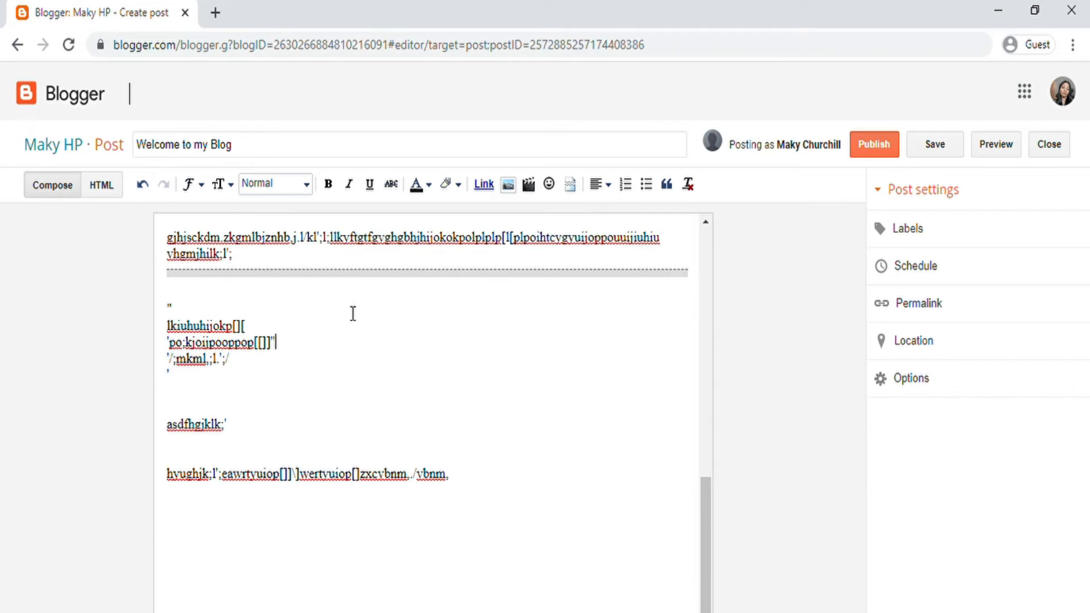
{"action": "left_click", "coordinate": [207, 379]}
{"action": "left_click", "coordinate": [210, 543]}
{"action": "type", "text": "The following "}
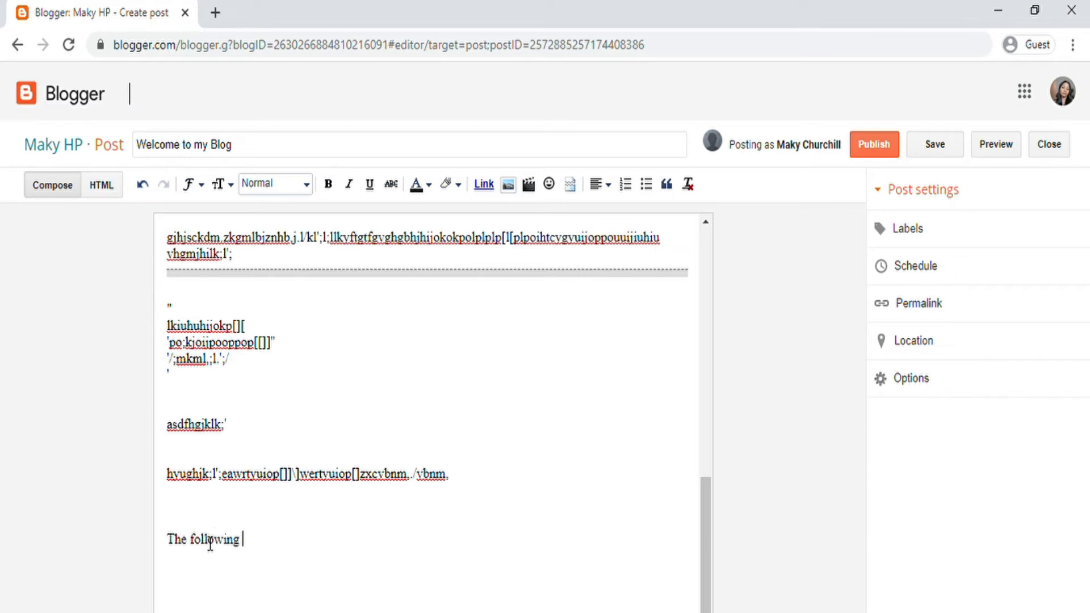
{"action": "type", "text": "include"}
{"action": "key", "text": "Return"}
Step: Create a numbered list with items 'adsfghjkl', 'wrerretrgt' and 'asdfghj'
{"action": "left_click", "coordinate": [623, 185]}
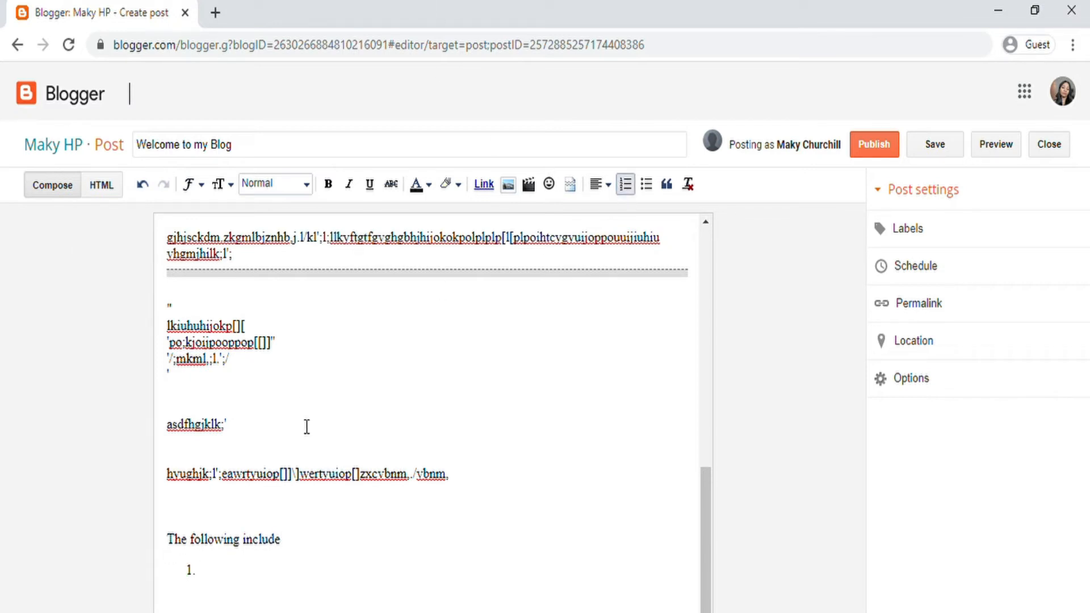
{"action": "type", "text": "adsfghjkl"}
{"action": "key", "text": "Return"}
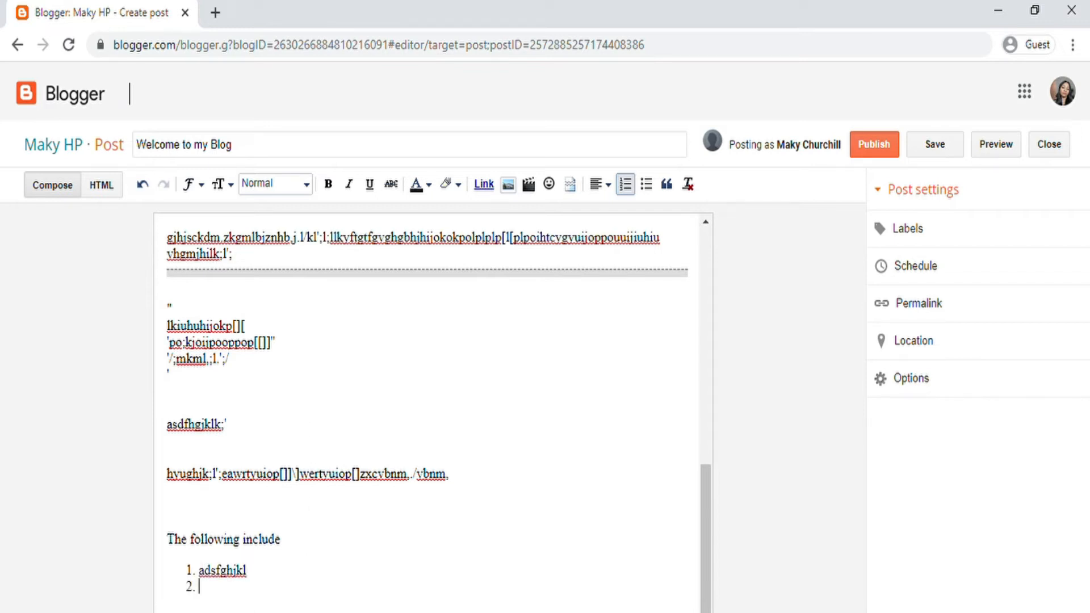
{"action": "type", "text": "wrerretrgt"}
{"action": "key", "text": "Return"}
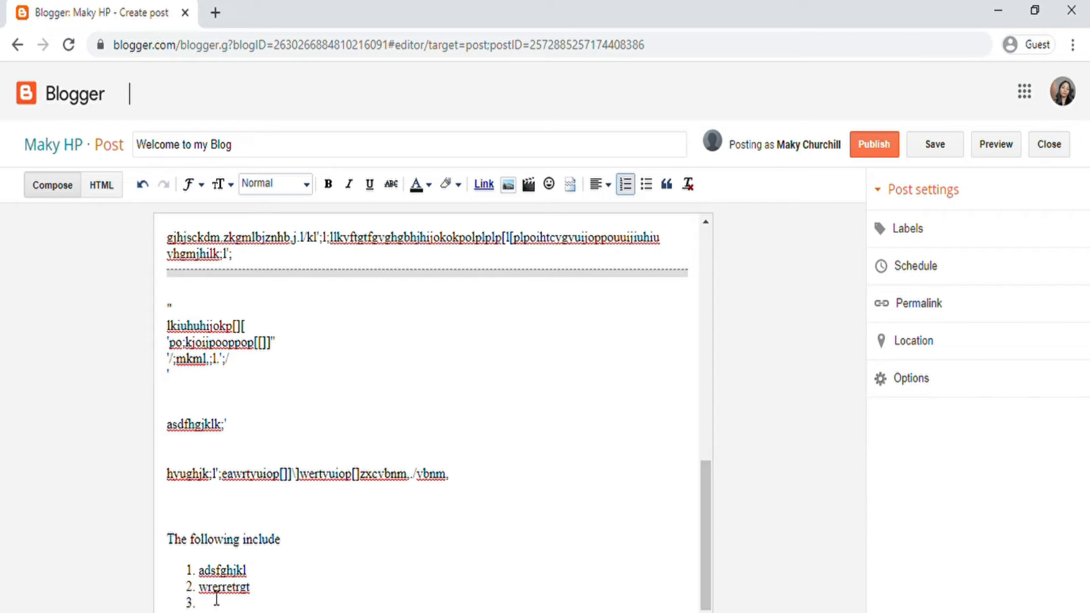
{"action": "type", "text": "asdfghj"}
Step: Try converting the numbered items to bullets, then undo to keep them numbered
{"action": "left_click_drag", "start_coordinate": [243, 606], "coordinate": [196, 566]}
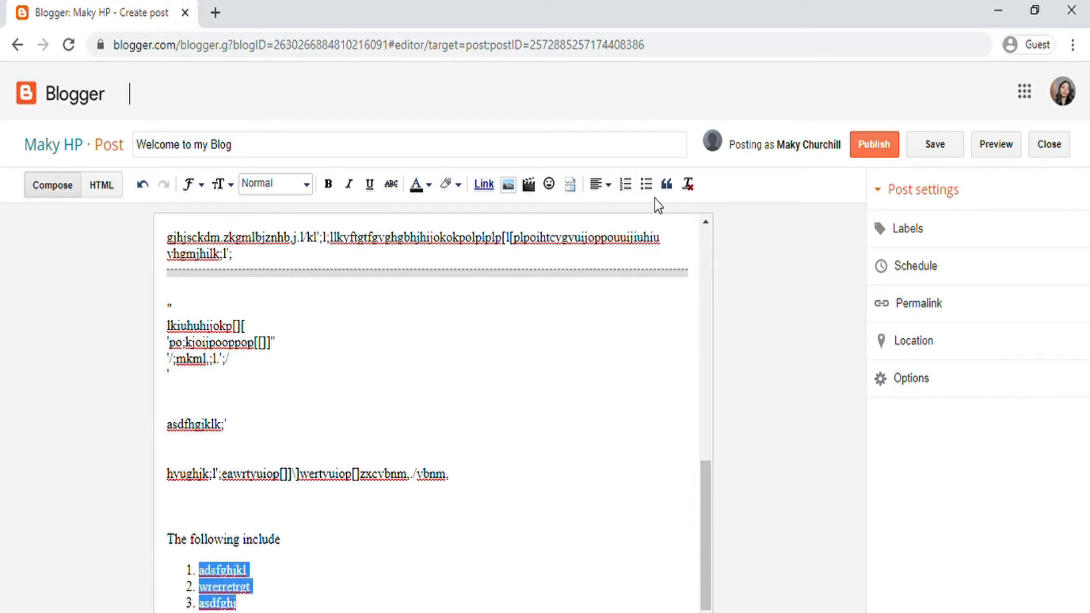
{"action": "left_click", "coordinate": [644, 186]}
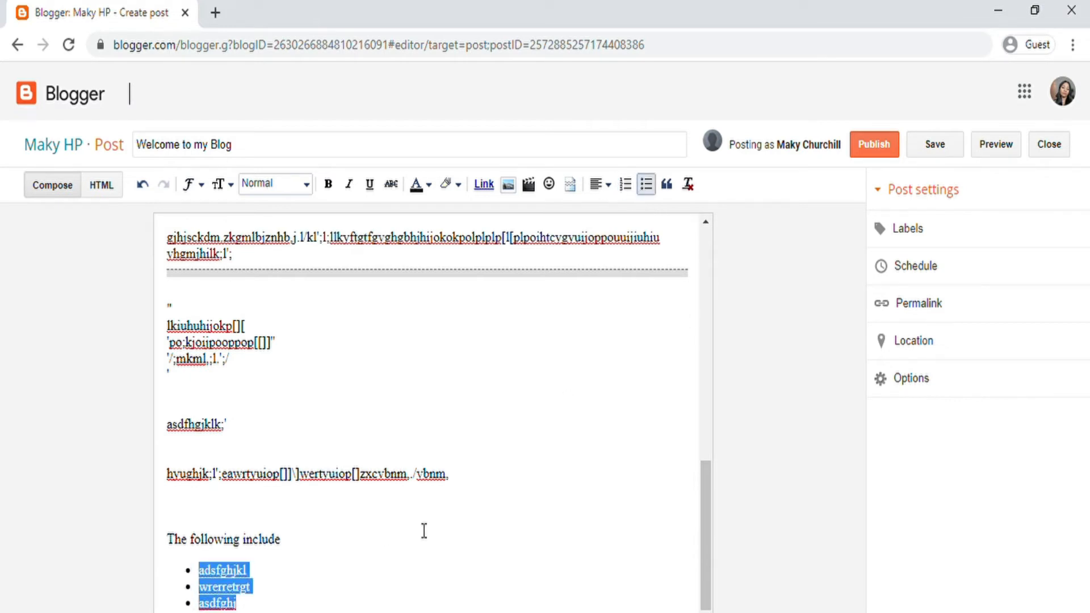
{"action": "left_click", "coordinate": [145, 187]}
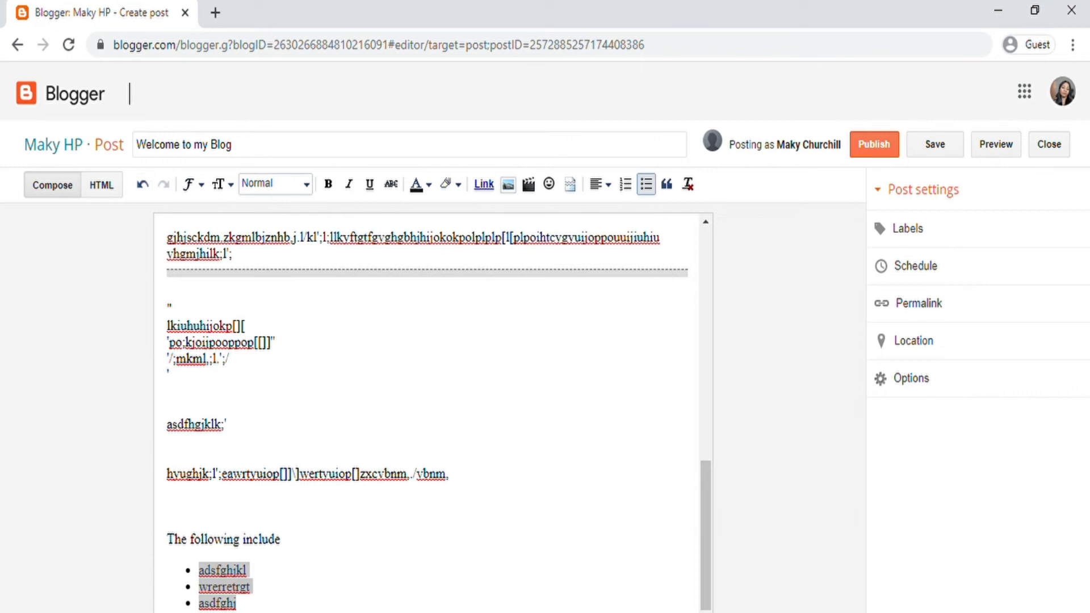
{"action": "left_click", "coordinate": [138, 185]}
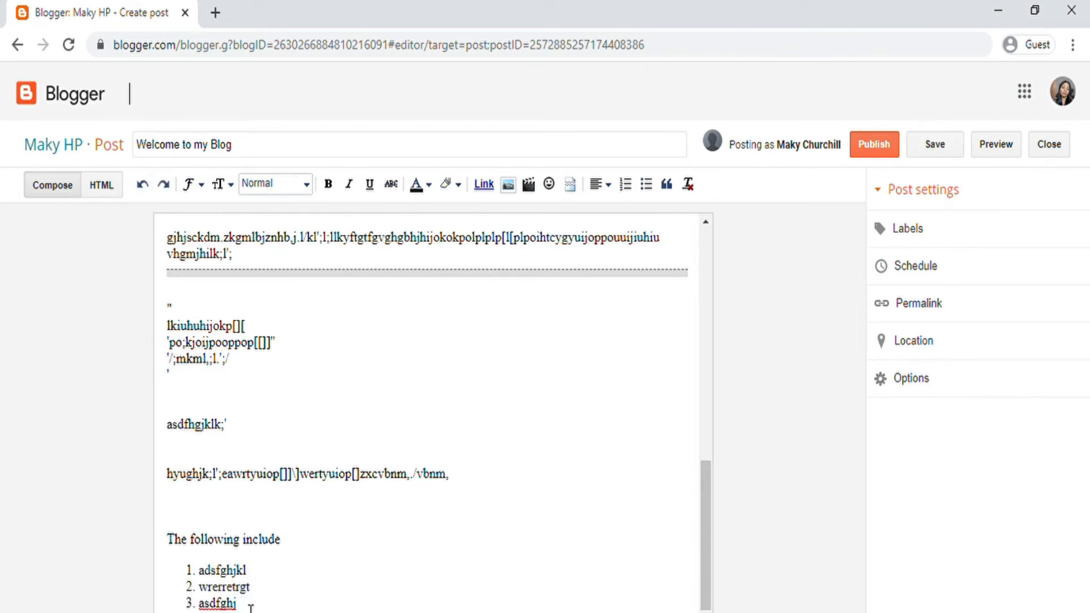
{"action": "scroll", "coordinate": [484, 454], "scroll_direction": "down", "scroll_amount": 2}
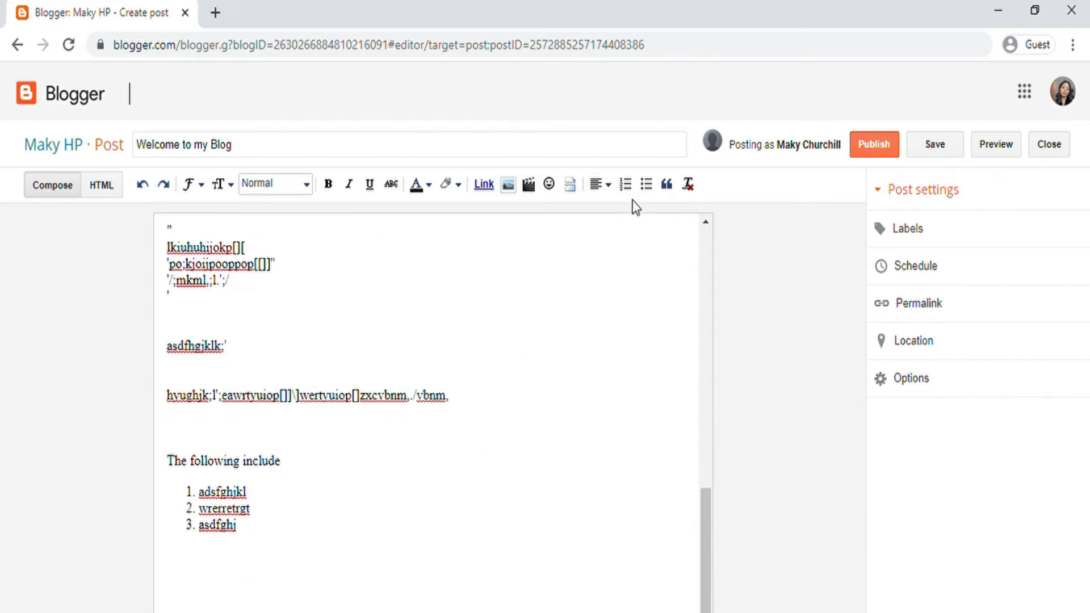
{"action": "left_click", "coordinate": [646, 184]}
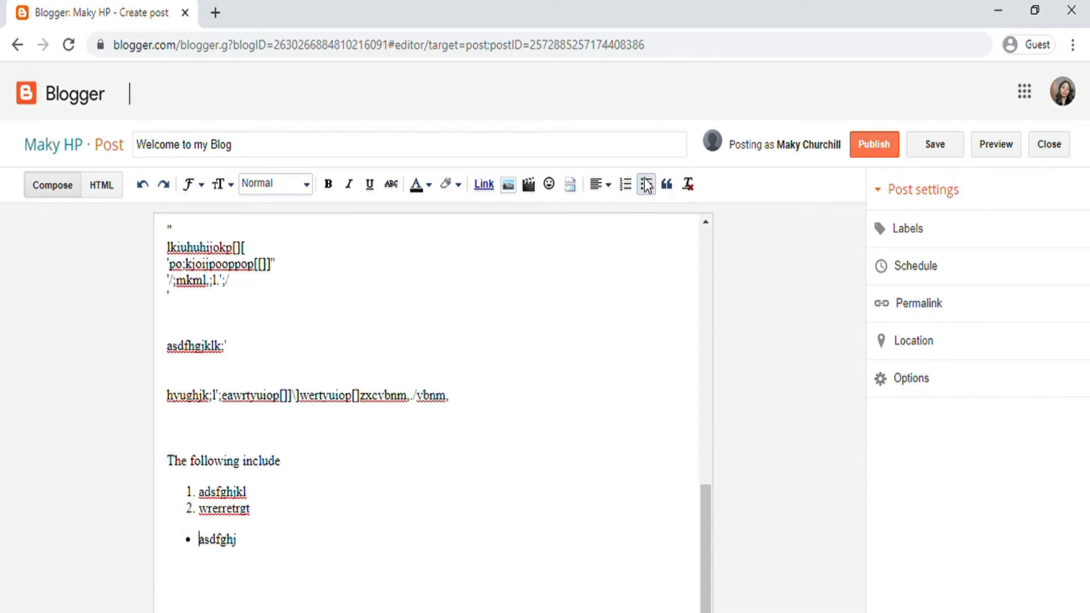
{"action": "left_click", "coordinate": [143, 184]}
Step: End the numbered list and add a bulleted list with 'dswfrertgt5ry' and 'asdcbggh'
{"action": "left_click", "coordinate": [258, 537]}
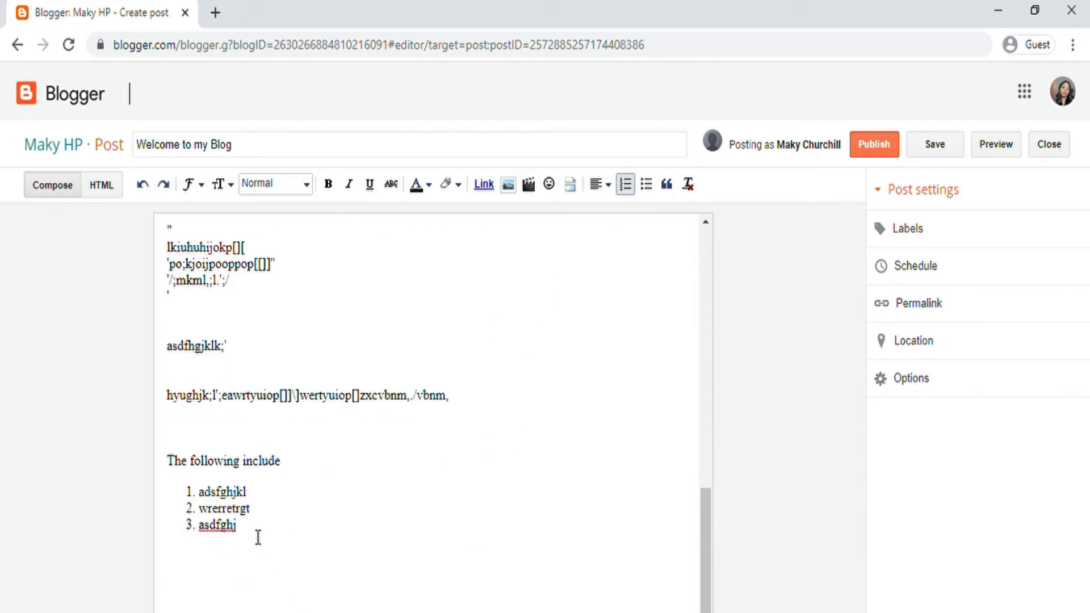
{"action": "key", "text": "Return"}
{"action": "key", "text": "Return"}
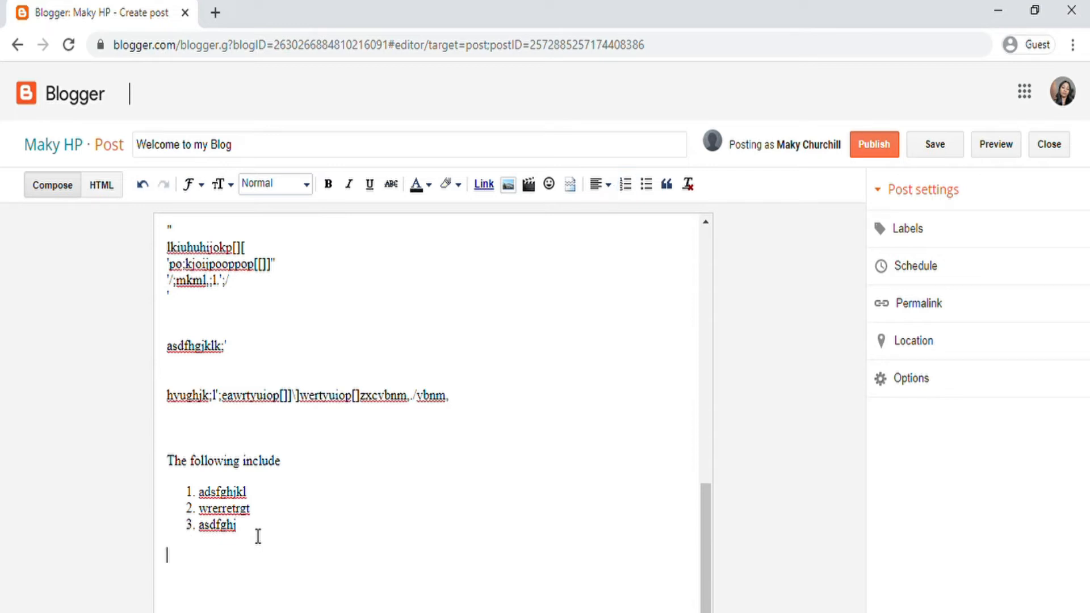
{"action": "left_click", "coordinate": [646, 184]}
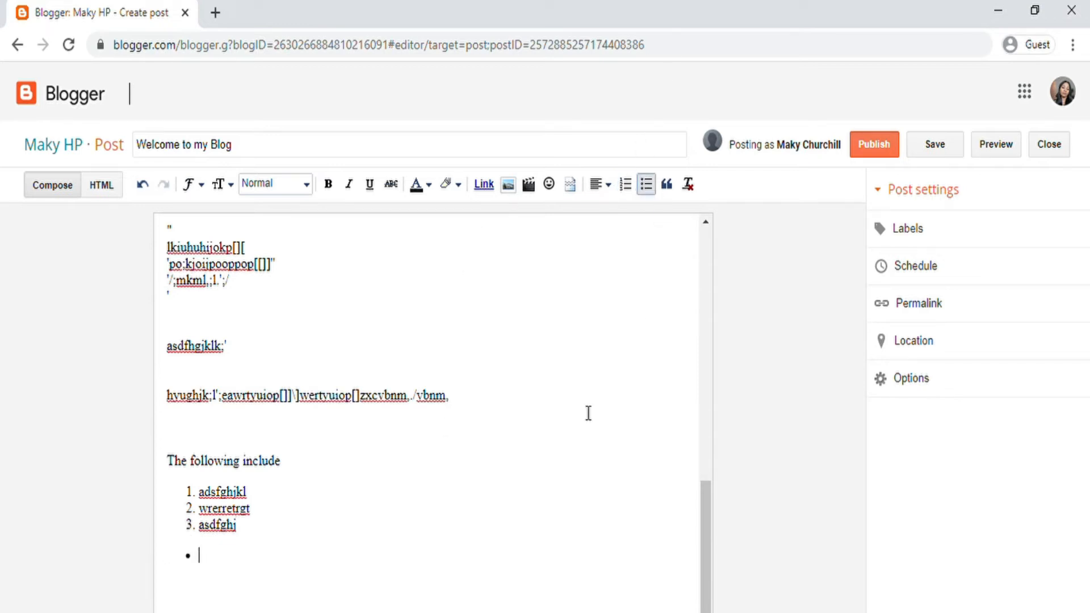
{"action": "type", "text": "dswfrertgt5ry"}
{"action": "key", "text": "Return"}
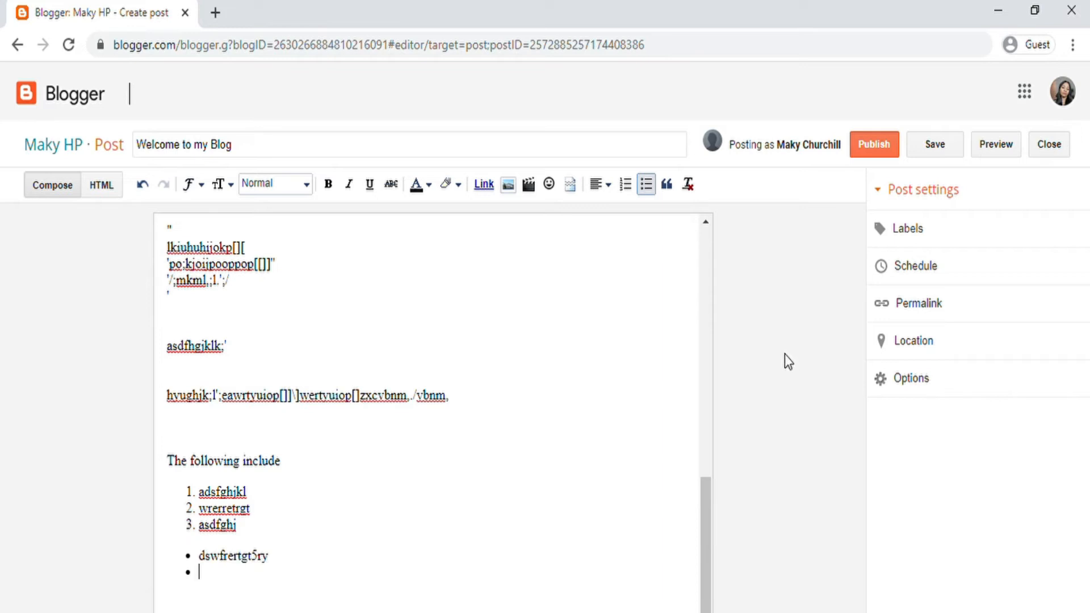
{"action": "type", "text": "asdcbggh"}
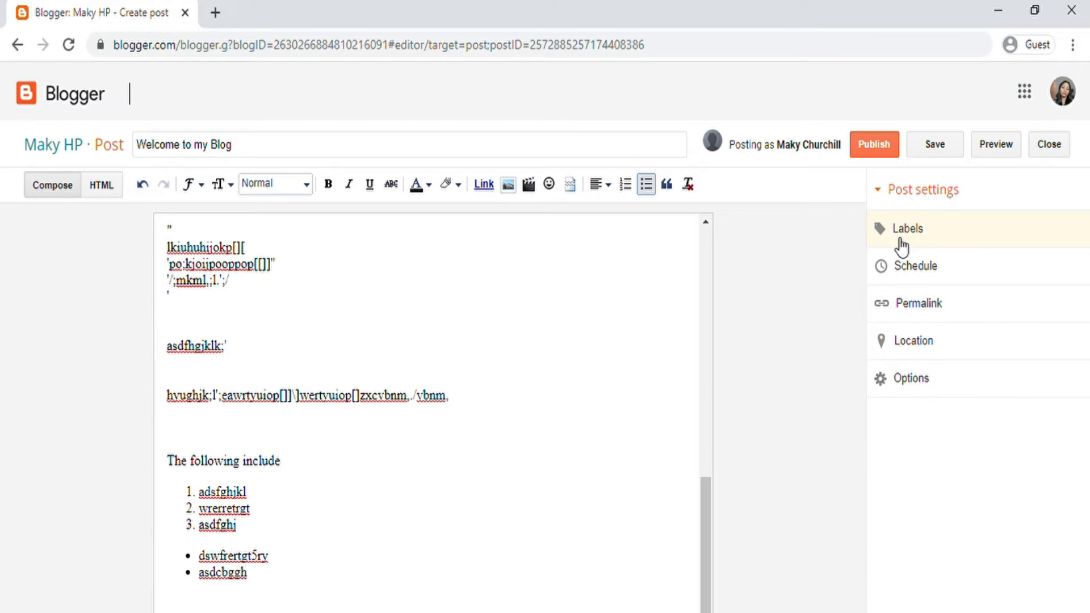
Step: Switch the post's schedule to a set date and time, and page the calendar forward to May 2022
{"action": "left_click", "coordinate": [929, 273]}
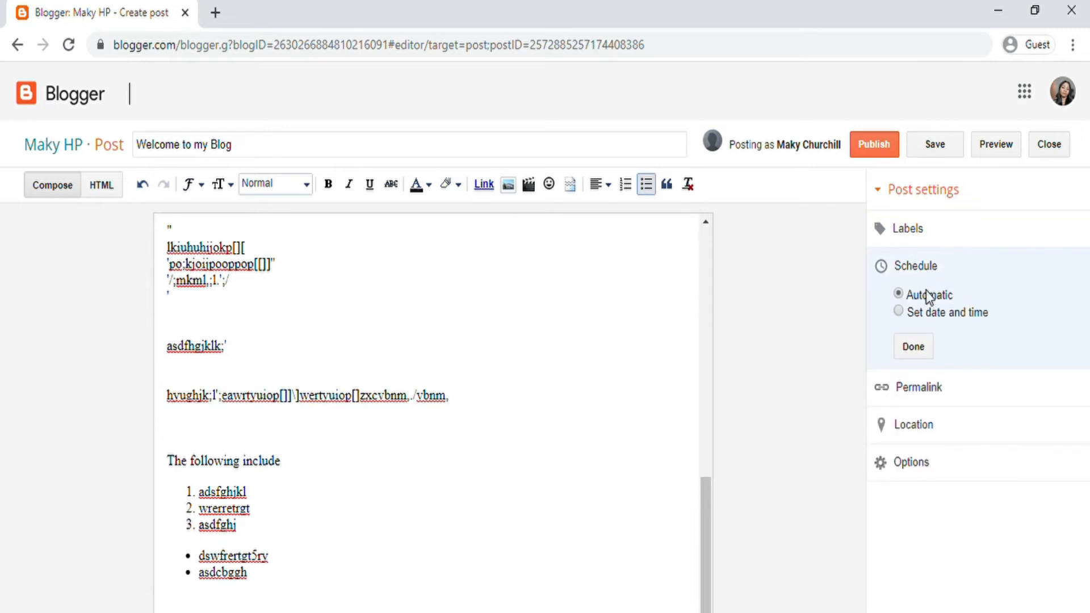
{"action": "left_click", "coordinate": [904, 312]}
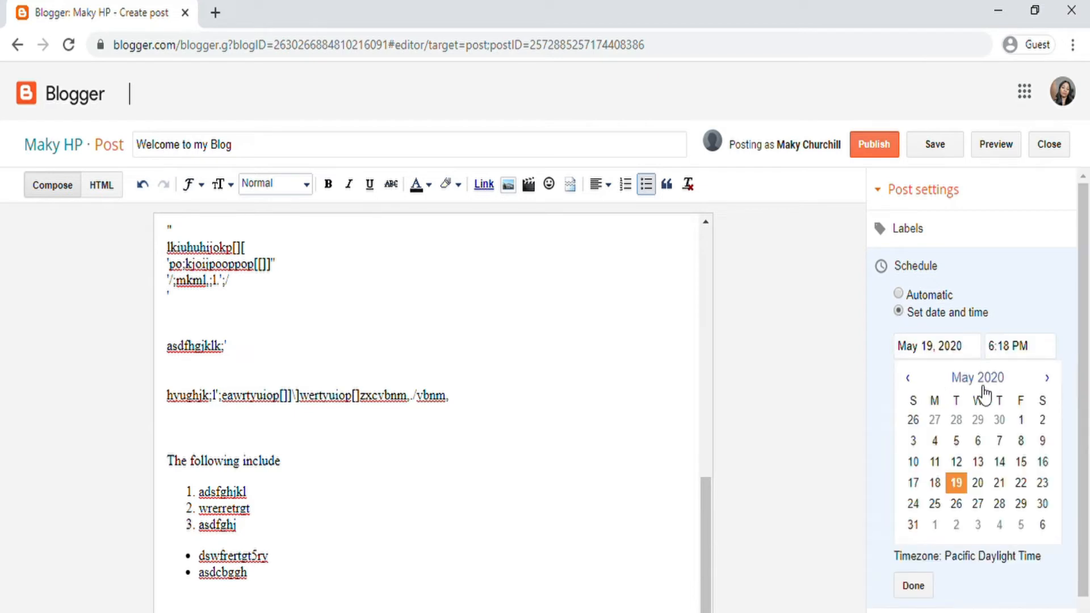
{"action": "left_click", "coordinate": [1049, 378]}
{"action": "left_click", "coordinate": [1049, 379]}
{"action": "left_click", "coordinate": [1049, 378]}
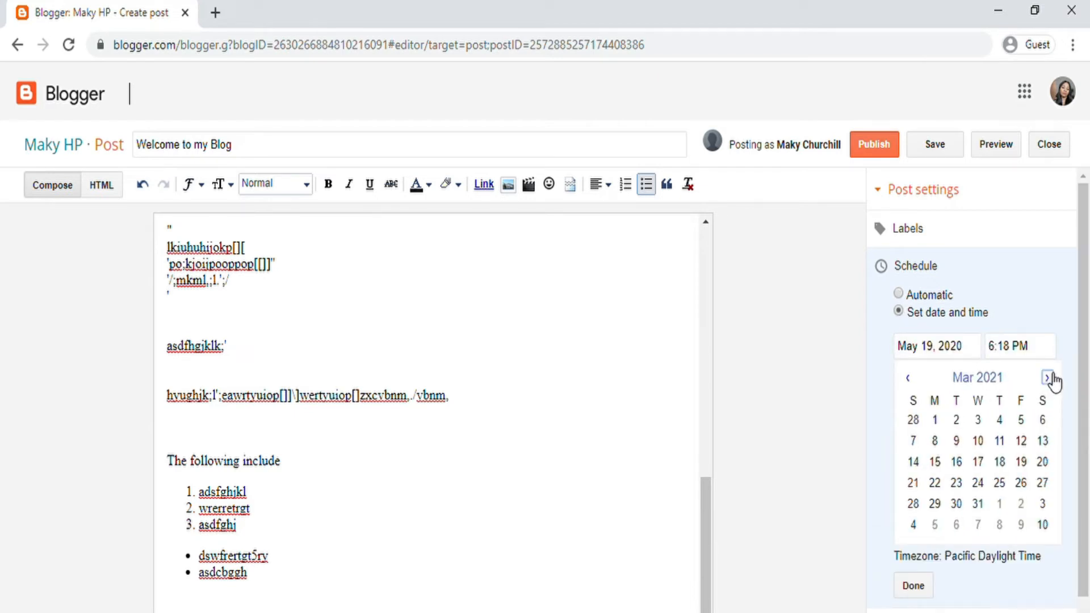
{"action": "left_click", "coordinate": [1049, 379]}
{"action": "left_click", "coordinate": [1048, 379]}
{"action": "left_click", "coordinate": [1049, 379]}
{"action": "left_click", "coordinate": [1049, 379]}
{"action": "double_click", "coordinate": [1048, 379]}
{"action": "double_click", "coordinate": [1049, 378]}
{"action": "left_click", "coordinate": [1049, 379]}
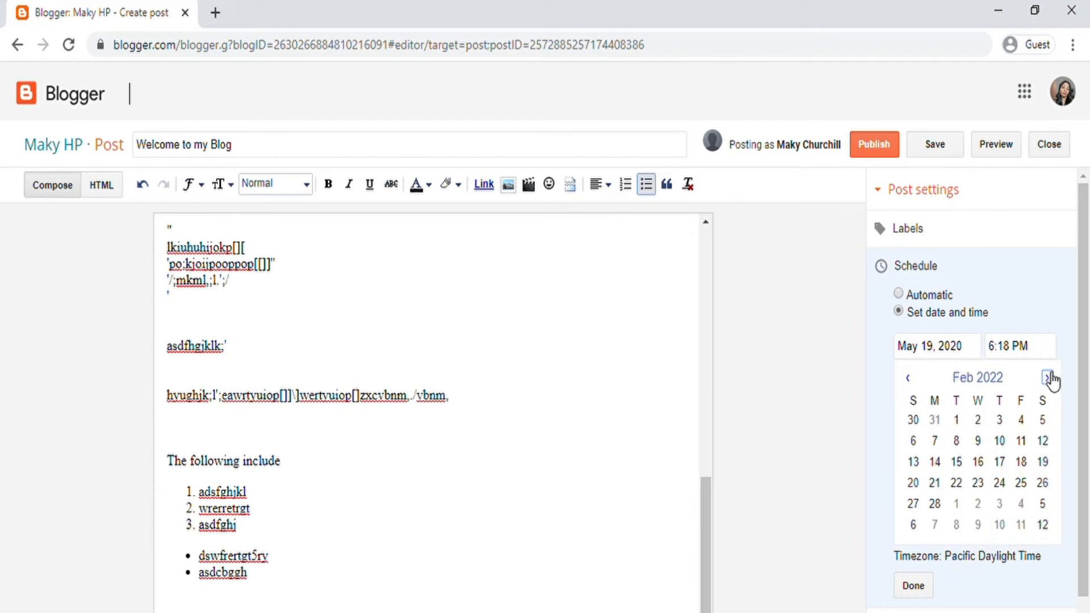
{"action": "double_click", "coordinate": [1048, 379]}
{"action": "left_click", "coordinate": [1050, 380]}
{"action": "double_click", "coordinate": [1047, 380]}
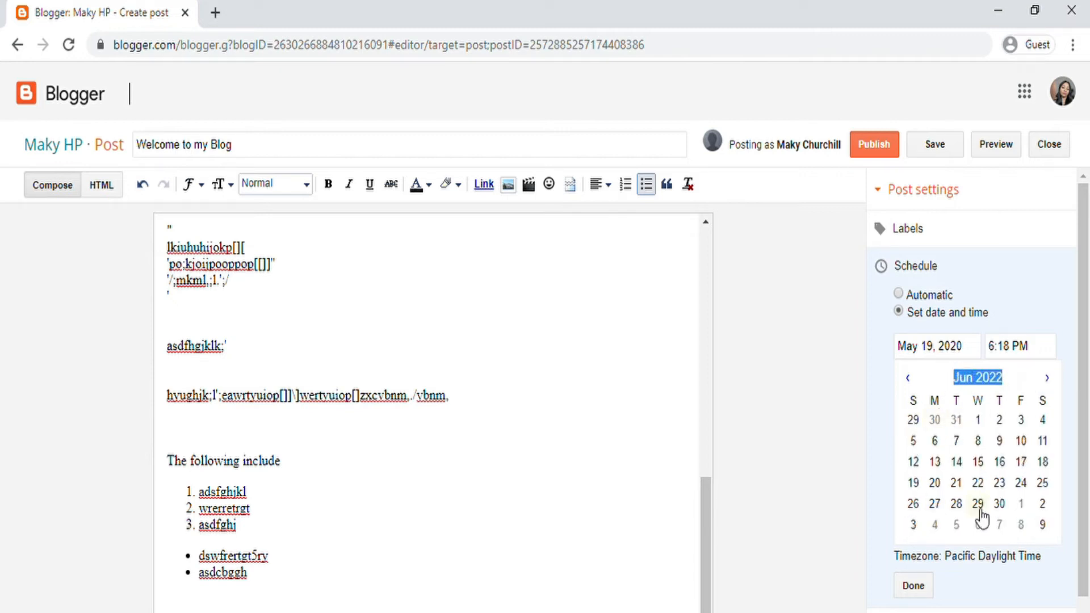
Step: Step the calendar back to December 2020 and confirm the 5/19/20, 6:18 PM schedule
{"action": "double_click", "coordinate": [916, 379]}
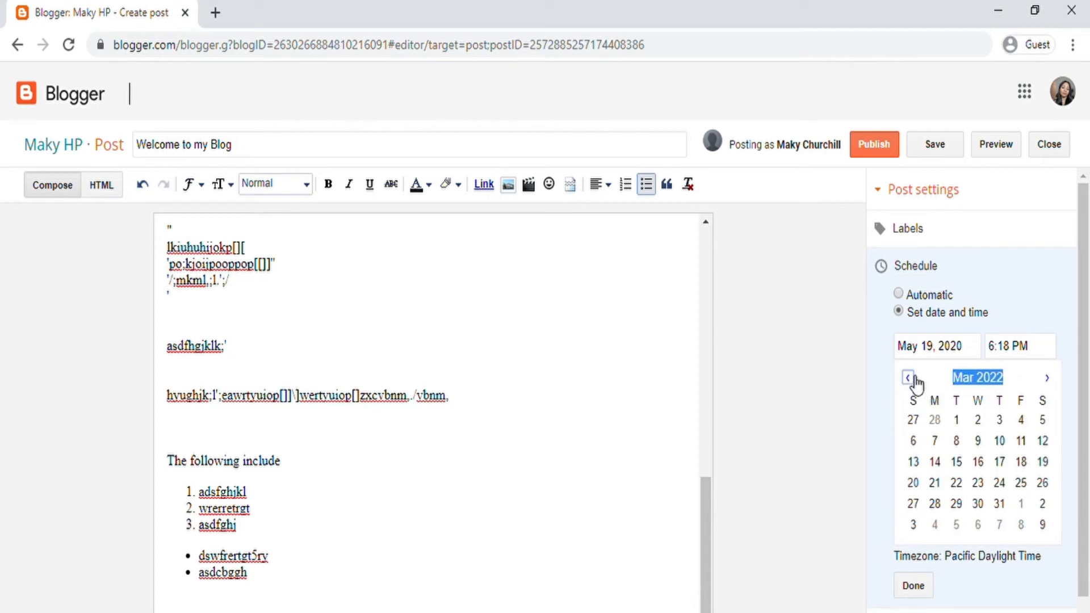
{"action": "double_click", "coordinate": [915, 379]}
{"action": "double_click", "coordinate": [915, 379]}
{"action": "double_click", "coordinate": [915, 380]}
{"action": "triple_click", "coordinate": [915, 379]}
{"action": "triple_click", "coordinate": [911, 379]}
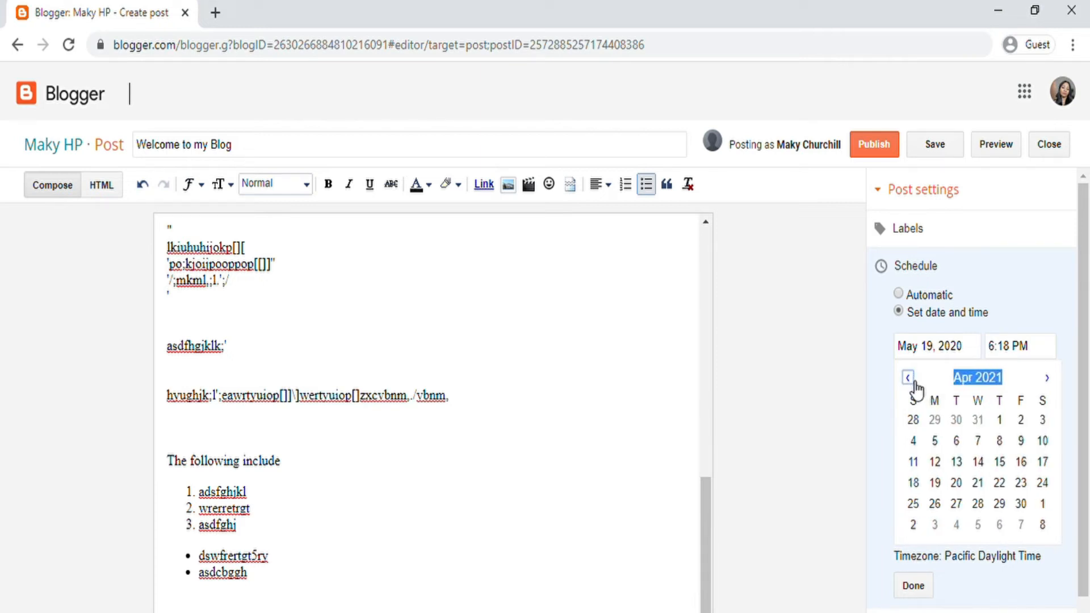
{"action": "triple_click", "coordinate": [910, 379]}
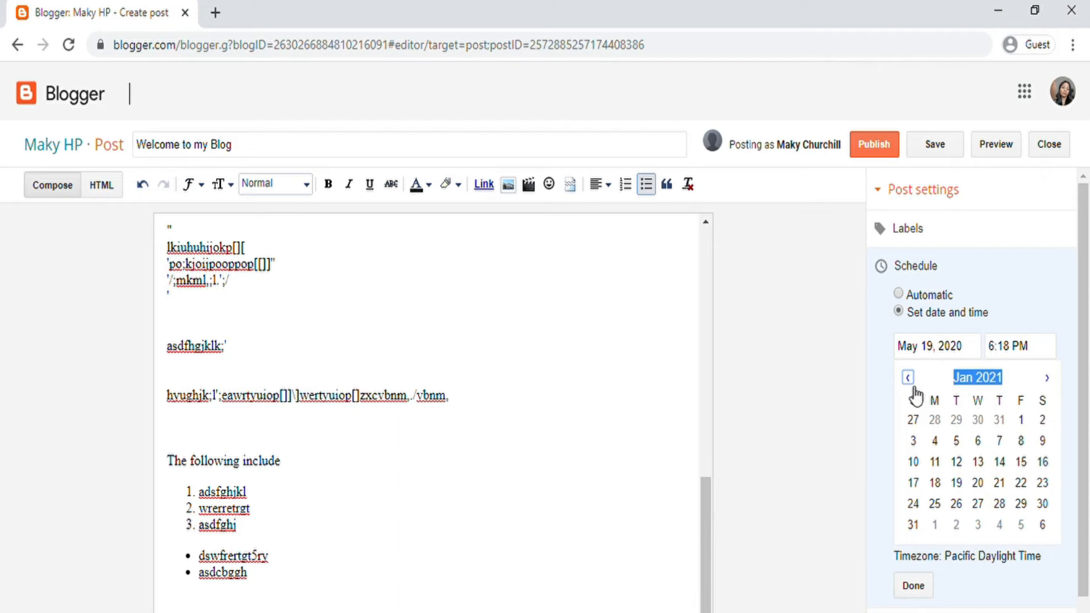
{"action": "left_click", "coordinate": [910, 379]}
{"action": "scroll", "coordinate": [943, 508], "scroll_direction": "down", "scroll_amount": 1}
{"action": "left_click", "coordinate": [929, 526]}
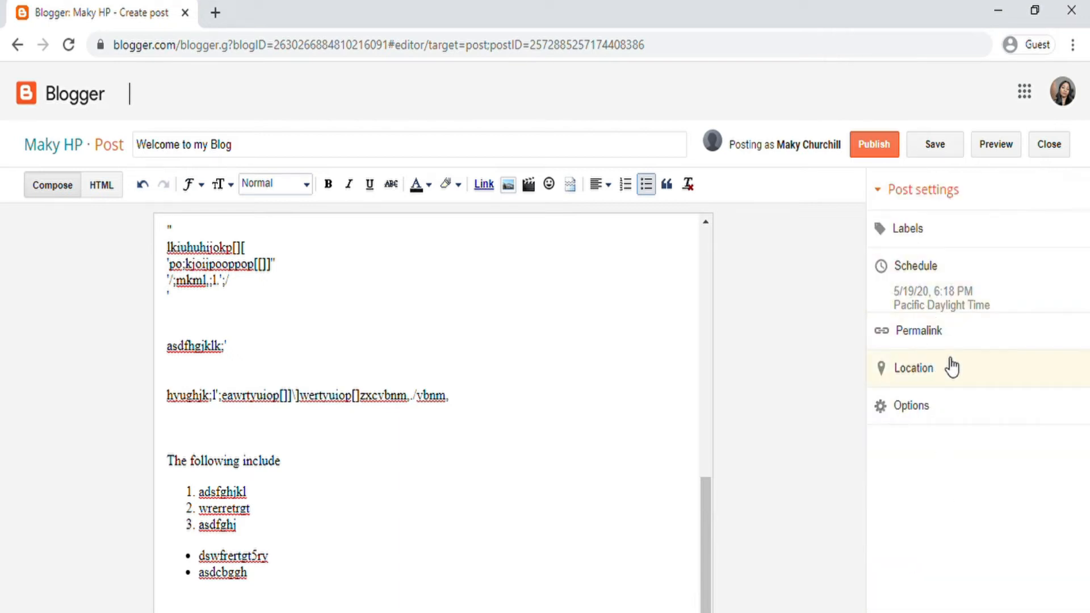
Step: Give the post the custom permalink 'welcome-to-my-blog', making it /2020/05/welcome-to-my-blog.html
{"action": "left_click", "coordinate": [932, 341]}
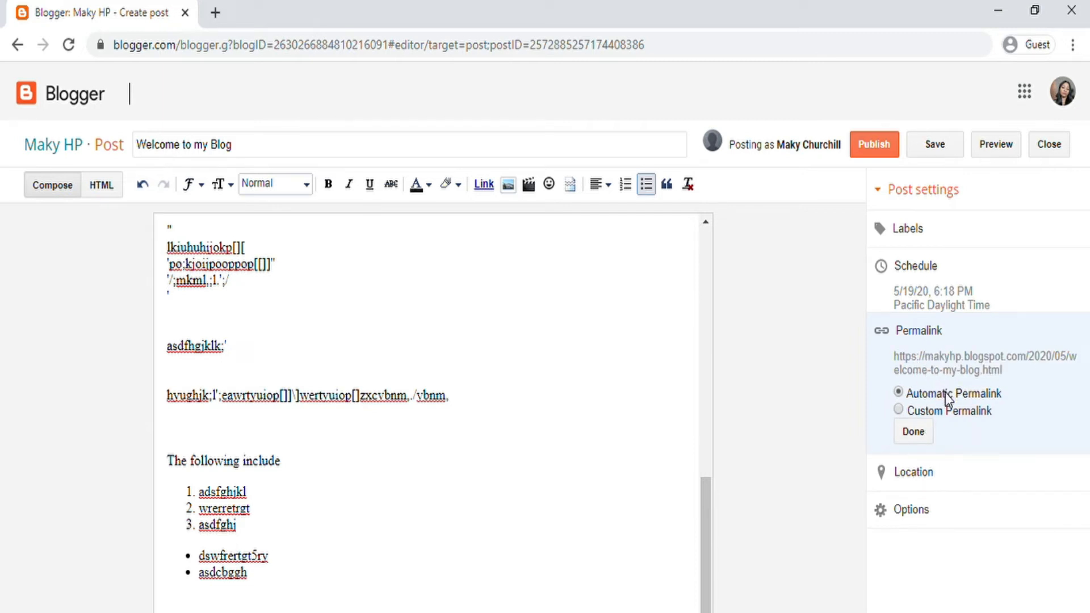
{"action": "left_click", "coordinate": [903, 406]}
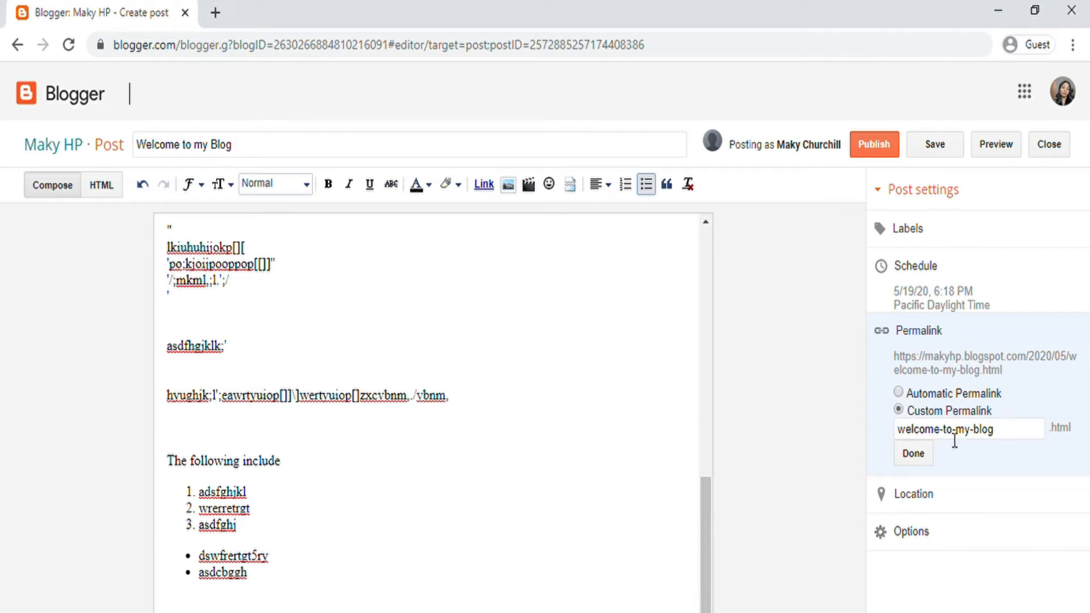
{"action": "left_click", "coordinate": [898, 393]}
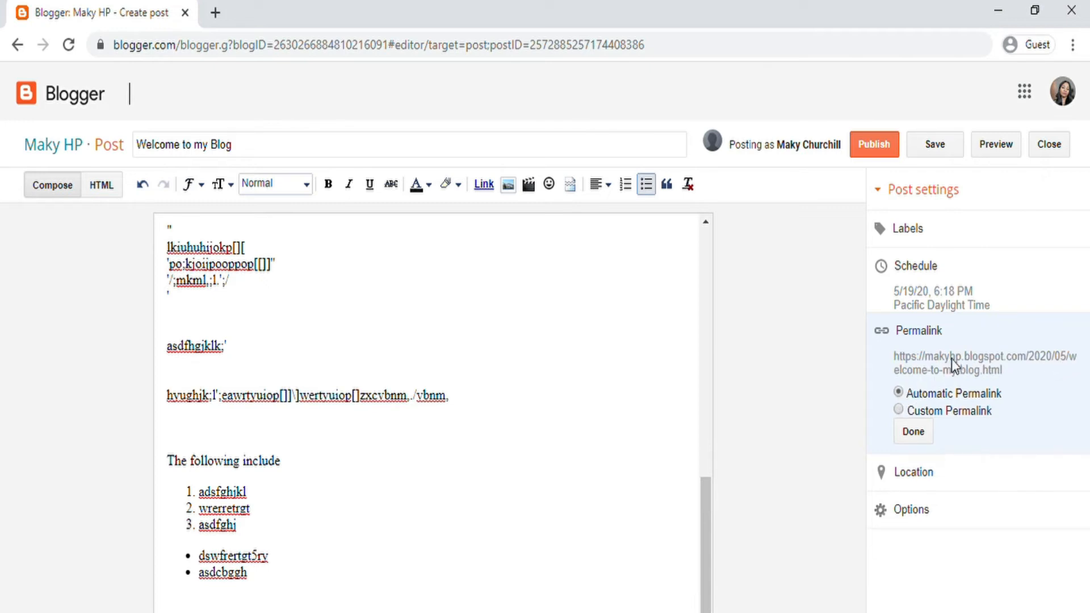
{"action": "left_click", "coordinate": [898, 410]}
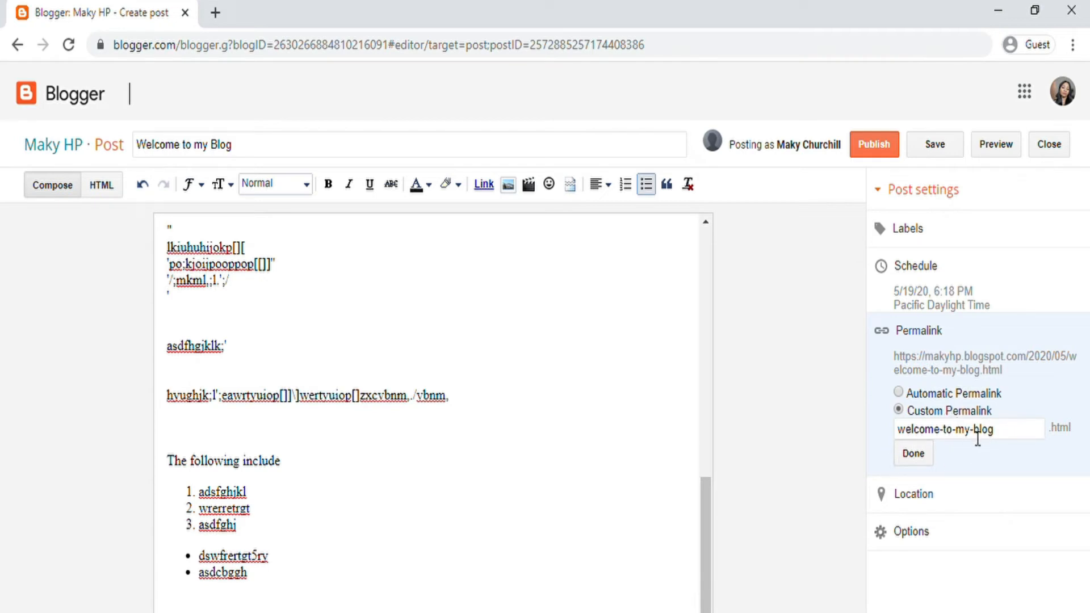
{"action": "left_click", "coordinate": [921, 454]}
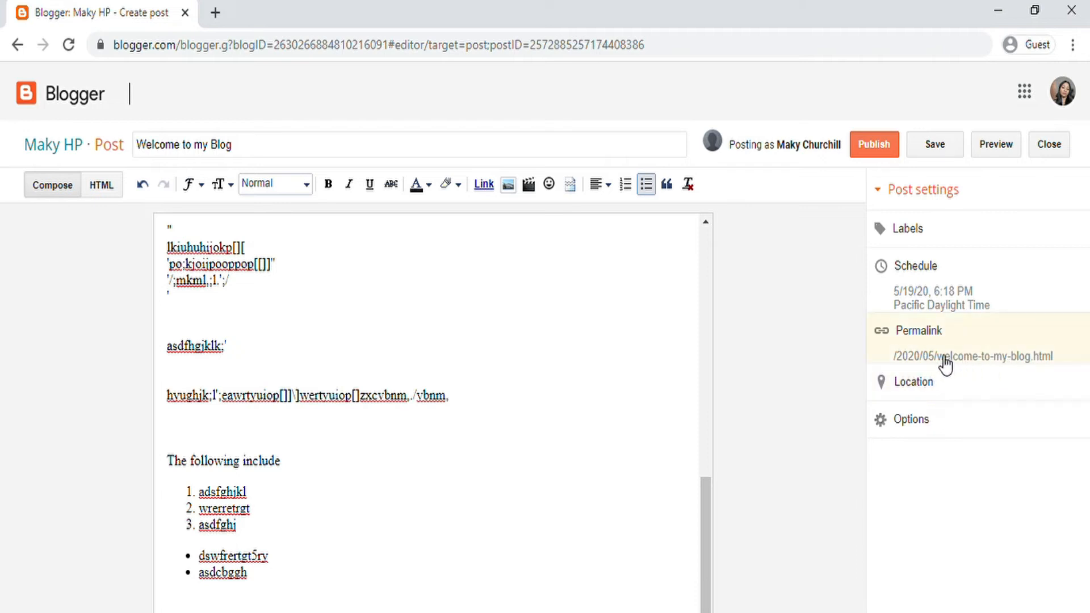
Step: Search for 'winnipeg' and set the post's location to Winnipeg, MB, Canada
{"action": "left_click", "coordinate": [938, 393]}
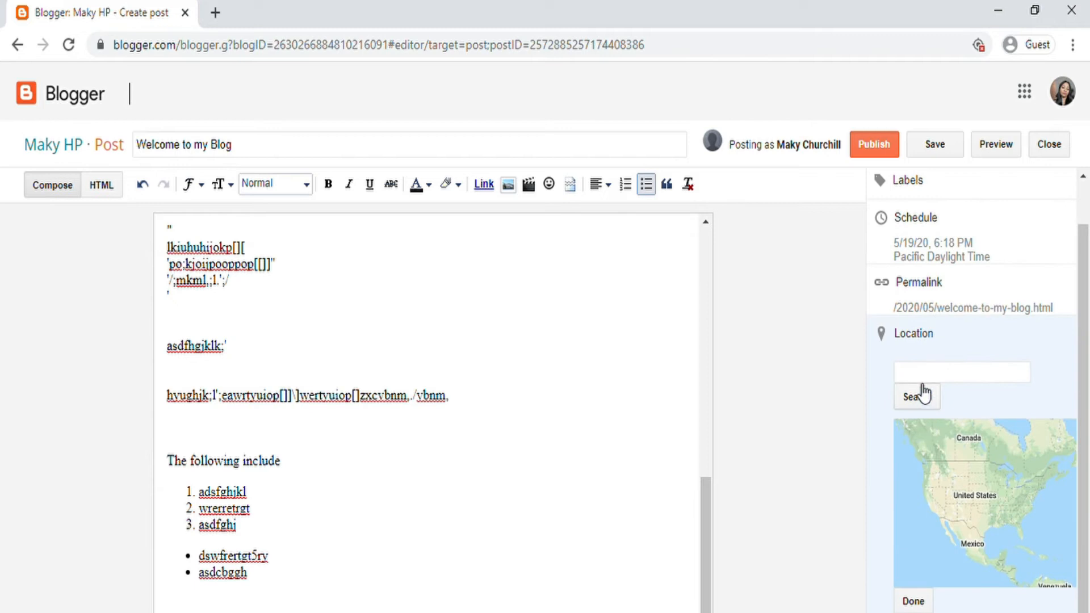
{"action": "left_click", "coordinate": [921, 376]}
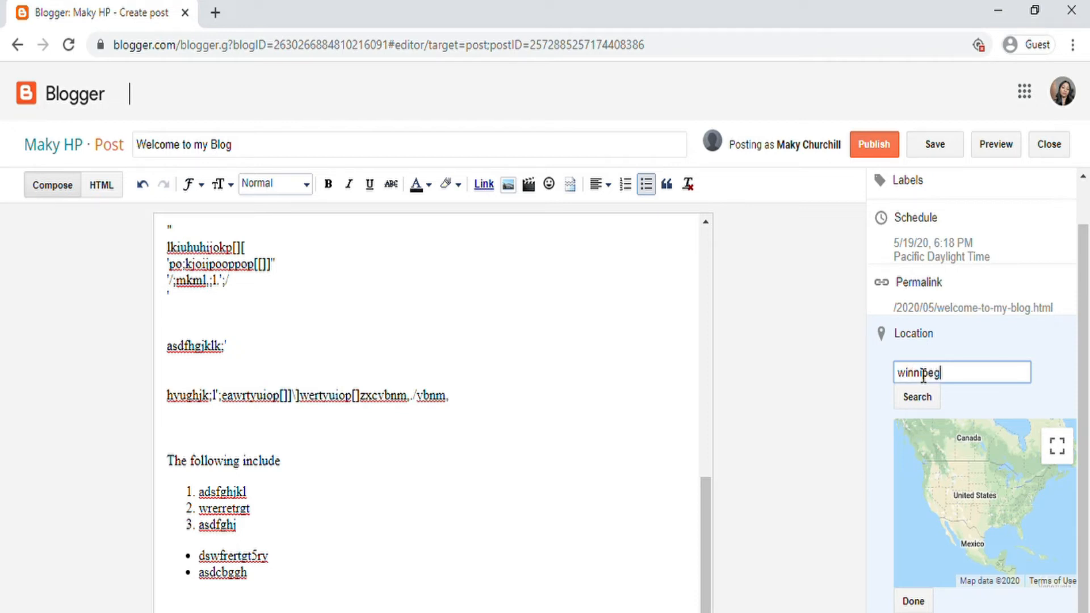
{"action": "left_click", "coordinate": [925, 404]}
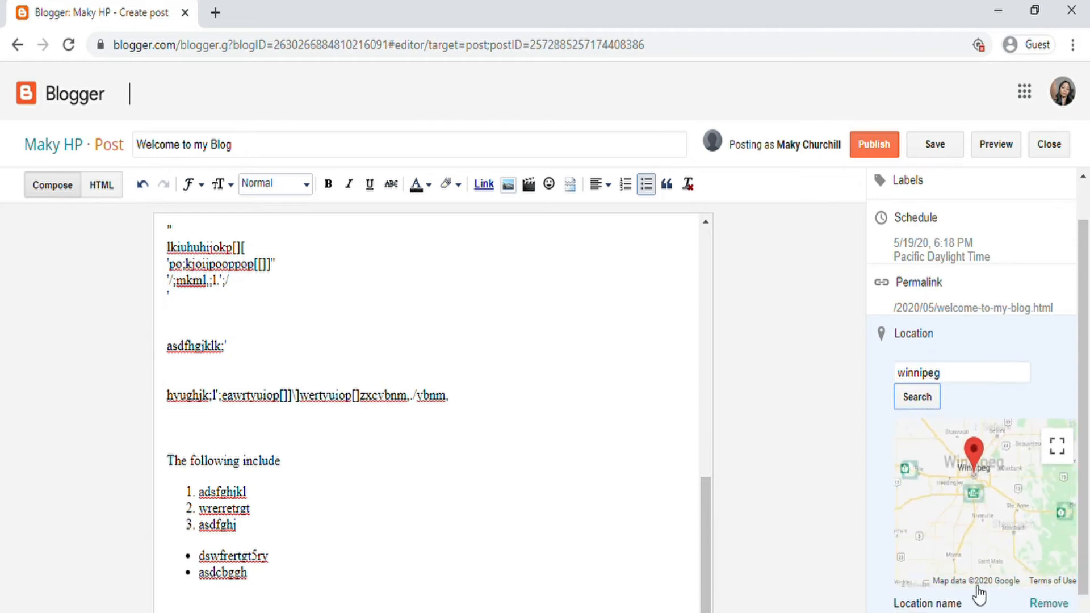
{"action": "scroll", "coordinate": [1079, 501], "scroll_direction": "down", "scroll_amount": 2}
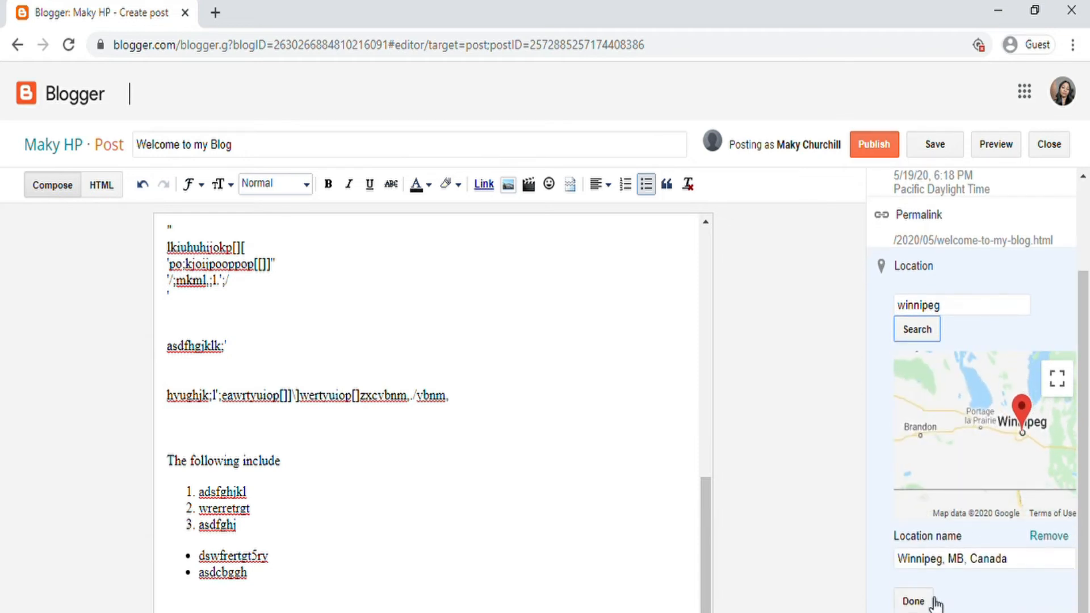
{"action": "left_click", "coordinate": [913, 601]}
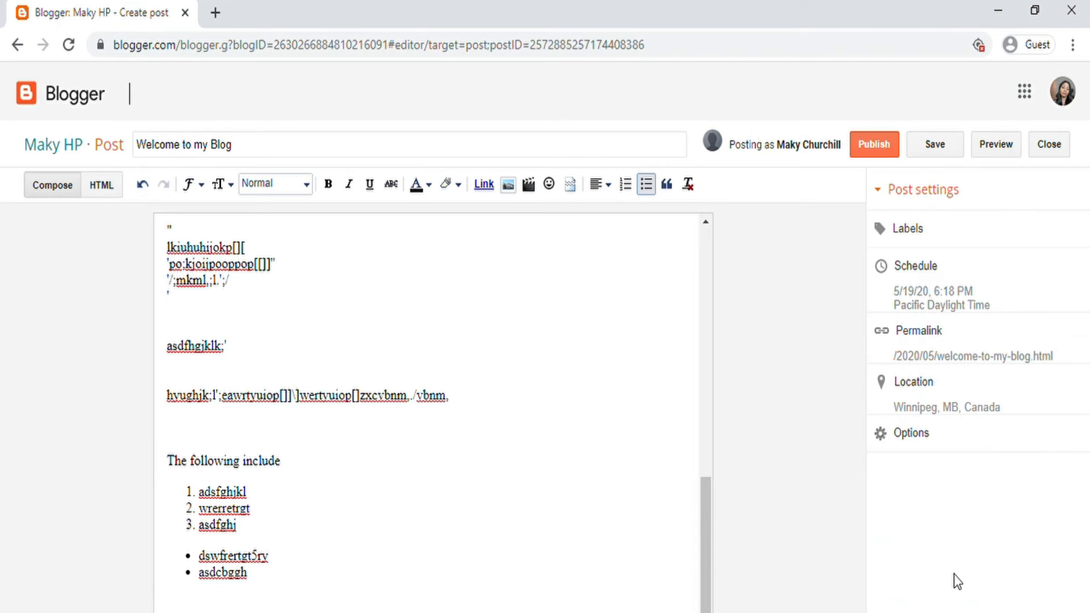
Step: Under the post's Options, set Reader comments to Allow
{"action": "left_click", "coordinate": [912, 437]}
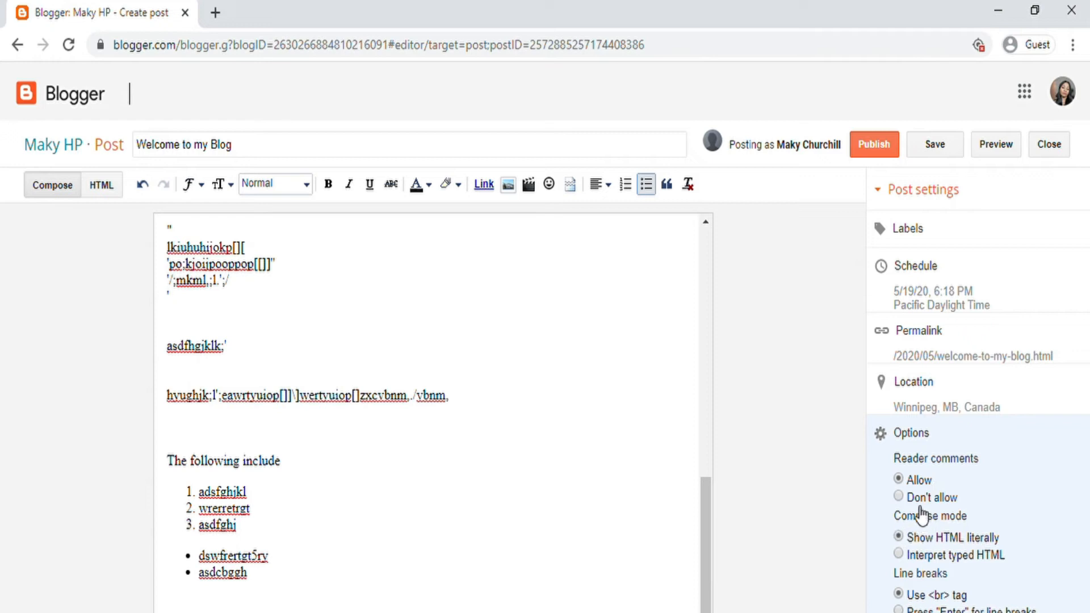
{"action": "left_click", "coordinate": [898, 478]}
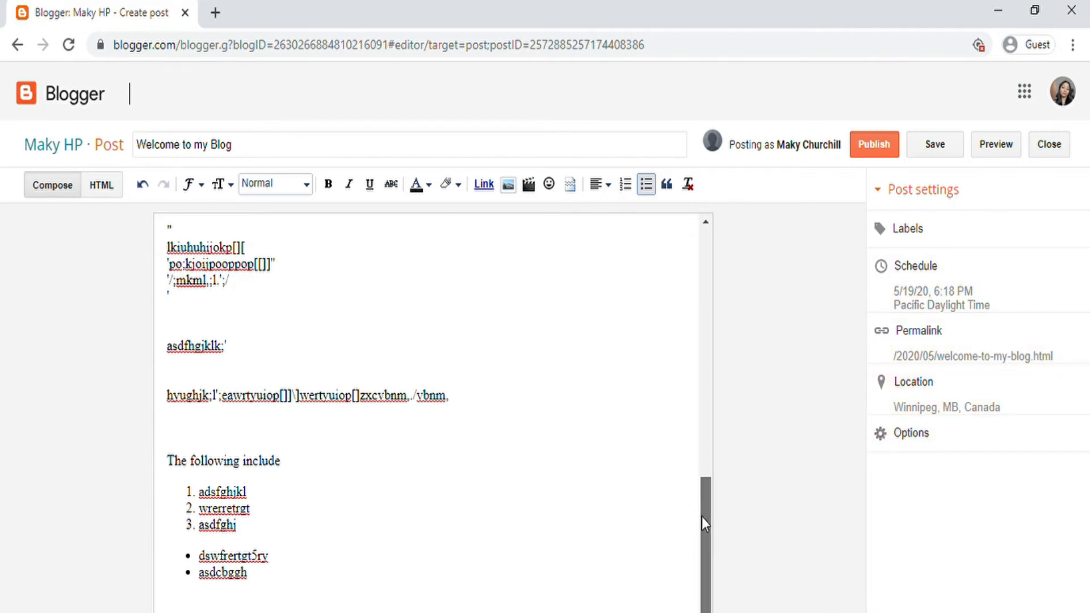
{"action": "left_click_drag", "start_coordinate": [702, 517], "coordinate": [725, 231]}
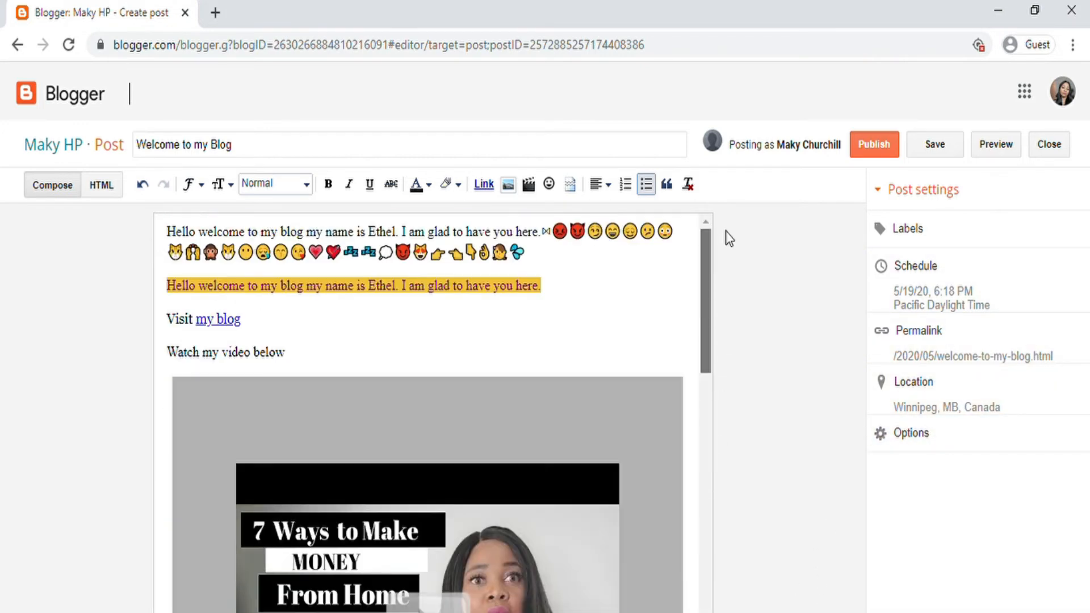
{"action": "left_click", "coordinate": [989, 149]}
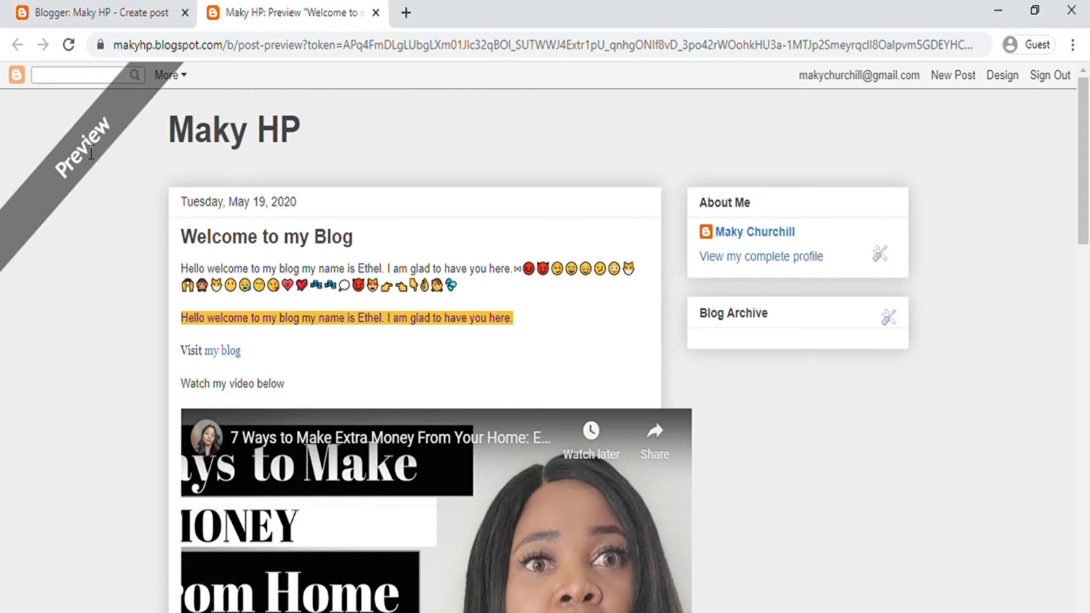
{"action": "scroll", "coordinate": [506, 273], "scroll_direction": "down", "scroll_amount": 7}
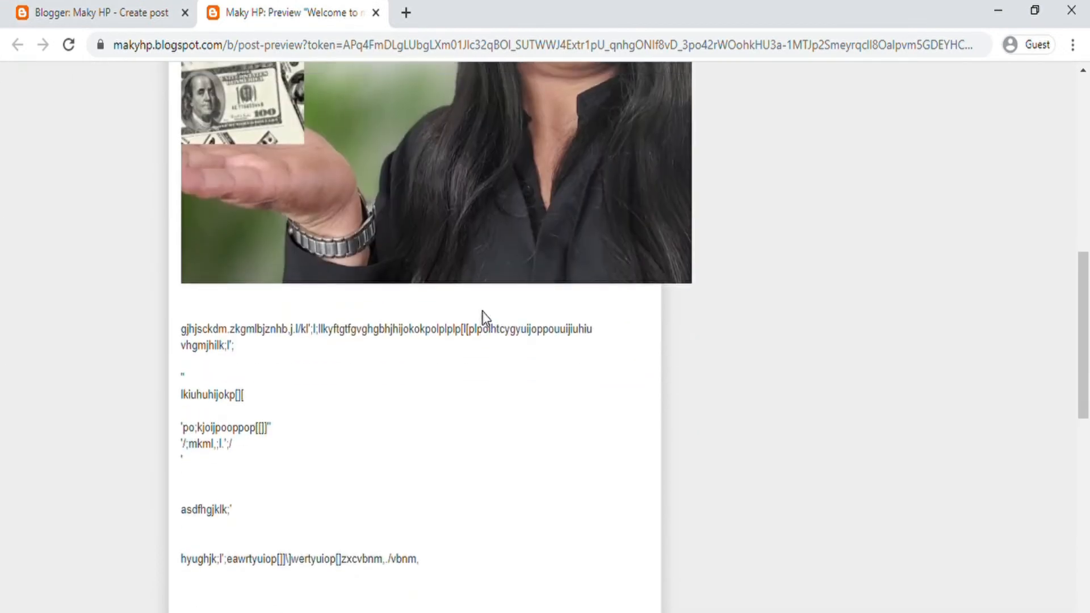
{"action": "scroll", "coordinate": [482, 316], "scroll_direction": "up", "scroll_amount": 4}
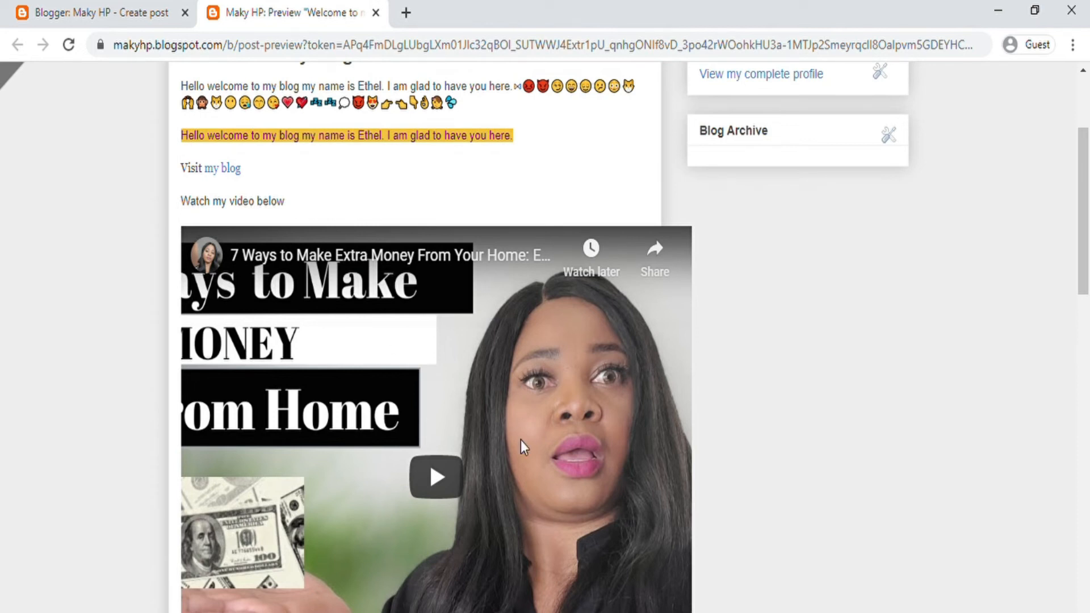
{"action": "scroll", "coordinate": [451, 243], "scroll_direction": "down", "scroll_amount": 10}
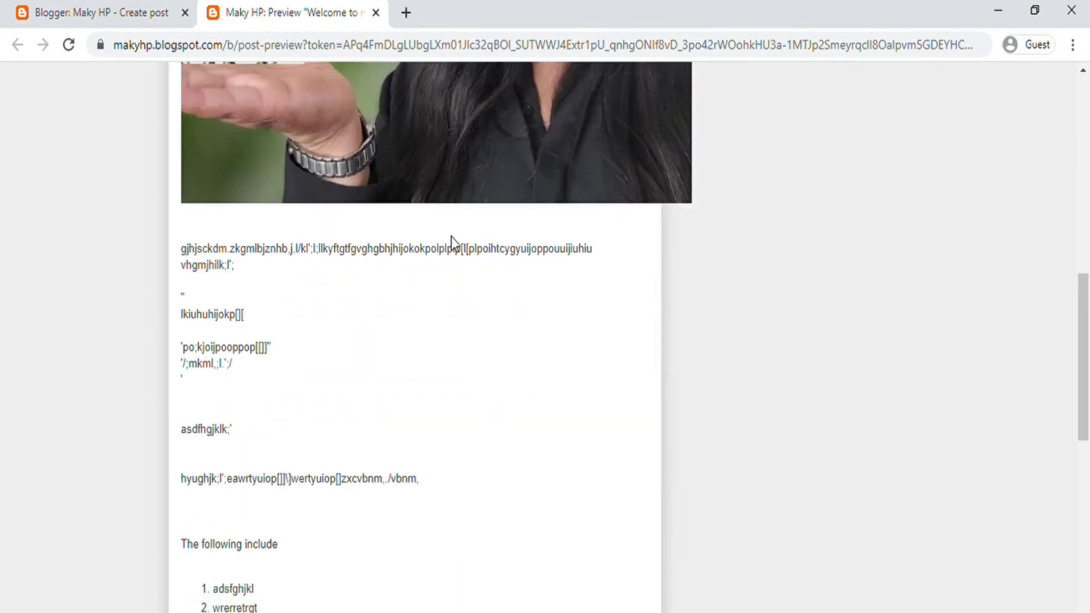
{"action": "scroll", "coordinate": [451, 247], "scroll_direction": "up", "scroll_amount": 6}
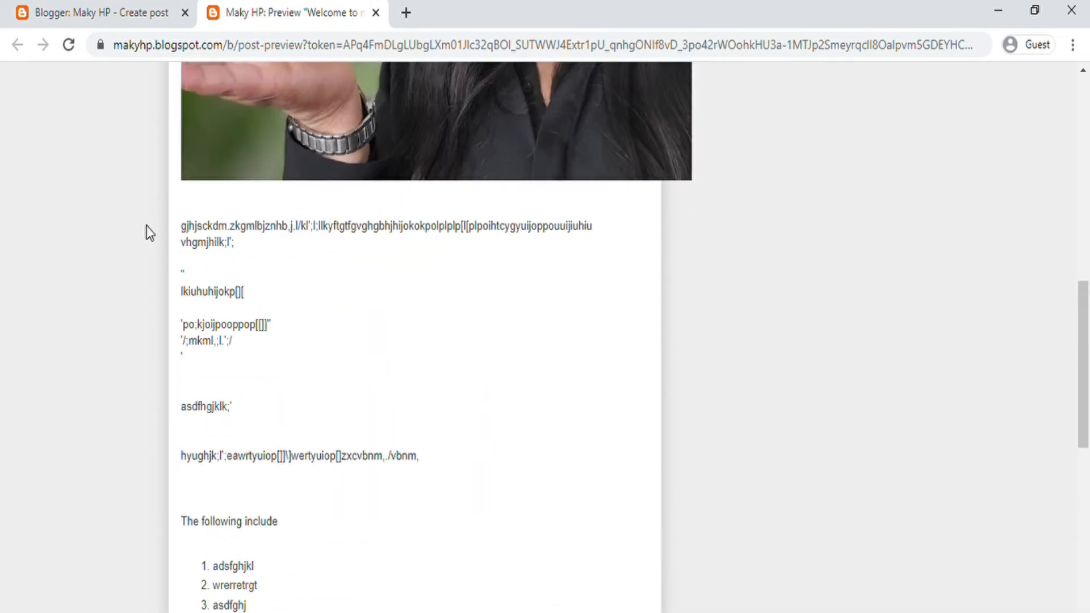
{"action": "scroll", "coordinate": [398, 320], "scroll_direction": "up", "scroll_amount": 10}
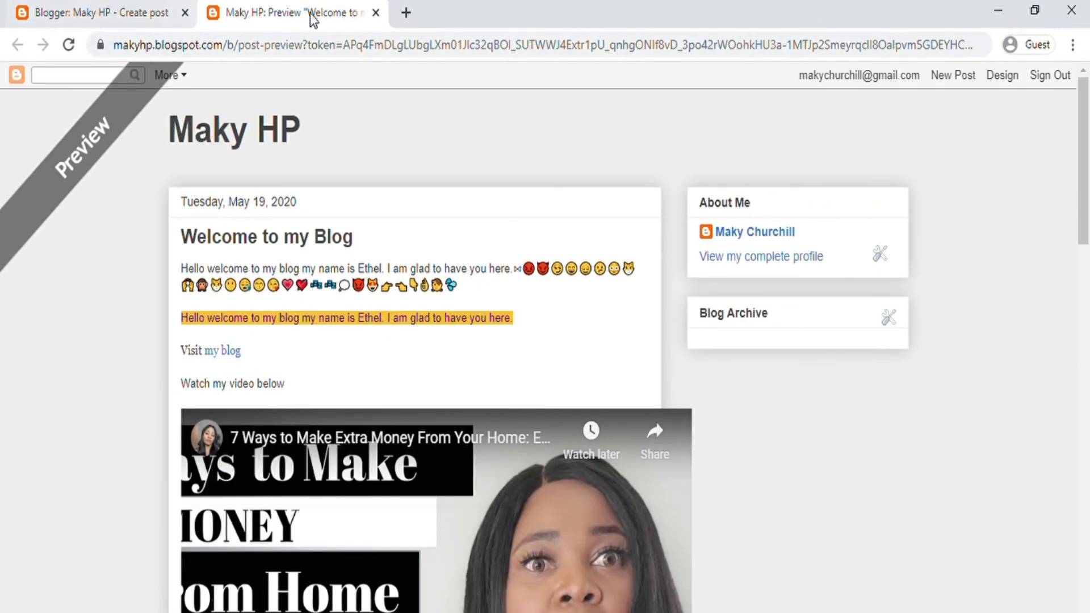
{"action": "left_click", "coordinate": [376, 12]}
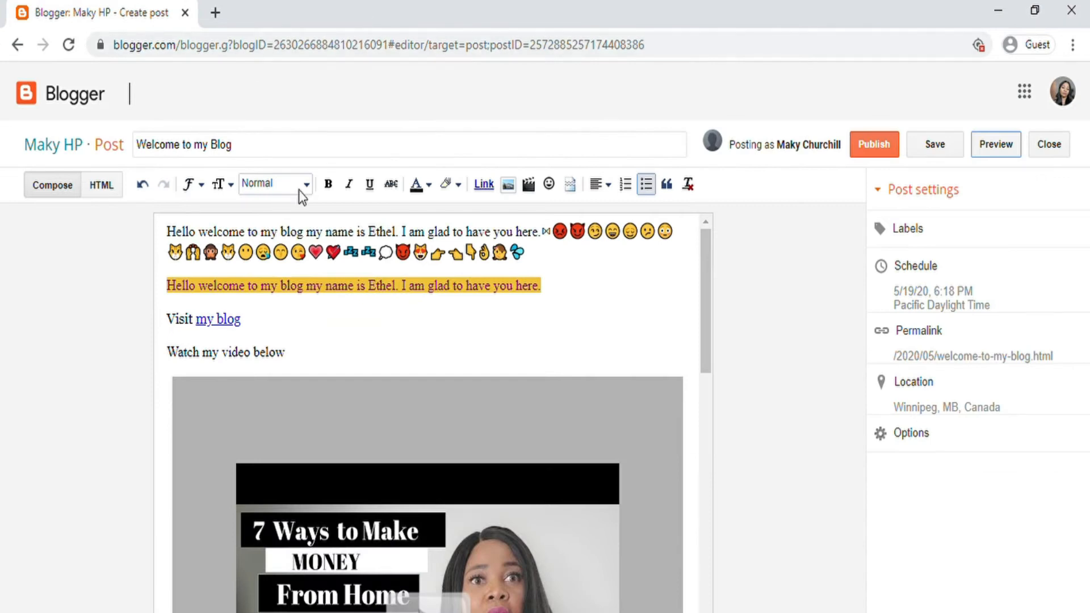
Step: Change the YouTube iframe width from 640 to 540 in HTML view, then return to Compose
{"action": "scroll", "coordinate": [540, 360], "scroll_direction": "down", "scroll_amount": 5}
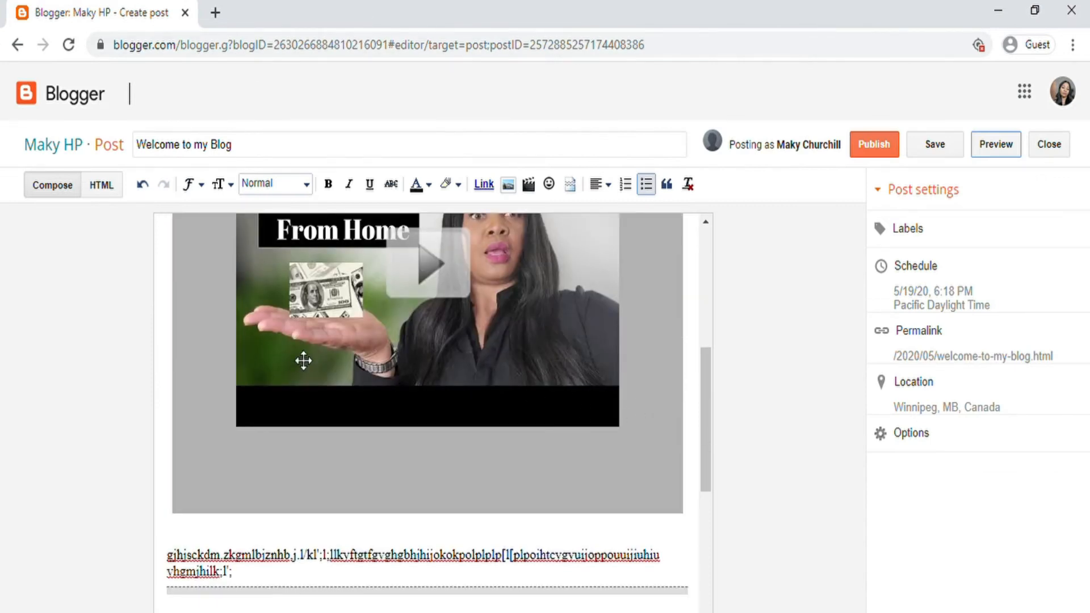
{"action": "left_click", "coordinate": [273, 376]}
{"action": "left_click", "coordinate": [108, 188]}
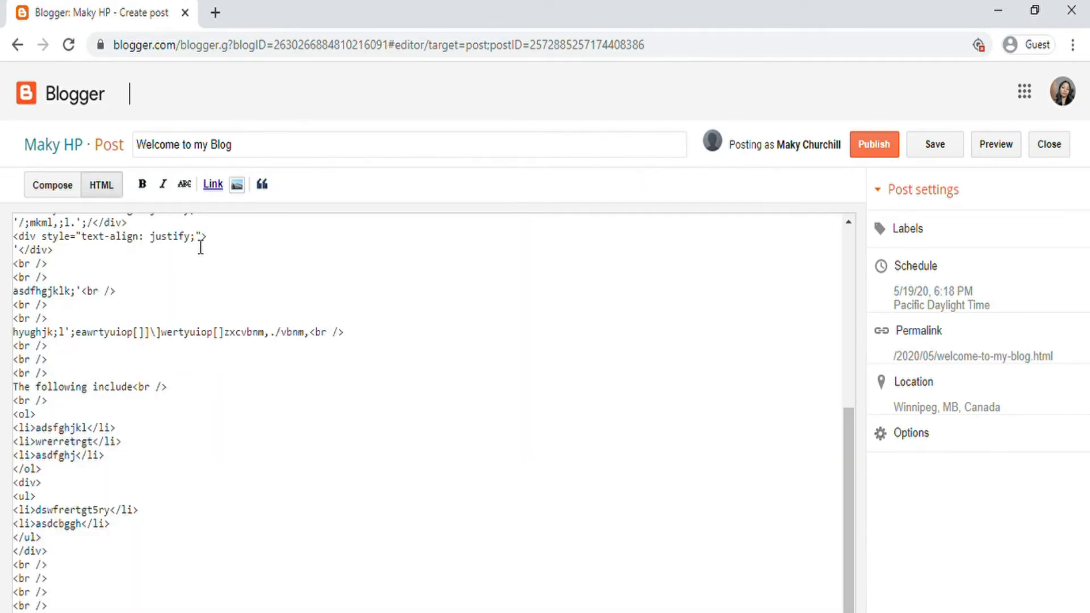
{"action": "scroll", "coordinate": [231, 357], "scroll_direction": "up", "scroll_amount": 5}
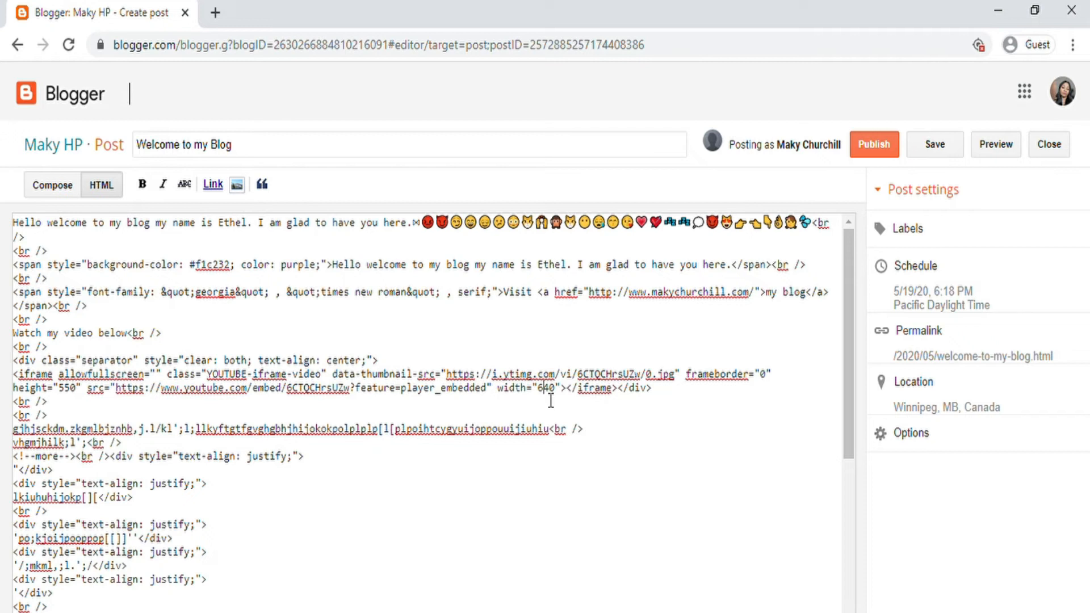
{"action": "key", "text": "BackSpace"}
{"action": "type", "text": "5"}
{"action": "left_click", "coordinate": [57, 185]}
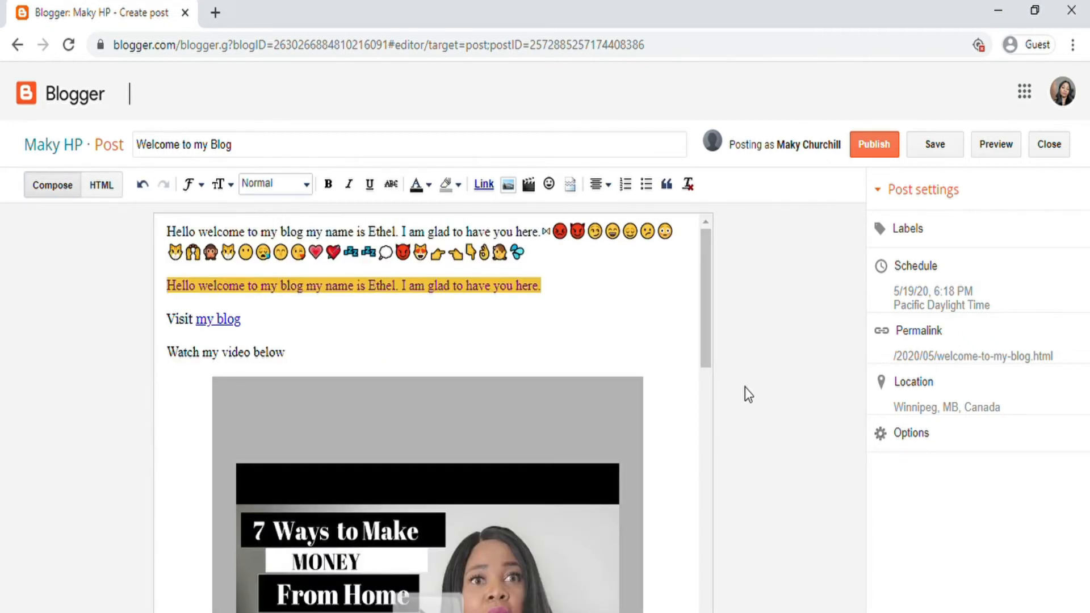
{"action": "scroll", "coordinate": [668, 311], "scroll_direction": "down", "scroll_amount": 5}
{"action": "scroll", "coordinate": [665, 330], "scroll_direction": "up", "scroll_amount": 3}
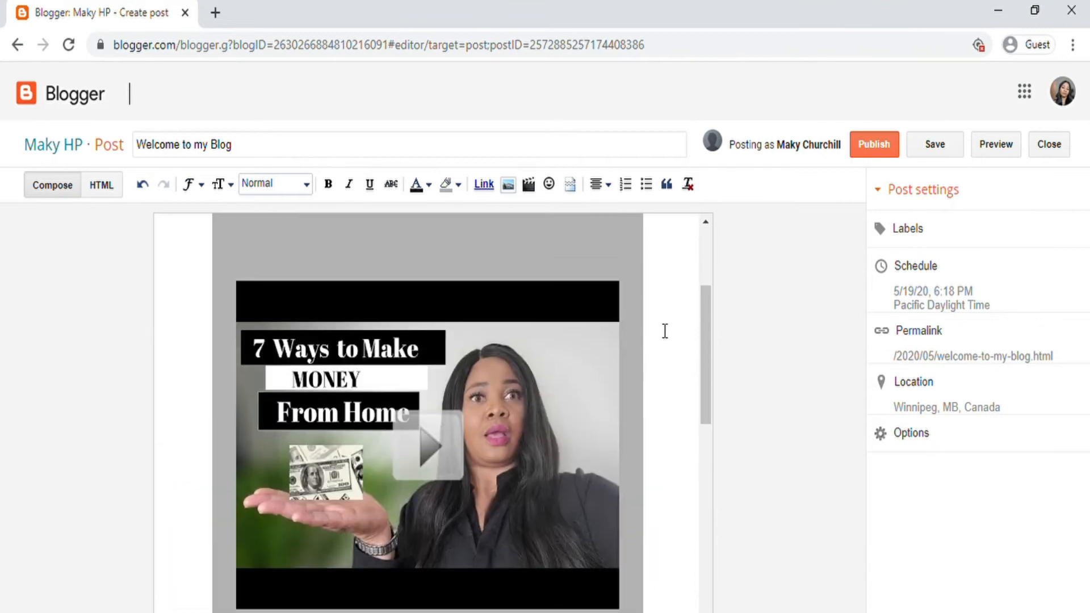
{"action": "scroll", "coordinate": [633, 348], "scroll_direction": "up", "scroll_amount": 3}
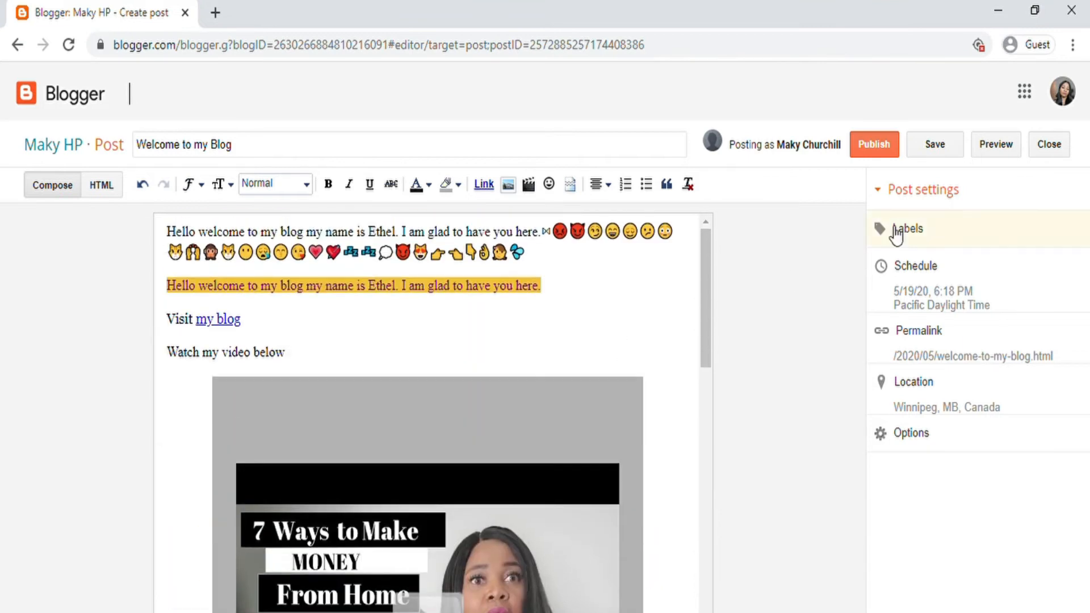
Step: Publish 'Welcome to my Blog', reopen it in the editor, then go back to All posts
{"action": "left_click", "coordinate": [870, 161]}
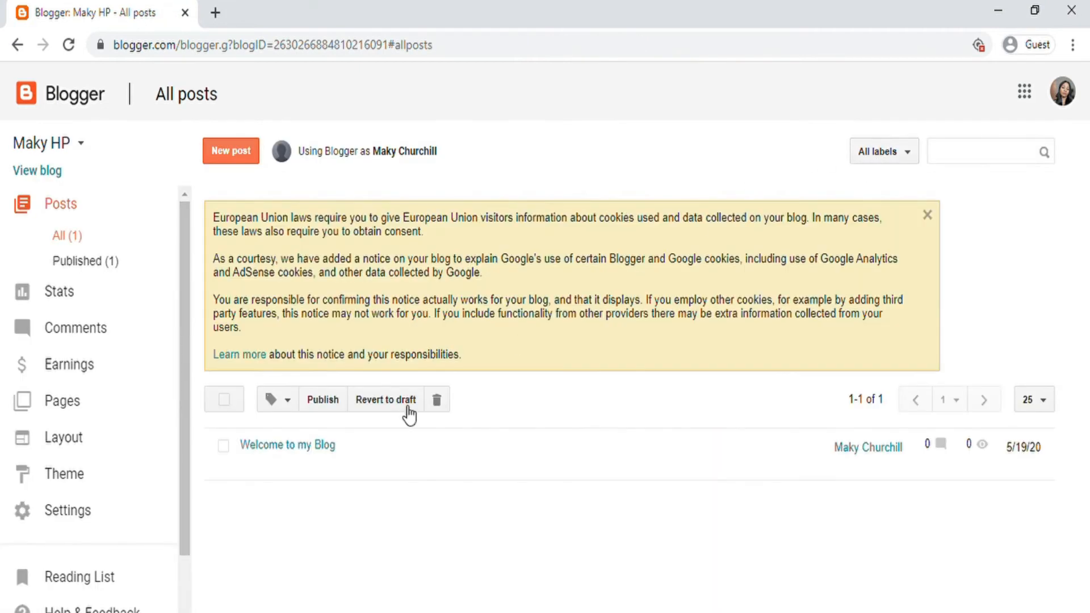
{"action": "mouse_move", "coordinate": [302, 462]}
{"action": "left_click", "coordinate": [253, 470]}
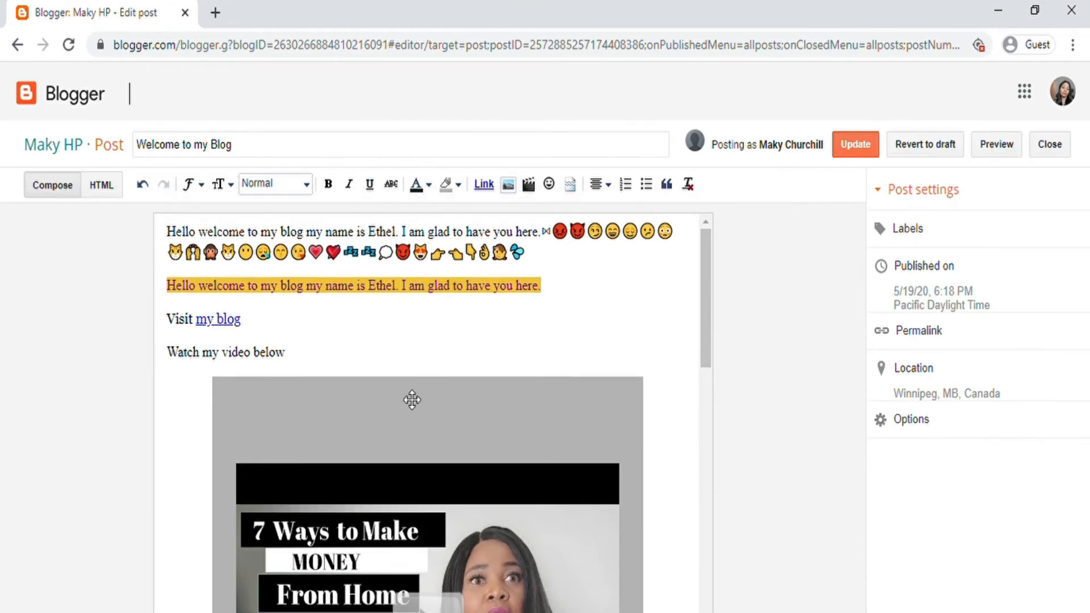
{"action": "scroll", "coordinate": [411, 396], "scroll_direction": "down", "scroll_amount": 3}
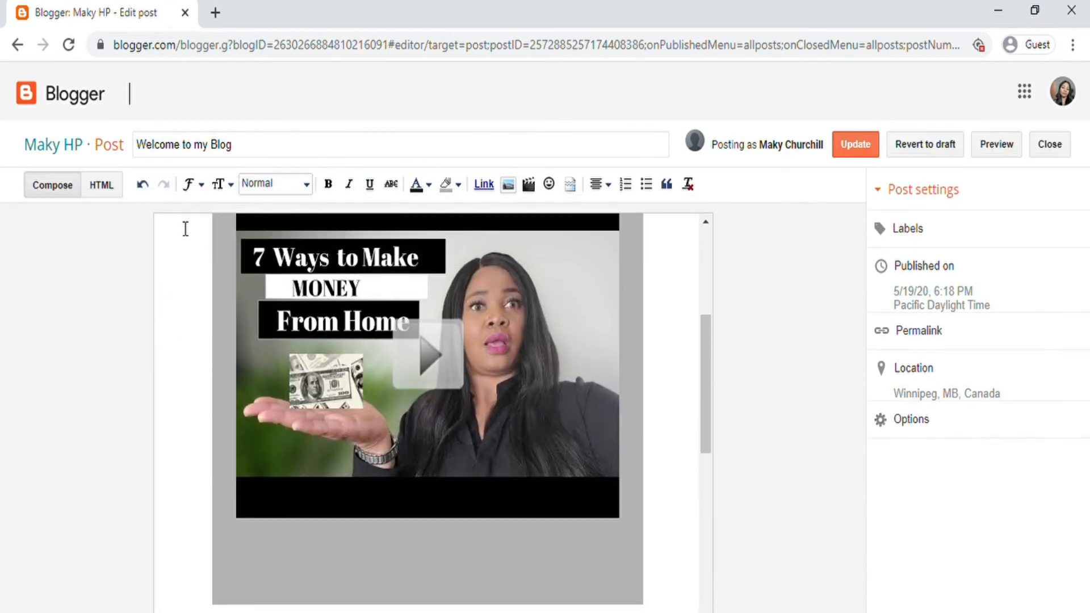
{"action": "left_click", "coordinate": [17, 44]}
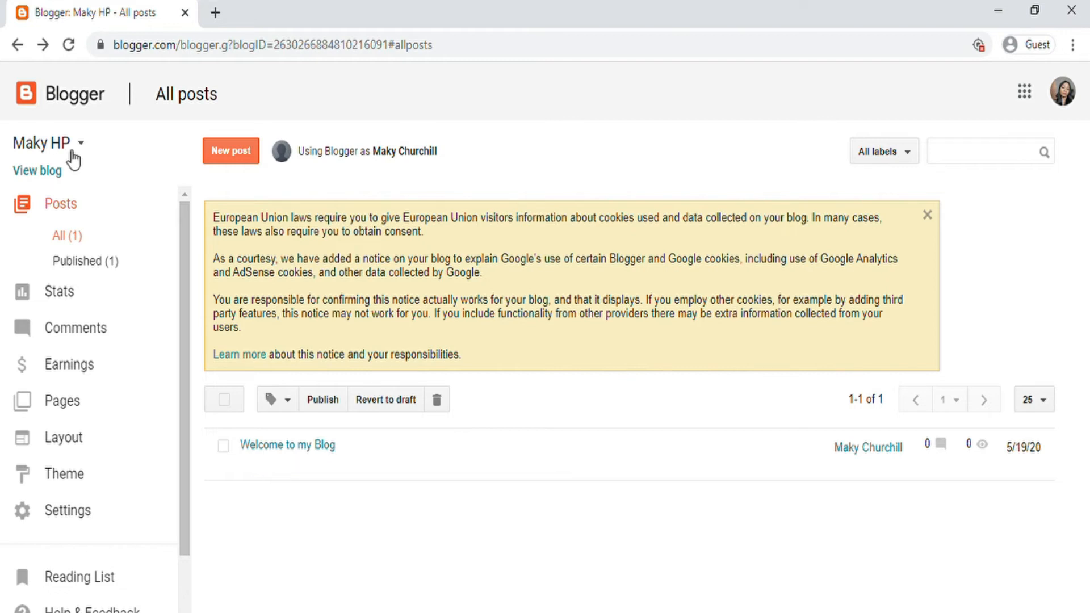
Step: Open the live Maky HP blog in a new tab and open the full 'Welcome to my Blog' post
{"action": "left_click", "coordinate": [48, 174]}
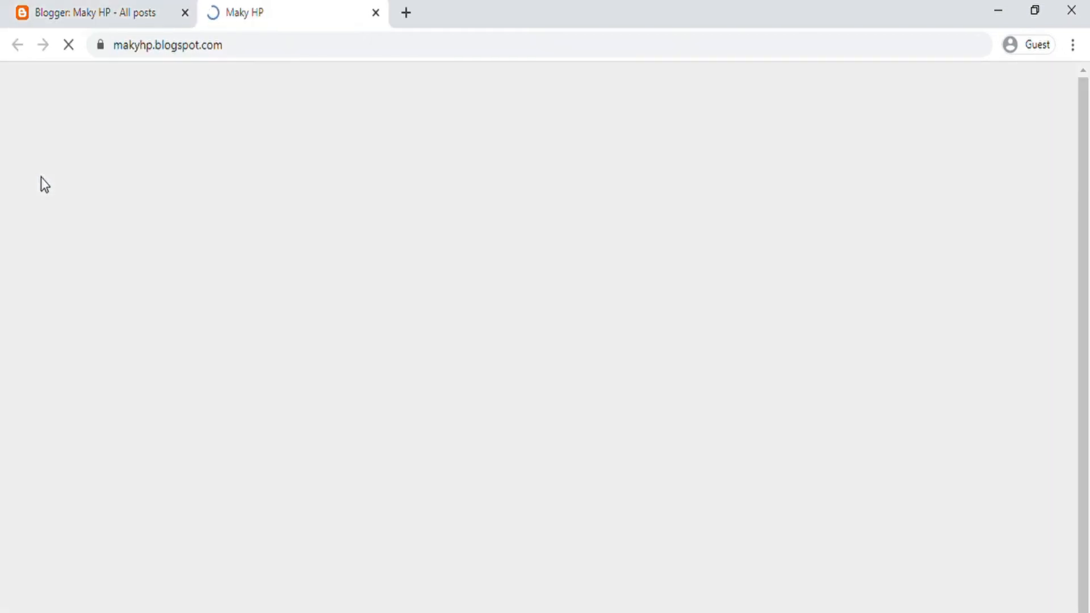
{"action": "scroll", "coordinate": [360, 284], "scroll_direction": "down", "scroll_amount": 10}
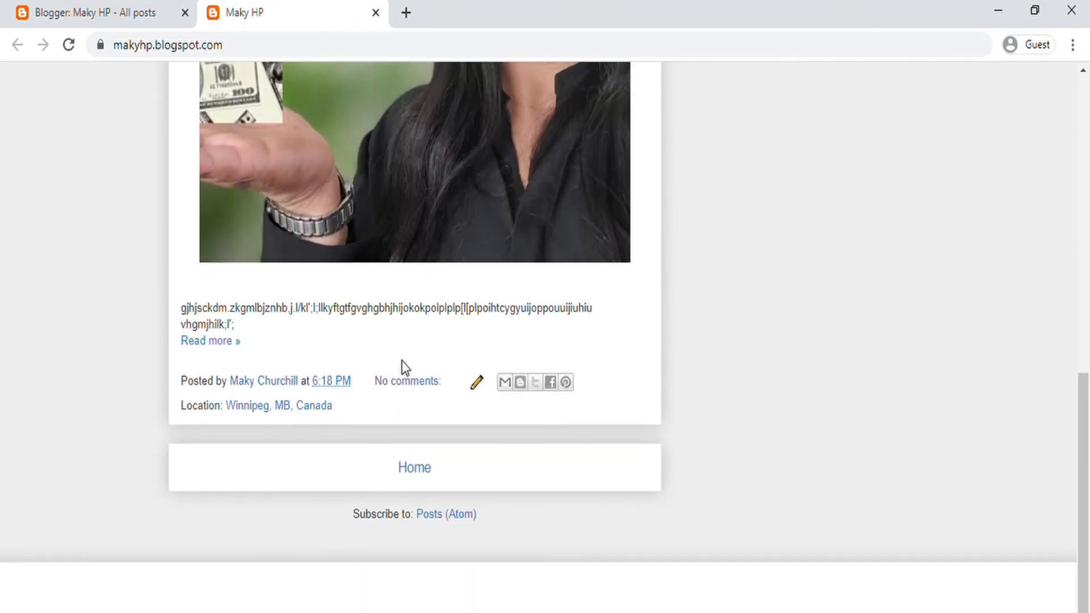
{"action": "left_click", "coordinate": [226, 348]}
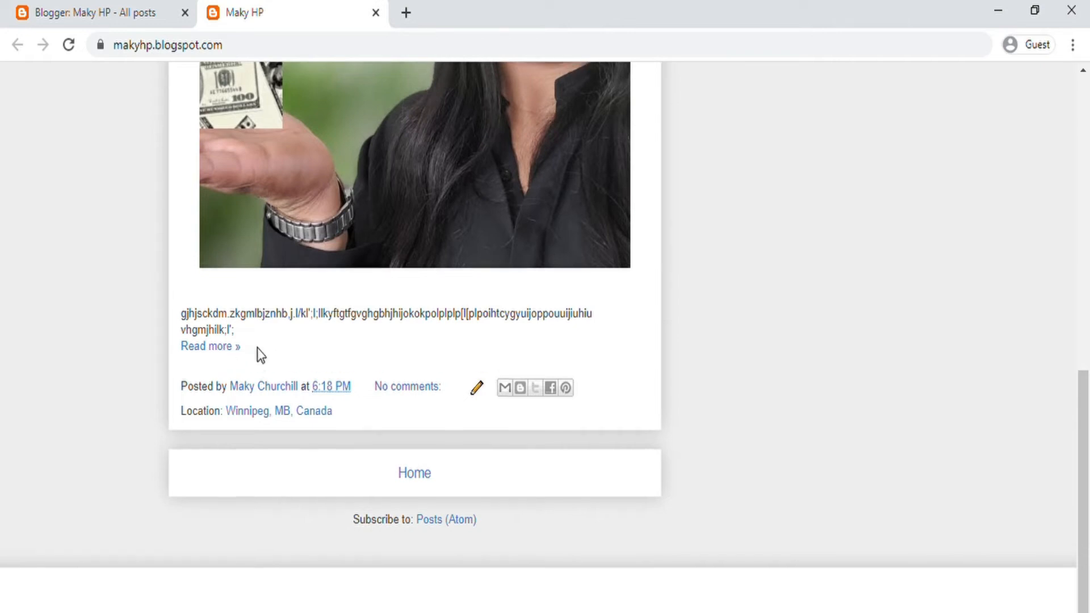
Step: Scroll through the published post, reviewing its embedded video and Winnipeg location
{"action": "scroll", "coordinate": [264, 366], "scroll_direction": "down", "scroll_amount": 5}
{"action": "scroll", "coordinate": [276, 382], "scroll_direction": "down", "scroll_amount": 2}
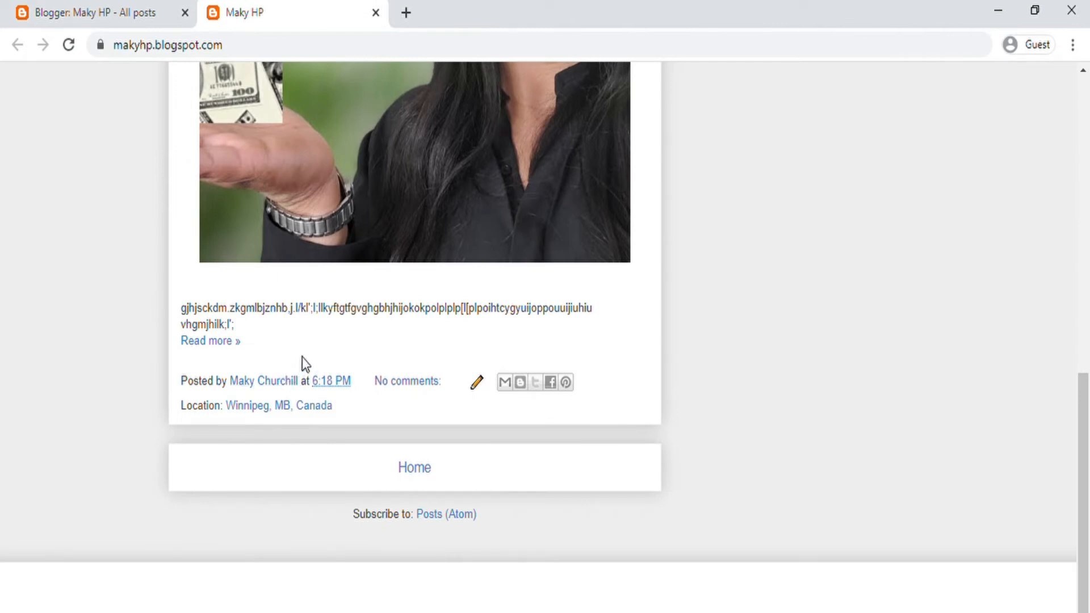
{"action": "scroll", "coordinate": [302, 357], "scroll_direction": "up", "scroll_amount": 5}
{"action": "scroll", "coordinate": [292, 227], "scroll_direction": "down", "scroll_amount": 5}
{"action": "scroll", "coordinate": [418, 294], "scroll_direction": "up", "scroll_amount": 7}
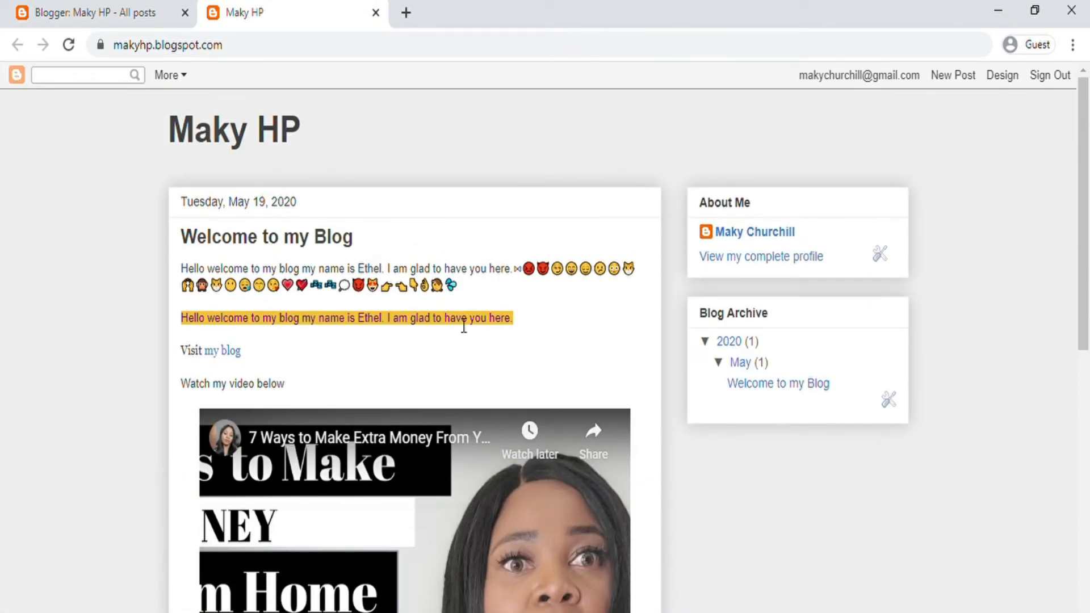
{"action": "scroll", "coordinate": [453, 321], "scroll_direction": "down", "scroll_amount": 5}
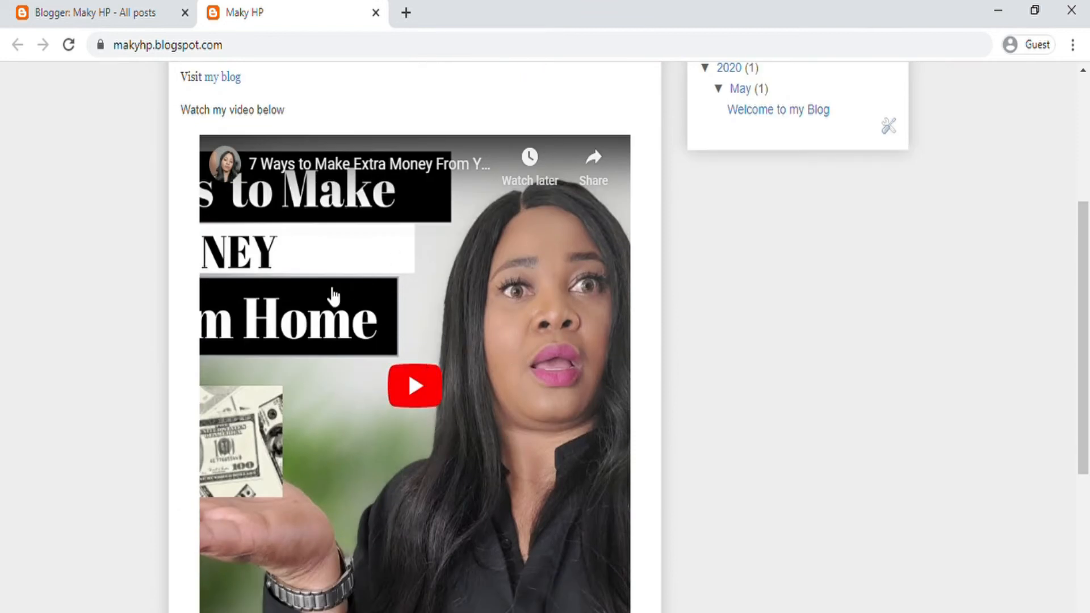
{"action": "scroll", "coordinate": [236, 209], "scroll_direction": "up", "scroll_amount": 2}
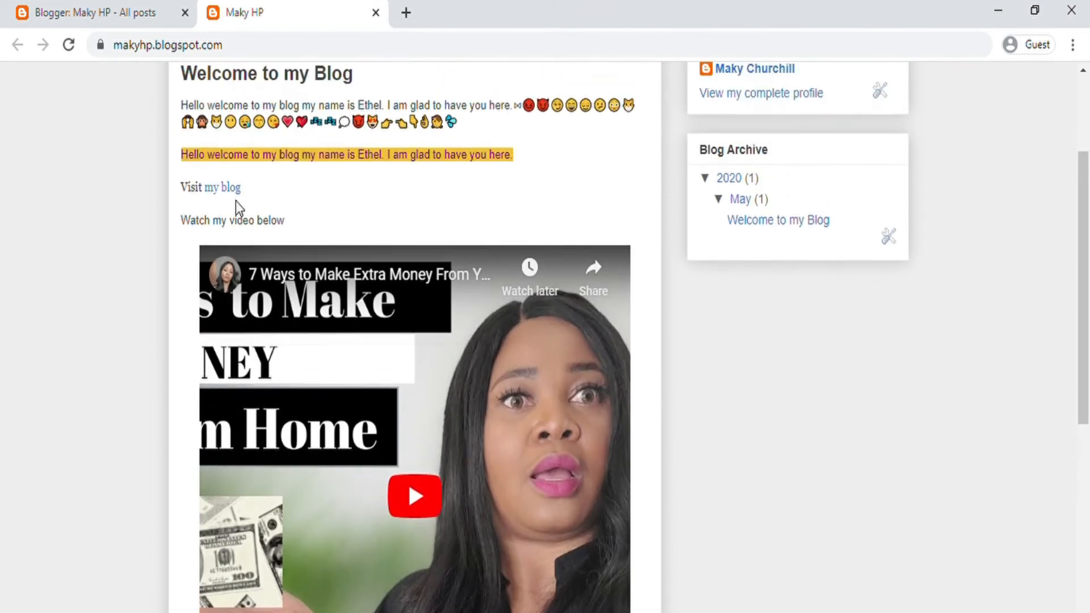
{"action": "scroll", "coordinate": [251, 282], "scroll_direction": "down", "scroll_amount": 2}
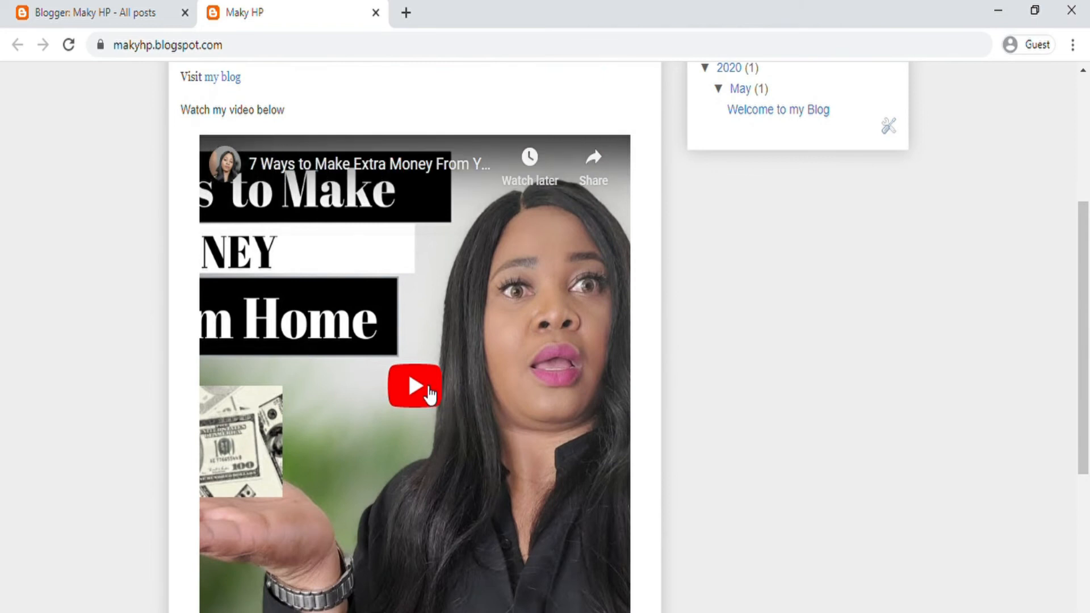
{"action": "scroll", "coordinate": [422, 392], "scroll_direction": "down", "scroll_amount": 1}
{"action": "scroll", "coordinate": [418, 380], "scroll_direction": "down", "scroll_amount": 5}
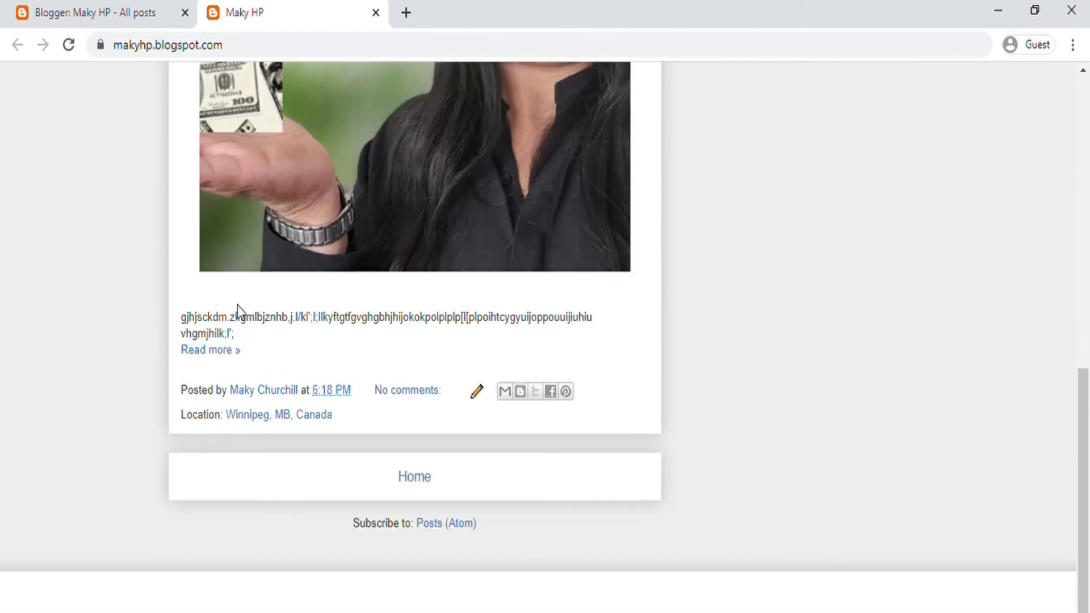
{"action": "scroll", "coordinate": [363, 324], "scroll_direction": "up", "scroll_amount": 10}
{"action": "scroll", "coordinate": [376, 391], "scroll_direction": "down", "scroll_amount": 2}
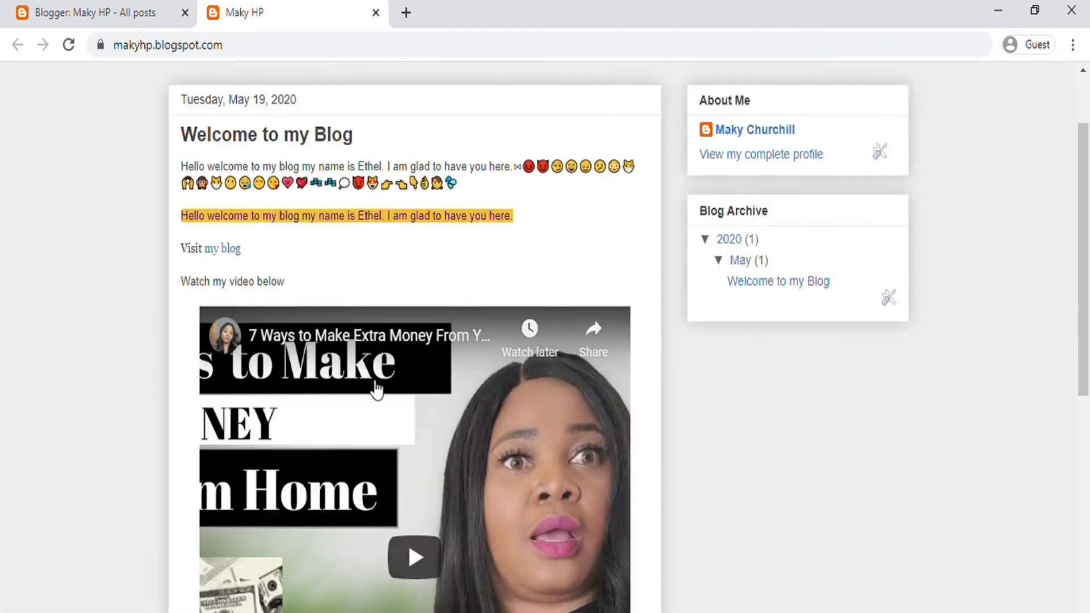
{"action": "scroll", "coordinate": [375, 391], "scroll_direction": "down", "scroll_amount": 3}
{"action": "scroll", "coordinate": [373, 384], "scroll_direction": "up", "scroll_amount": 3}
{"action": "scroll", "coordinate": [270, 261], "scroll_direction": "down", "scroll_amount": 8}
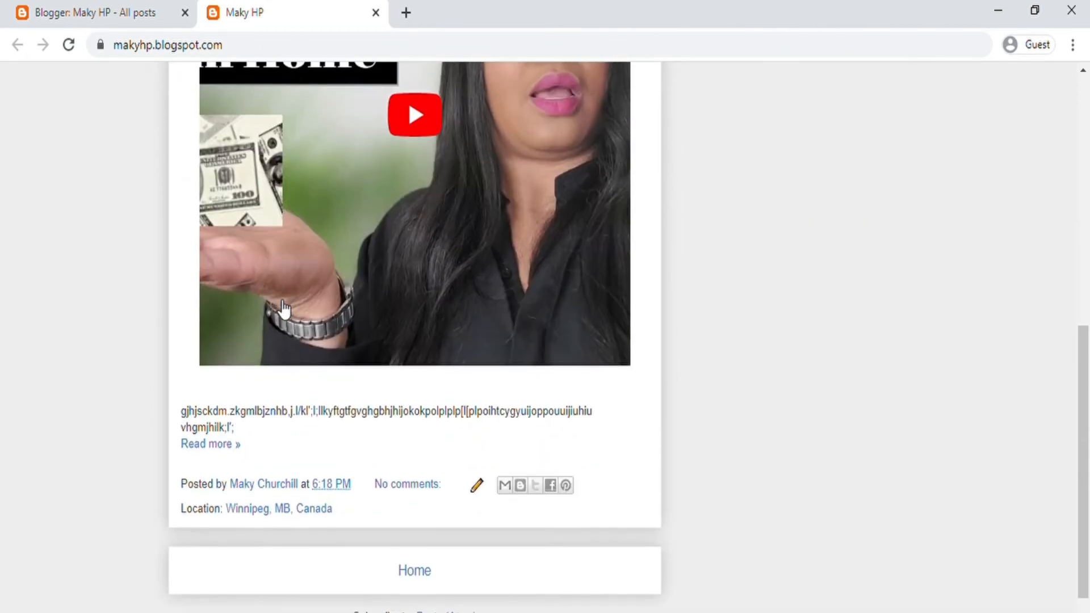
{"action": "scroll", "coordinate": [284, 310], "scroll_direction": "up", "scroll_amount": 10}
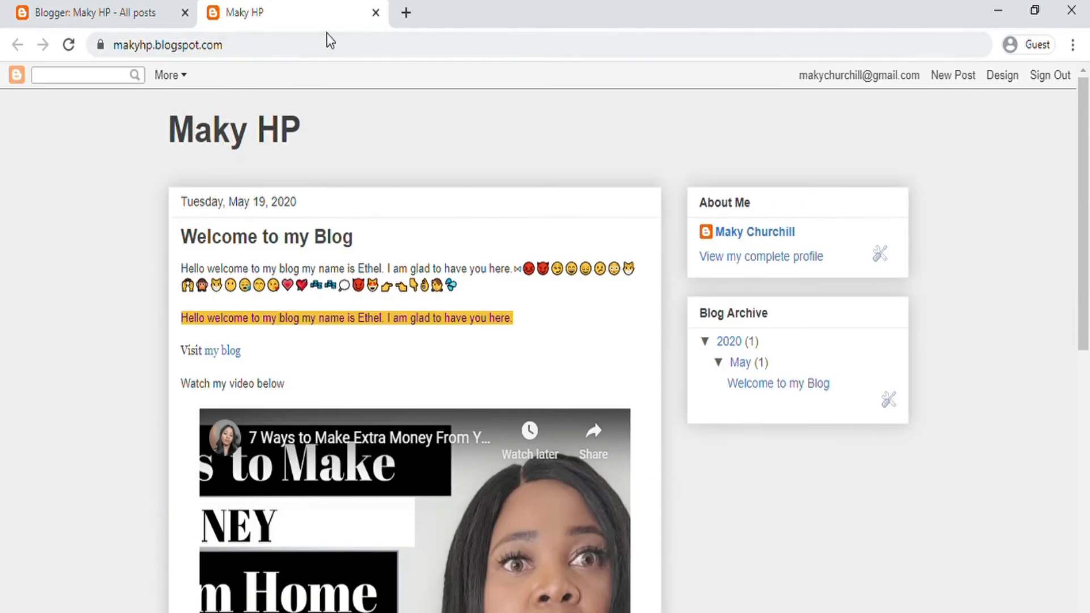
{"action": "scroll", "coordinate": [355, 227], "scroll_direction": "down", "scroll_amount": 10}
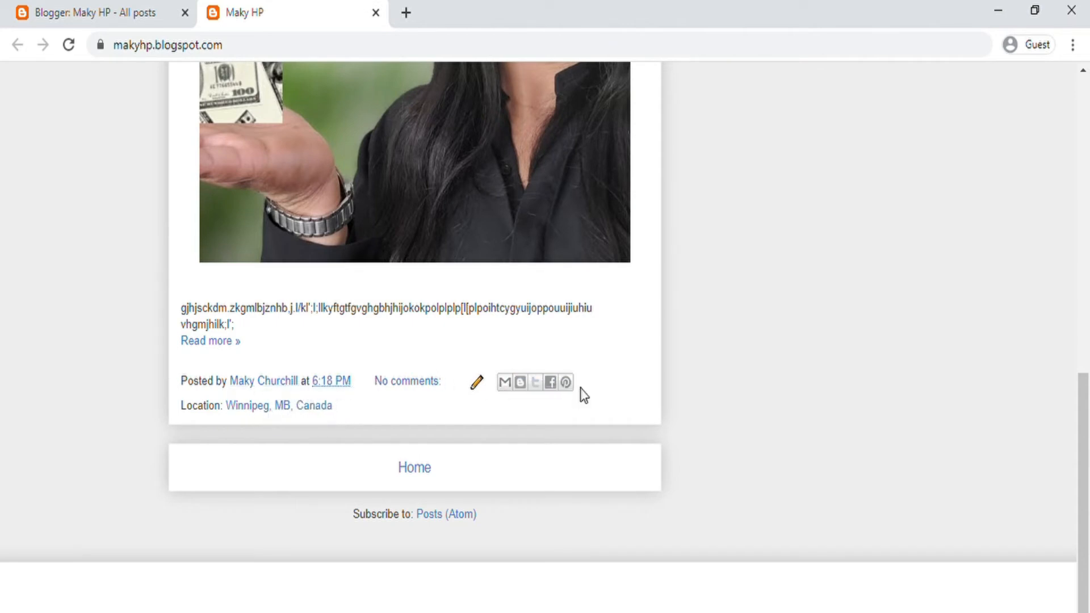
{"action": "scroll", "coordinate": [250, 281], "scroll_direction": "up", "scroll_amount": 8}
{"action": "scroll", "coordinate": [250, 281], "scroll_direction": "up", "scroll_amount": 3}
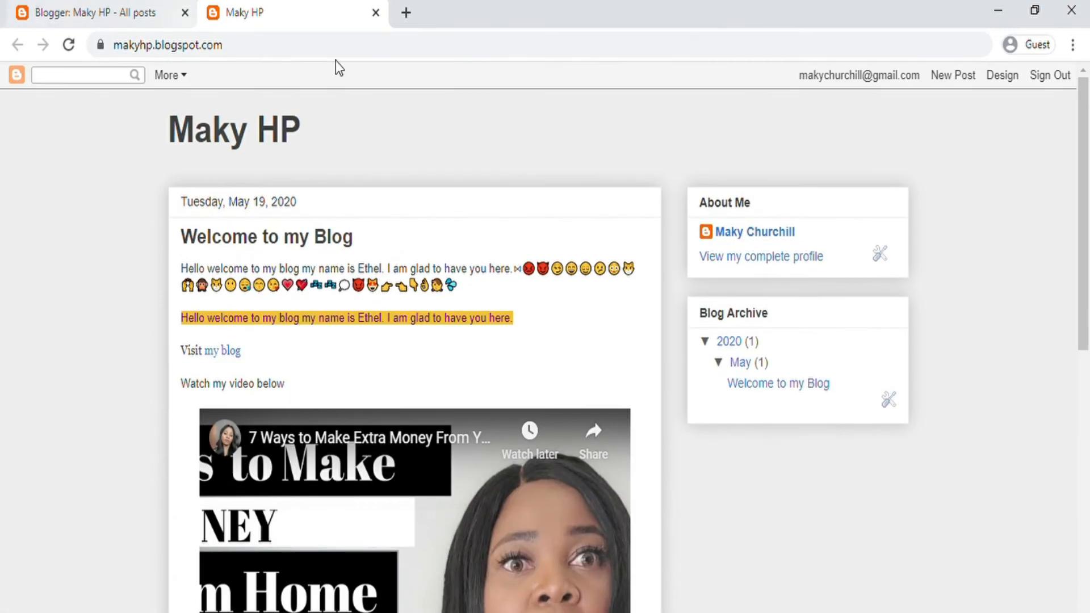
Step: Close the blog tab and review Overview stats: 1 pageview today from a google.com source
{"action": "left_click", "coordinate": [375, 13]}
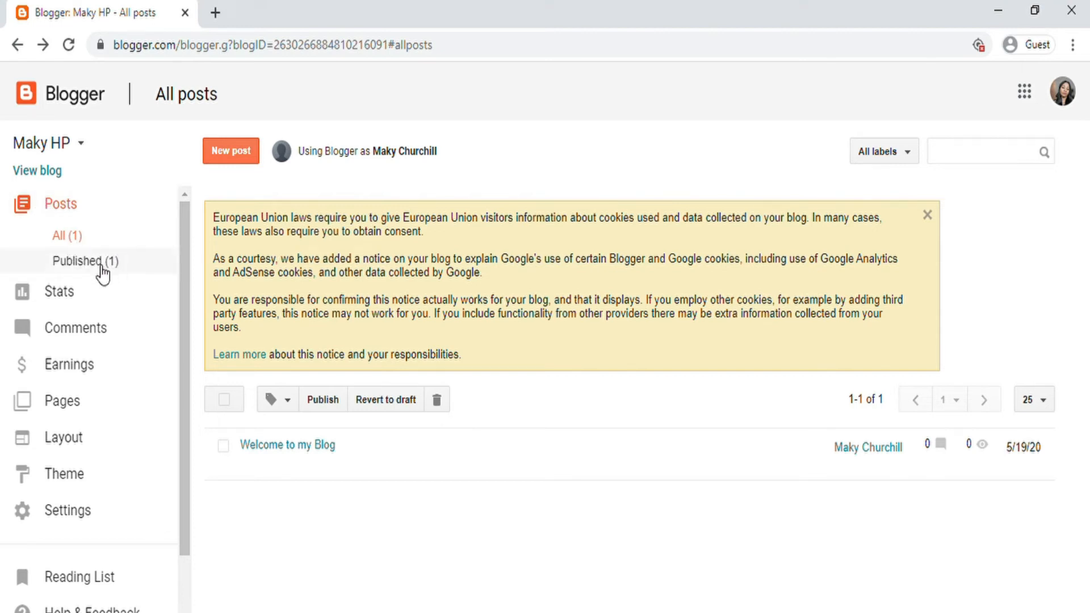
{"action": "left_click", "coordinate": [71, 300]}
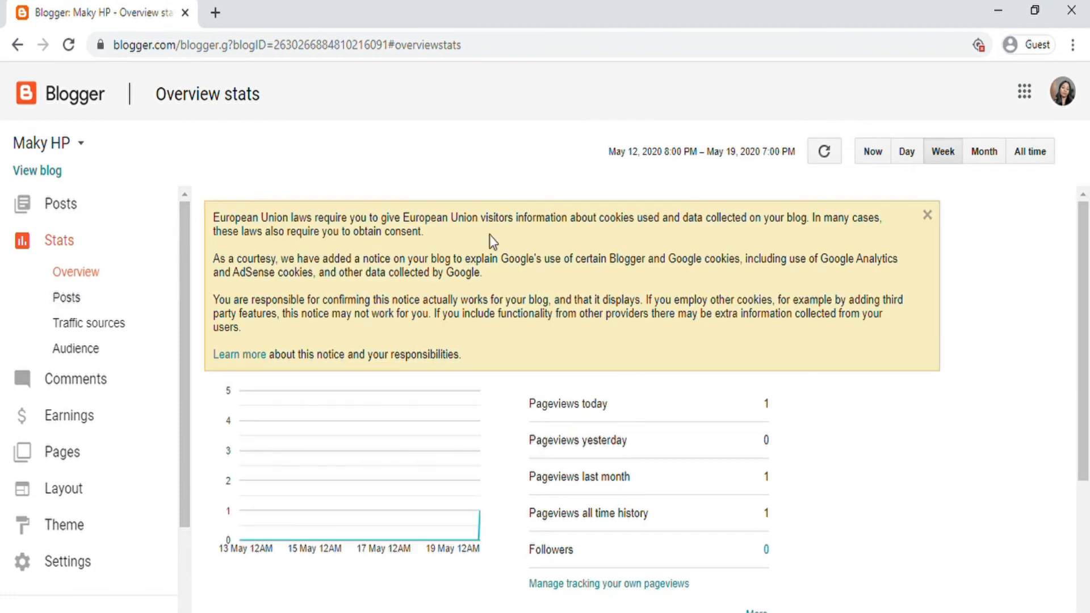
{"action": "scroll", "coordinate": [537, 341], "scroll_direction": "down", "scroll_amount": 3}
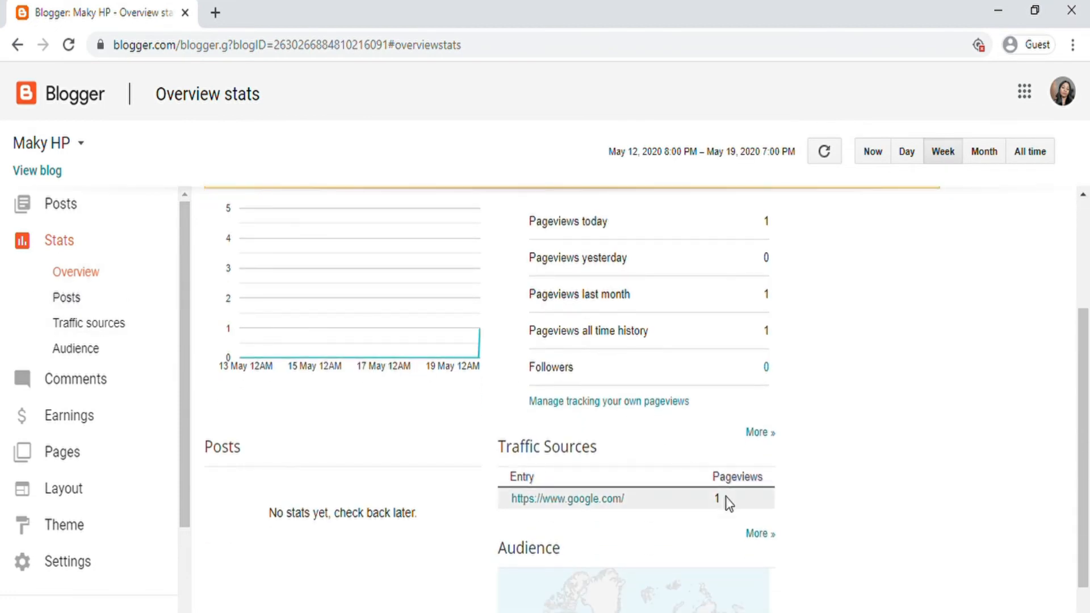
{"action": "scroll", "coordinate": [701, 514], "scroll_direction": "up", "scroll_amount": 3}
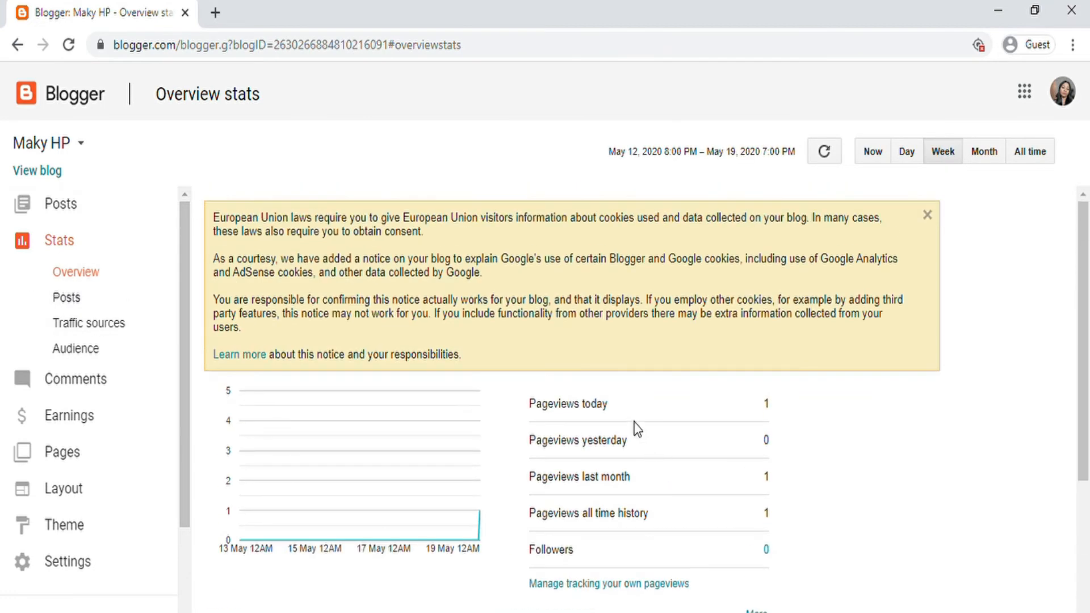
{"action": "scroll", "coordinate": [621, 397], "scroll_direction": "down", "scroll_amount": 5}
{"action": "scroll", "coordinate": [621, 398], "scroll_direction": "up", "scroll_amount": 5}
{"action": "scroll", "coordinate": [762, 414], "scroll_direction": "down", "scroll_amount": 5}
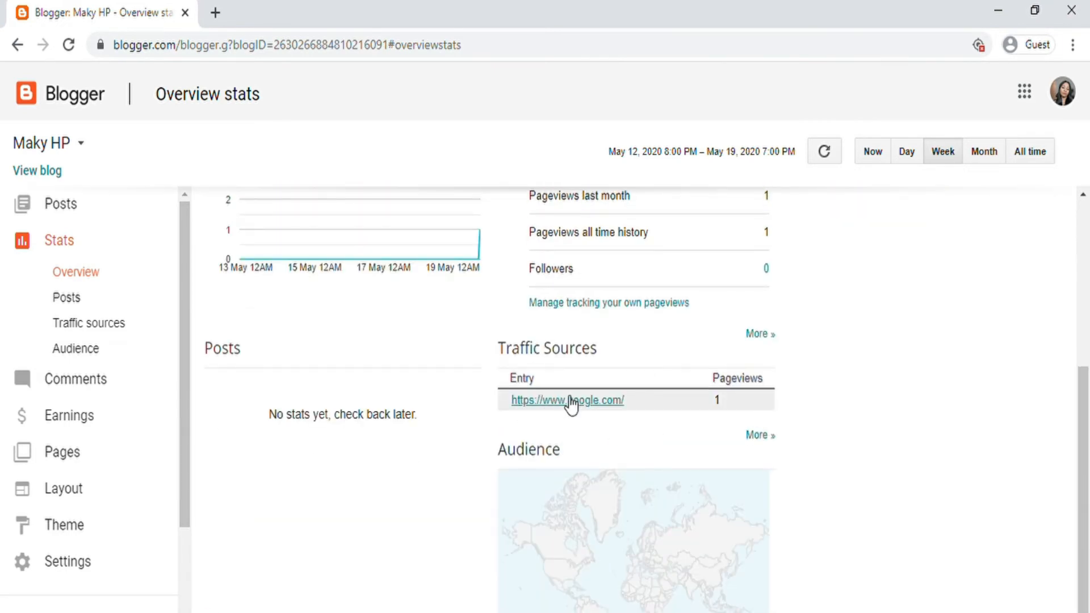
{"action": "scroll", "coordinate": [619, 375], "scroll_direction": "up", "scroll_amount": 3}
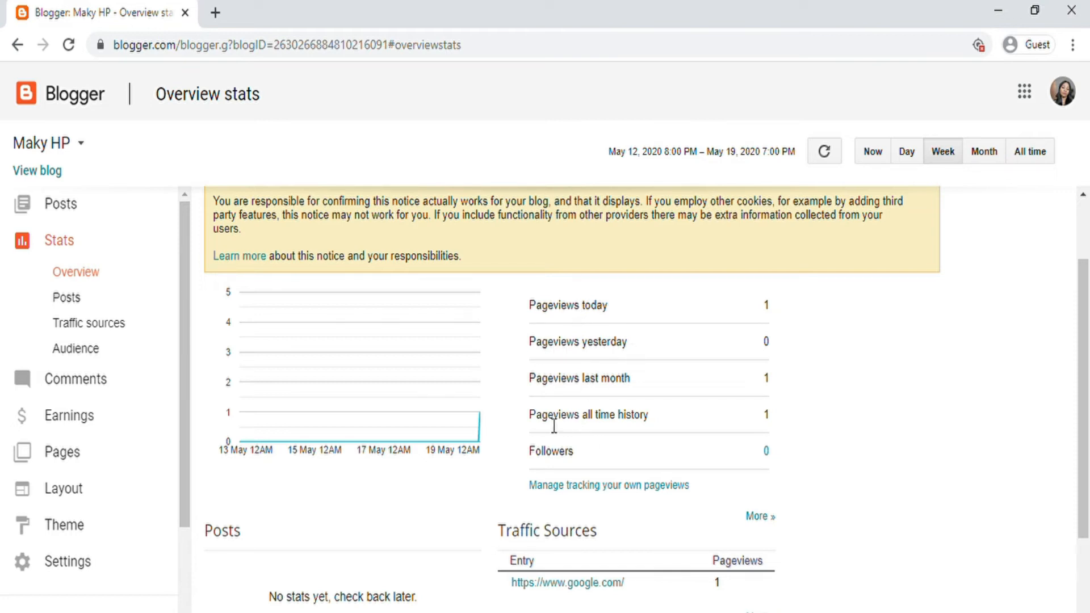
{"action": "left_click", "coordinate": [568, 486]}
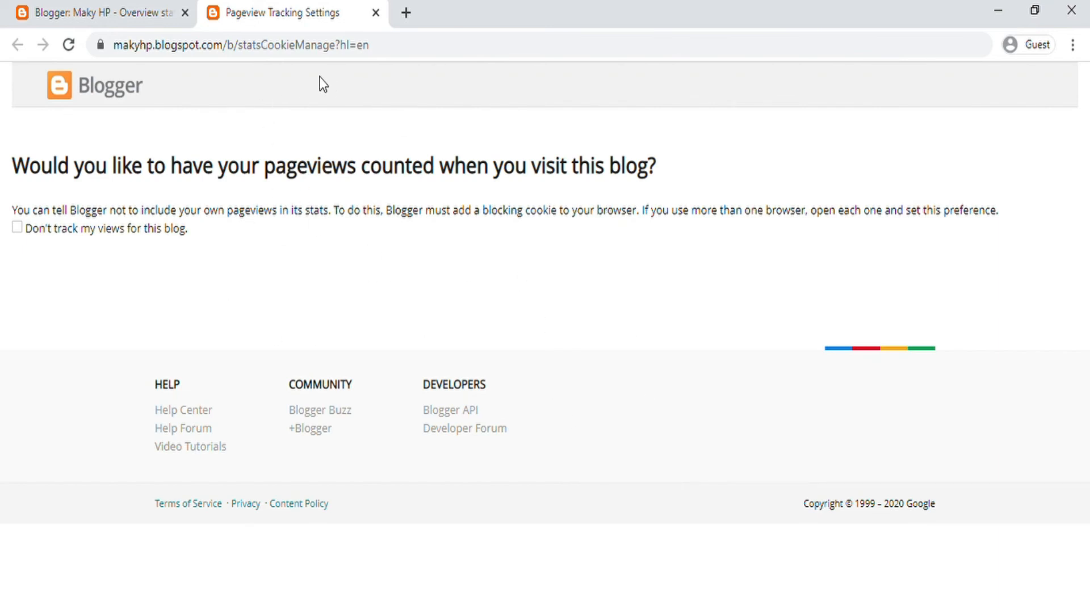
{"action": "left_click", "coordinate": [376, 12]}
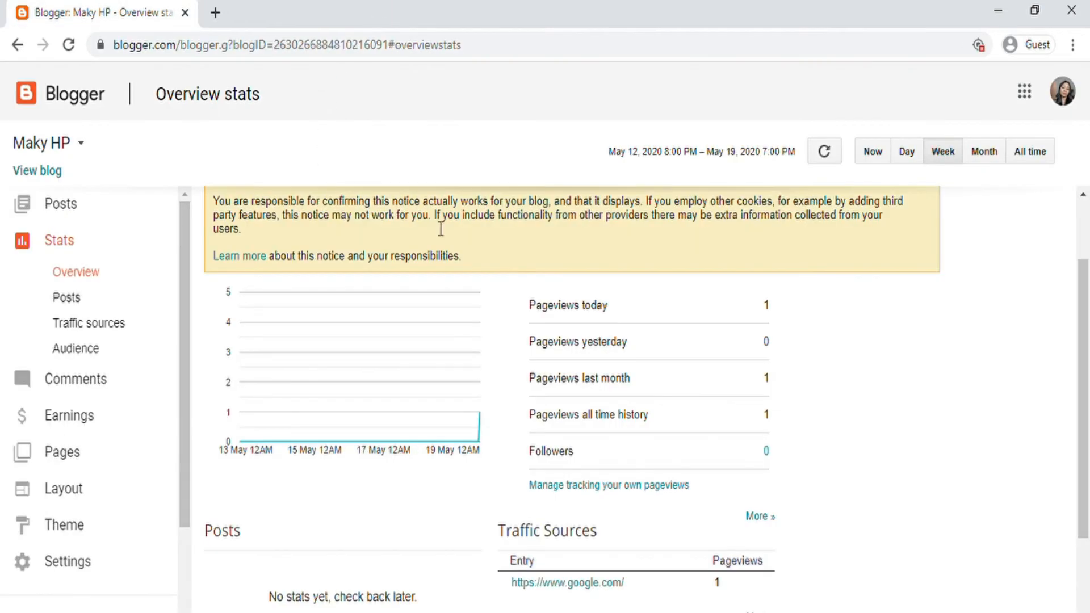
{"action": "scroll", "coordinate": [440, 229], "scroll_direction": "down", "scroll_amount": 3}
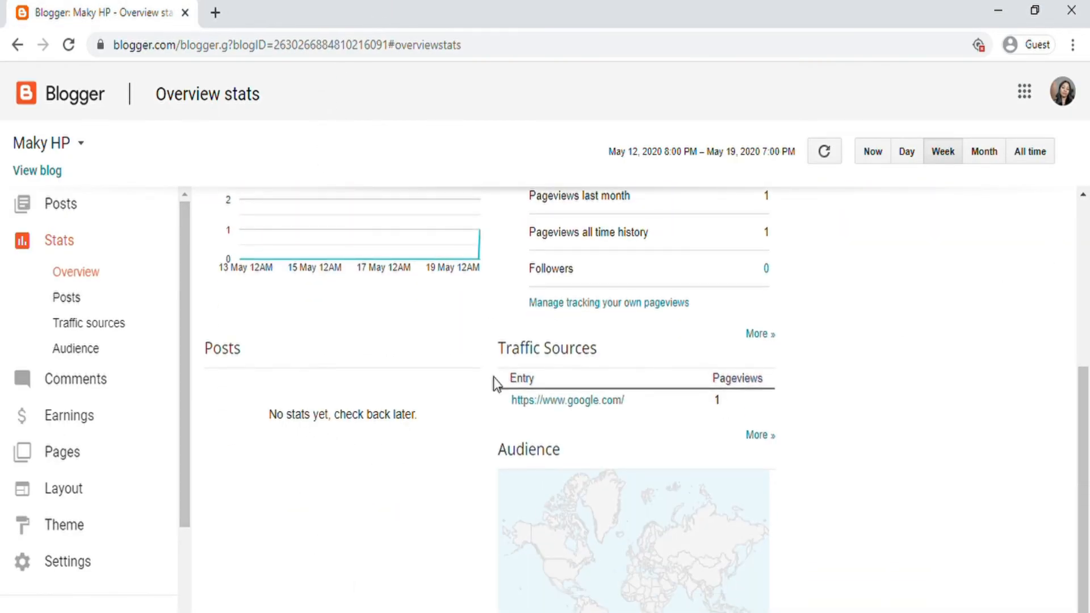
{"action": "scroll", "coordinate": [403, 408], "scroll_direction": "up", "scroll_amount": 5}
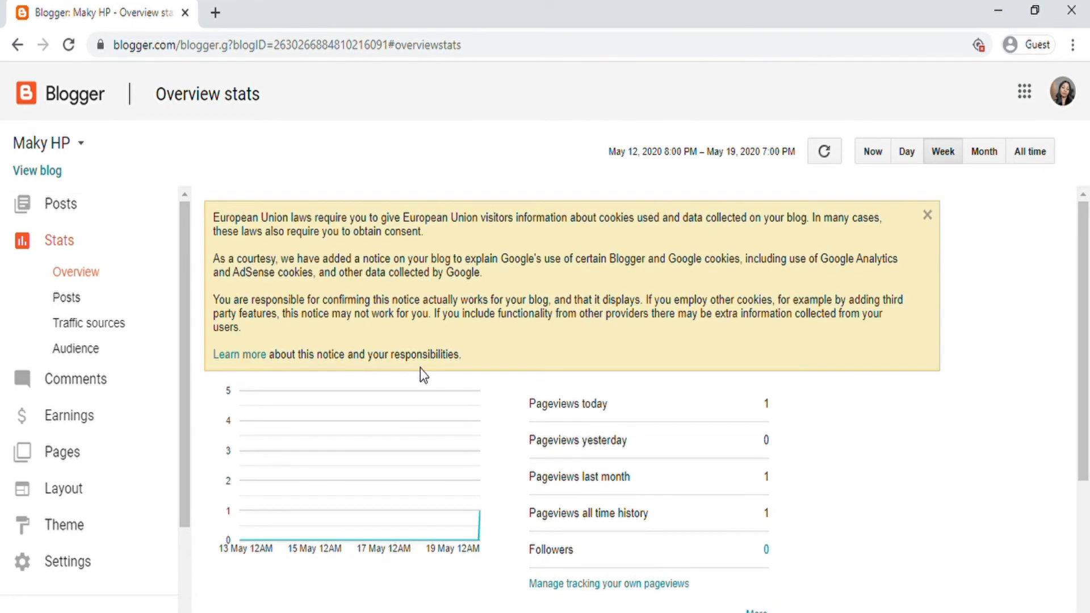
{"action": "scroll", "coordinate": [423, 374], "scroll_direction": "down", "scroll_amount": 5}
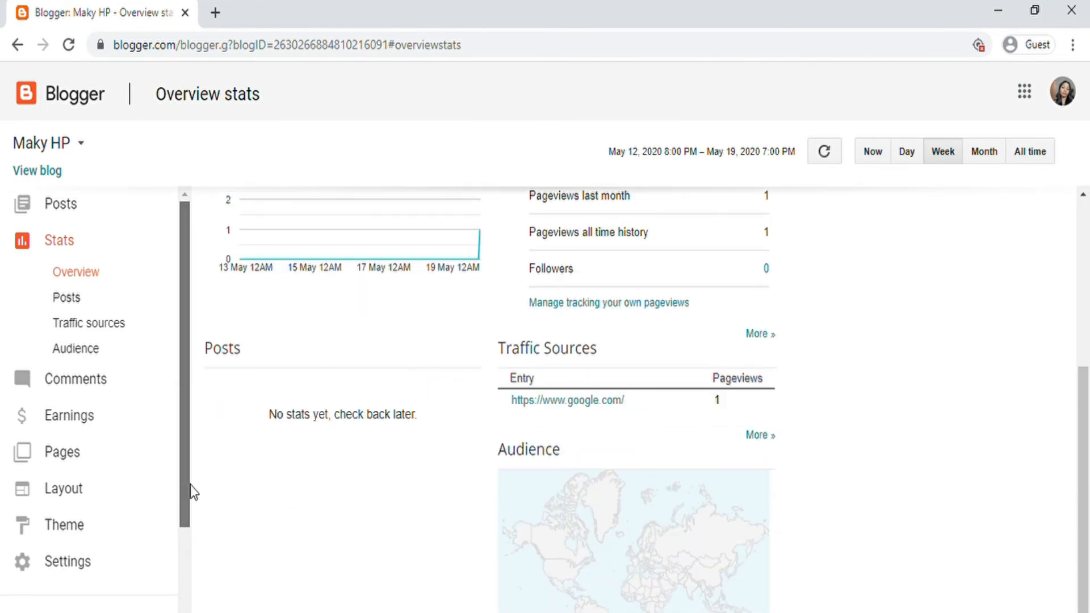
{"action": "scroll", "coordinate": [189, 485], "scroll_direction": "down", "scroll_amount": 3}
{"action": "scroll", "coordinate": [676, 367], "scroll_direction": "up", "scroll_amount": 5}
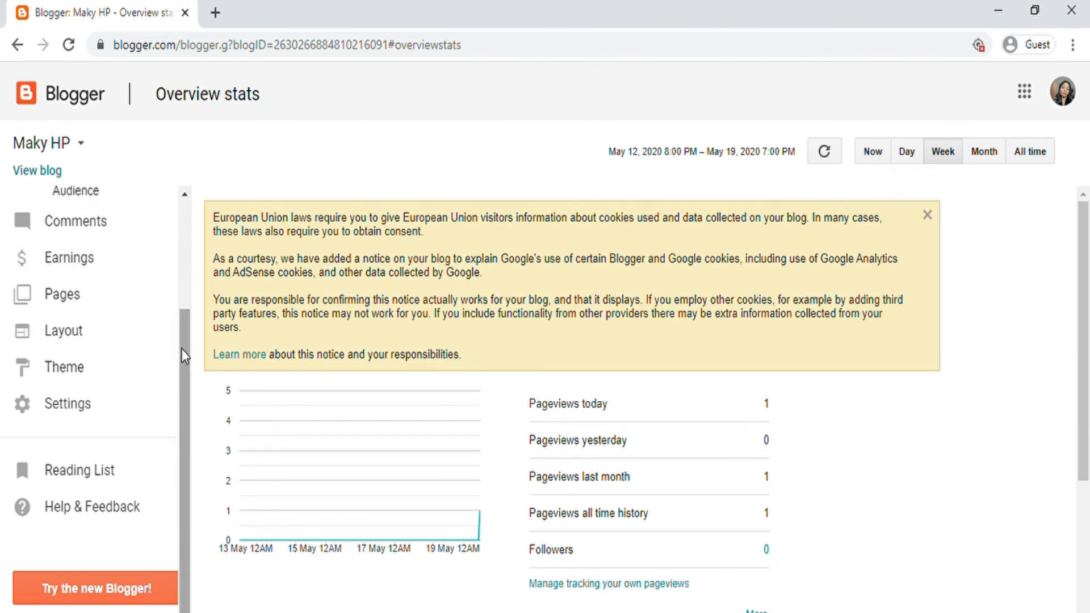
{"action": "left_click_drag", "start_coordinate": [182, 348], "coordinate": [194, 225]}
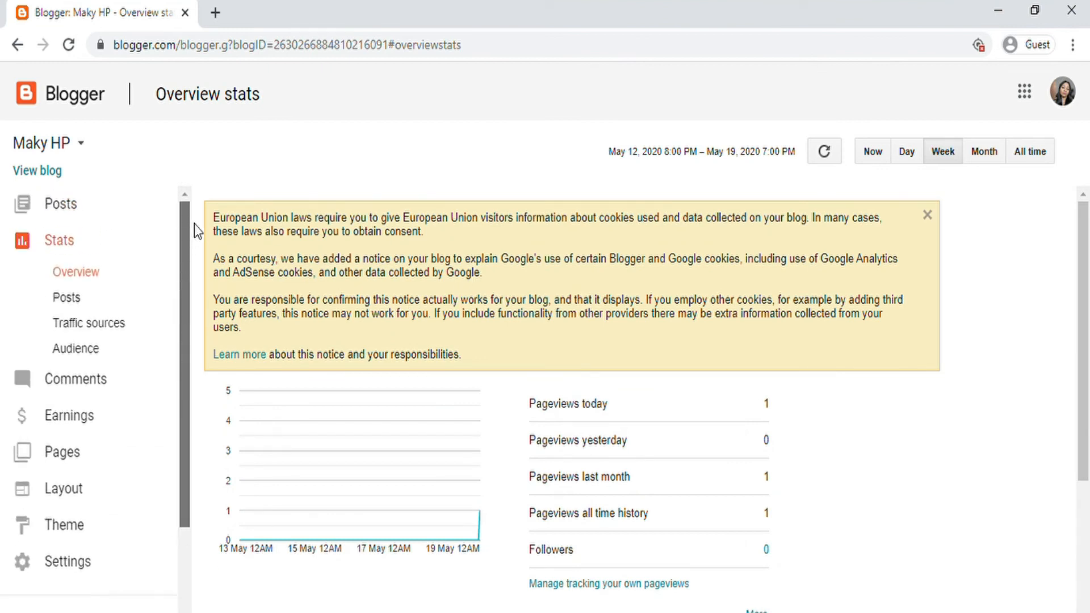
Step: Browse the Posts, Traffic sources and Audience stats, ending on pageviews by country, browser and OS
{"action": "left_click", "coordinate": [68, 298]}
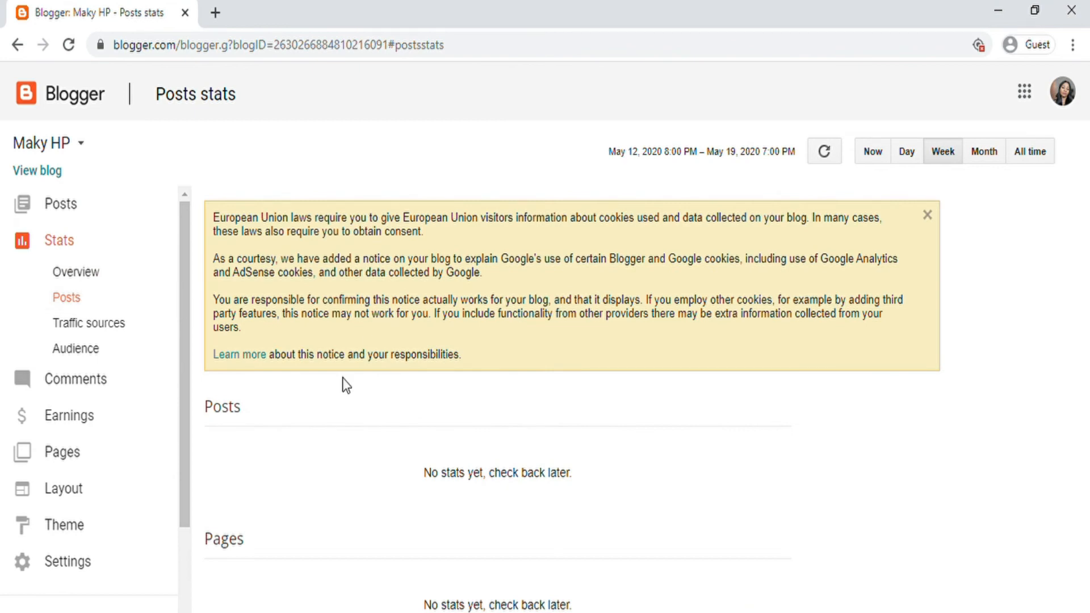
{"action": "left_click", "coordinate": [86, 325]}
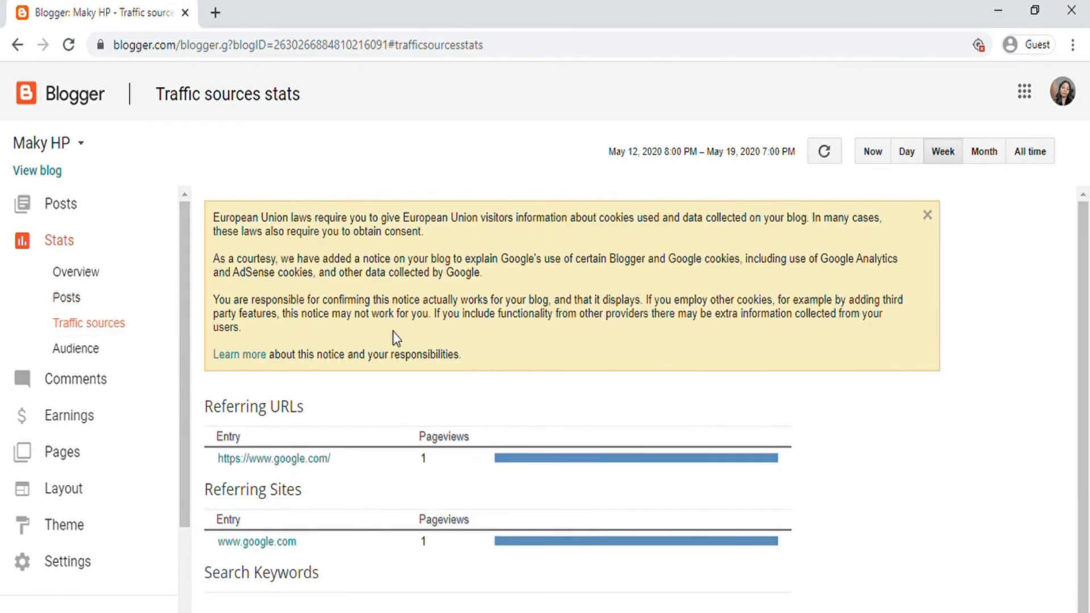
{"action": "scroll", "coordinate": [375, 448], "scroll_direction": "down", "scroll_amount": 1}
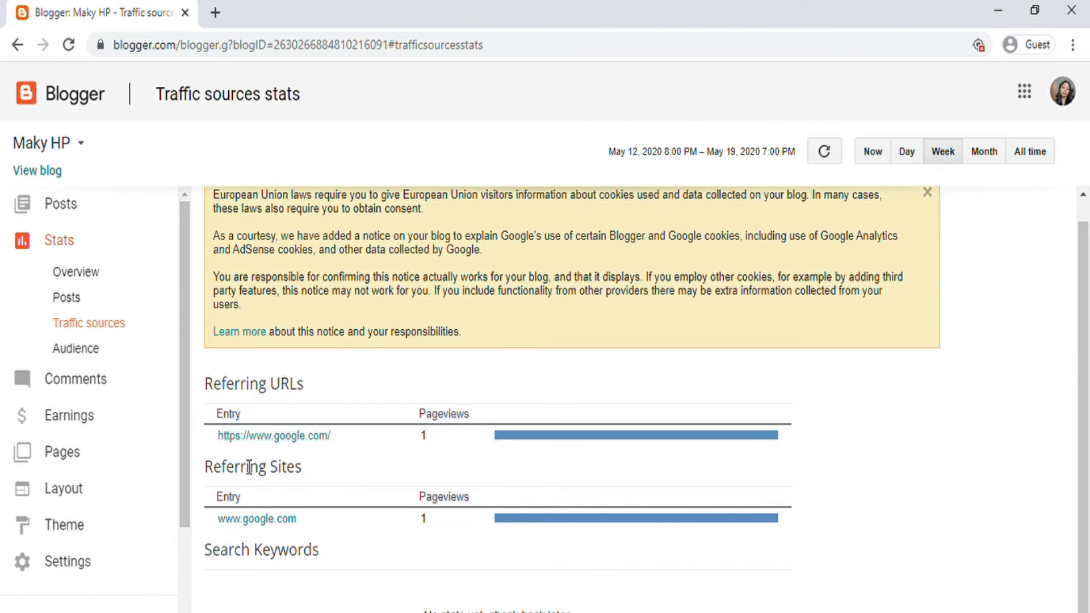
{"action": "left_click", "coordinate": [76, 350]}
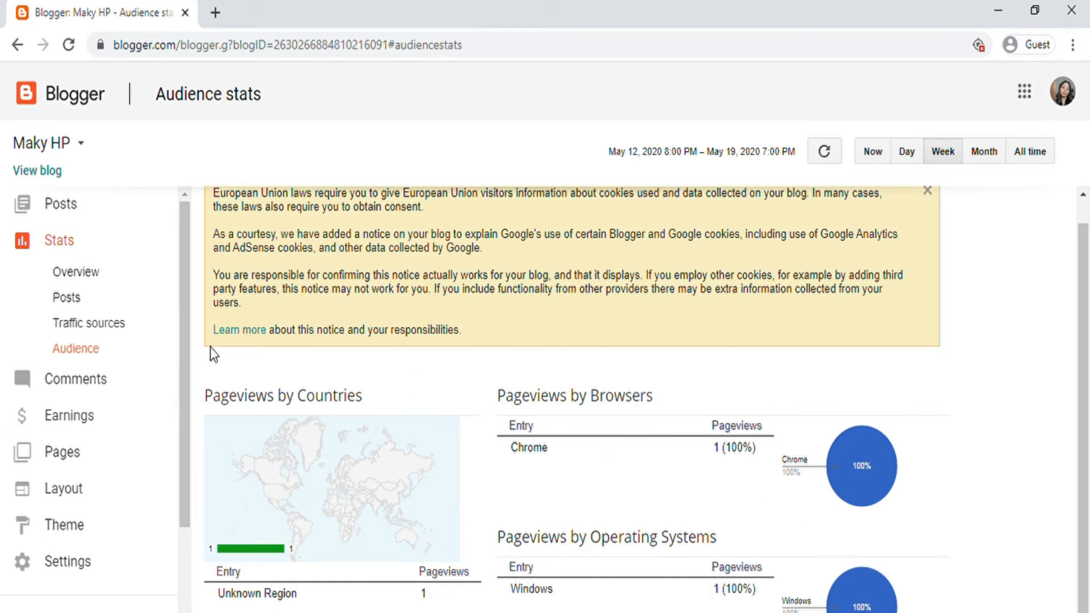
Step: Open the published comments, select them all, then check the Spam list, which is empty
{"action": "left_click", "coordinate": [73, 381]}
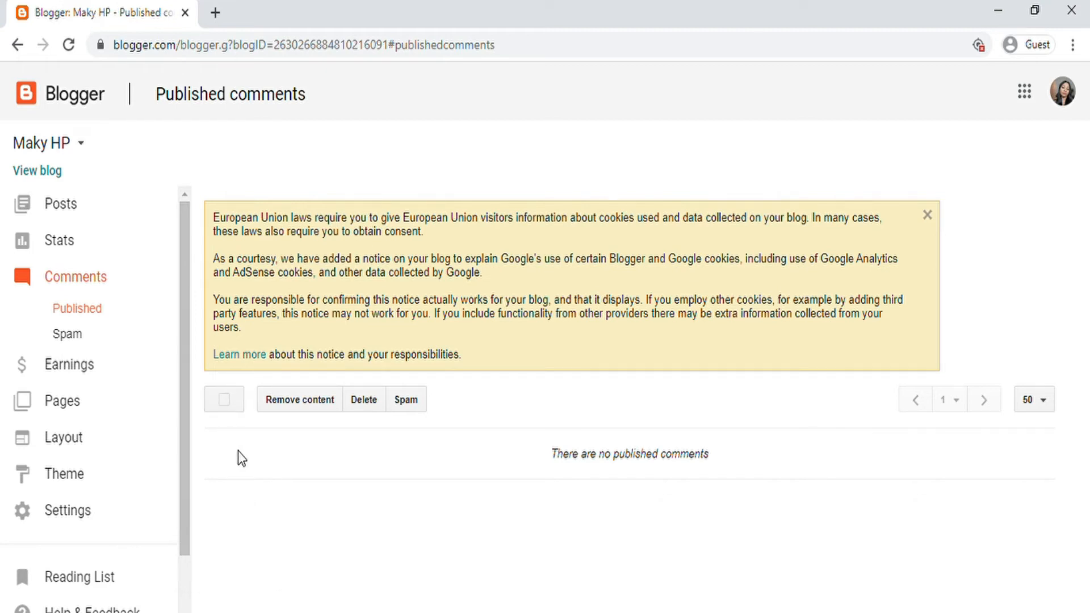
{"action": "left_click", "coordinate": [223, 400]}
{"action": "left_click", "coordinate": [76, 339]}
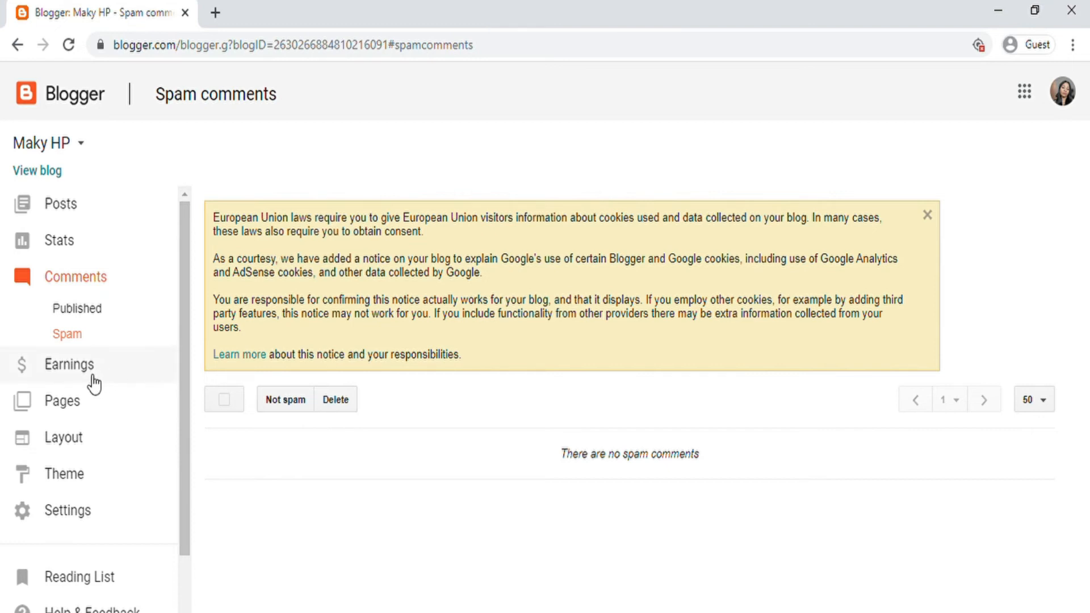
Step: View the Earnings page's AdSense overview, which says Maky HP doesn't currently qualify
{"action": "left_click", "coordinate": [61, 372]}
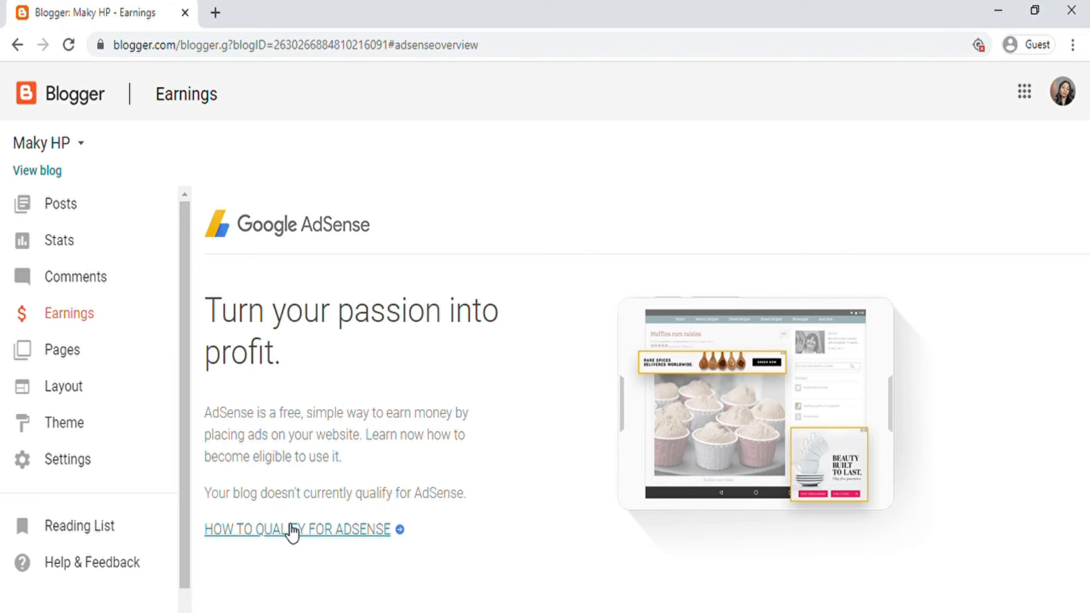
{"action": "left_click", "coordinate": [337, 531]}
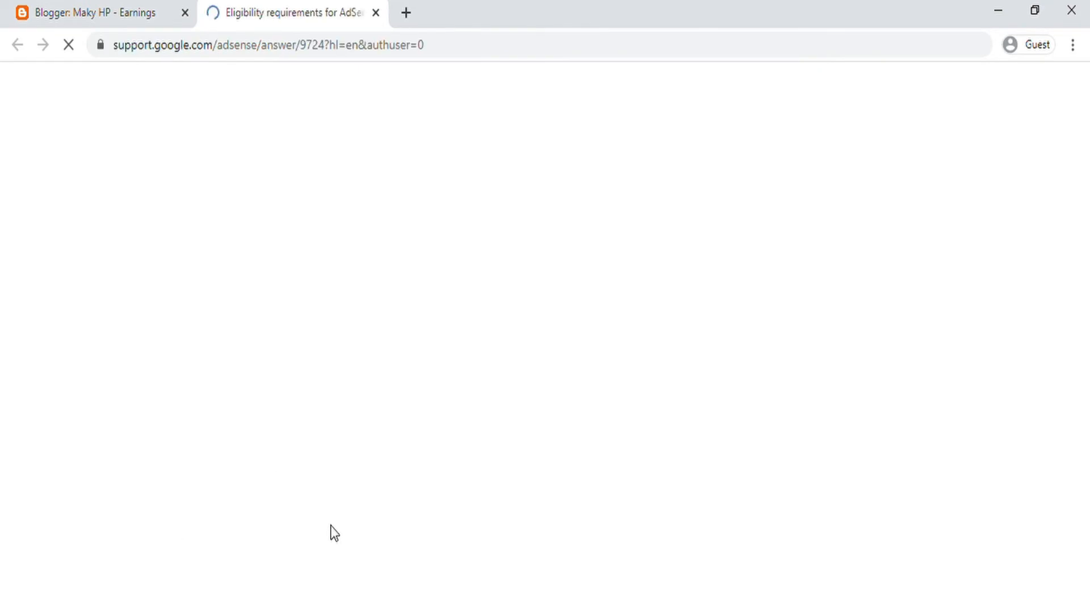
{"action": "scroll", "coordinate": [362, 384], "scroll_direction": "down", "scroll_amount": 2}
{"action": "scroll", "coordinate": [363, 385], "scroll_direction": "down", "scroll_amount": 2}
{"action": "scroll", "coordinate": [338, 390], "scroll_direction": "up", "scroll_amount": 3}
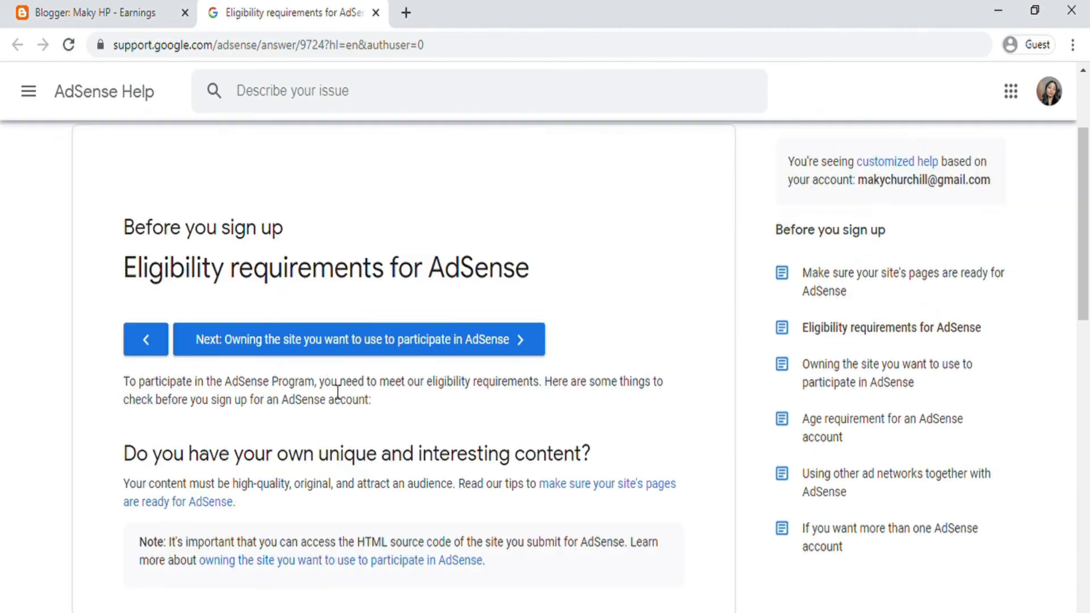
{"action": "scroll", "coordinate": [408, 300], "scroll_direction": "down", "scroll_amount": 1}
{"action": "scroll", "coordinate": [391, 298], "scroll_direction": "down", "scroll_amount": 5}
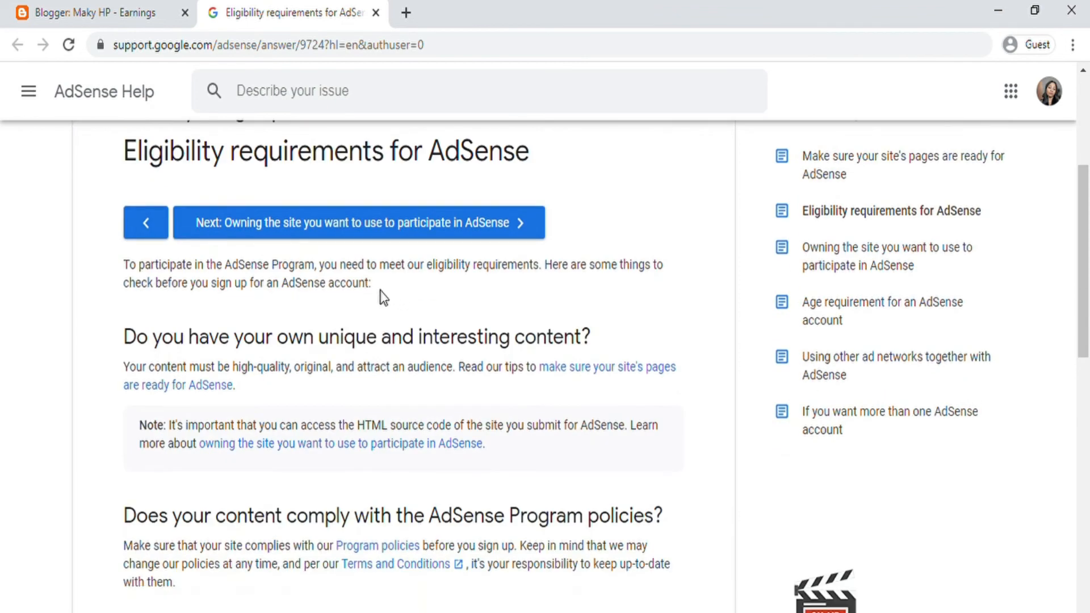
{"action": "scroll", "coordinate": [365, 296], "scroll_direction": "up", "scroll_amount": 5}
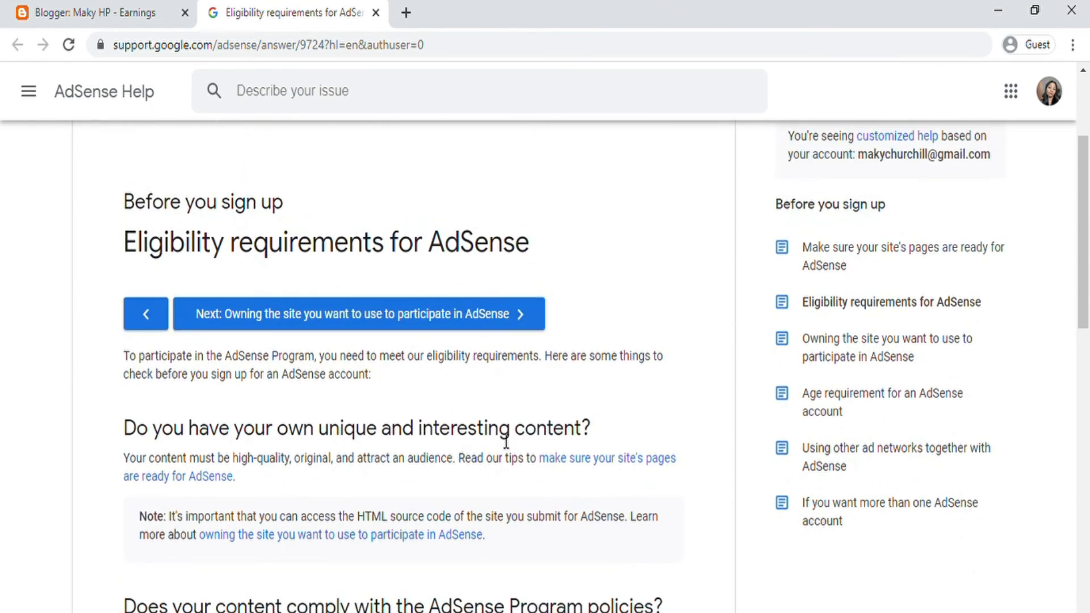
{"action": "scroll", "coordinate": [506, 440], "scroll_direction": "down", "scroll_amount": 3}
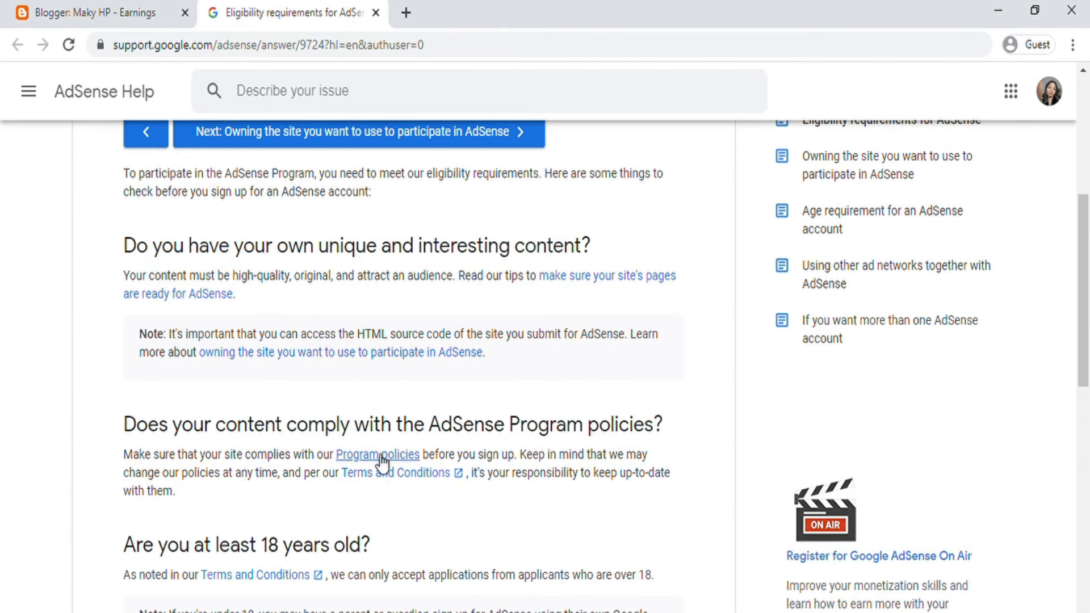
{"action": "scroll", "coordinate": [397, 418], "scroll_direction": "down", "scroll_amount": 6}
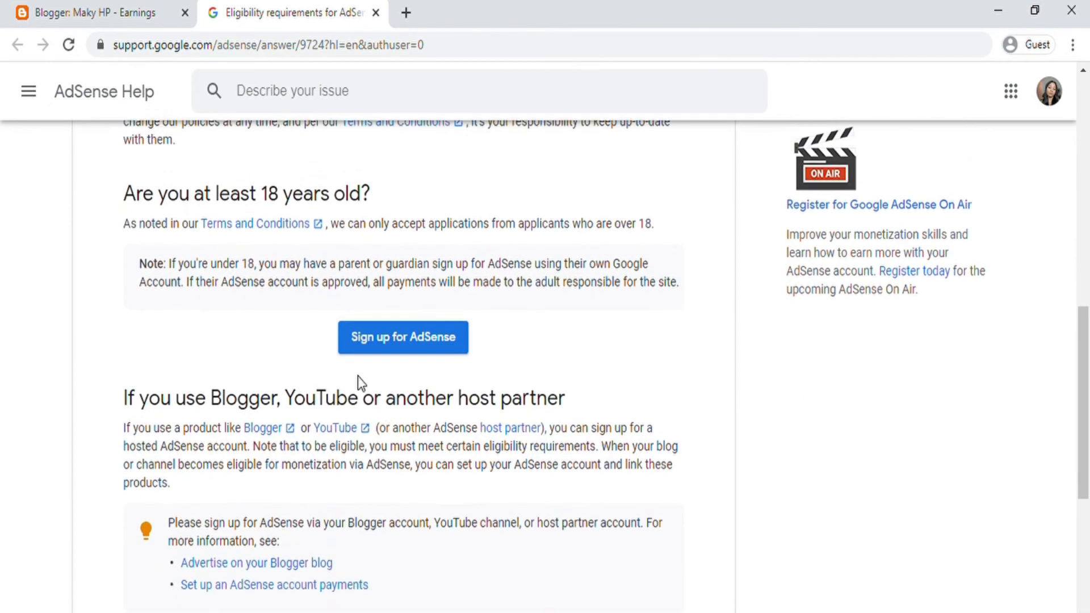
{"action": "scroll", "coordinate": [318, 375], "scroll_direction": "up", "scroll_amount": 3}
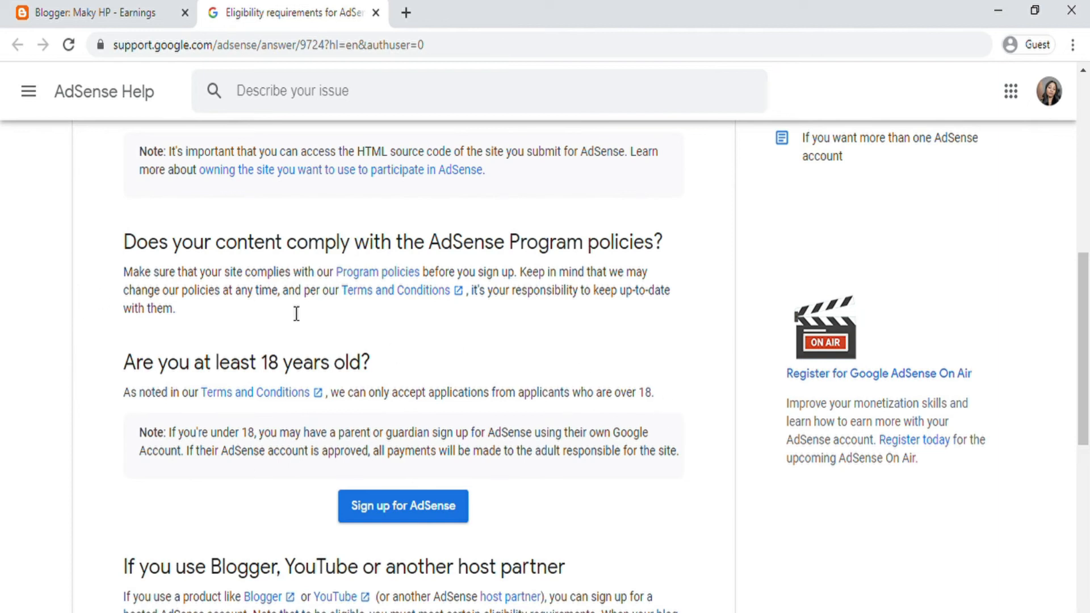
{"action": "scroll", "coordinate": [250, 392], "scroll_direction": "down", "scroll_amount": 1}
{"action": "scroll", "coordinate": [250, 393], "scroll_direction": "down", "scroll_amount": 2}
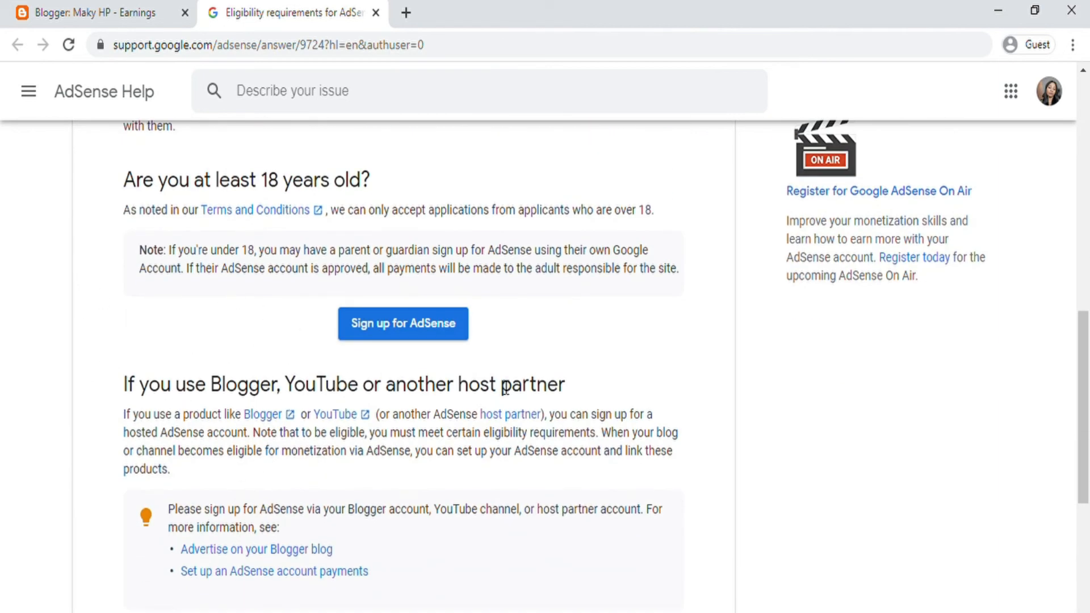
{"action": "left_click", "coordinate": [376, 13]}
{"action": "scroll", "coordinate": [120, 360], "scroll_direction": "down", "scroll_amount": 2}
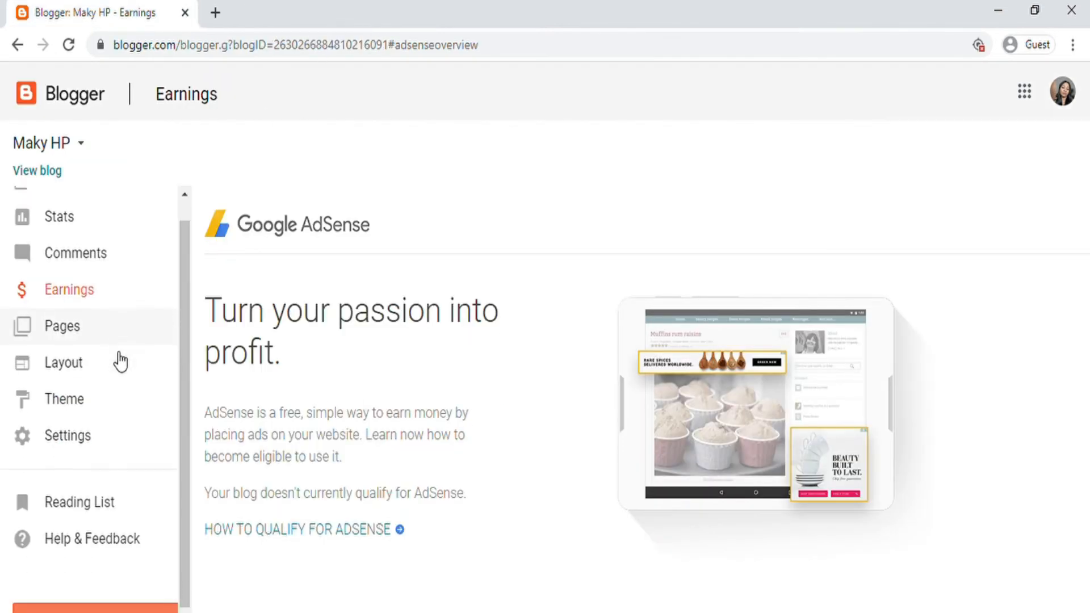
Step: Go to Pages and start a new blank page for Maky HP
{"action": "left_click", "coordinate": [67, 281]}
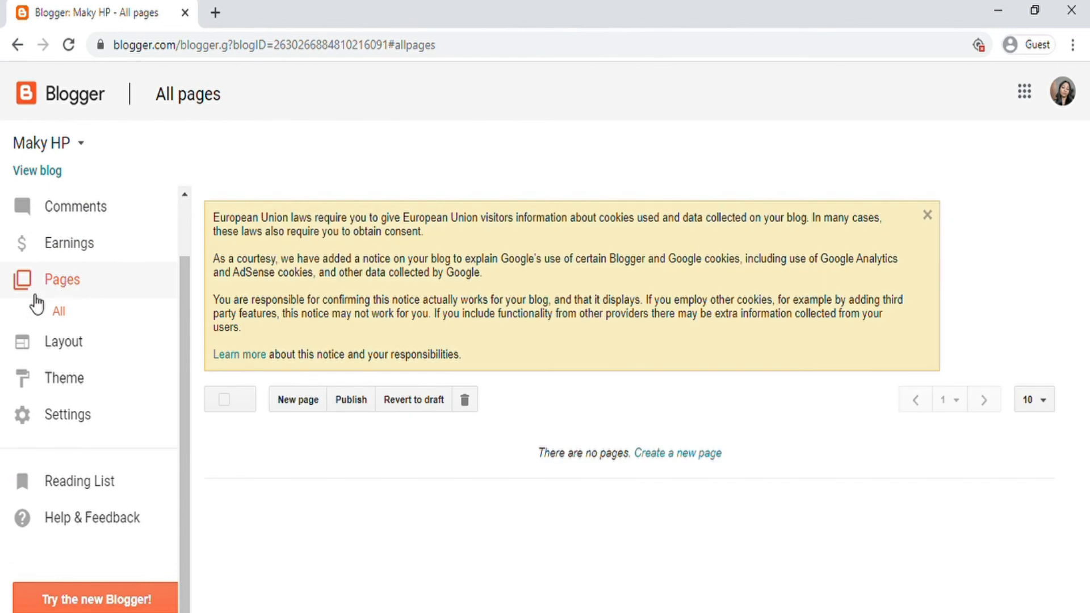
{"action": "left_click", "coordinate": [308, 407]}
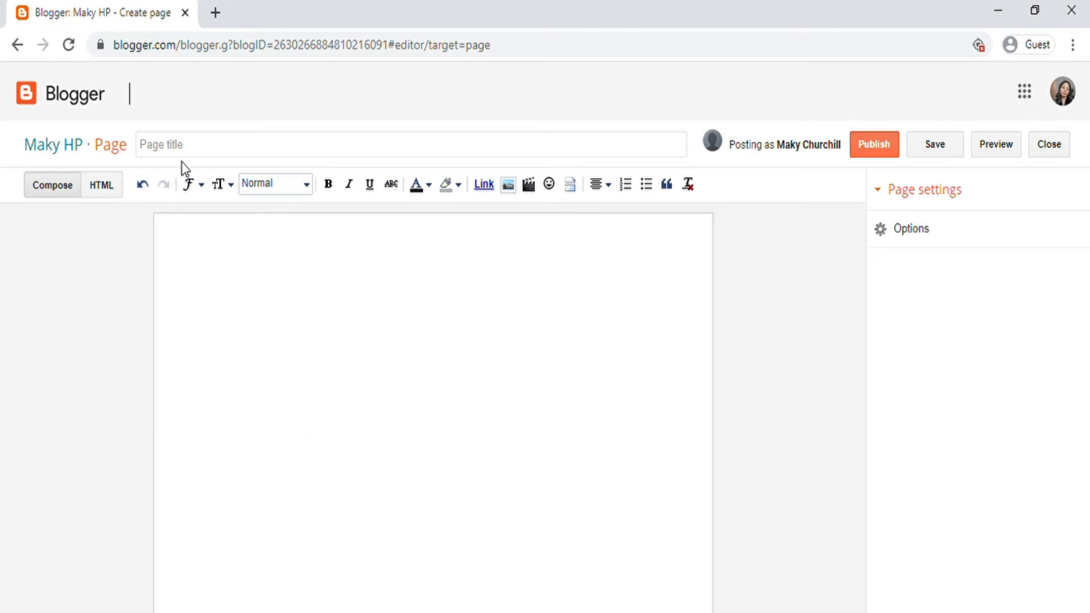
Step: Publish a new page titled 'Make money online', then return to the All pages list
{"action": "left_click", "coordinate": [190, 146]}
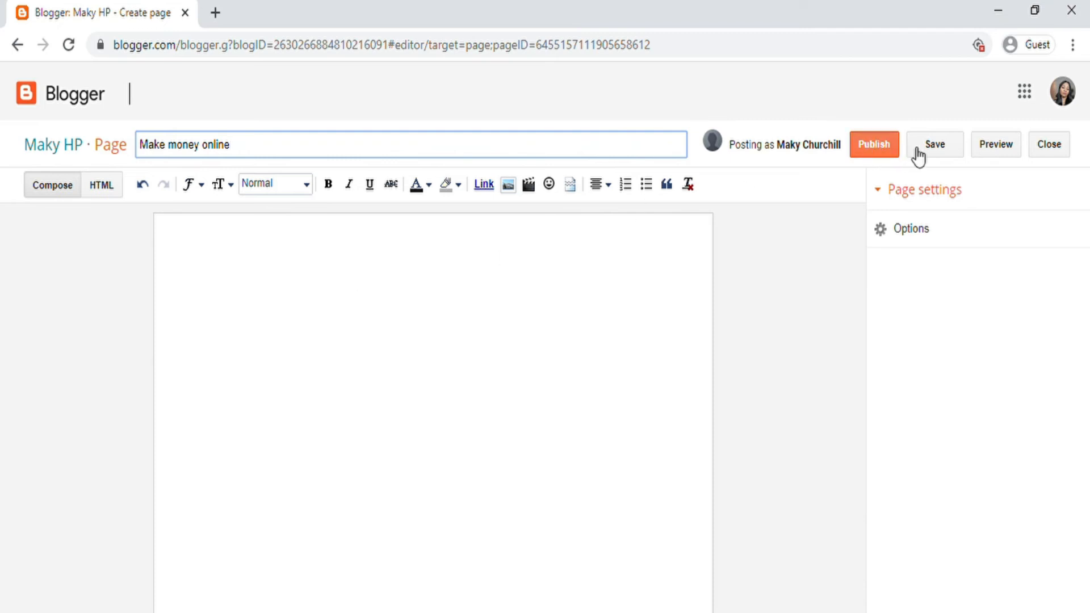
{"action": "left_click", "coordinate": [892, 159]}
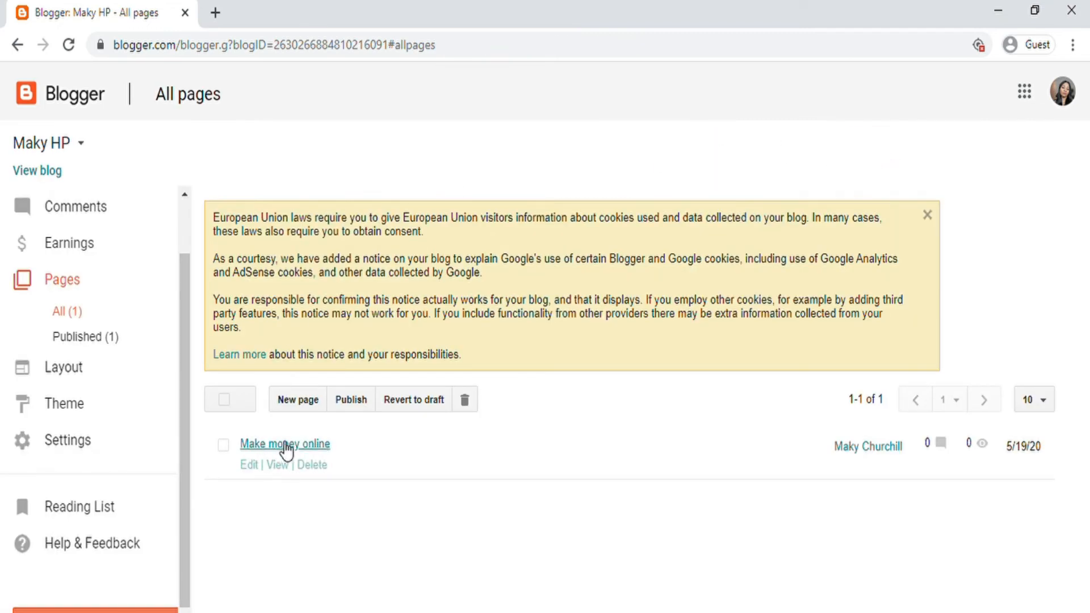
{"action": "left_click", "coordinate": [255, 466]}
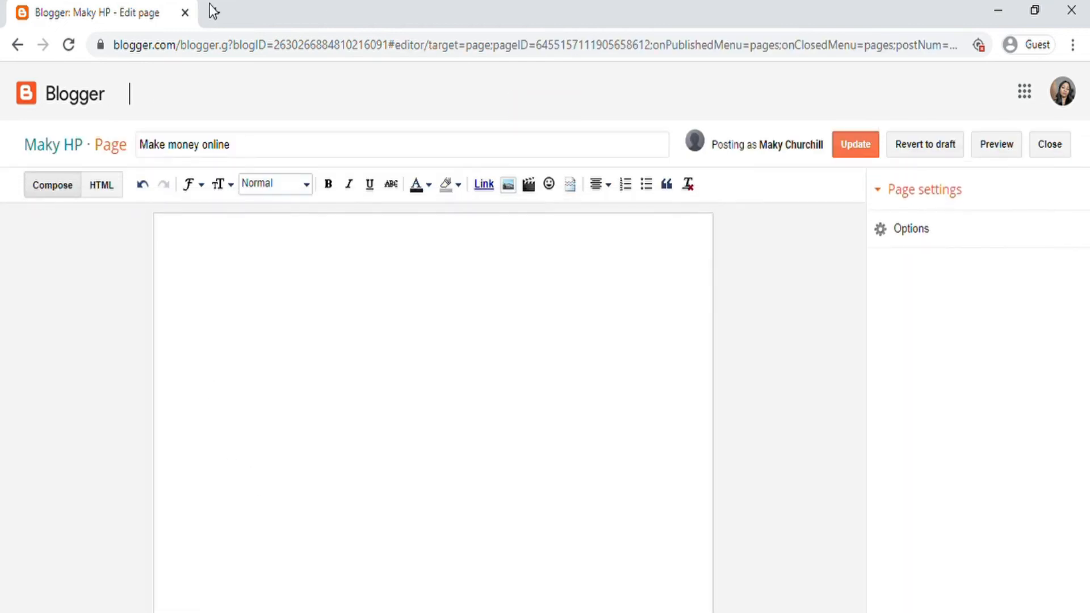
{"action": "left_click", "coordinate": [257, 301]}
{"action": "left_click", "coordinate": [17, 45]}
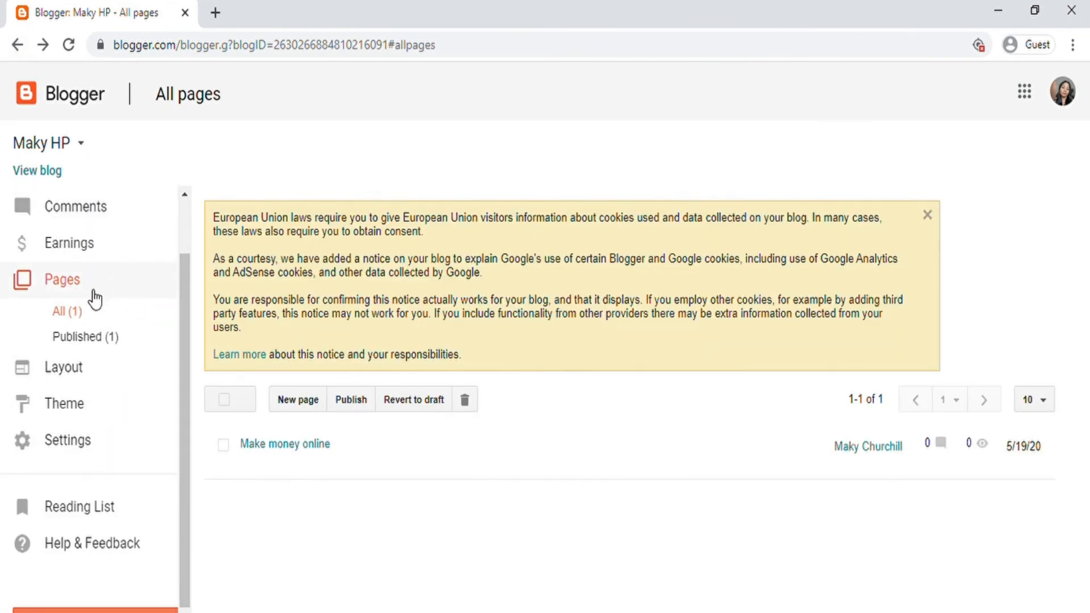
{"action": "scroll", "coordinate": [136, 309], "scroll_direction": "up", "scroll_amount": 2}
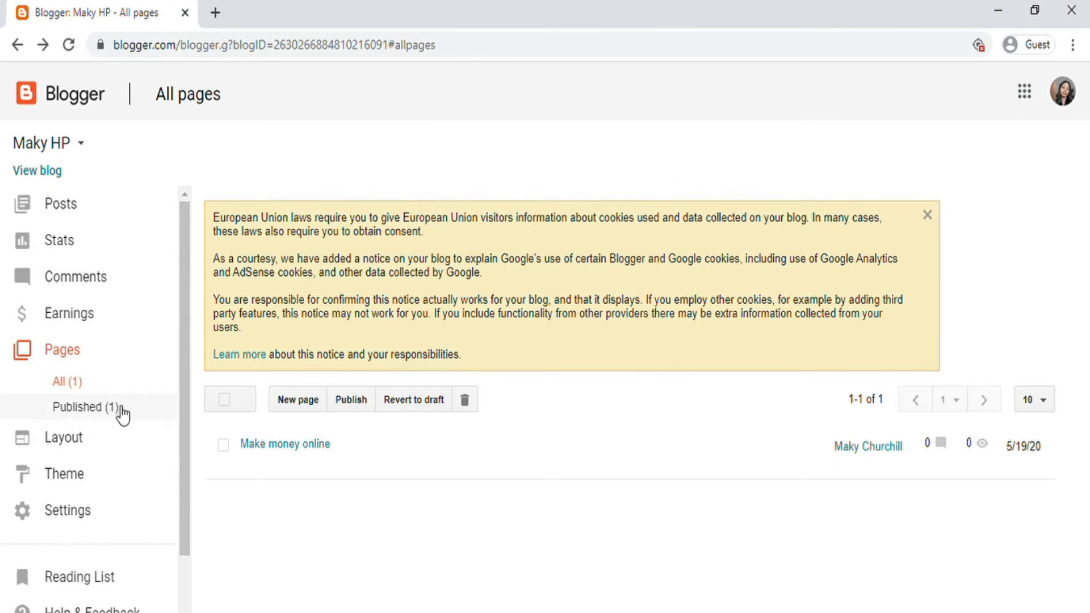
Step: Browse the Layout gadgets: Navbar, Header, Main Blog Posts and sidebar About Me
{"action": "left_click", "coordinate": [66, 442]}
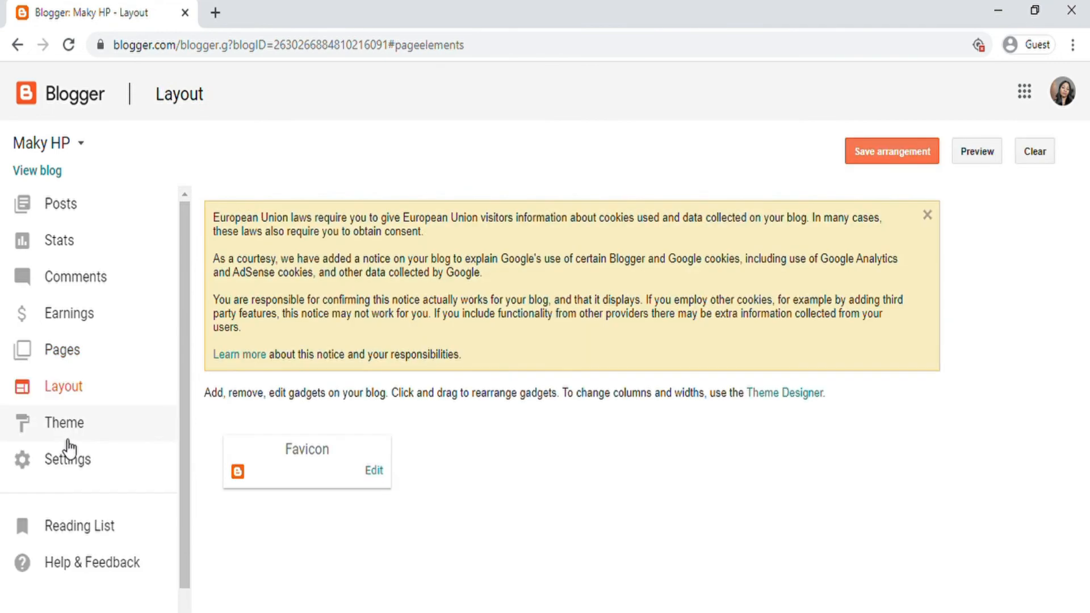
{"action": "scroll", "coordinate": [142, 373], "scroll_direction": "down", "scroll_amount": 2}
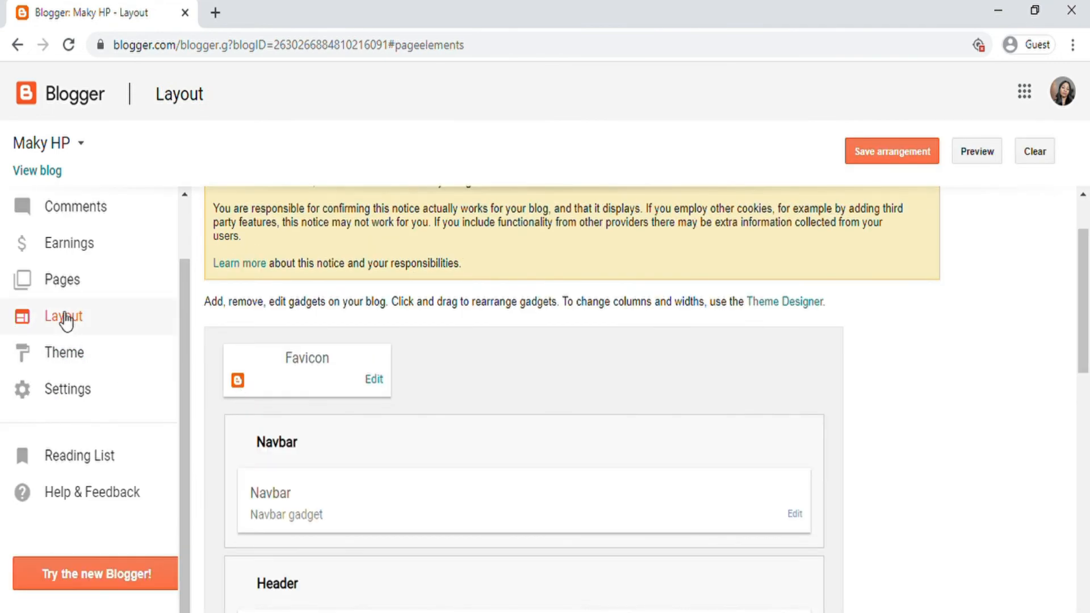
{"action": "scroll", "coordinate": [366, 400], "scroll_direction": "down", "scroll_amount": 5}
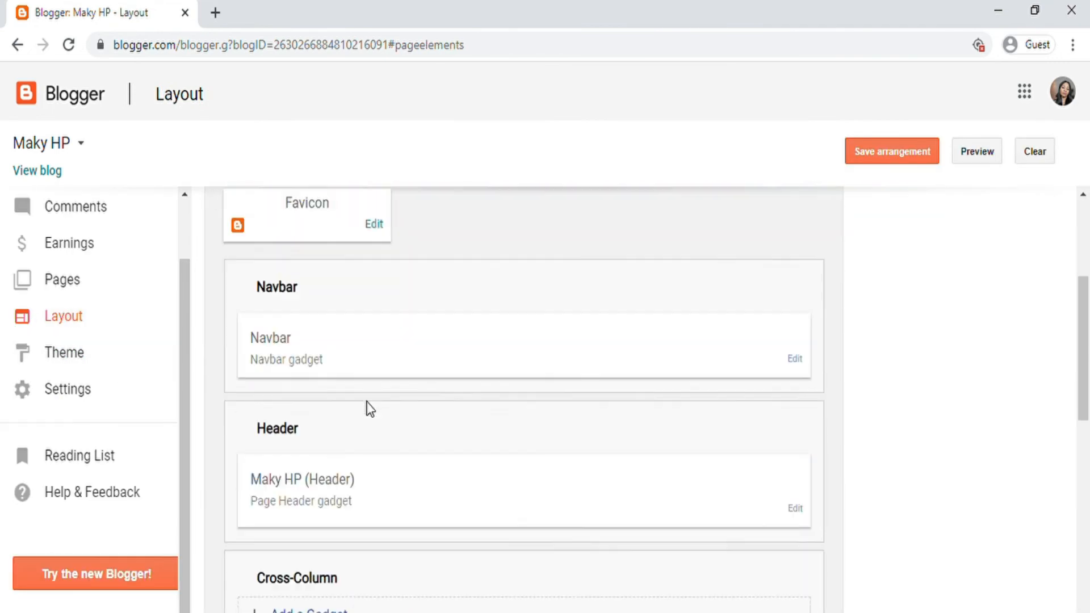
{"action": "scroll", "coordinate": [370, 409], "scroll_direction": "down", "scroll_amount": 3}
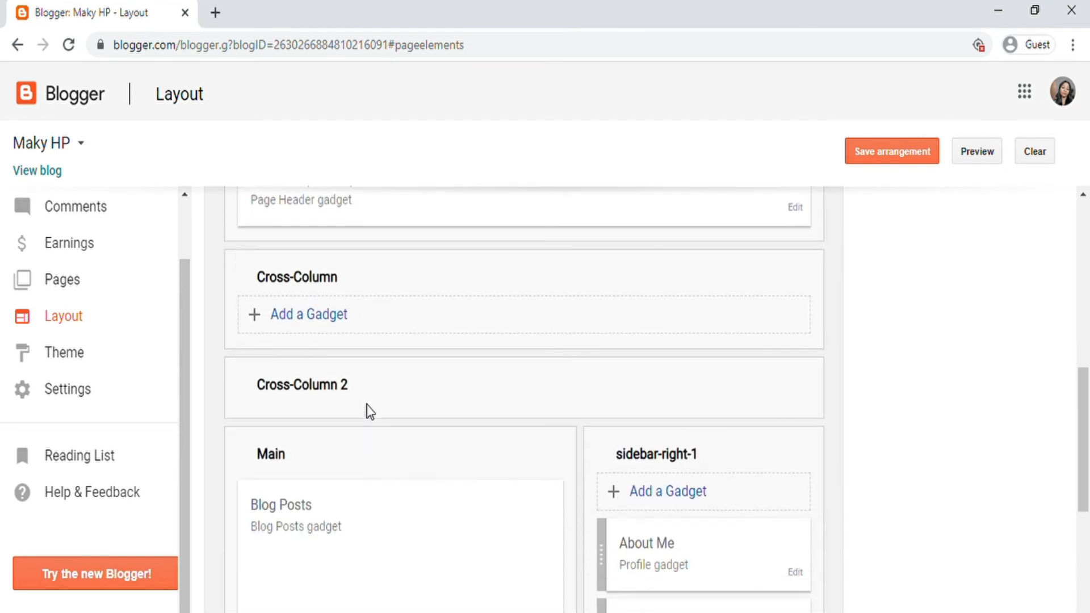
{"action": "scroll", "coordinate": [370, 412], "scroll_direction": "down", "scroll_amount": 5}
{"action": "scroll", "coordinate": [369, 412], "scroll_direction": "down", "scroll_amount": 3}
{"action": "left_click", "coordinate": [64, 352]}
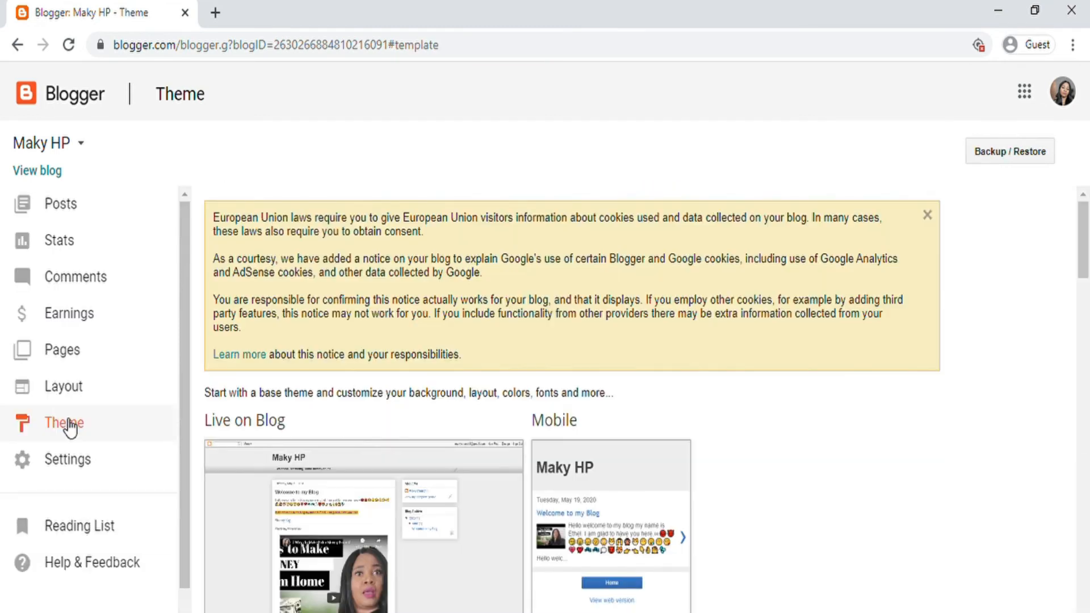
{"action": "left_click", "coordinate": [52, 390]}
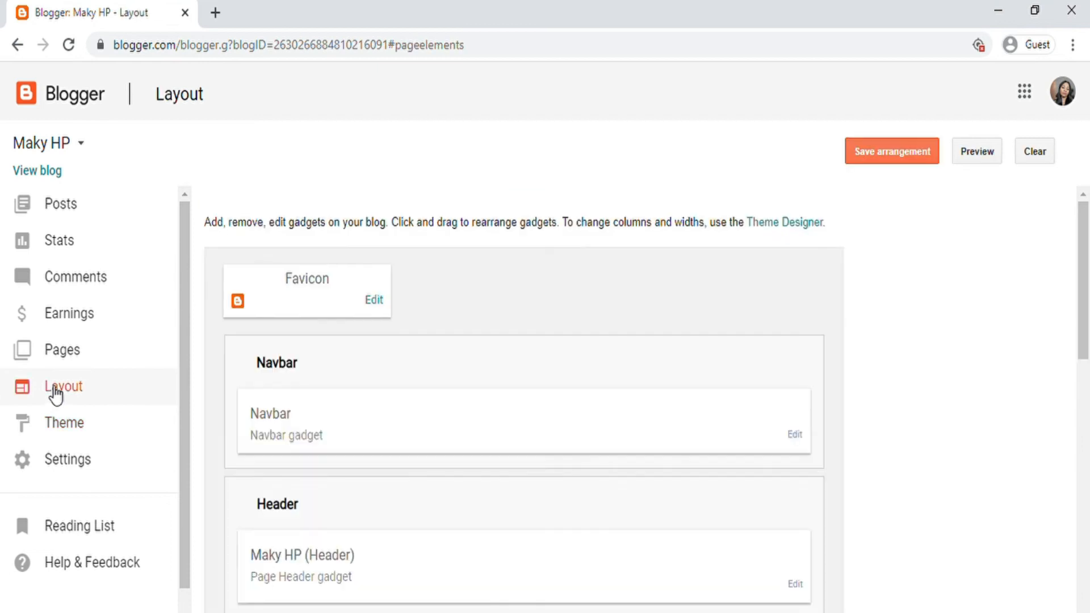
{"action": "left_click", "coordinate": [67, 422]}
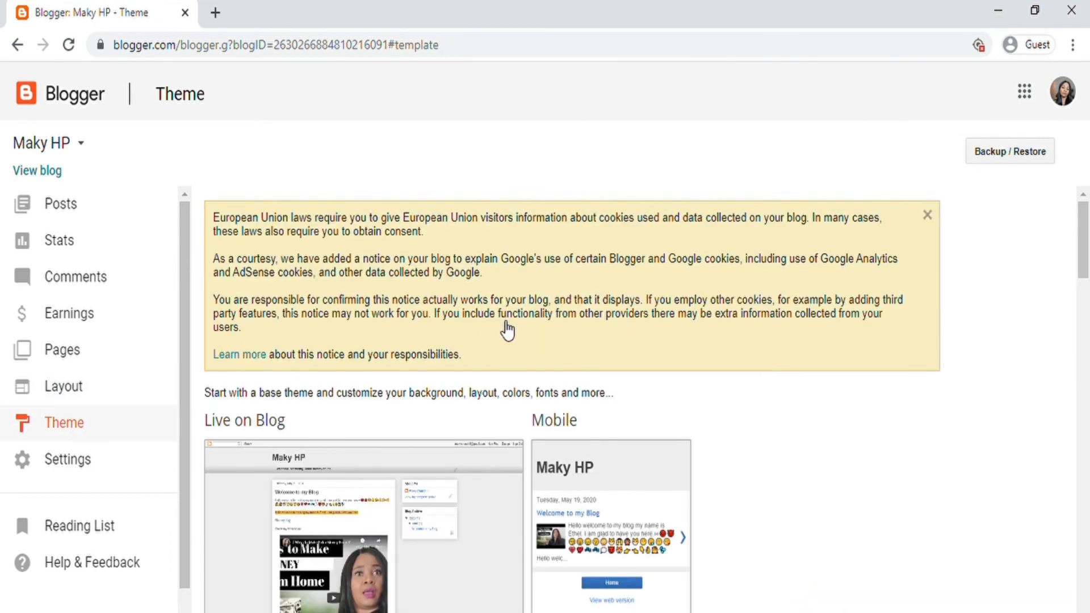
{"action": "scroll", "coordinate": [506, 344], "scroll_direction": "down", "scroll_amount": 14}
{"action": "scroll", "coordinate": [396, 370], "scroll_direction": "up", "scroll_amount": 7}
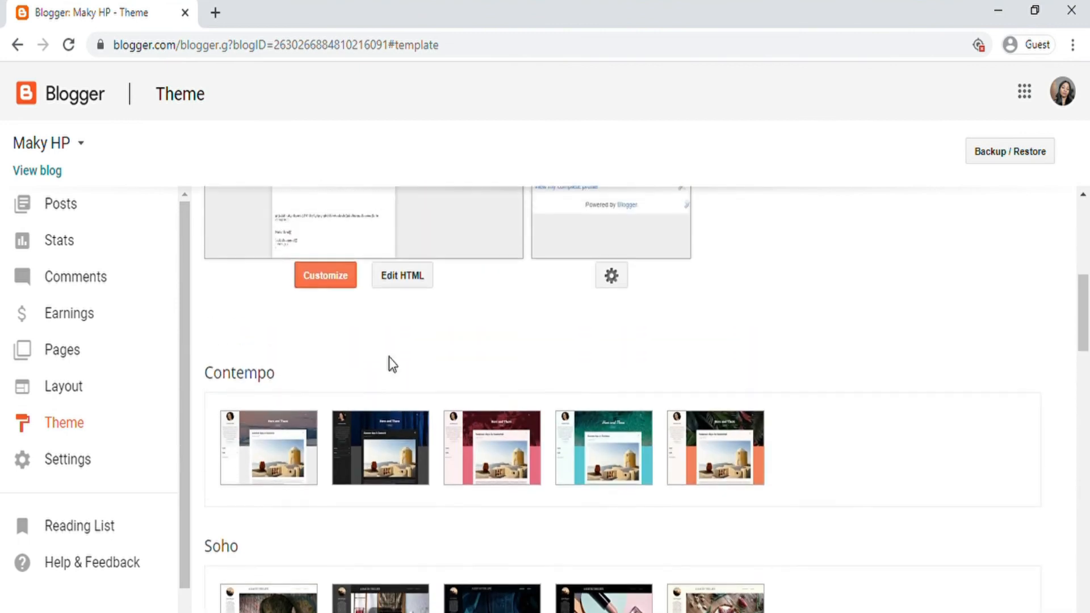
{"action": "scroll", "coordinate": [391, 364], "scroll_direction": "up", "scroll_amount": 2}
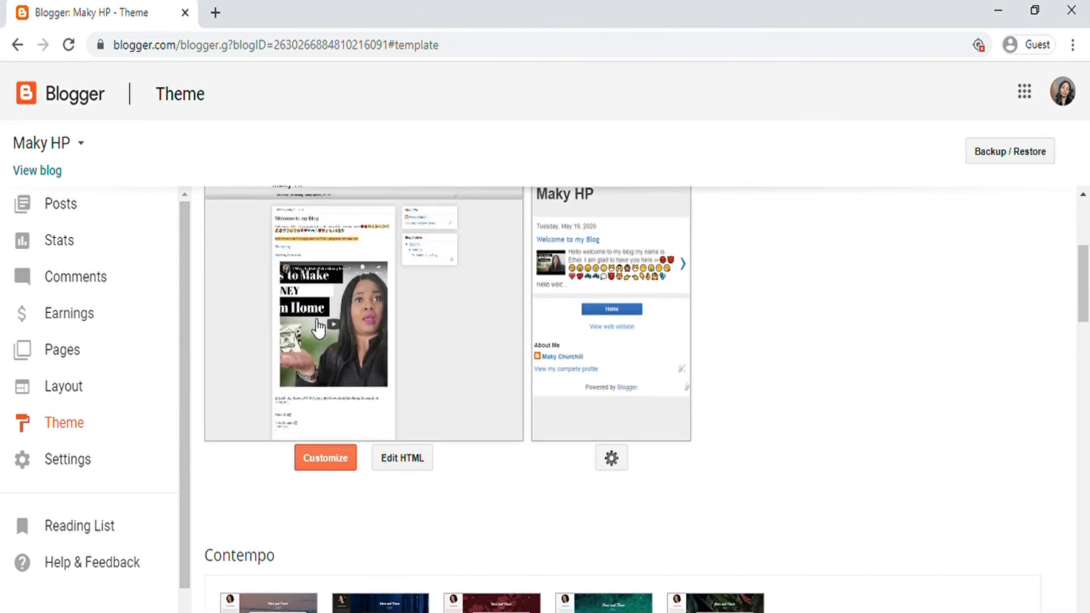
{"action": "scroll", "coordinate": [433, 418], "scroll_direction": "down", "scroll_amount": 7}
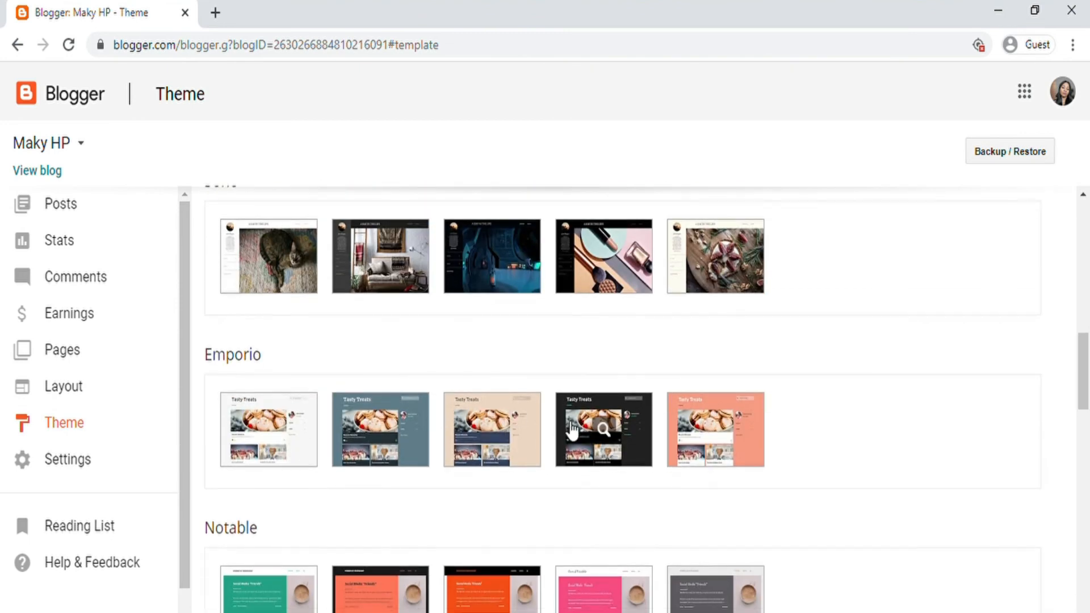
{"action": "scroll", "coordinate": [568, 426], "scroll_direction": "down", "scroll_amount": 5}
{"action": "scroll", "coordinate": [569, 425], "scroll_direction": "up", "scroll_amount": 15}
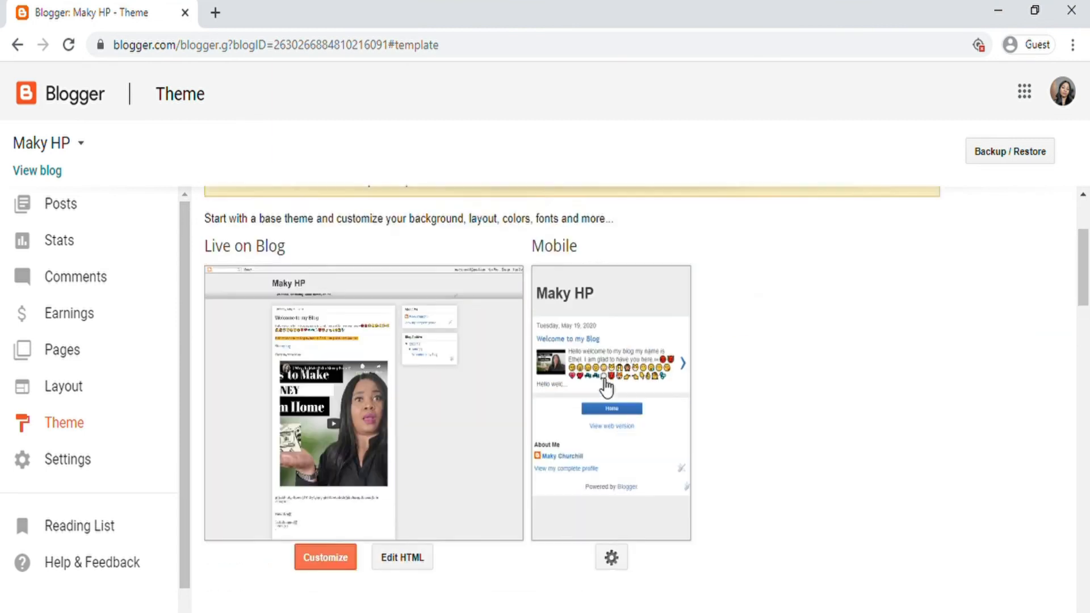
{"action": "scroll", "coordinate": [421, 329], "scroll_direction": "down", "scroll_amount": 15}
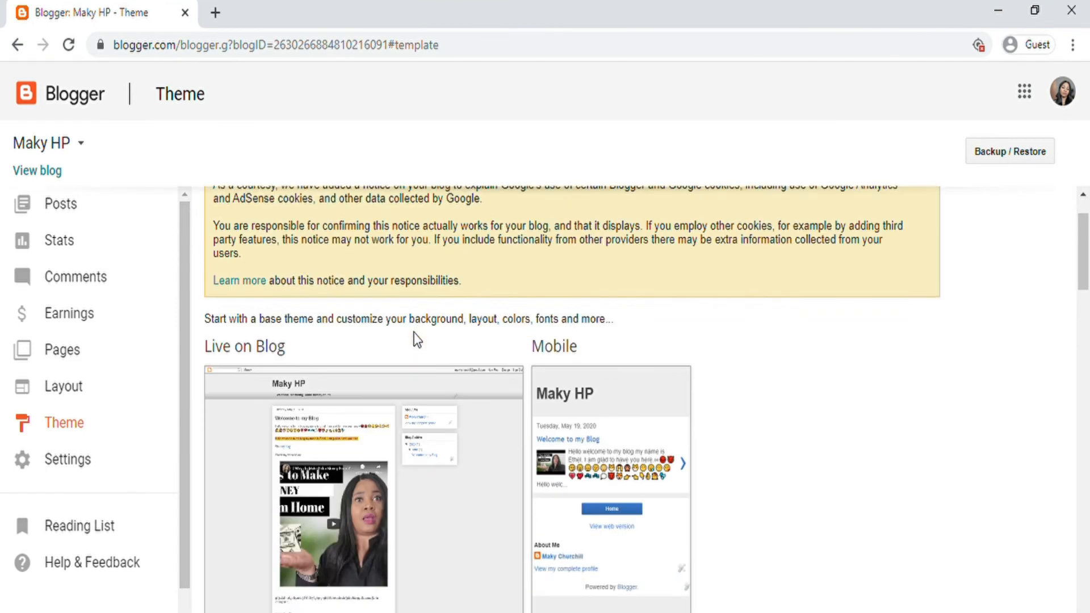
{"action": "scroll", "coordinate": [421, 349], "scroll_direction": "down", "scroll_amount": 12}
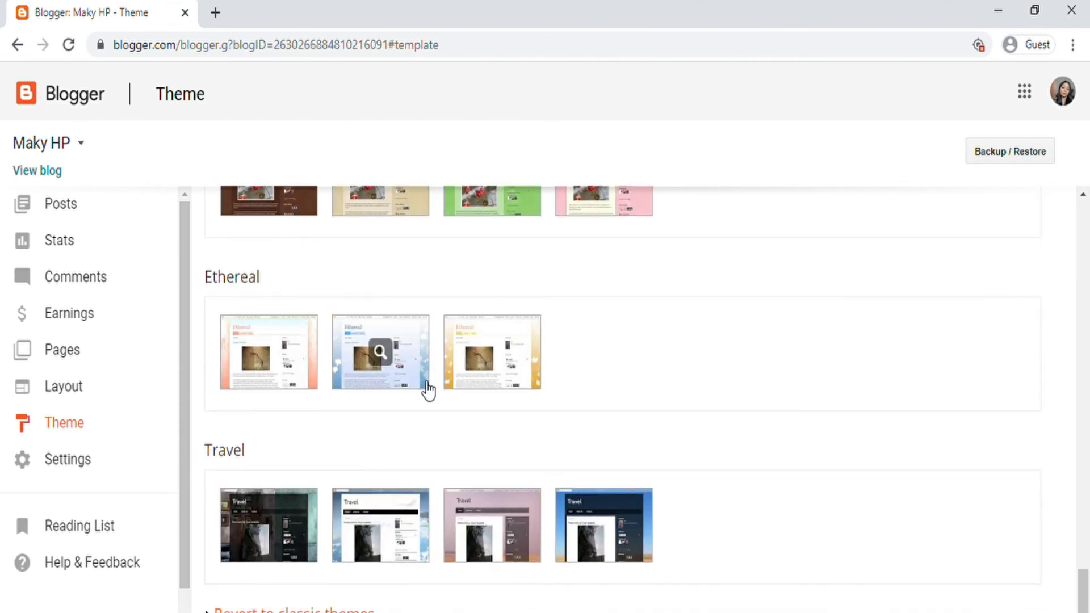
{"action": "scroll", "coordinate": [459, 426], "scroll_direction": "up", "scroll_amount": 3}
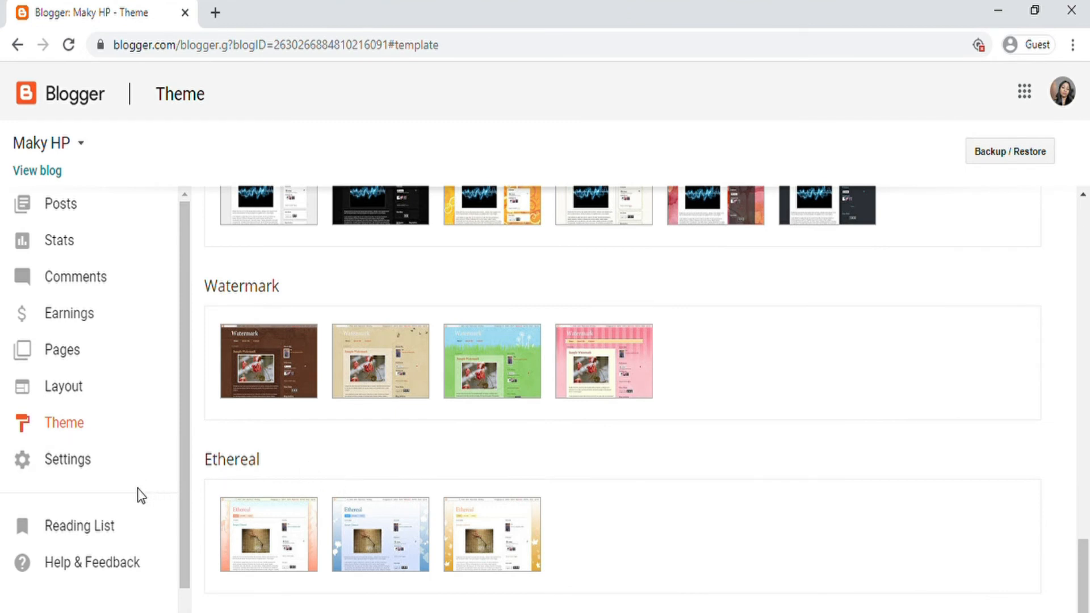
Step: In Basic settings, save a new blog description with placeholder text
{"action": "left_click", "coordinate": [91, 472]}
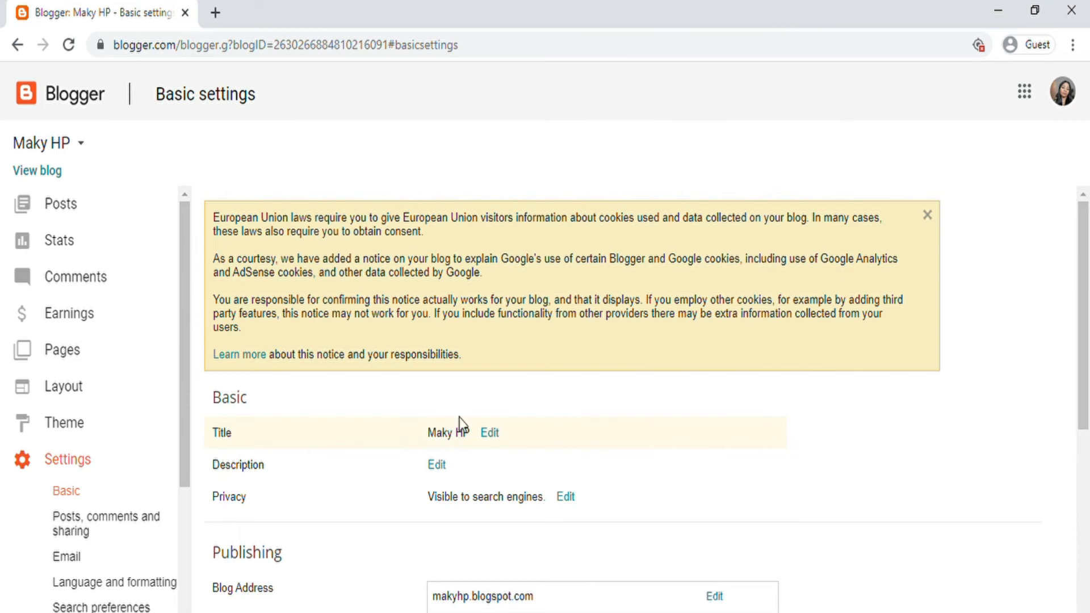
{"action": "scroll", "coordinate": [476, 449], "scroll_direction": "down", "scroll_amount": 2}
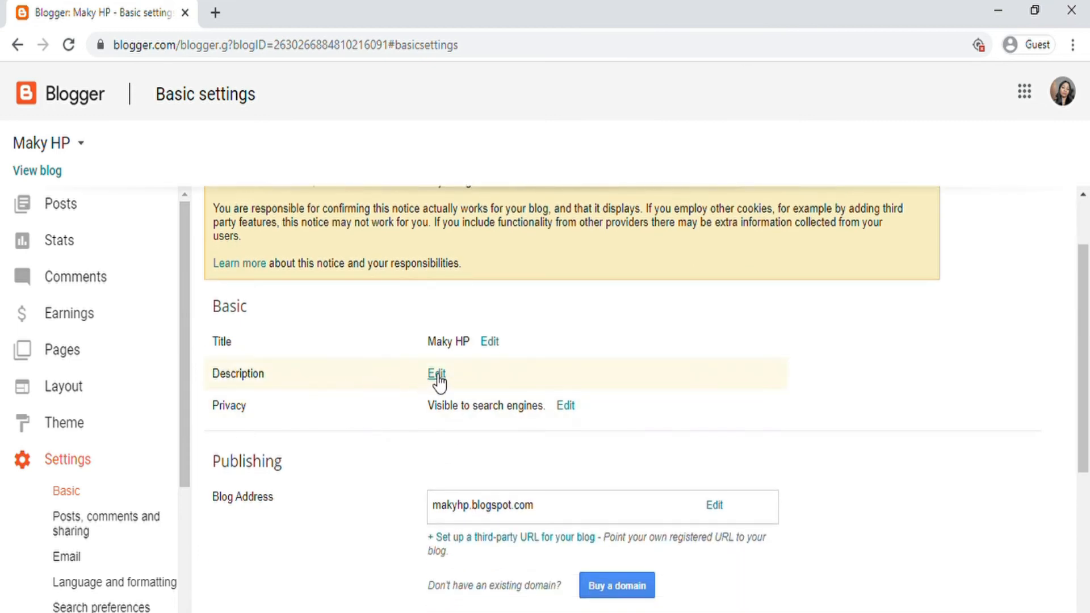
{"action": "left_click", "coordinate": [437, 376]}
{"action": "type", "text": "gzrhtgyhu"}
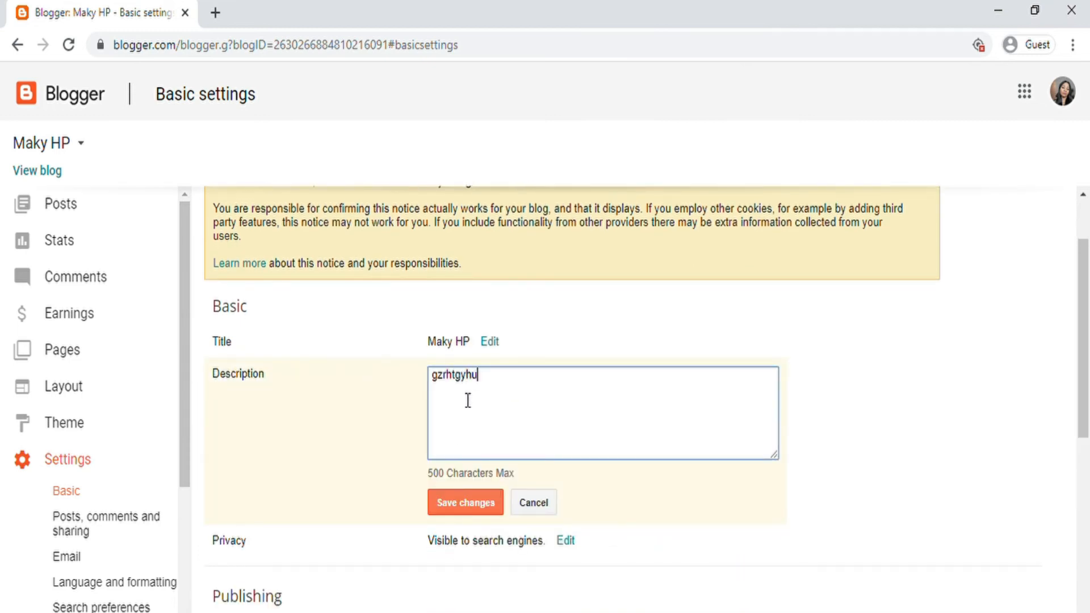
{"action": "type", "text": "kjhmgfhjm kfcgvnmnl.."}
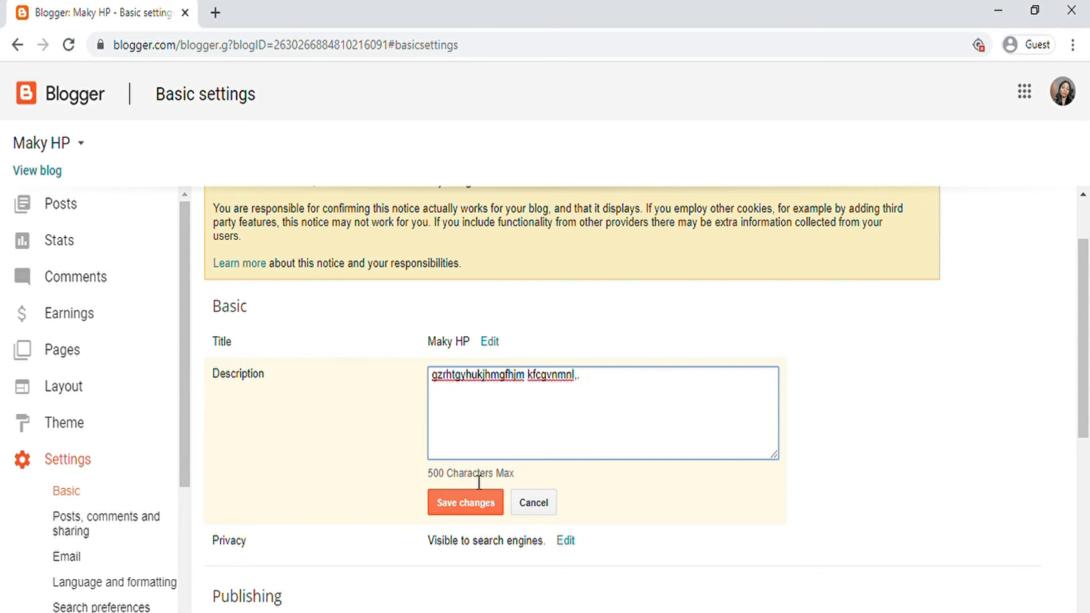
{"action": "left_click", "coordinate": [480, 508]}
Step: Keep the blog's privacy set to visible to search engines and save
{"action": "scroll", "coordinate": [462, 491], "scroll_direction": "down", "scroll_amount": 2}
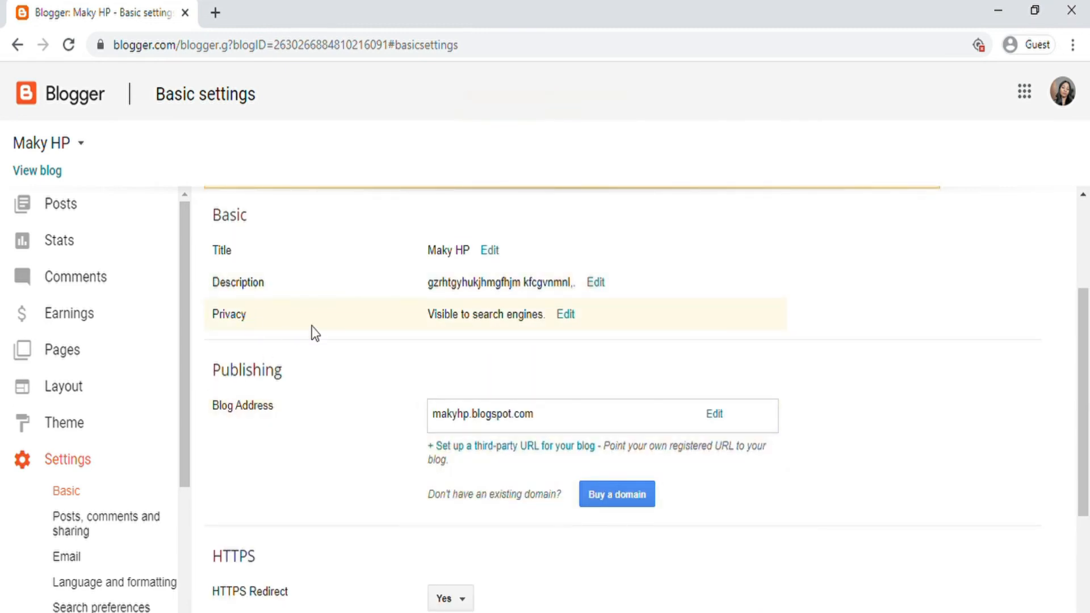
{"action": "left_click", "coordinate": [566, 315]}
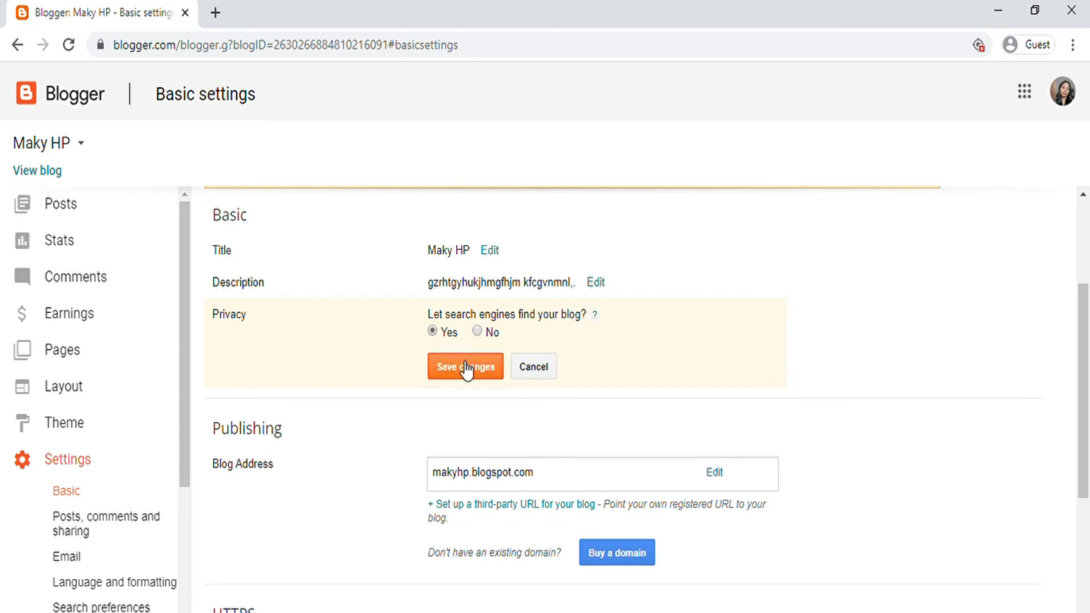
{"action": "left_click", "coordinate": [487, 372]}
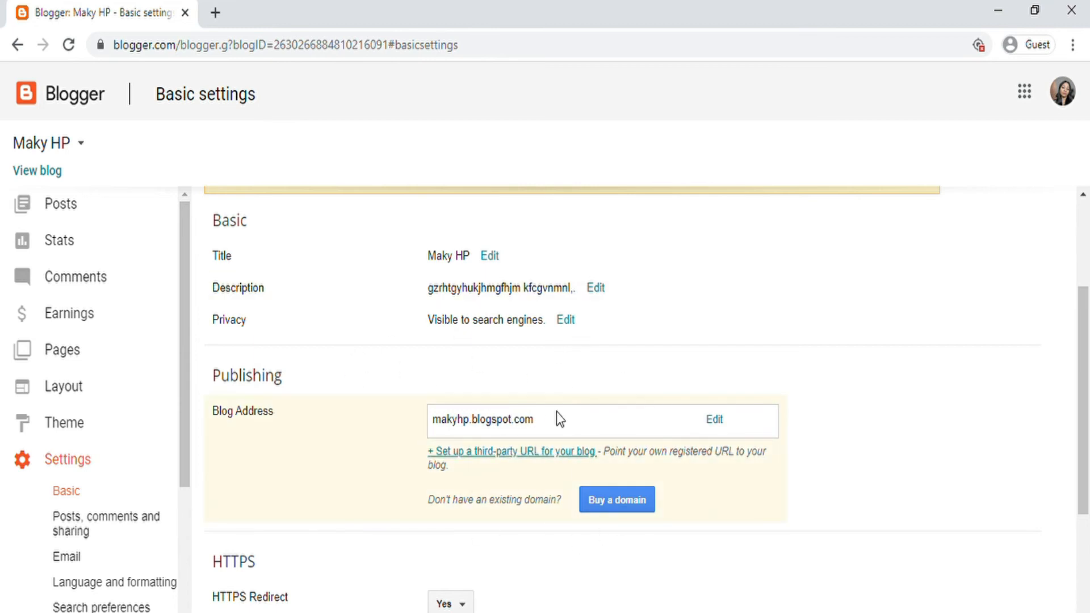
Step: Attempt a third-party domain setup, then cancel it, keeping the makyhp.blogspot.com address
{"action": "left_click", "coordinate": [494, 461]}
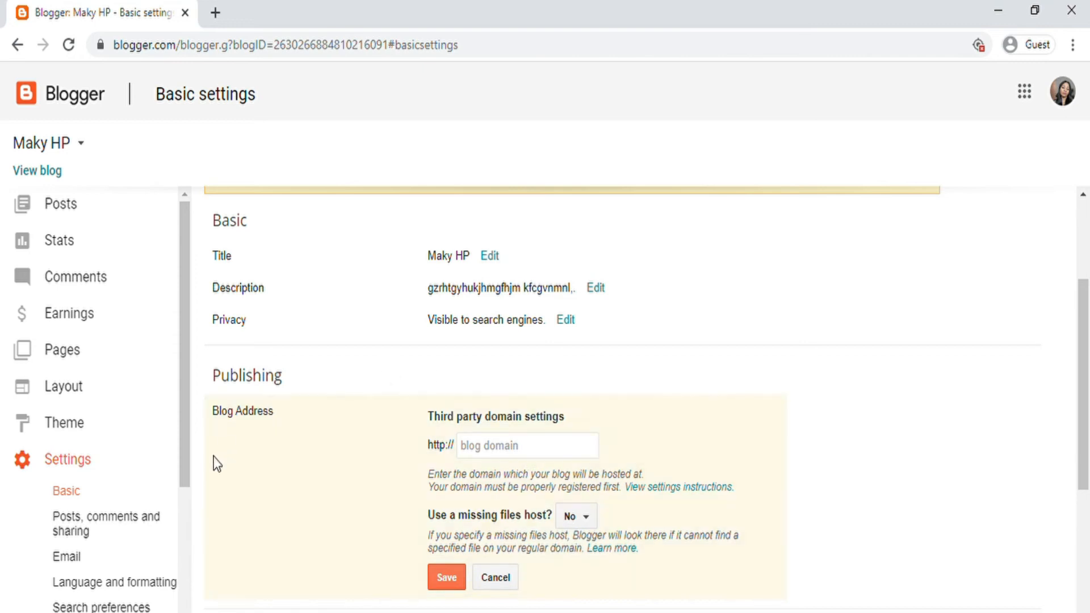
{"action": "left_click_drag", "start_coordinate": [186, 482], "coordinate": [191, 503]}
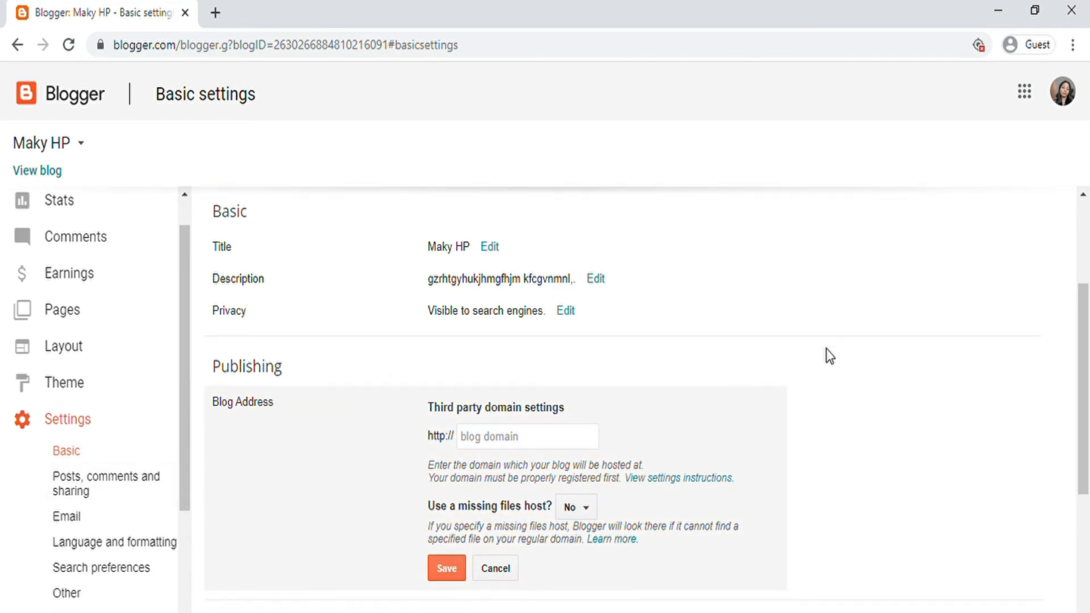
{"action": "scroll", "coordinate": [835, 358], "scroll_direction": "down", "scroll_amount": 6}
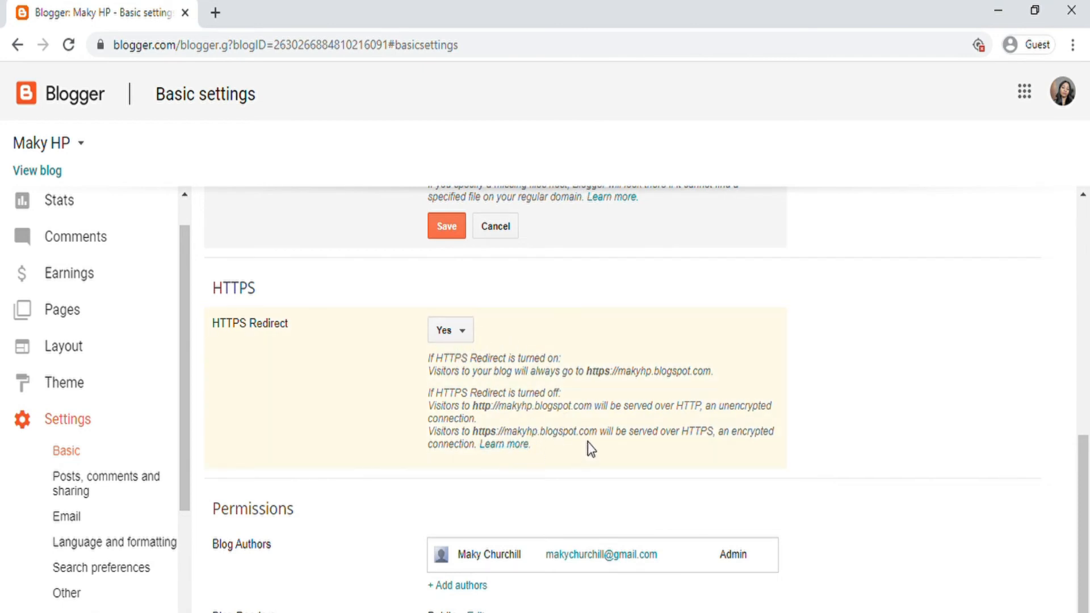
{"action": "left_click", "coordinate": [457, 233]}
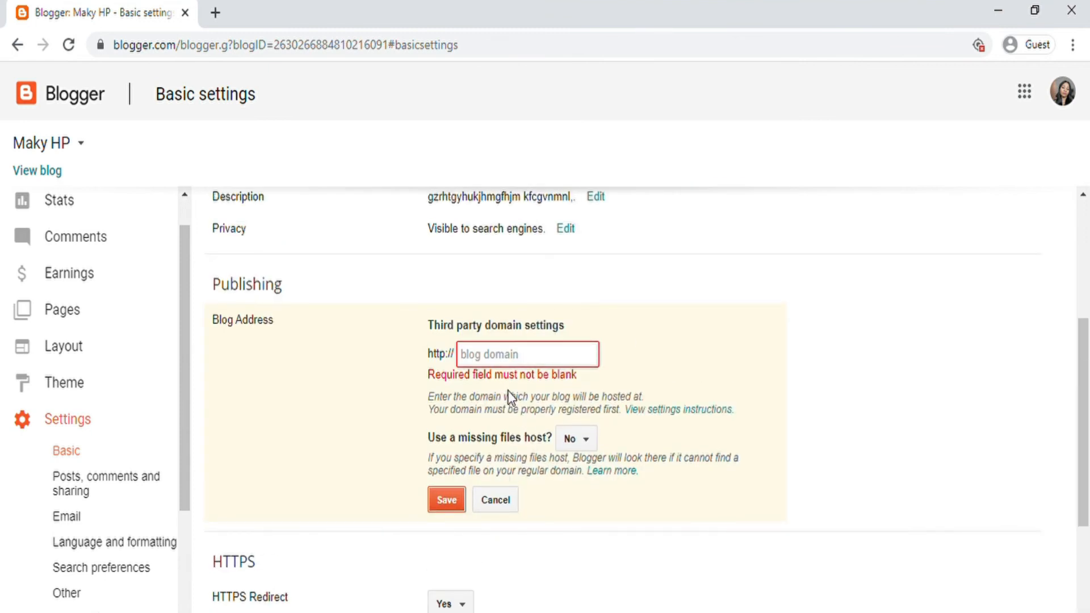
{"action": "left_click", "coordinate": [504, 503]}
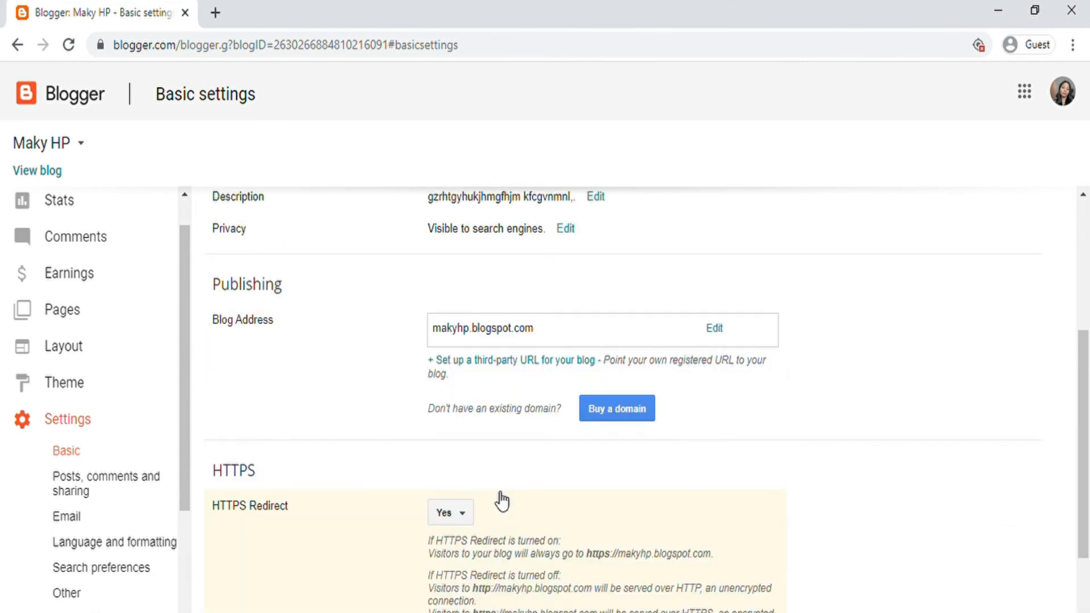
Step: Keep Blog Readers permission as Public and save the change
{"action": "scroll", "coordinate": [534, 370], "scroll_direction": "down", "scroll_amount": 3}
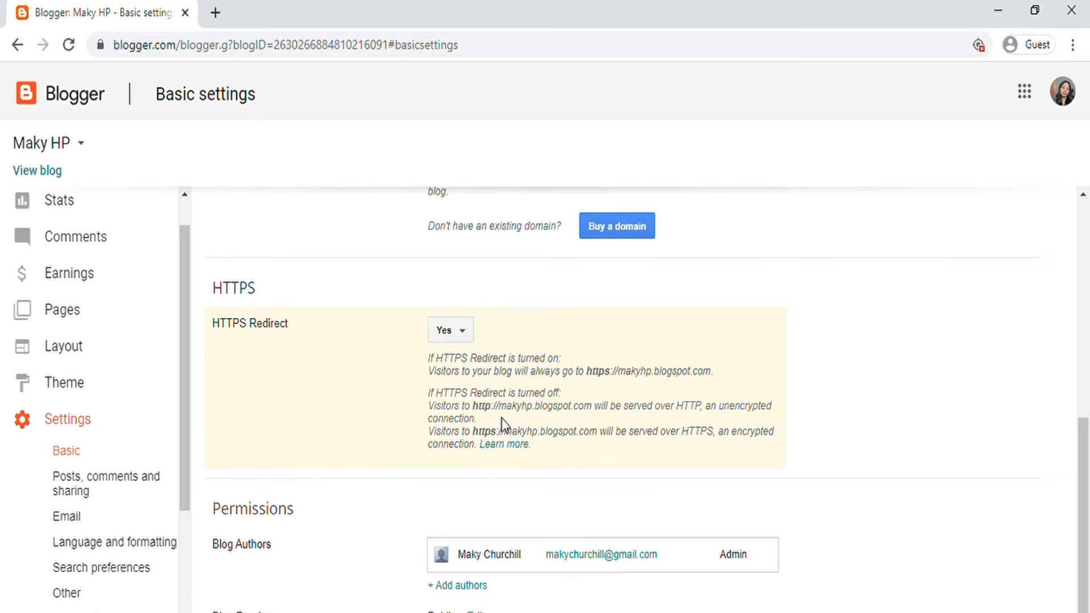
{"action": "scroll", "coordinate": [178, 451], "scroll_direction": "down", "scroll_amount": 4}
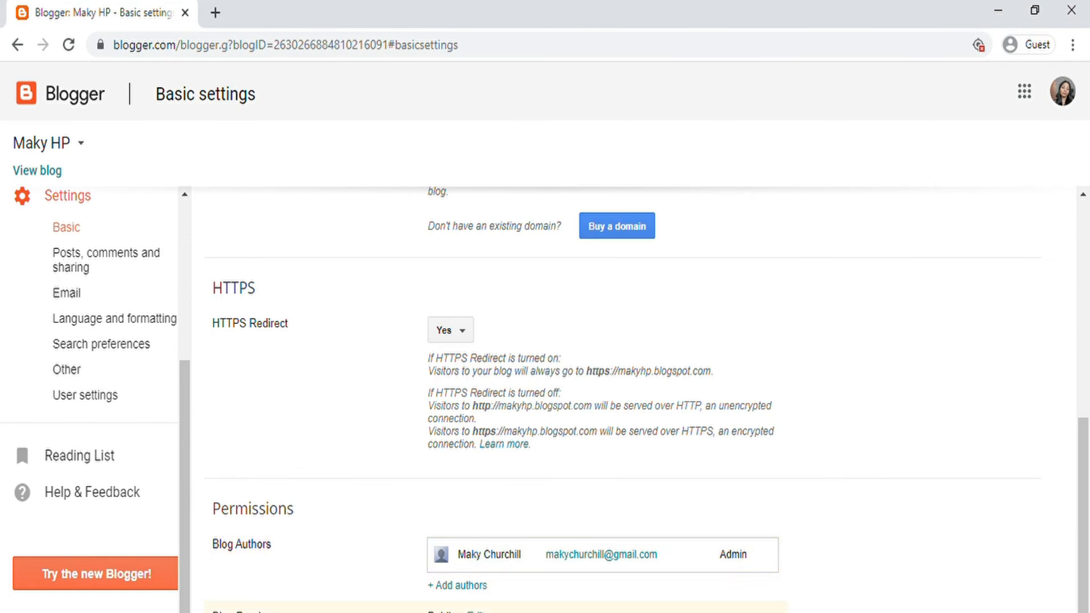
{"action": "scroll", "coordinate": [465, 500], "scroll_direction": "down", "scroll_amount": 4}
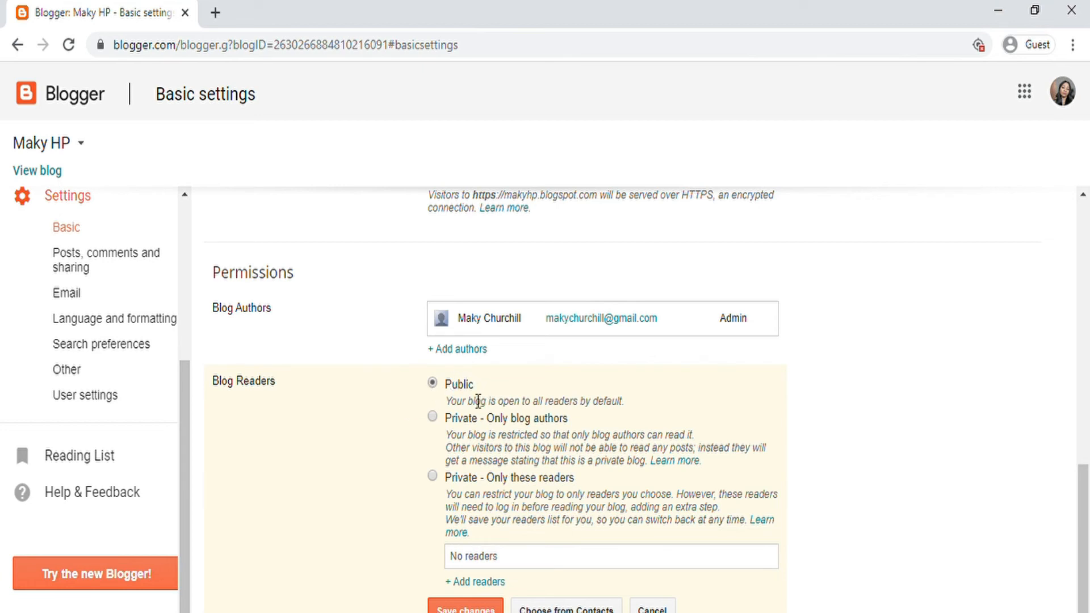
{"action": "left_click", "coordinate": [457, 608]}
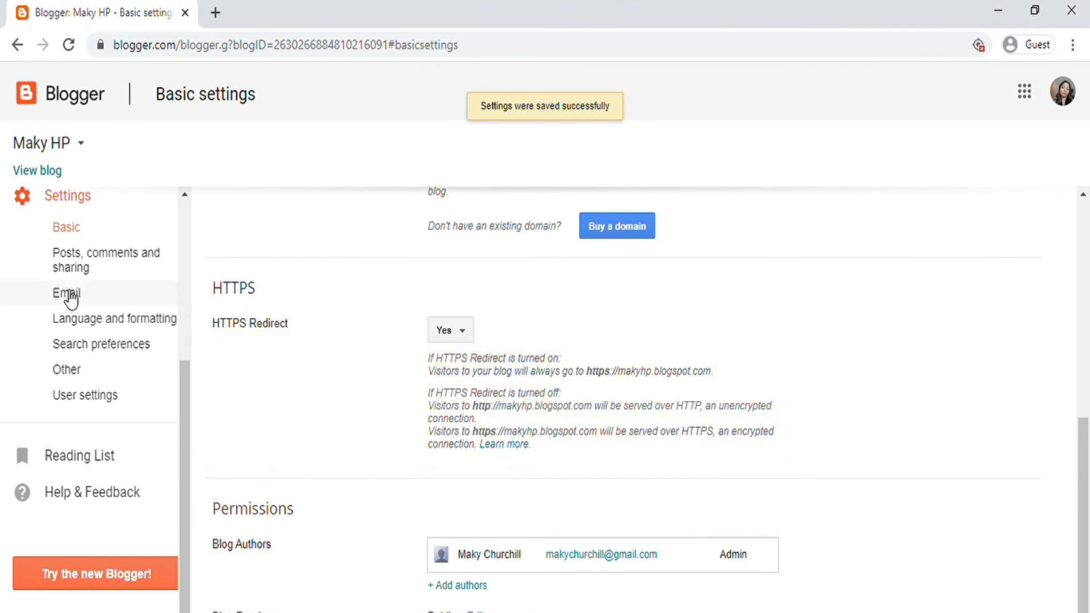
{"action": "left_click", "coordinate": [110, 260]}
Step: Add an empty post template and look at the Lightbox image showcase options
{"action": "scroll", "coordinate": [474, 380], "scroll_direction": "down", "scroll_amount": 4}
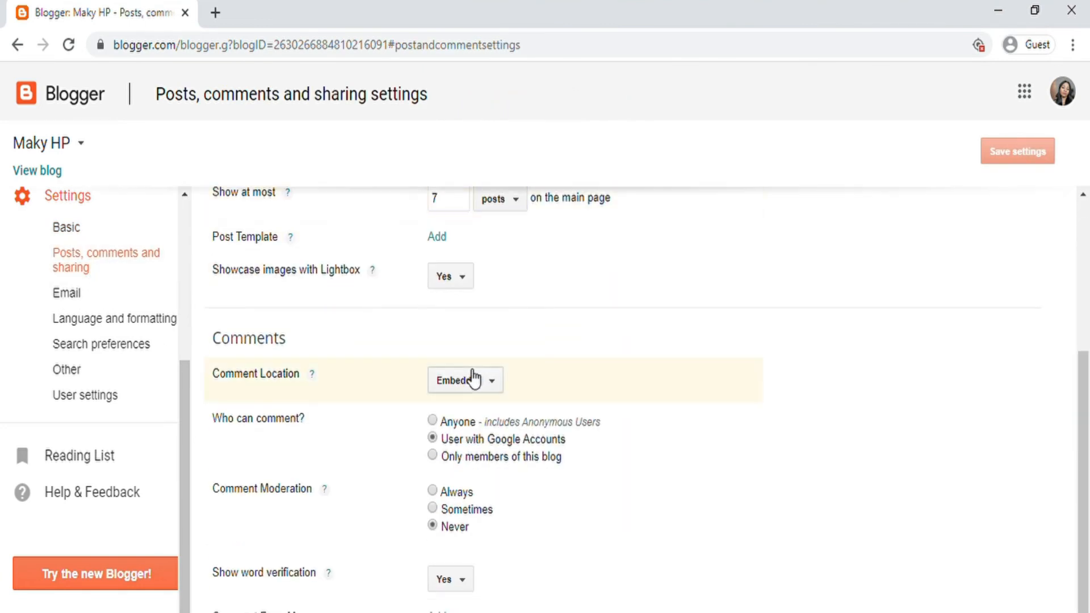
{"action": "scroll", "coordinate": [432, 372], "scroll_direction": "up", "scroll_amount": 4}
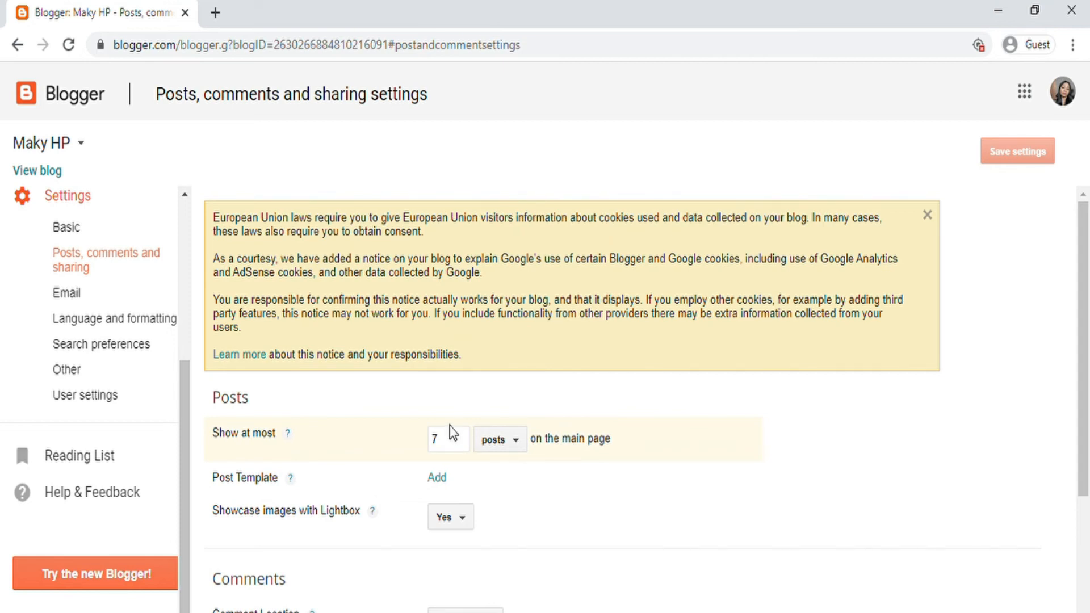
{"action": "left_click", "coordinate": [438, 479]}
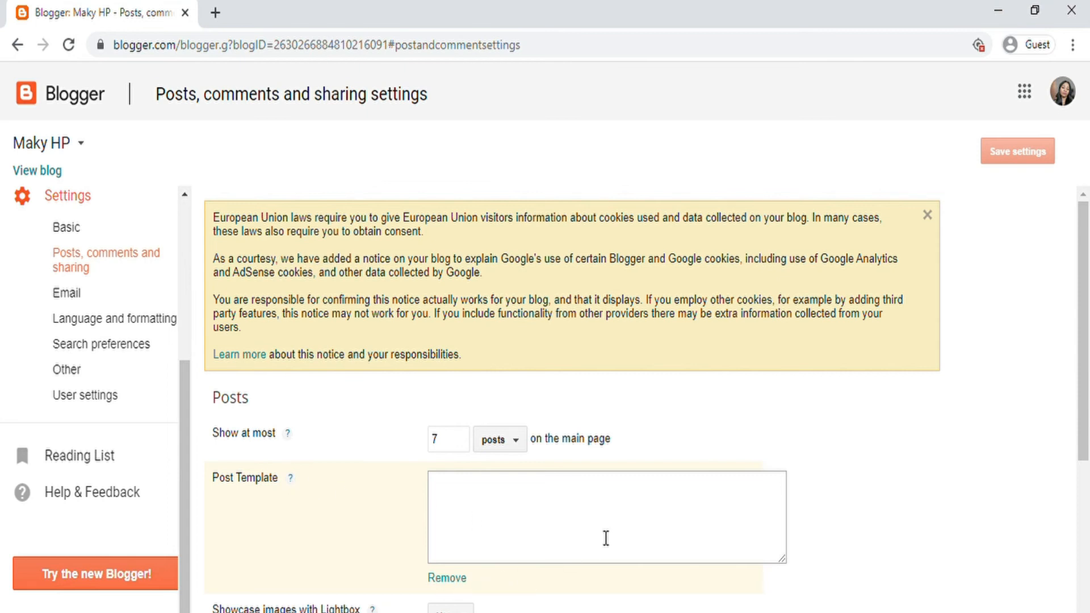
{"action": "scroll", "coordinate": [584, 533], "scroll_direction": "down", "scroll_amount": 6}
{"action": "scroll", "coordinate": [421, 333], "scroll_direction": "up", "scroll_amount": 2}
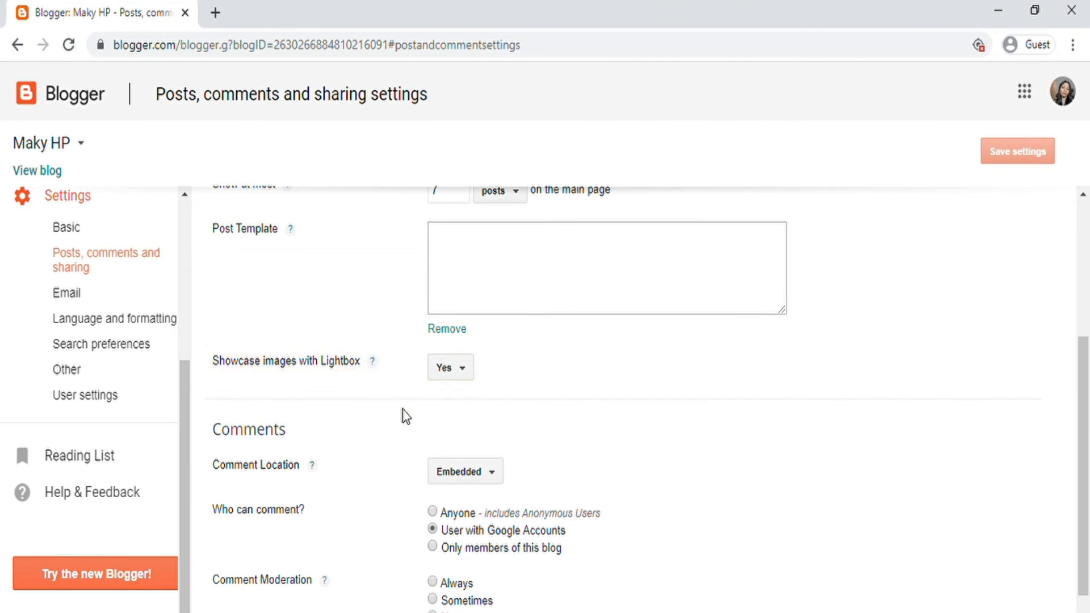
{"action": "left_click", "coordinate": [472, 383]}
{"action": "left_click", "coordinate": [472, 382]}
{"action": "scroll", "coordinate": [247, 431], "scroll_direction": "down", "scroll_amount": 2}
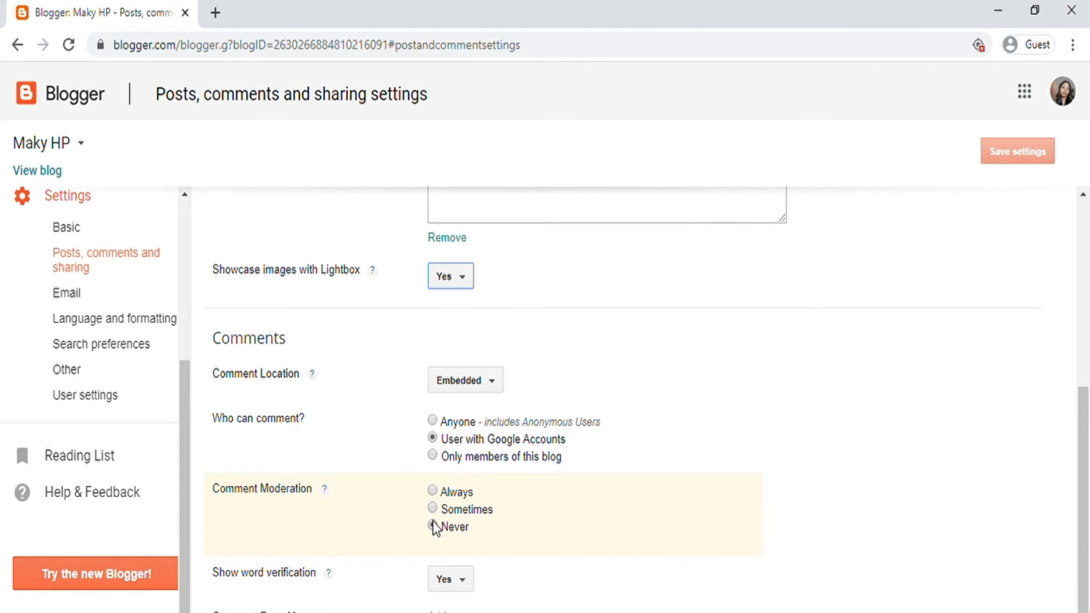
{"action": "left_click", "coordinate": [78, 292]}
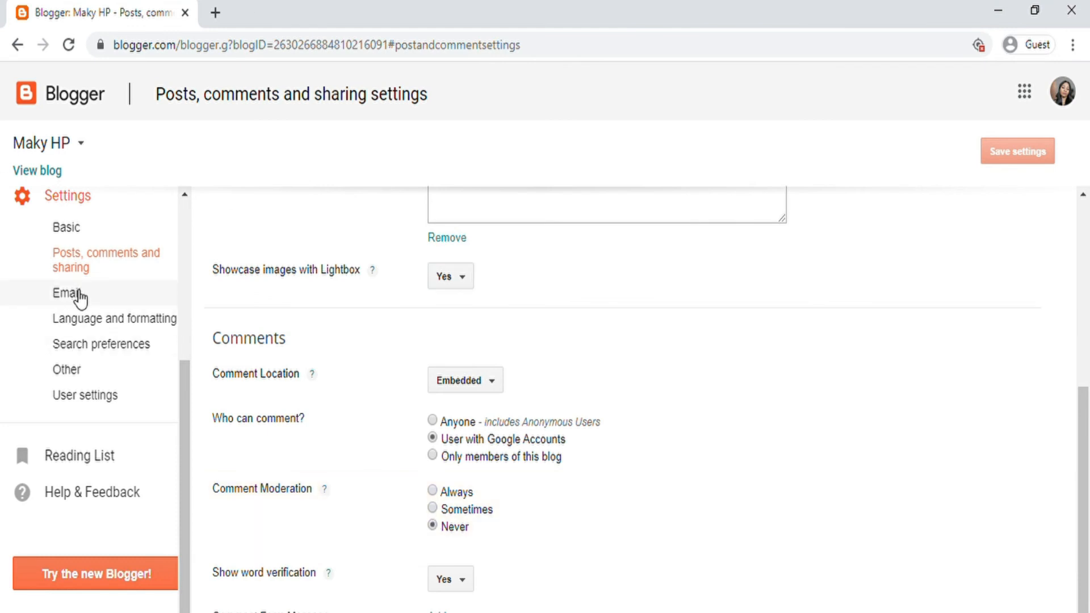
Step: Review the Email settings, with posting by email Disabled, then go to Language and formatting
{"action": "scroll", "coordinate": [855, 399], "scroll_direction": "down", "scroll_amount": 2}
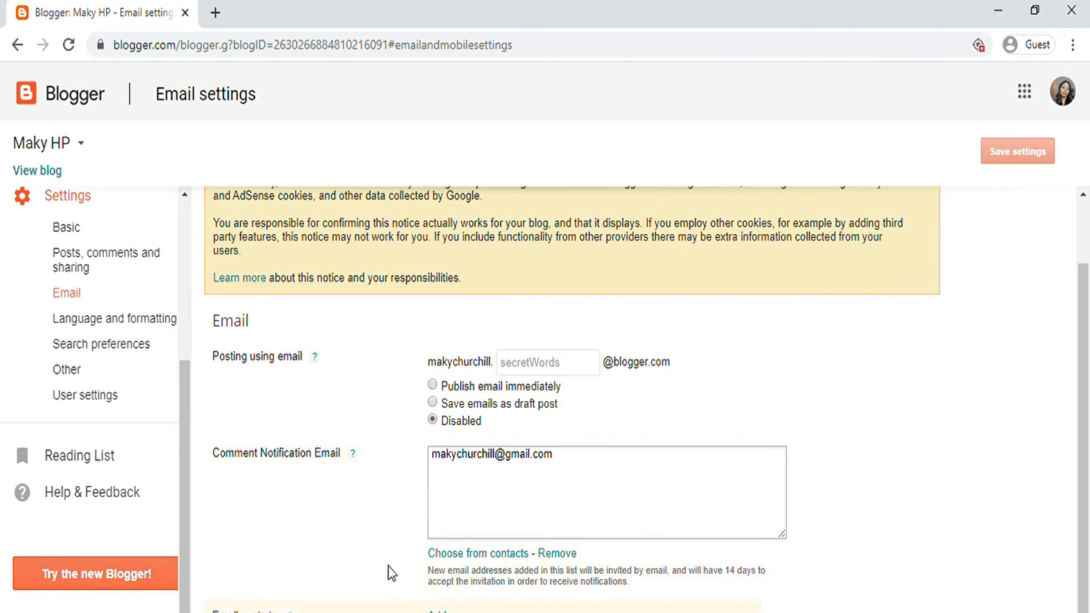
{"action": "scroll", "coordinate": [161, 360], "scroll_direction": "up", "scroll_amount": 3}
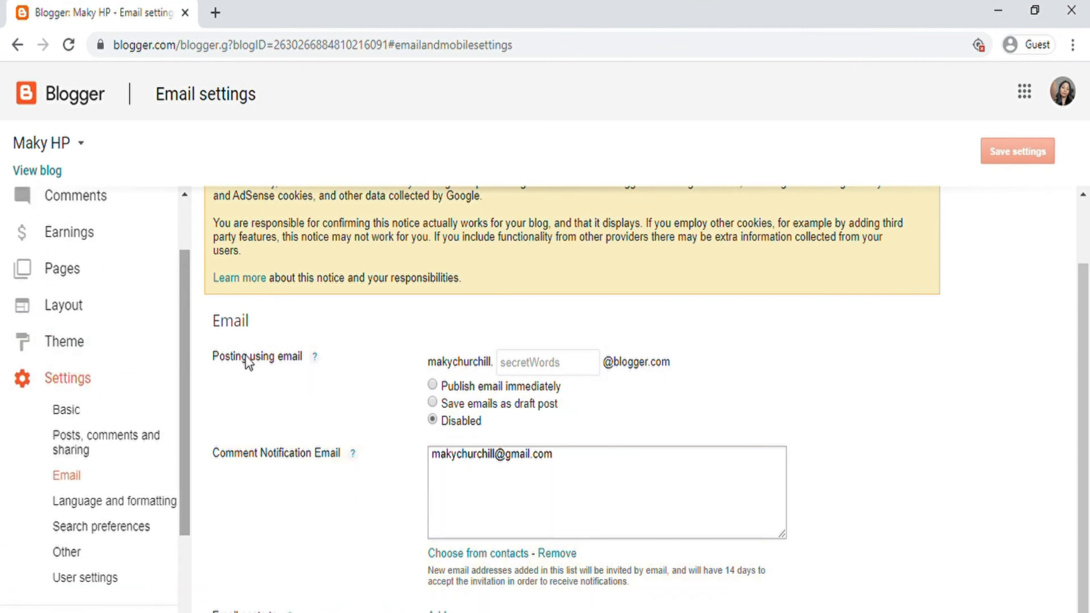
{"action": "left_click", "coordinate": [71, 504]}
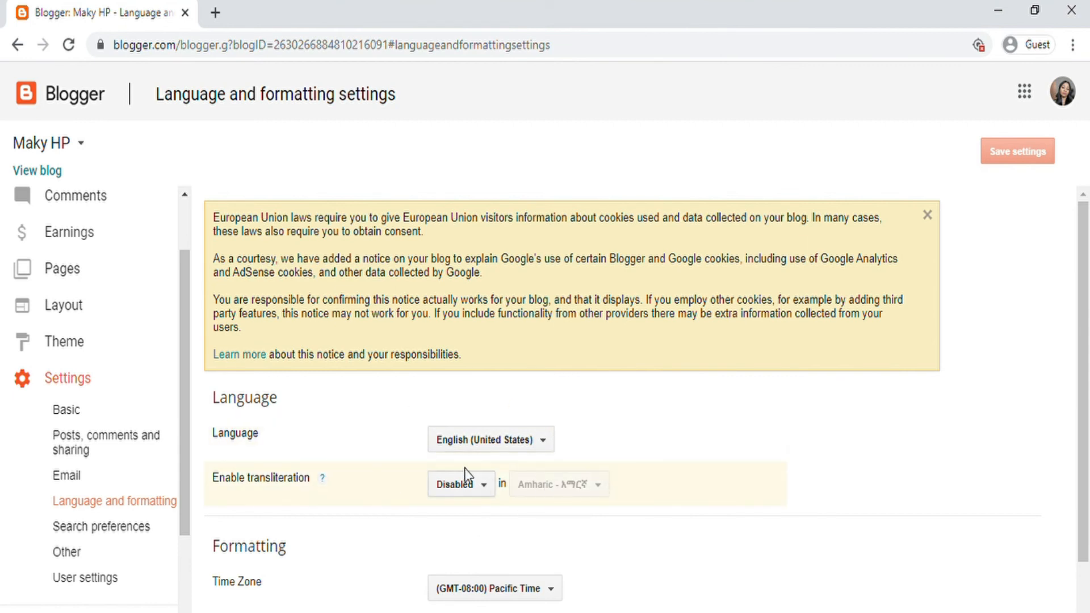
Step: Keep English (United States), try transliteration with Amharic, then set transliteration back to Disabled
{"action": "left_click", "coordinate": [528, 445]}
{"action": "scroll", "coordinate": [544, 216], "scroll_direction": "down", "scroll_amount": 15}
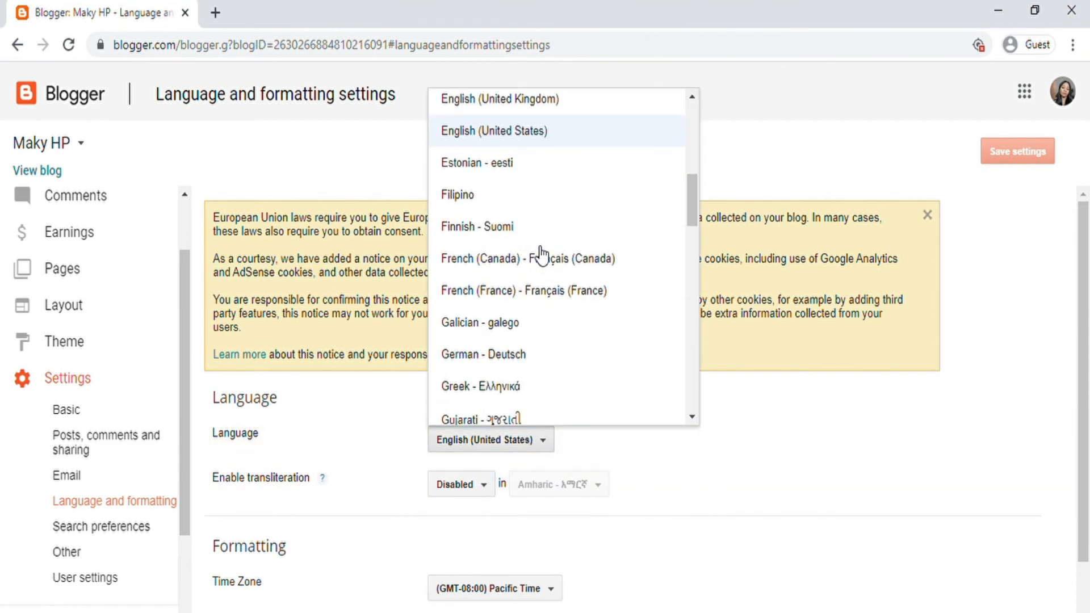
{"action": "left_click", "coordinate": [752, 409]}
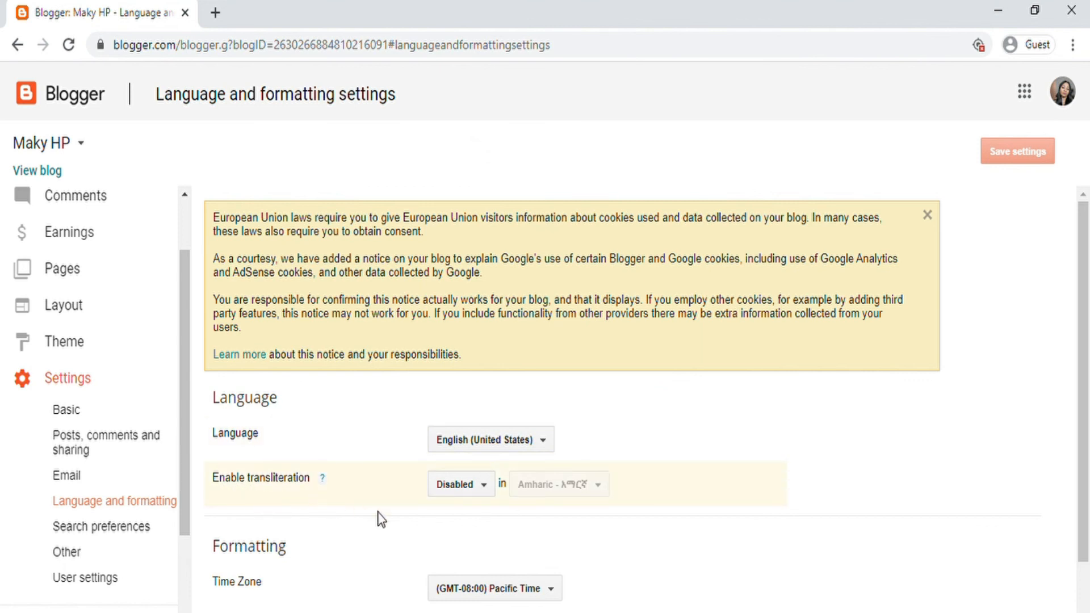
{"action": "left_click", "coordinate": [486, 489]}
{"action": "left_click", "coordinate": [476, 516]}
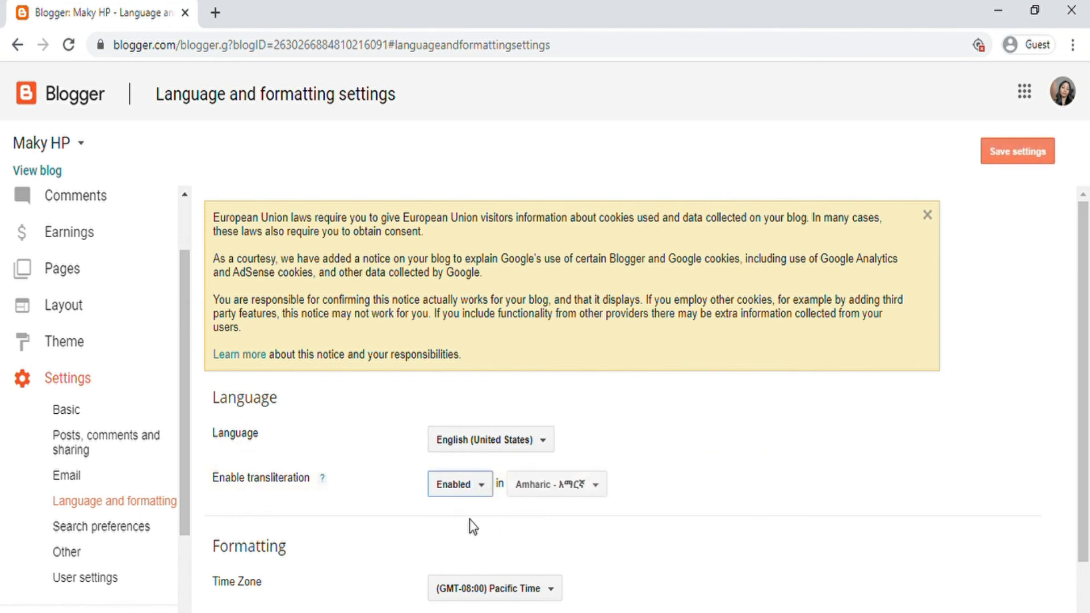
{"action": "left_click", "coordinate": [557, 492]}
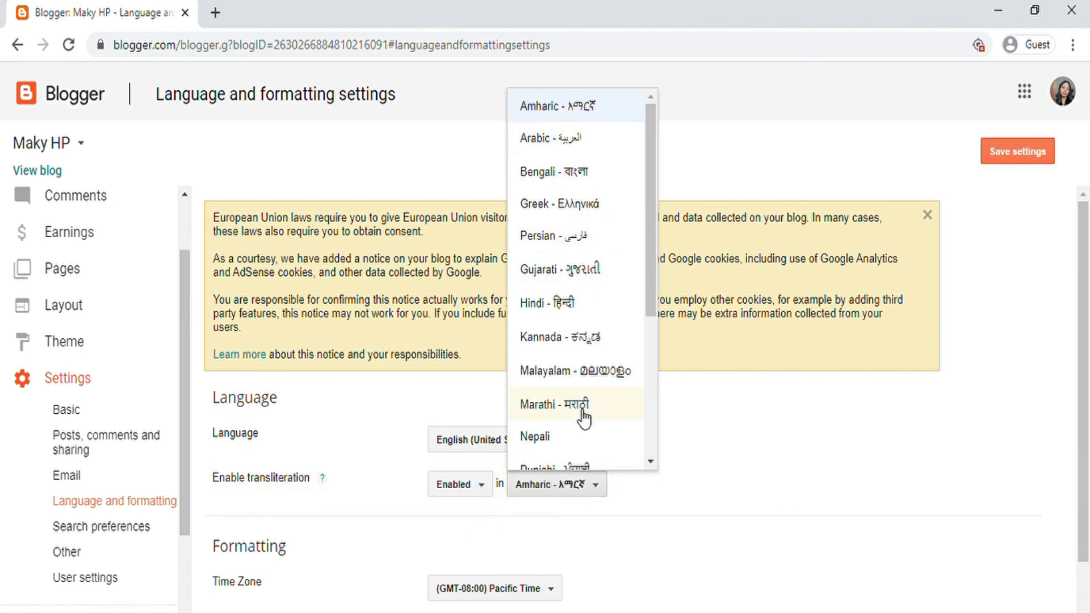
{"action": "left_click", "coordinate": [580, 562]}
{"action": "left_click", "coordinate": [484, 492]}
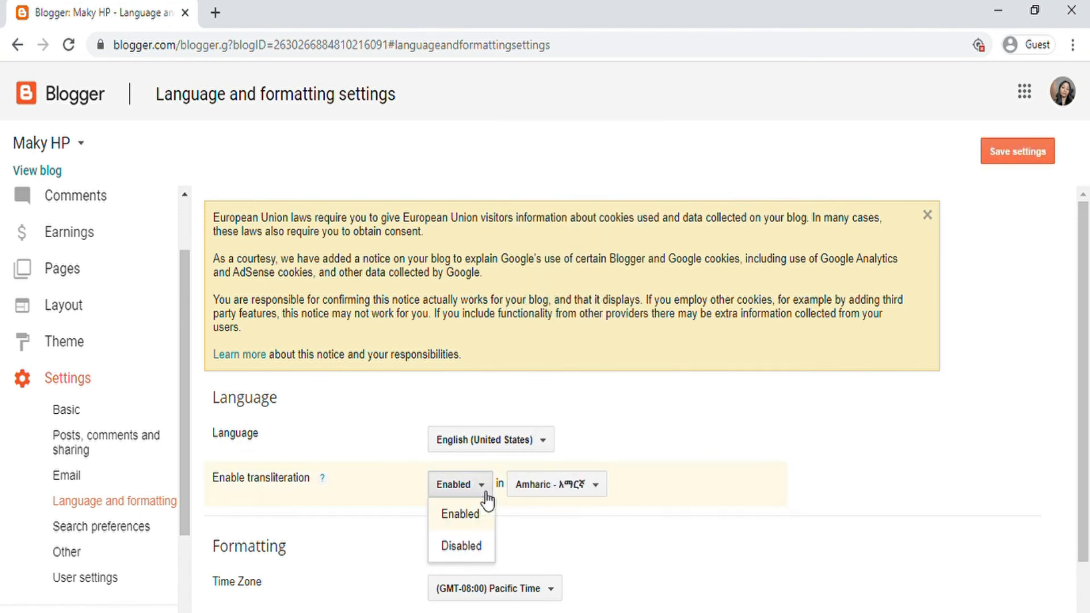
{"action": "left_click", "coordinate": [475, 546]}
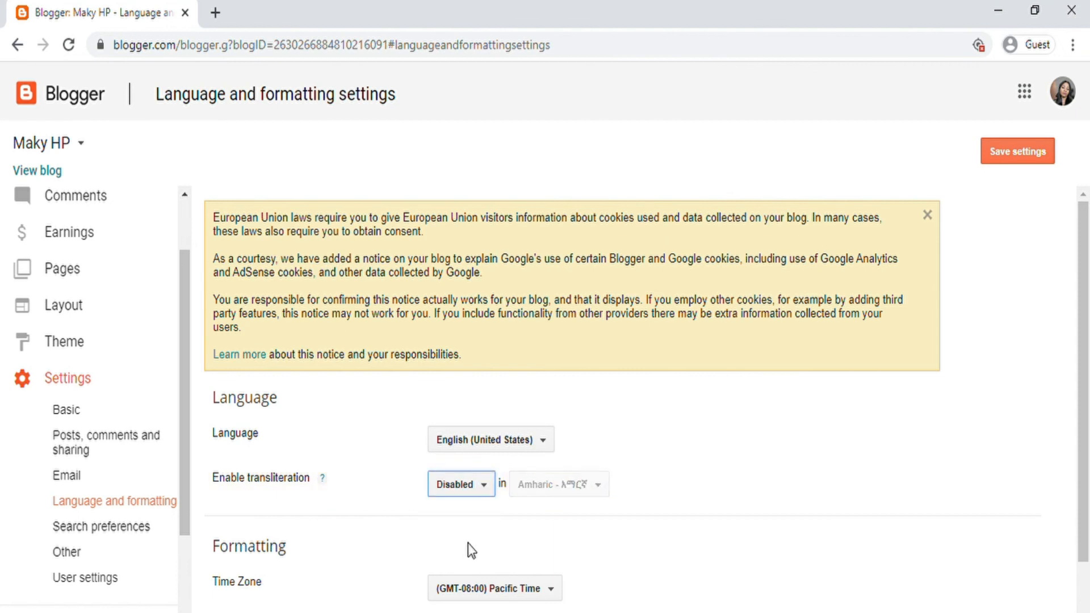
Step: Leave the time zone, date header and timestamp formats unchanged, moving to Search preferences
{"action": "scroll", "coordinate": [461, 511], "scroll_direction": "down", "scroll_amount": 2}
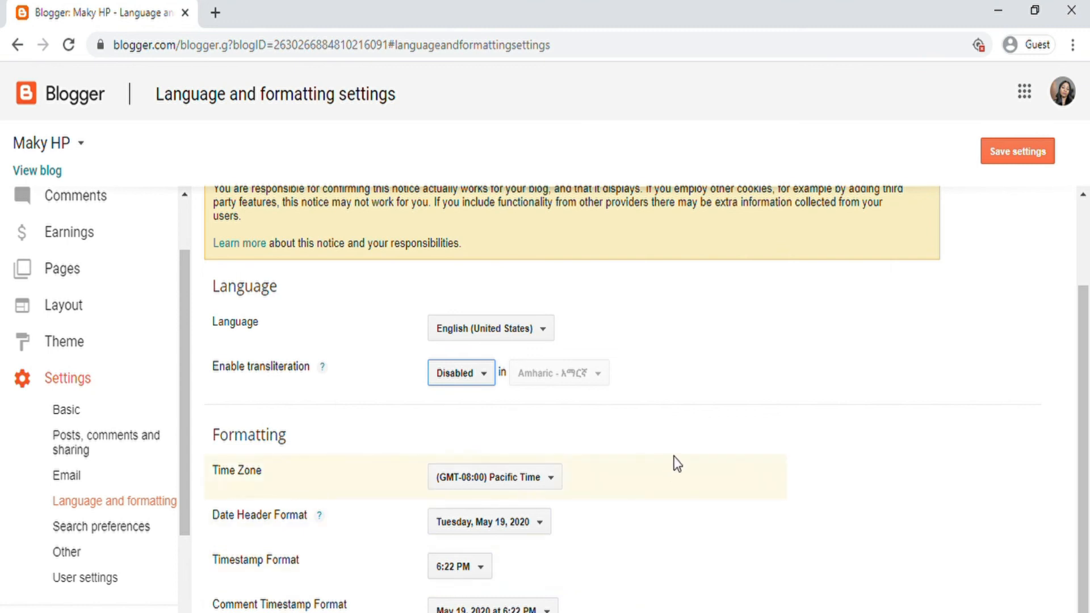
{"action": "left_click", "coordinate": [473, 490]}
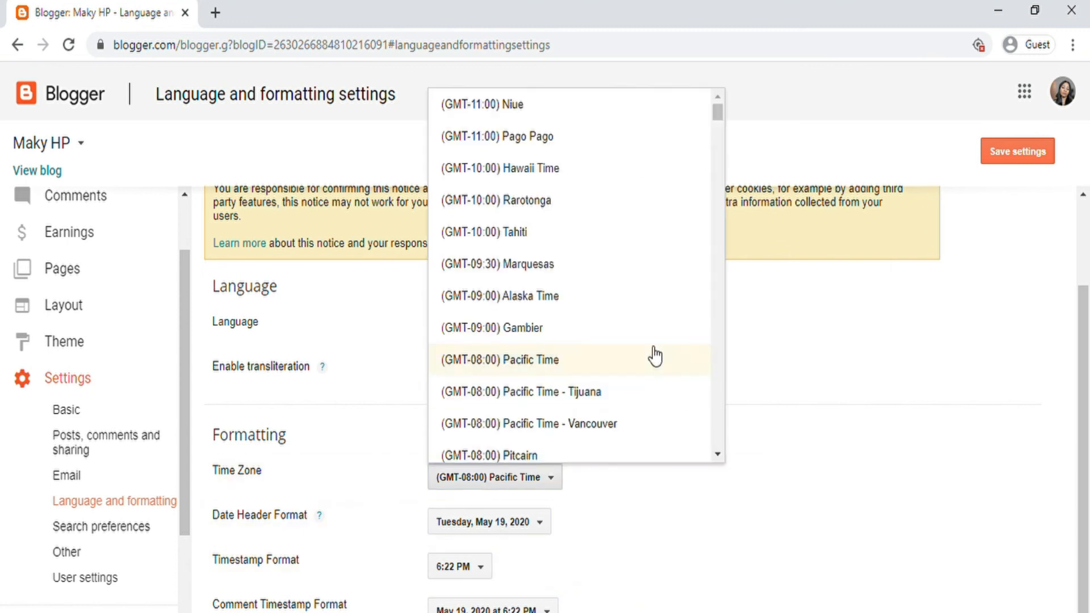
{"action": "scroll", "coordinate": [584, 378], "scroll_direction": "down", "scroll_amount": 15}
{"action": "left_click", "coordinate": [724, 508]}
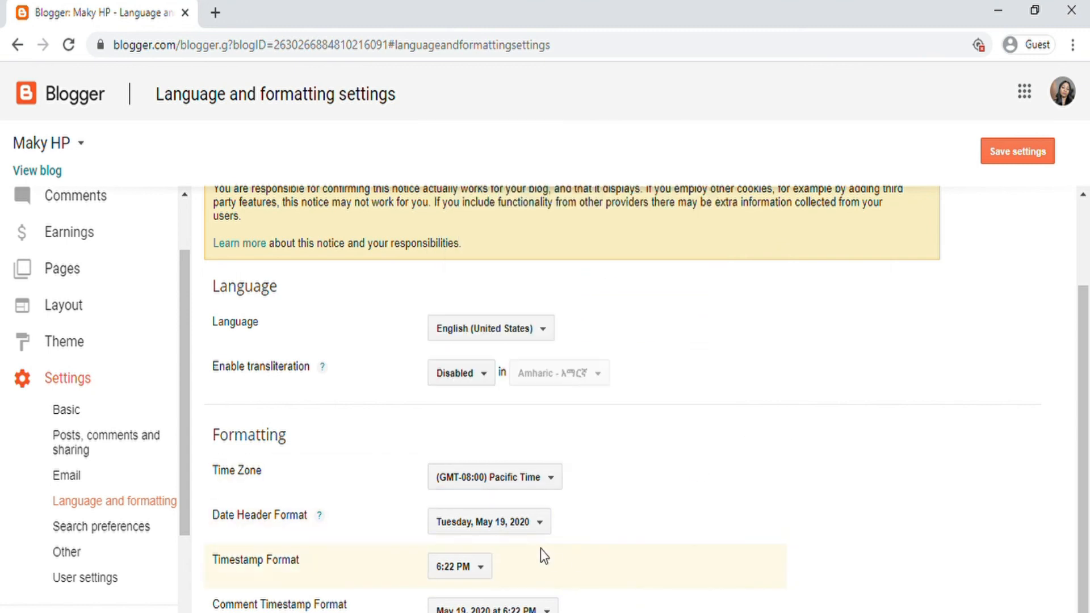
{"action": "left_click", "coordinate": [539, 525]}
{"action": "scroll", "coordinate": [491, 490], "scroll_direction": "down", "scroll_amount": 3}
{"action": "left_click", "coordinate": [649, 465]}
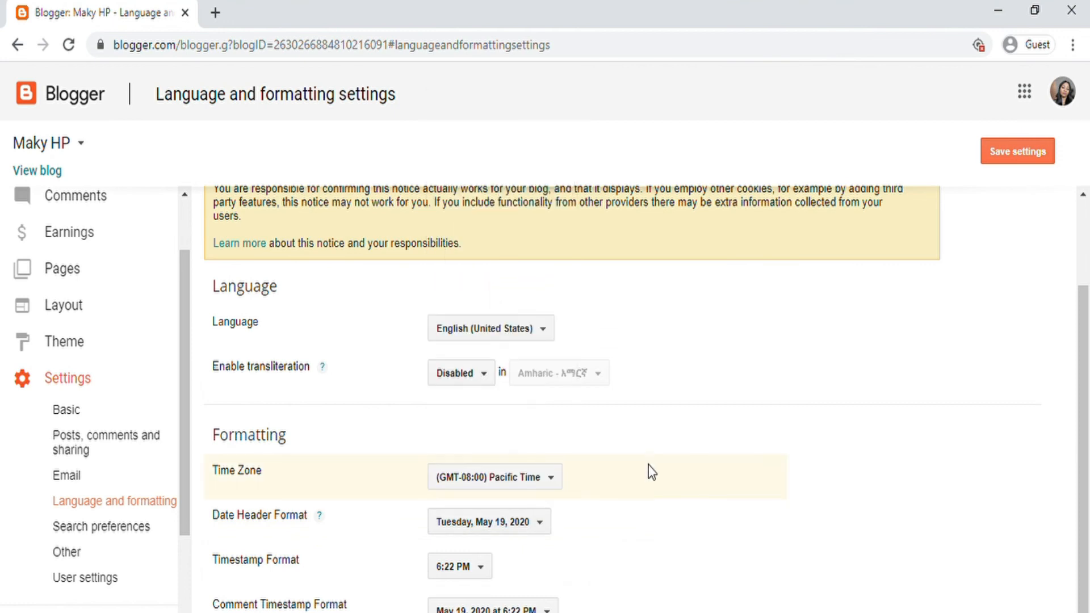
{"action": "left_click", "coordinate": [485, 571]}
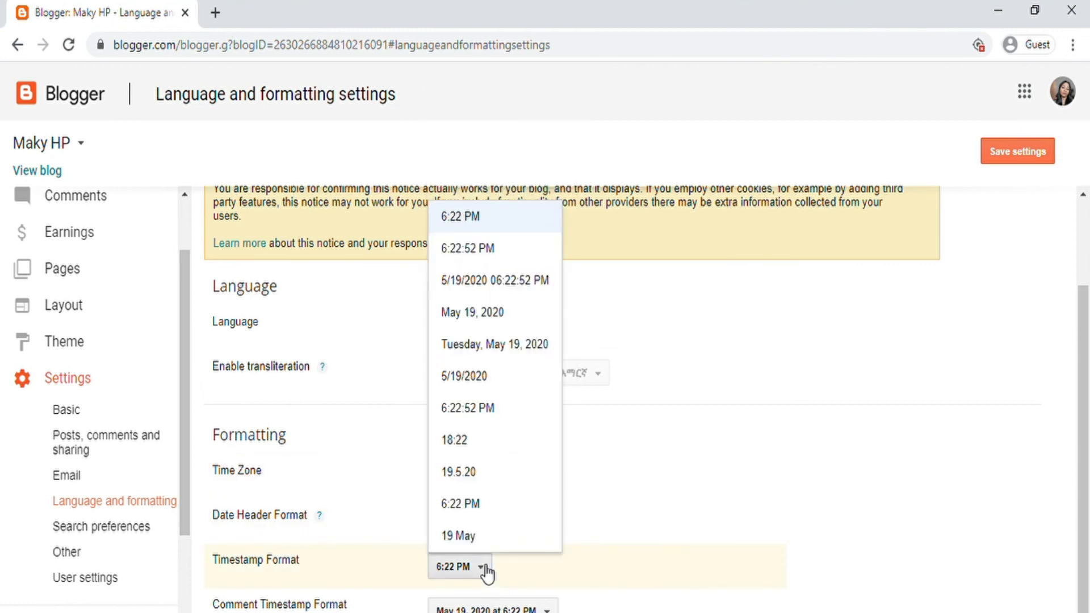
{"action": "left_click", "coordinate": [629, 502]}
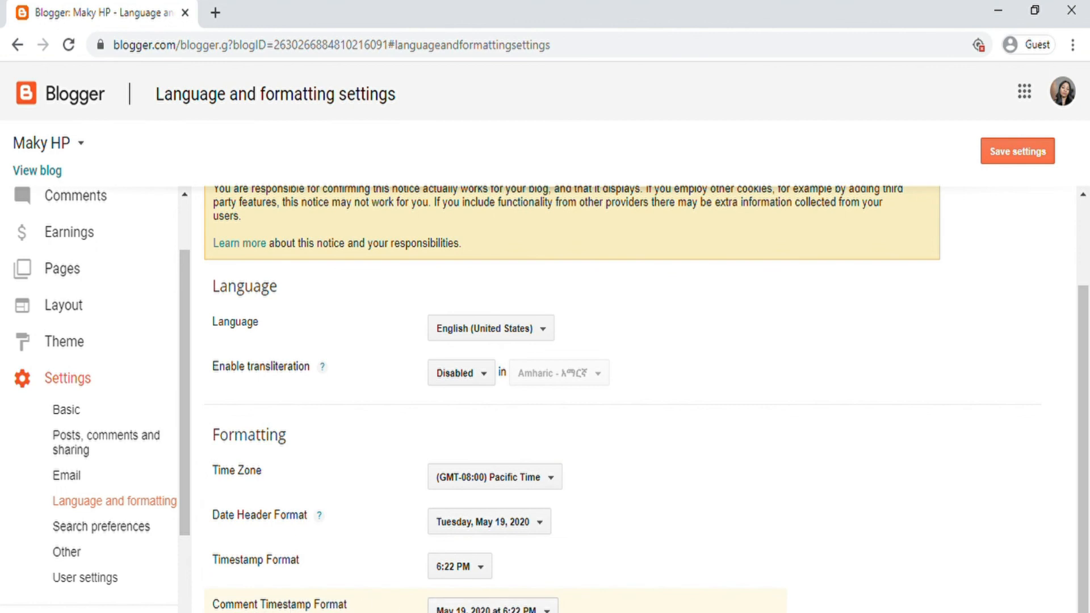
{"action": "left_click", "coordinate": [518, 608]}
{"action": "left_click", "coordinate": [518, 608]}
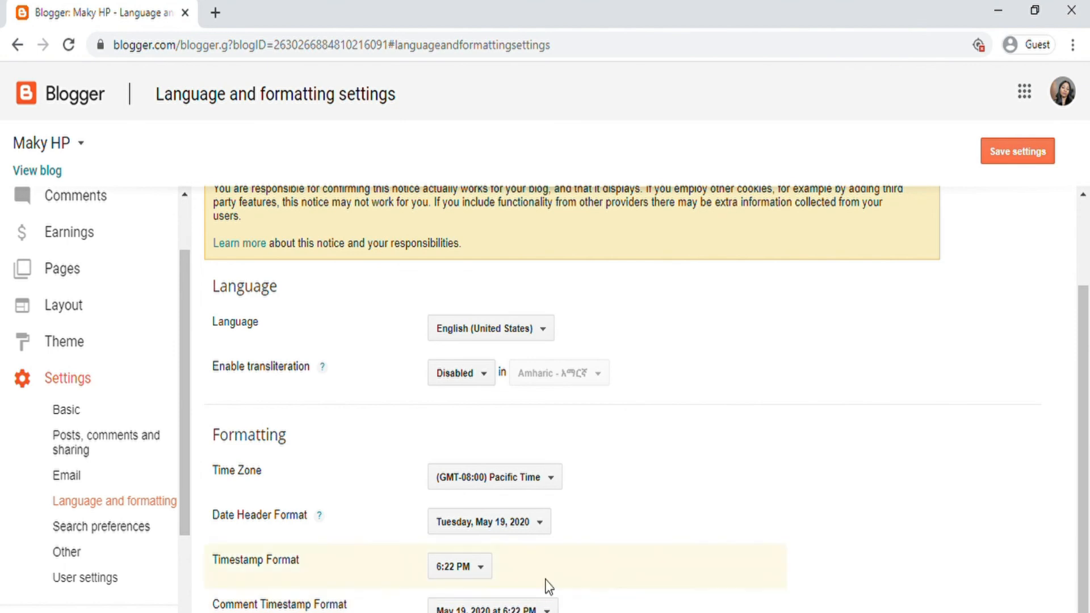
{"action": "left_click", "coordinate": [130, 540]}
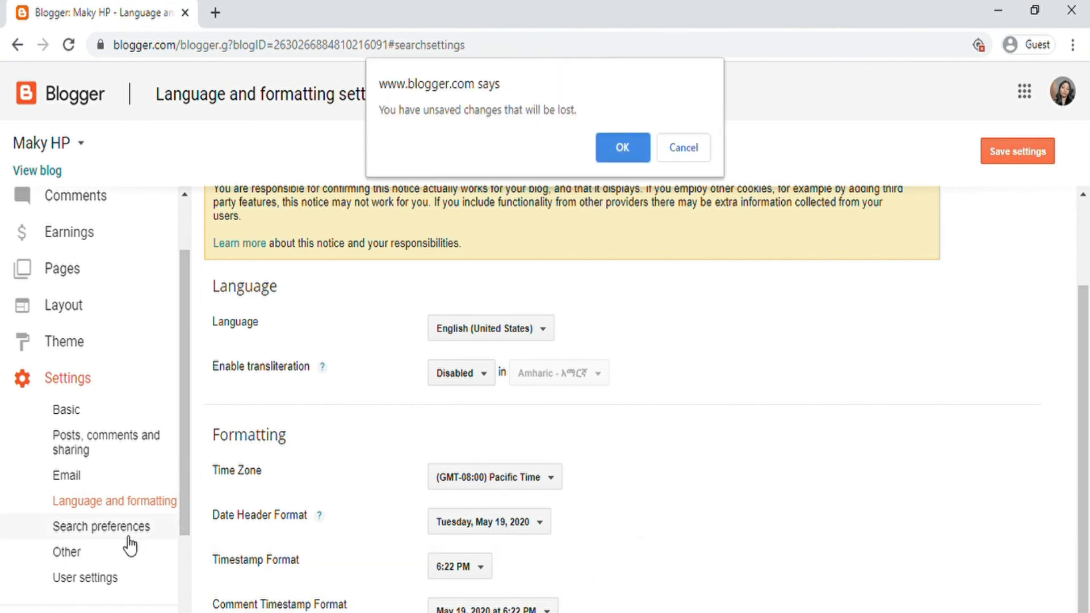
Step: Discard the unsaved changes, then enable the meta tags search description (Yes) and save it
{"action": "left_click", "coordinate": [619, 149]}
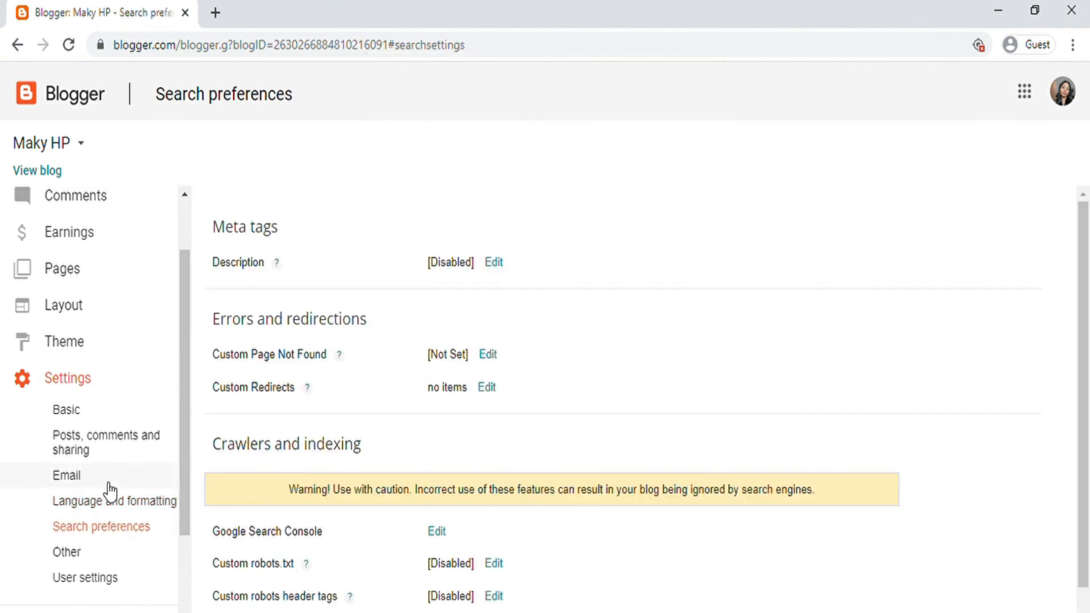
{"action": "scroll", "coordinate": [477, 448], "scroll_direction": "down", "scroll_amount": 3}
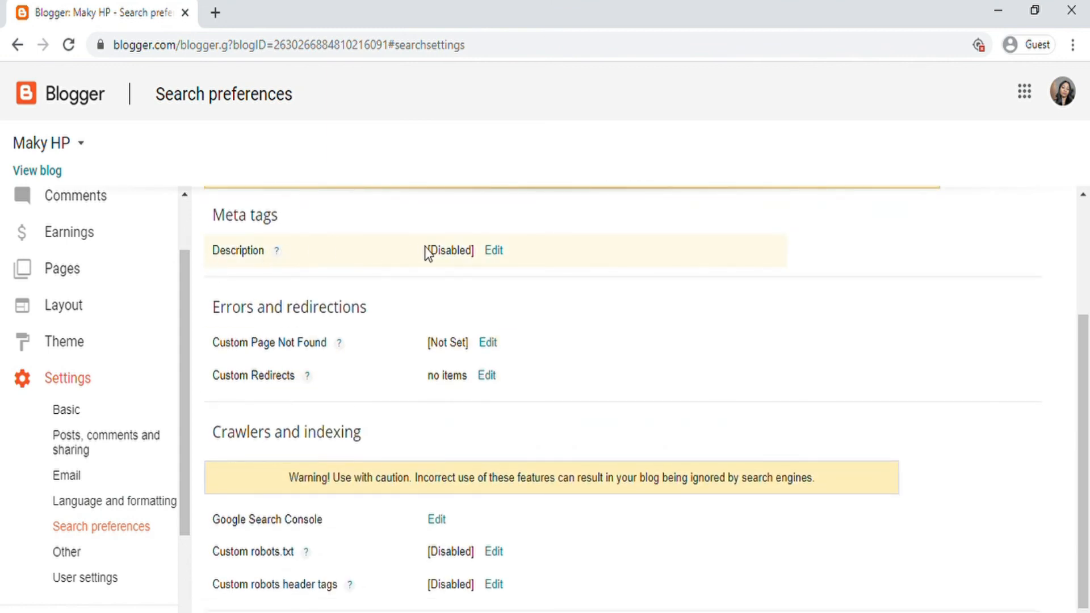
{"action": "left_click", "coordinate": [493, 251]}
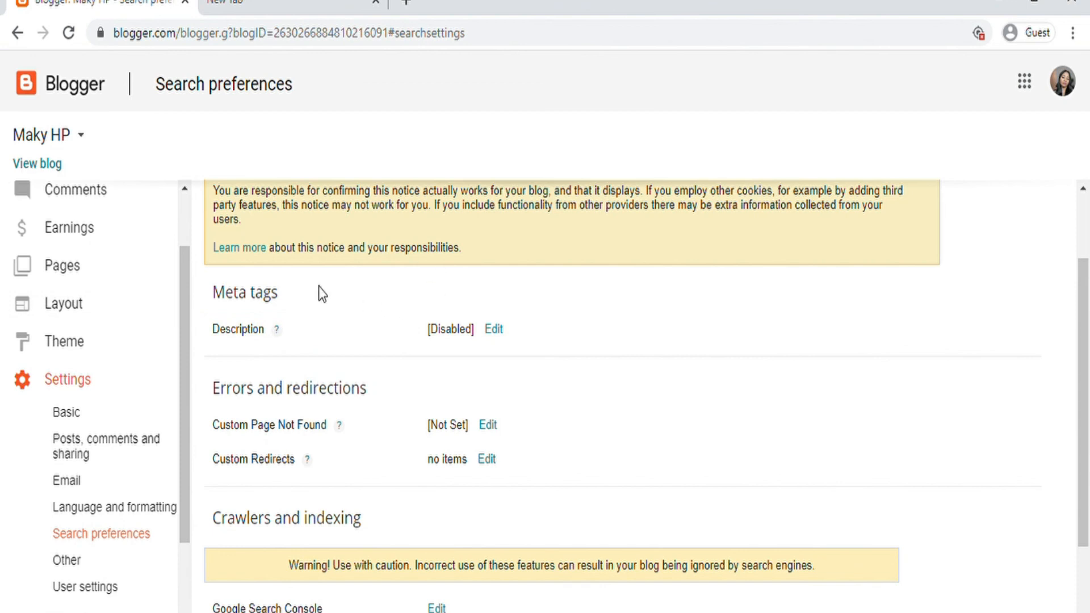
{"action": "left_click", "coordinate": [493, 331]}
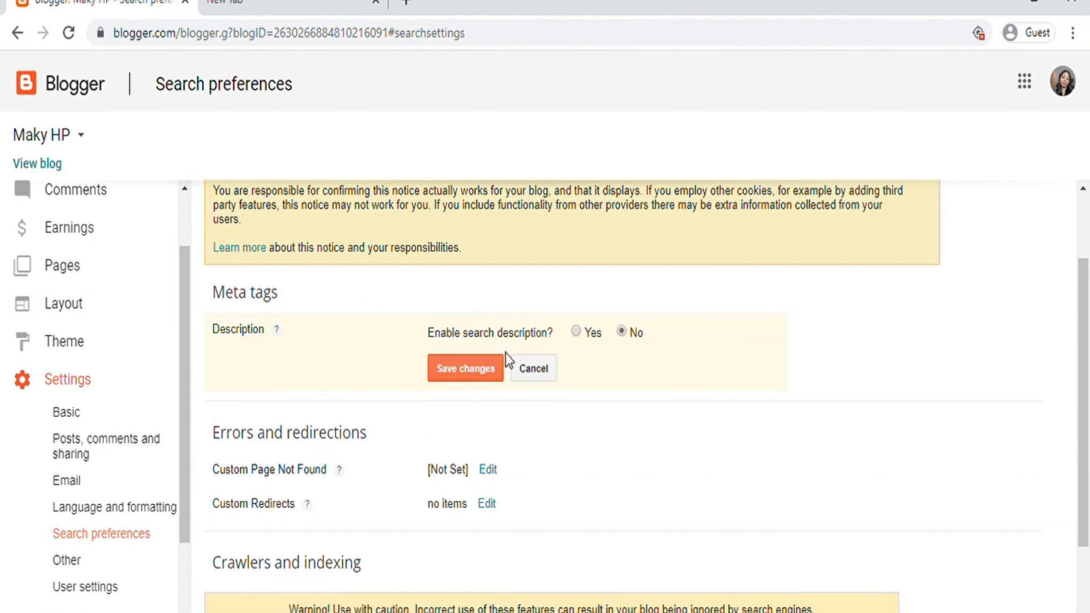
{"action": "left_click", "coordinate": [575, 332]}
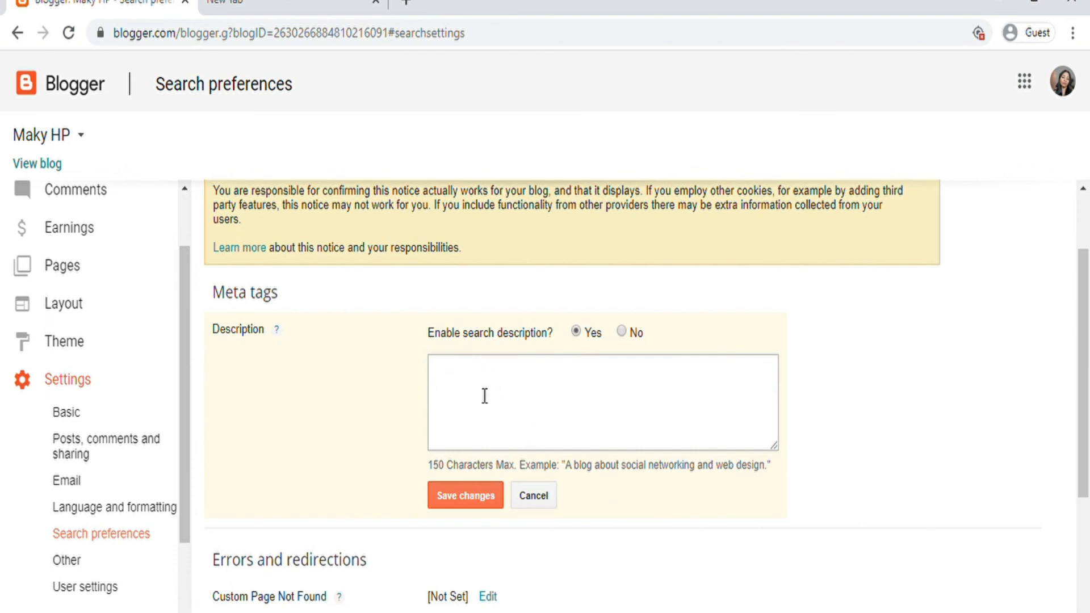
{"action": "left_click", "coordinate": [487, 497]}
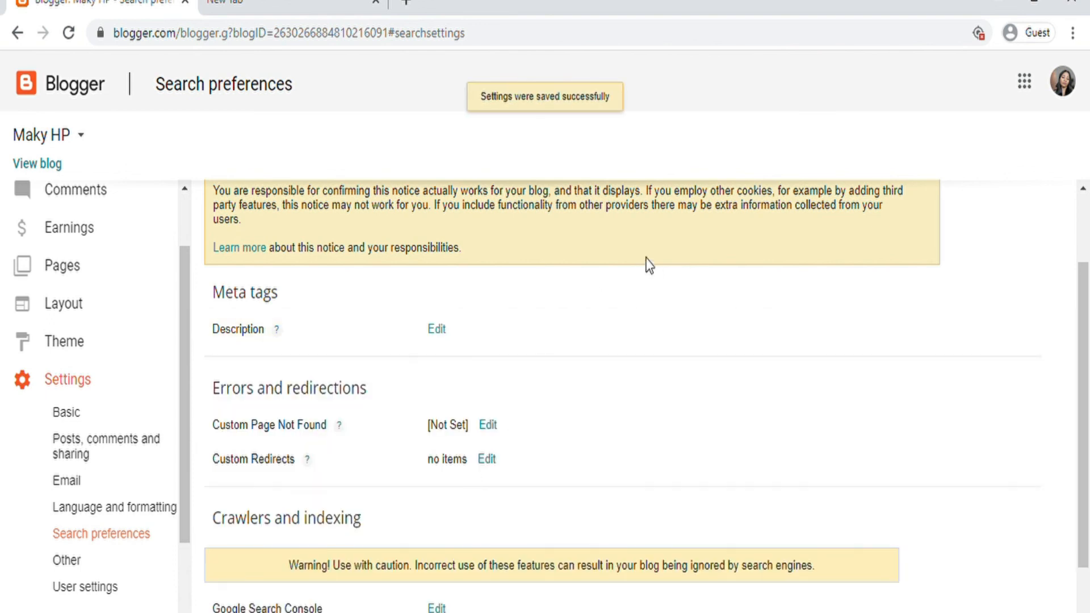
{"action": "scroll", "coordinate": [509, 316], "scroll_direction": "down", "scroll_amount": 3}
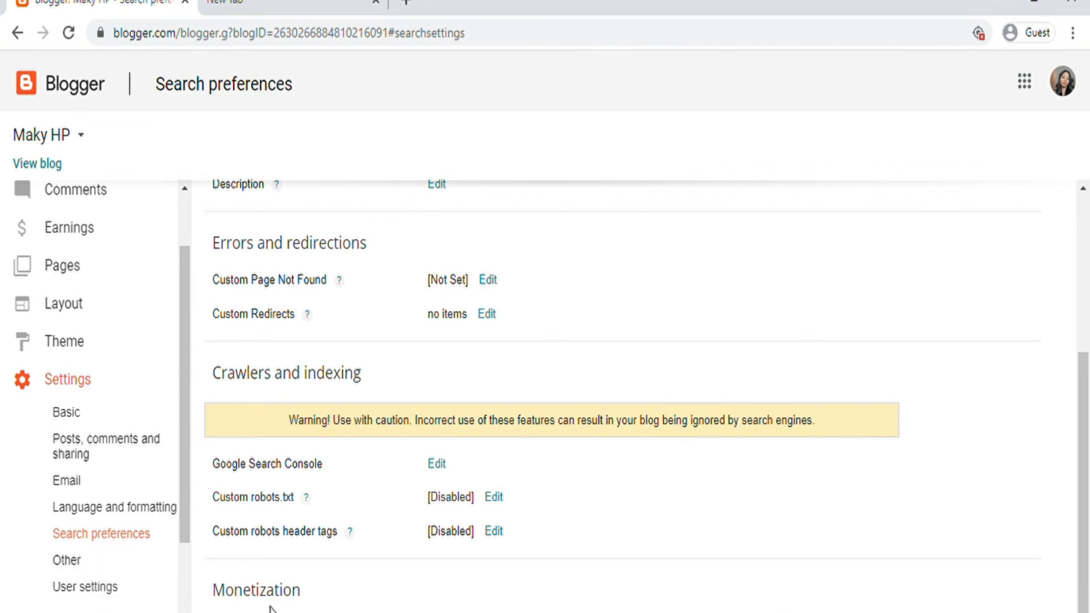
Step: Review Maky HP's Other settings: import/backup, blog deletion, feed set to Full, adult content No
{"action": "left_click", "coordinate": [67, 561]}
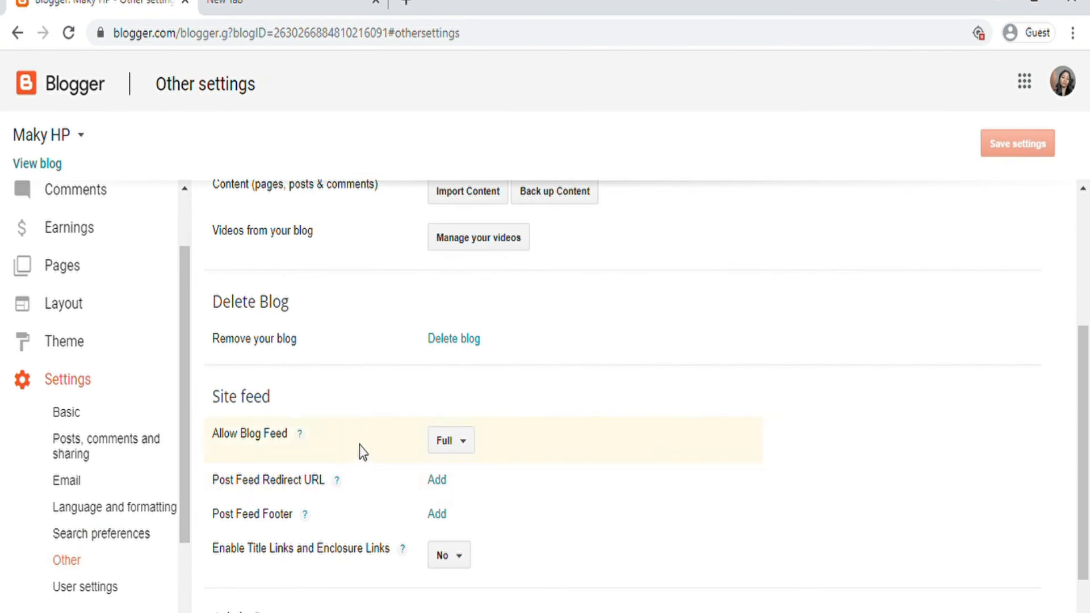
{"action": "scroll", "coordinate": [364, 448], "scroll_direction": "up", "scroll_amount": 4}
{"action": "scroll", "coordinate": [377, 415], "scroll_direction": "down", "scroll_amount": 3}
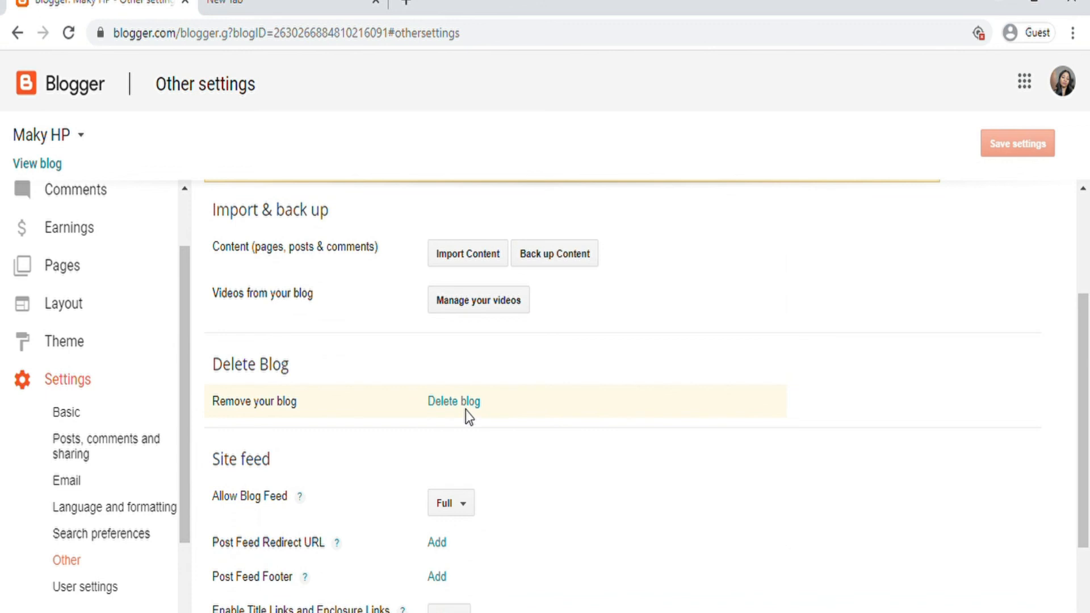
{"action": "scroll", "coordinate": [545, 375], "scroll_direction": "up", "scroll_amount": 3}
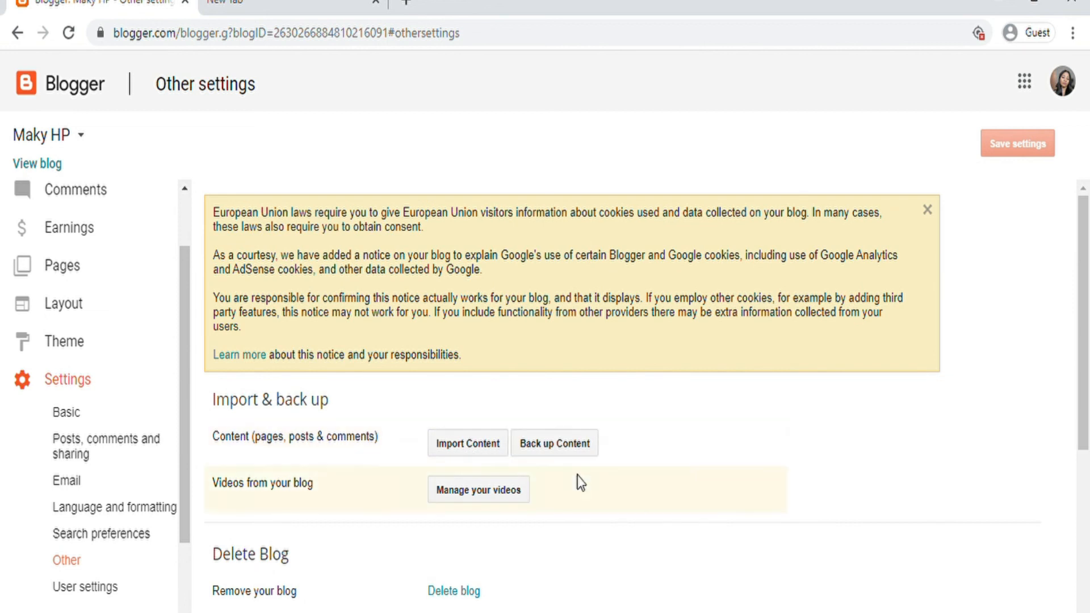
{"action": "scroll", "coordinate": [576, 483], "scroll_direction": "down", "scroll_amount": 5}
{"action": "scroll", "coordinate": [576, 491], "scroll_direction": "up", "scroll_amount": 4}
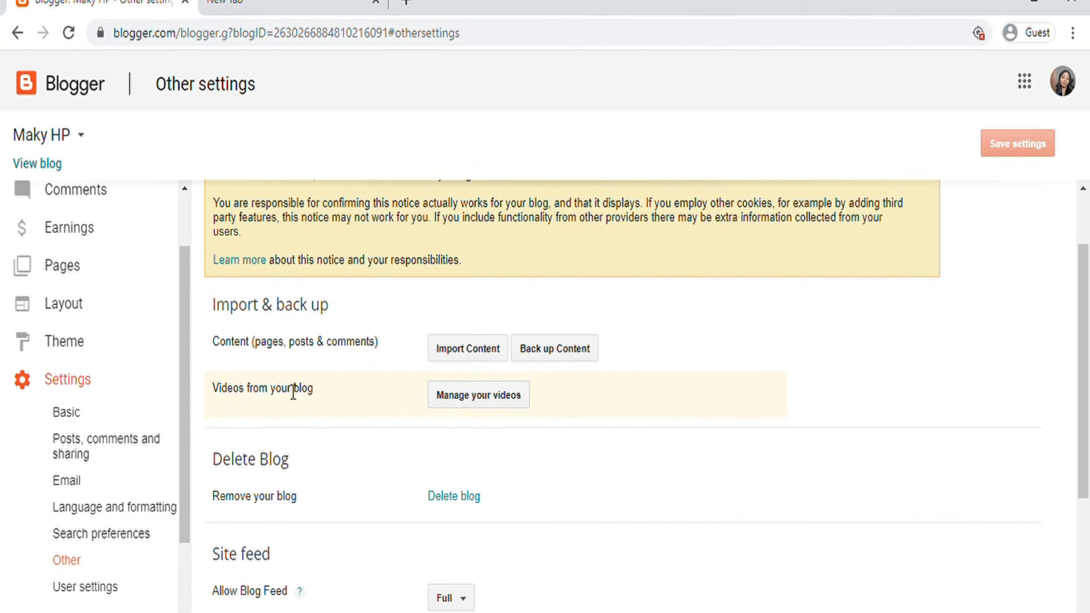
{"action": "scroll", "coordinate": [522, 418], "scroll_direction": "down", "scroll_amount": 5}
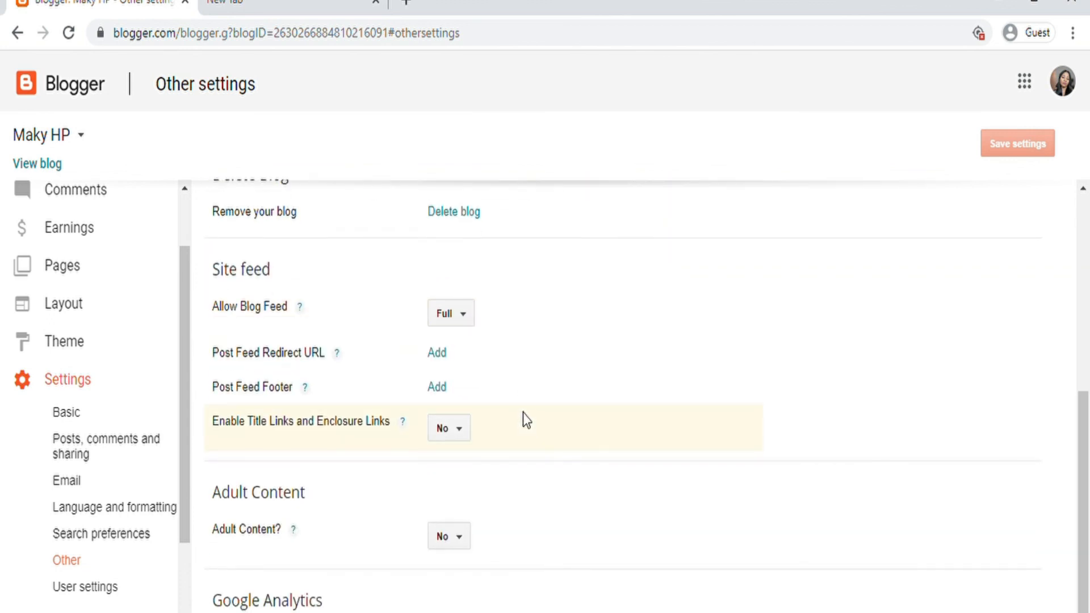
{"action": "scroll", "coordinate": [169, 548], "scroll_direction": "down", "scroll_amount": 2}
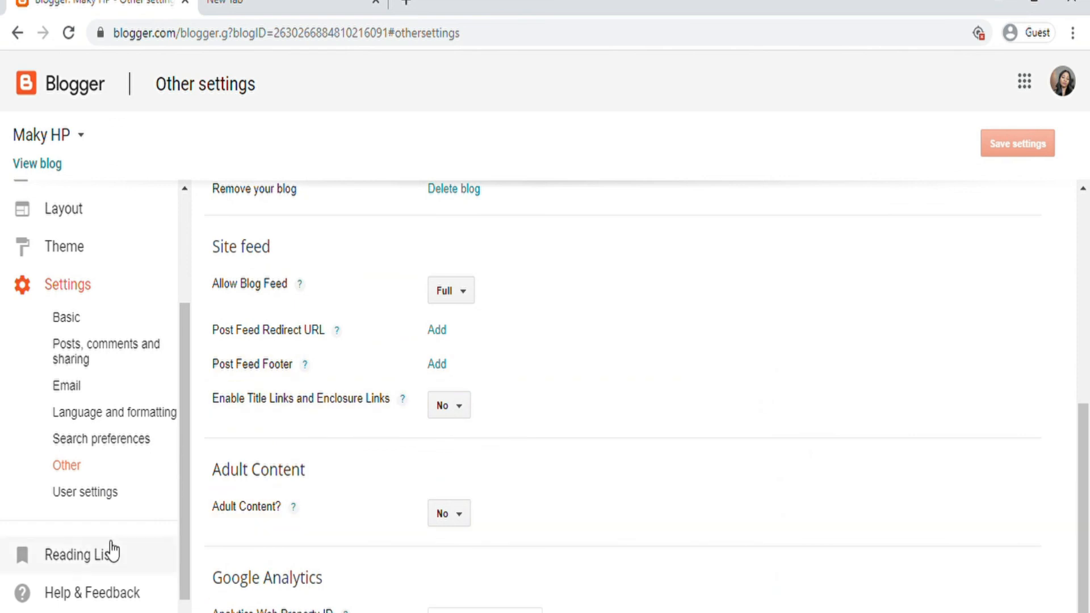
Step: Go to User settings and briefly view the user profile editor before returning
{"action": "left_click", "coordinate": [79, 493]}
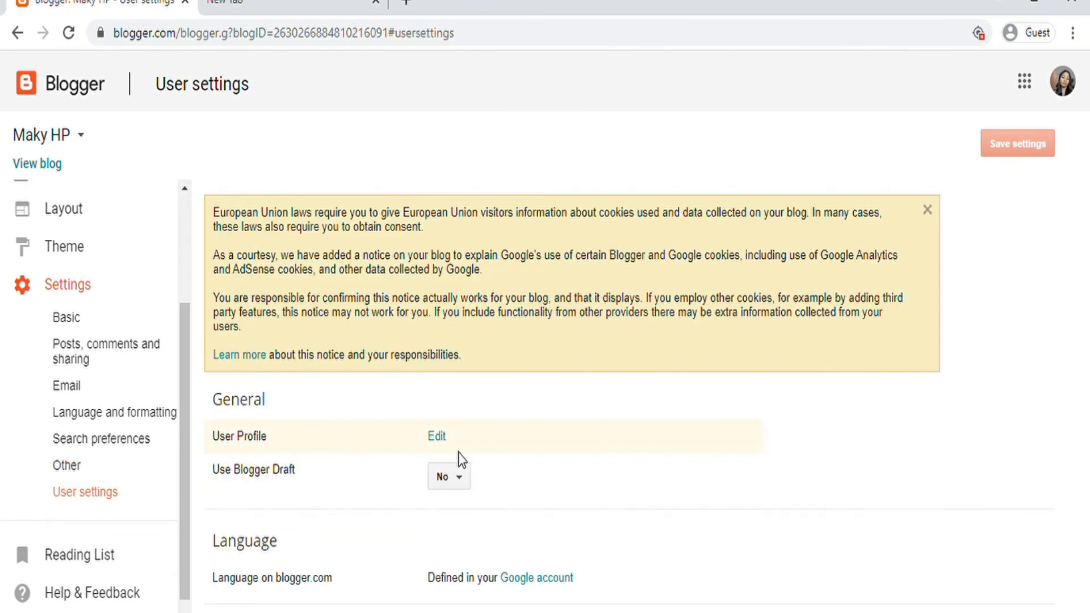
{"action": "left_click", "coordinate": [437, 436]}
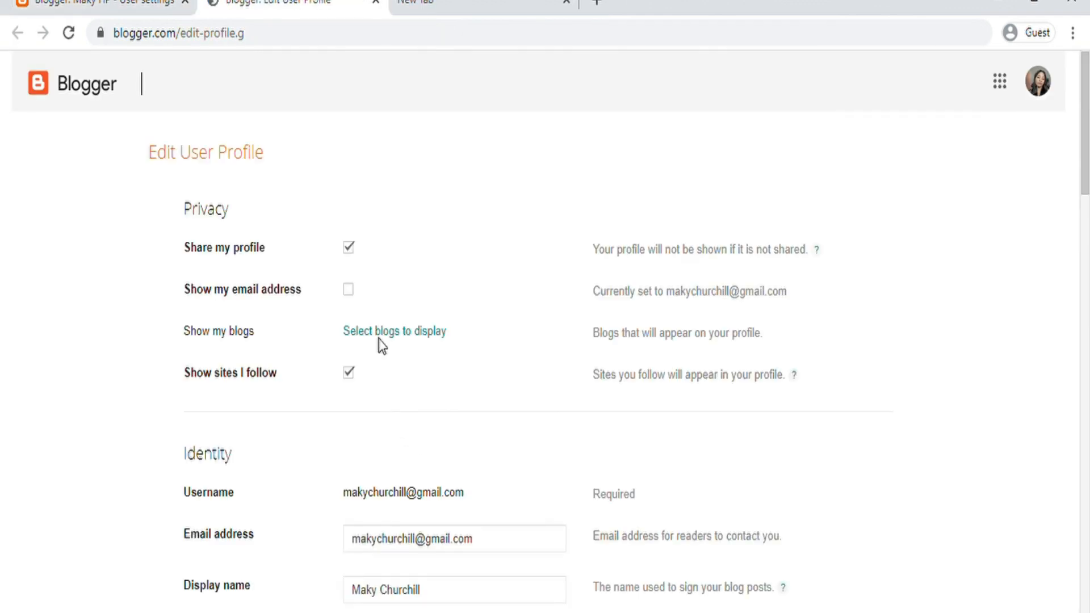
{"action": "left_click", "coordinate": [374, 2]}
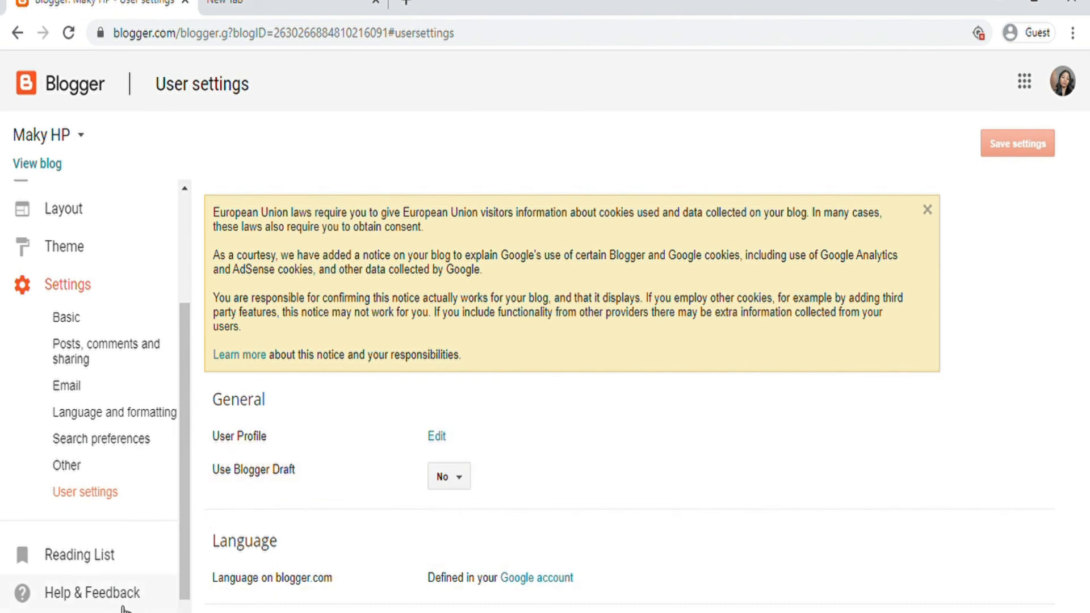
Step: Browse User settings, with Use Blogger Draft set to No, and return the sidebar to the top
{"action": "scroll", "coordinate": [159, 500], "scroll_direction": "up", "scroll_amount": 3}
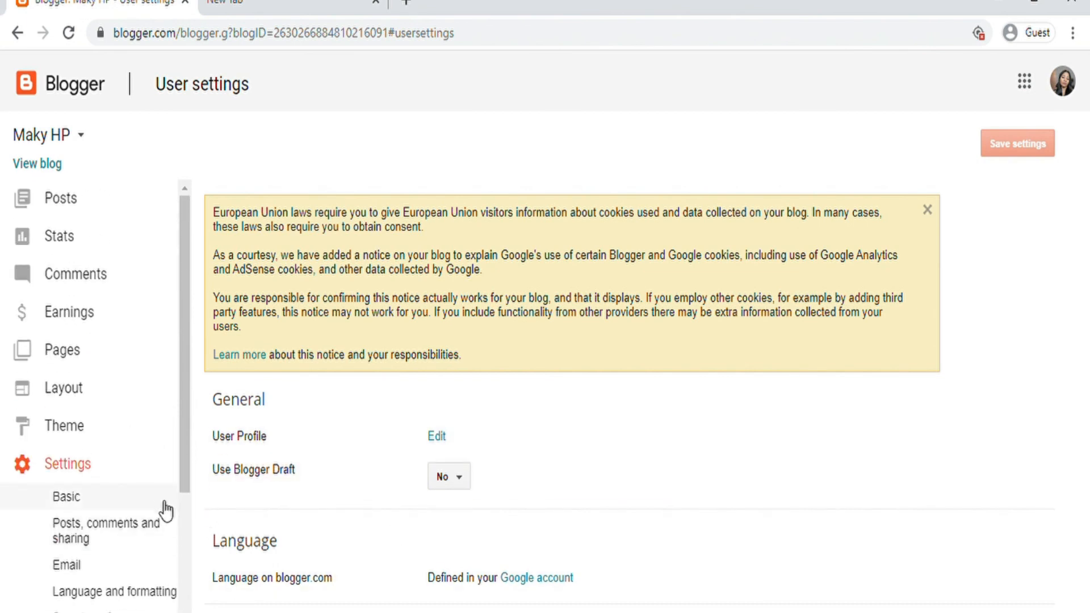
{"action": "scroll", "coordinate": [170, 540], "scroll_direction": "down", "scroll_amount": 2}
{"action": "scroll", "coordinate": [166, 554], "scroll_direction": "up", "scroll_amount": 1}
{"action": "scroll", "coordinate": [168, 556], "scroll_direction": "down", "scroll_amount": 1}
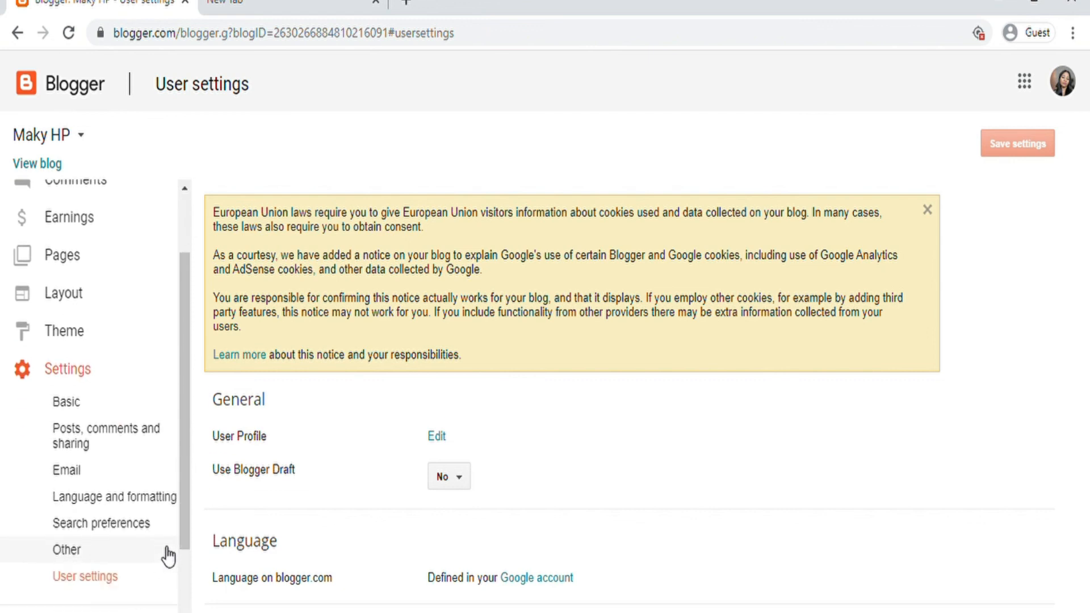
{"action": "scroll", "coordinate": [168, 557], "scroll_direction": "up", "scroll_amount": 2}
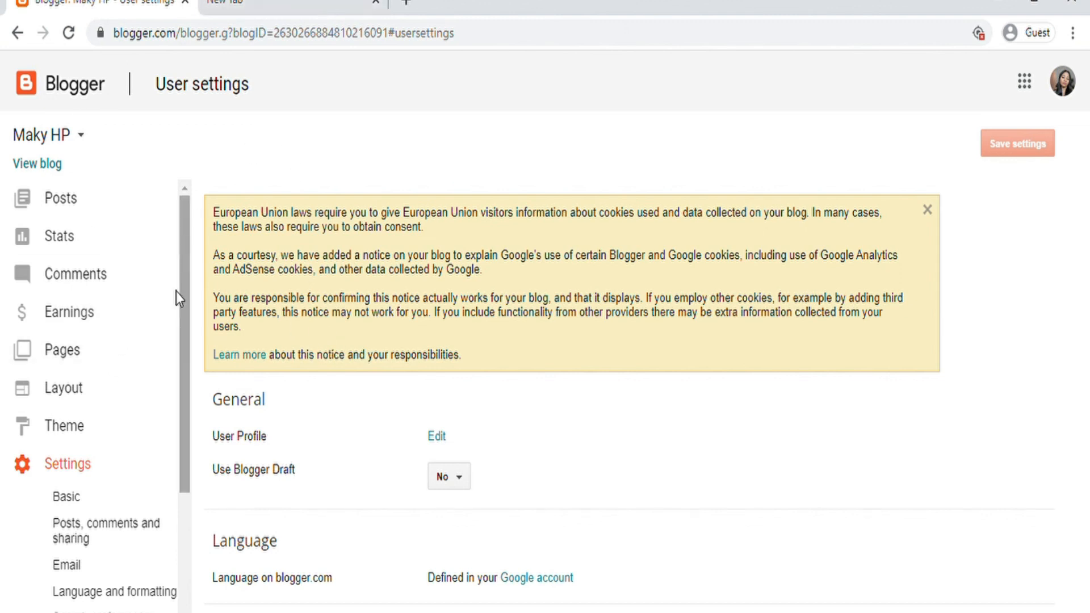
{"action": "left_click_drag", "start_coordinate": [183, 291], "coordinate": [186, 506]}
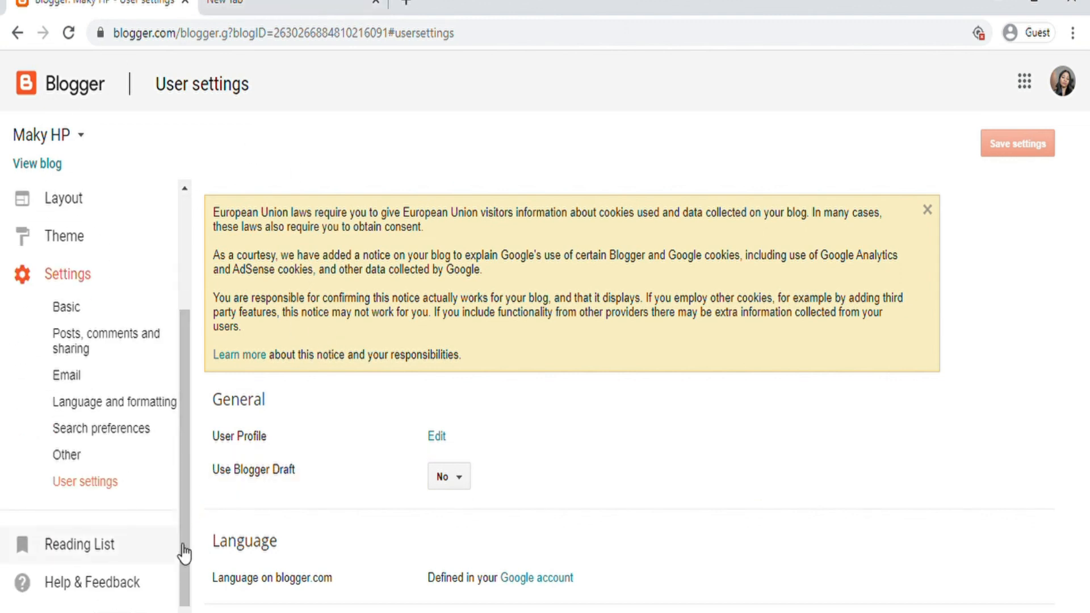
{"action": "scroll", "coordinate": [180, 555], "scroll_direction": "up", "scroll_amount": 4}
Step: Search 'google trend' in the second Chrome tab and open the Google Trends website
{"action": "left_click", "coordinate": [324, 6]}
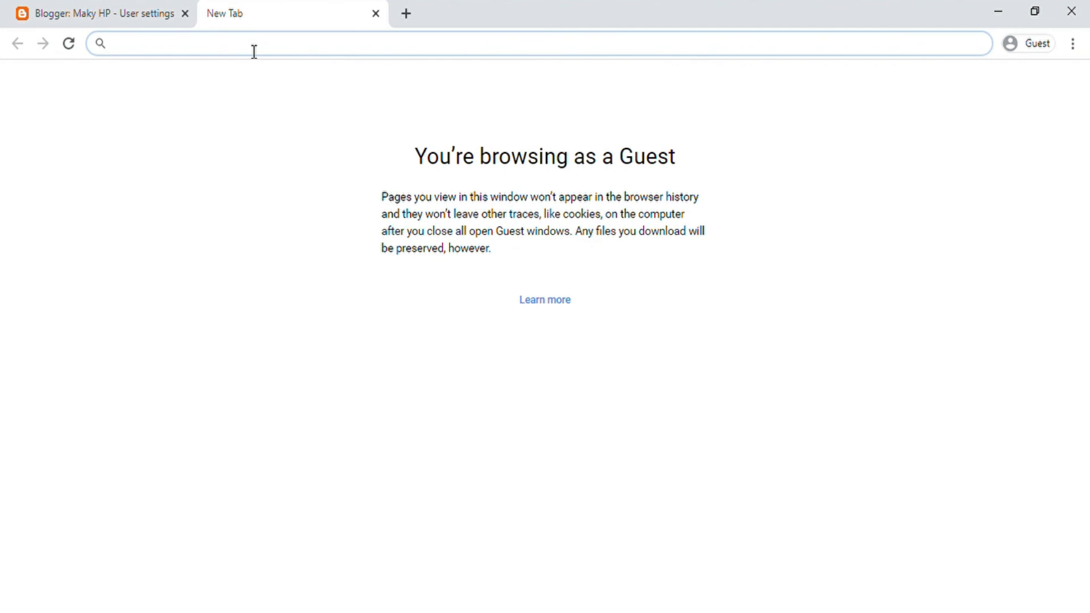
{"action": "type", "text": "goog"}
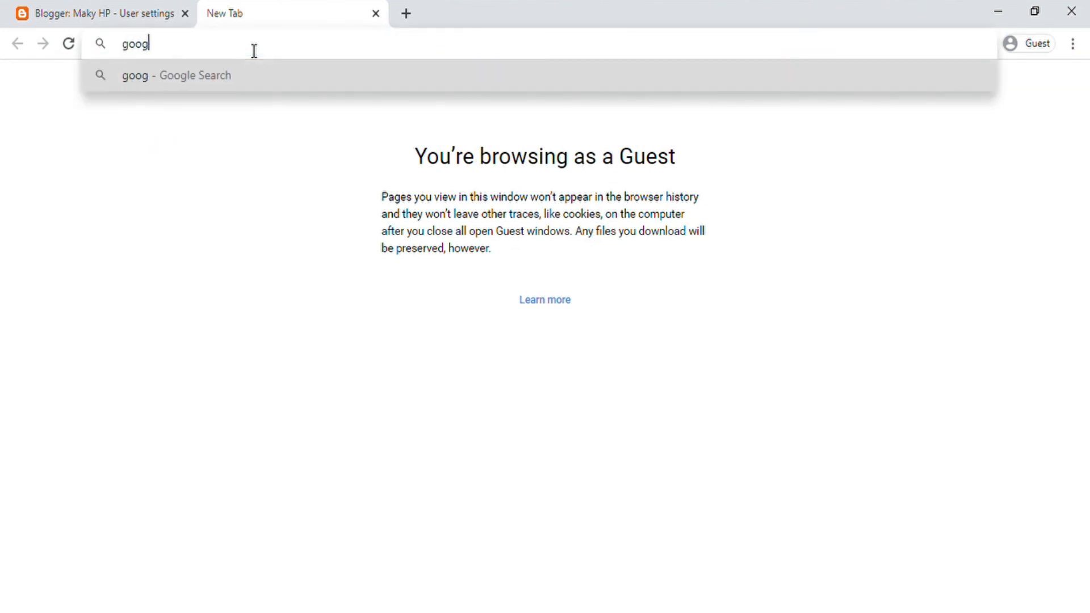
{"action": "type", "text": "le trend"}
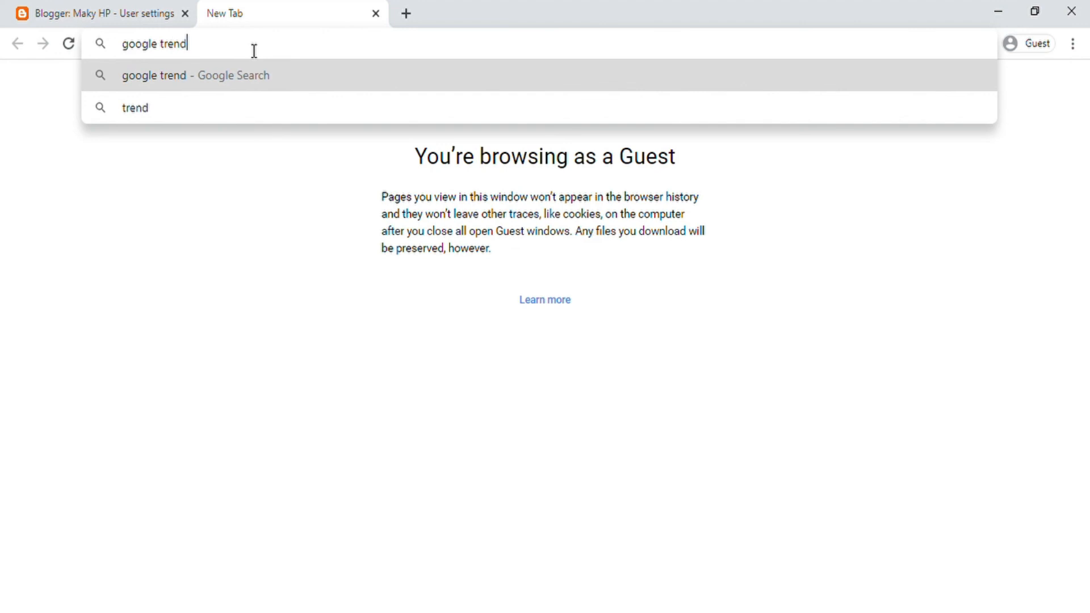
{"action": "key", "text": "Return"}
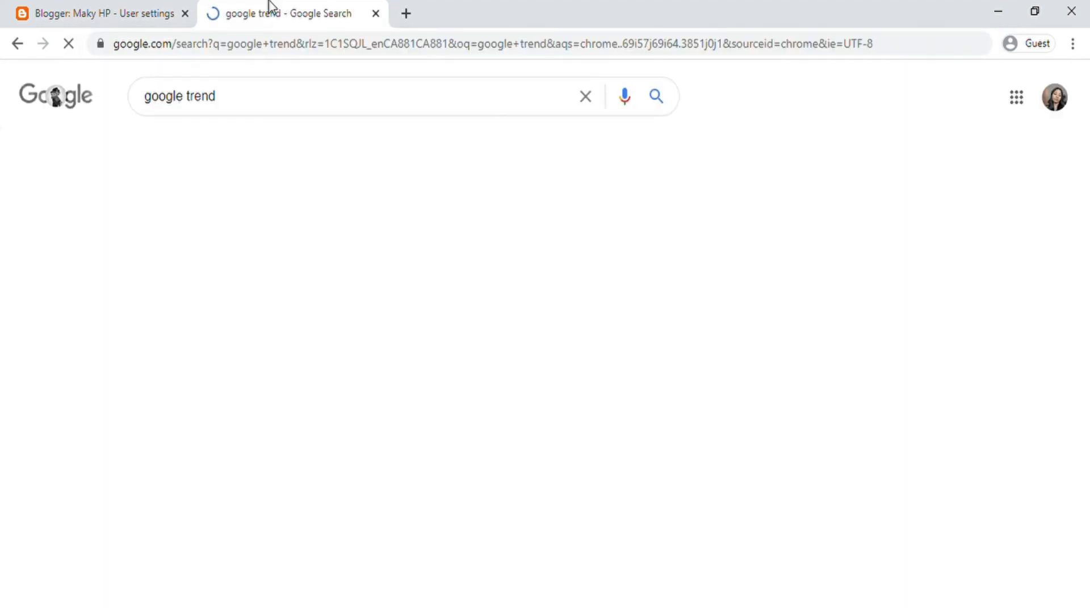
{"action": "left_click", "coordinate": [241, 243]}
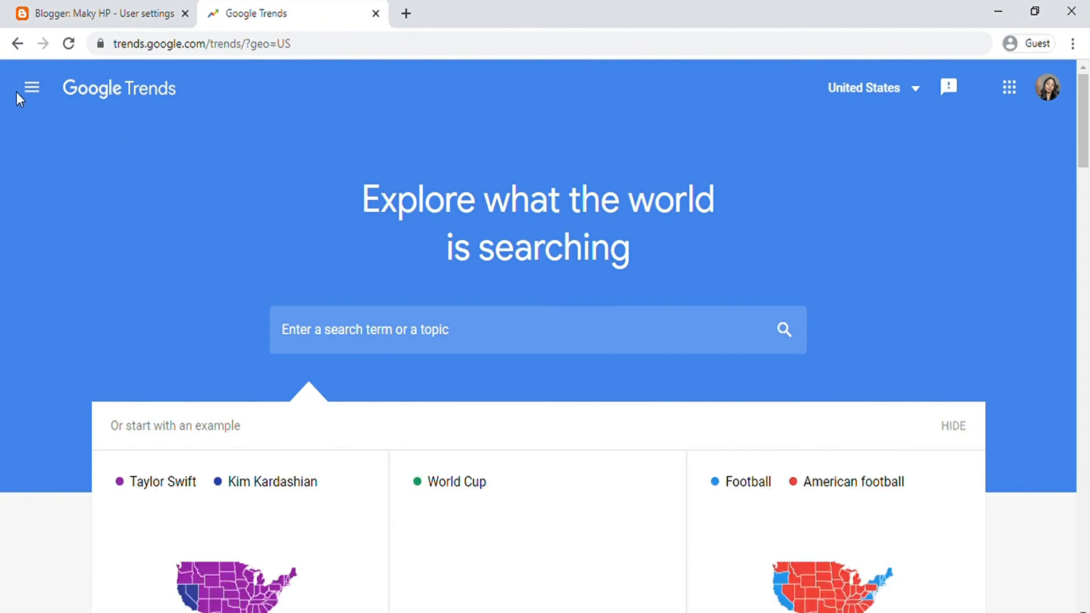
Step: Browse Trending Searches for US daily trends of May 19, 2020, led by Machine Gun Kelly
{"action": "left_click", "coordinate": [33, 91]}
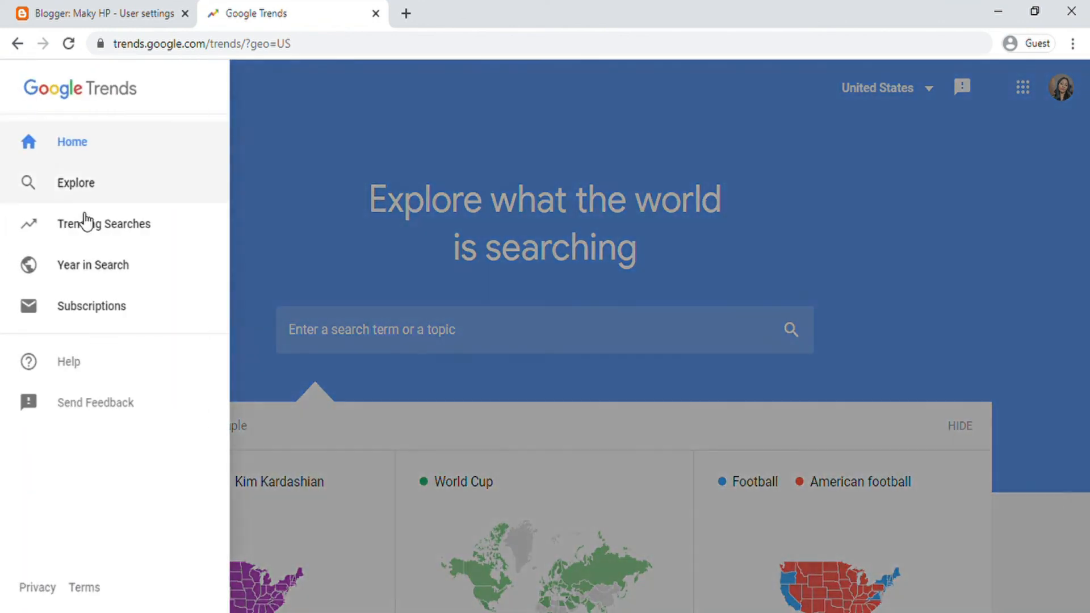
{"action": "left_click", "coordinate": [92, 227]}
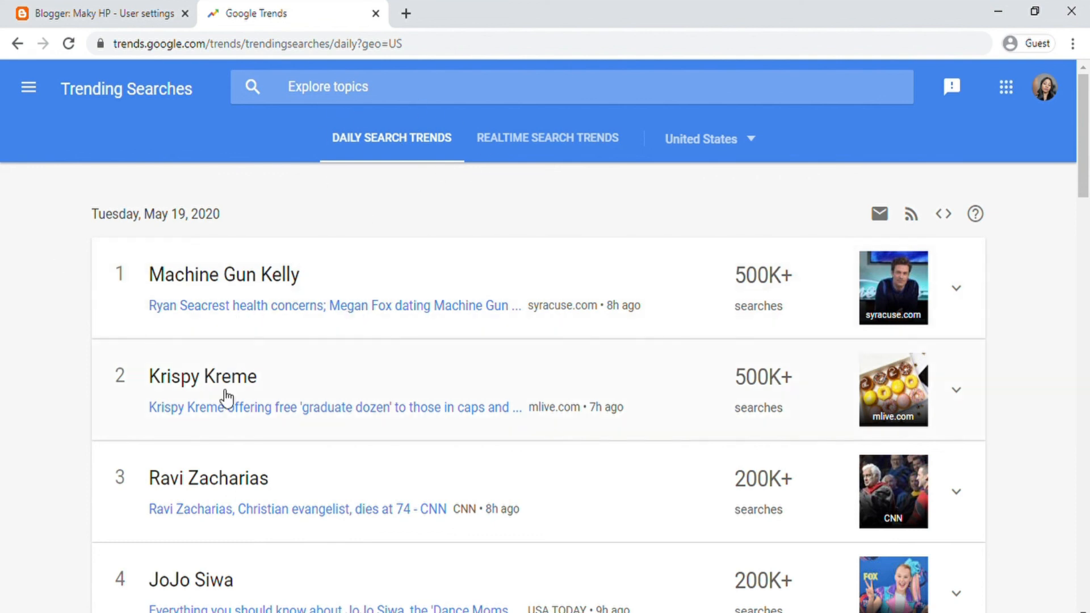
{"action": "scroll", "coordinate": [246, 423], "scroll_direction": "down", "scroll_amount": 4}
{"action": "scroll", "coordinate": [228, 431], "scroll_direction": "down", "scroll_amount": 2}
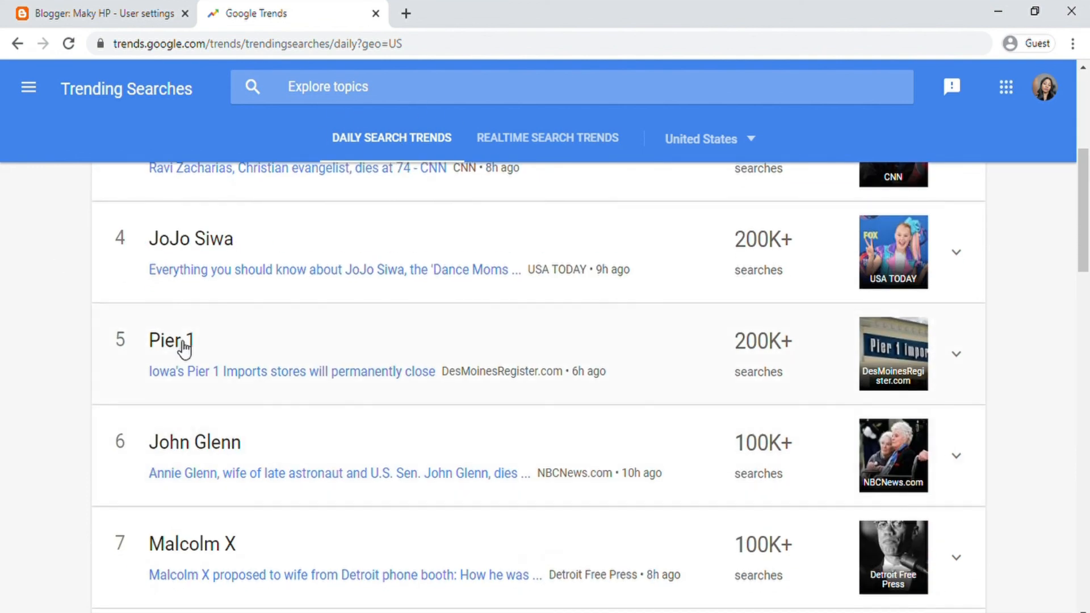
{"action": "scroll", "coordinate": [171, 397], "scroll_direction": "up", "scroll_amount": 6}
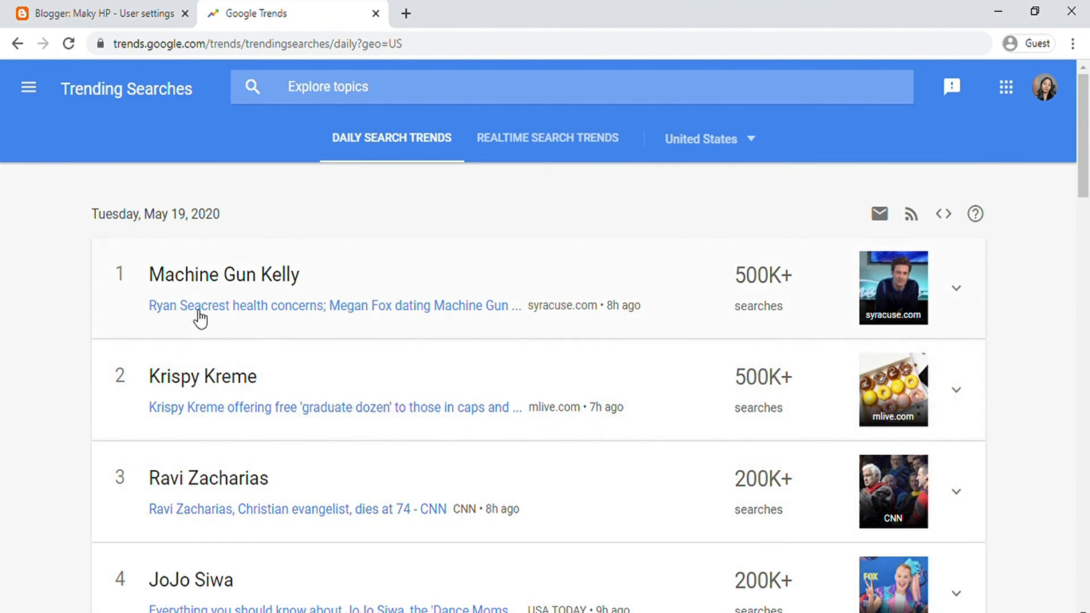
{"action": "scroll", "coordinate": [205, 341], "scroll_direction": "down", "scroll_amount": 3}
{"action": "scroll", "coordinate": [341, 421], "scroll_direction": "up", "scroll_amount": 3}
Step: Switch Google Trends to the realtime search trends view
{"action": "left_click", "coordinate": [518, 138]}
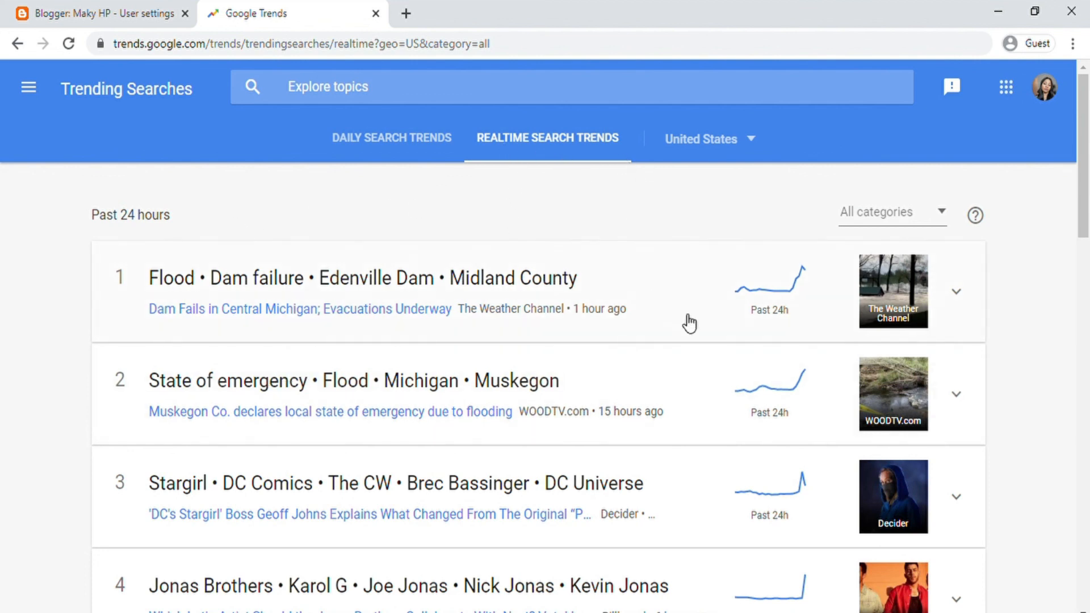
{"action": "scroll", "coordinate": [355, 318], "scroll_direction": "down", "scroll_amount": 2}
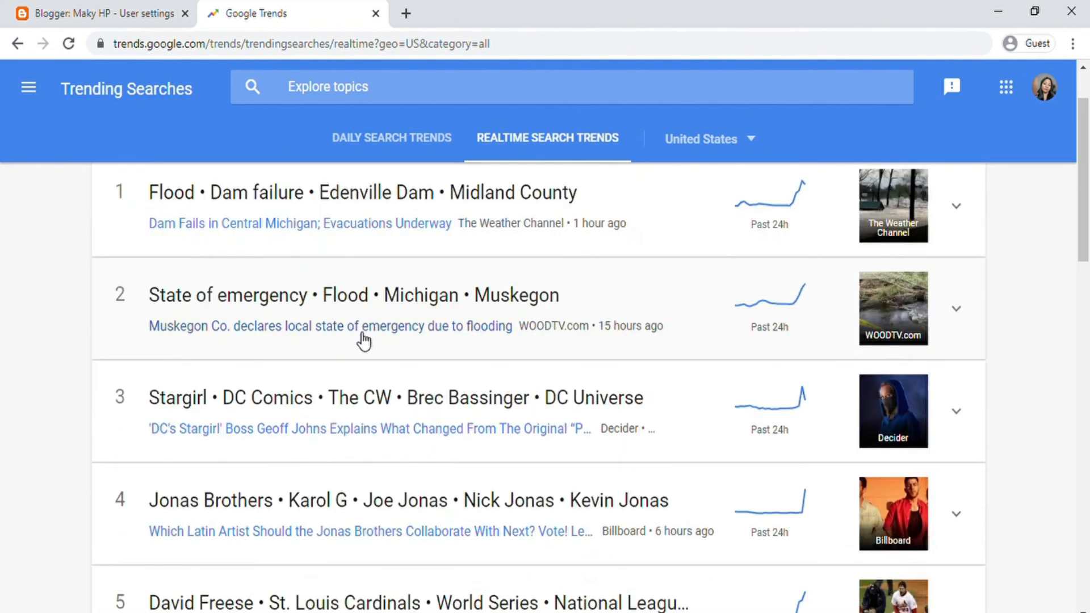
{"action": "scroll", "coordinate": [397, 321], "scroll_direction": "up", "scroll_amount": 2}
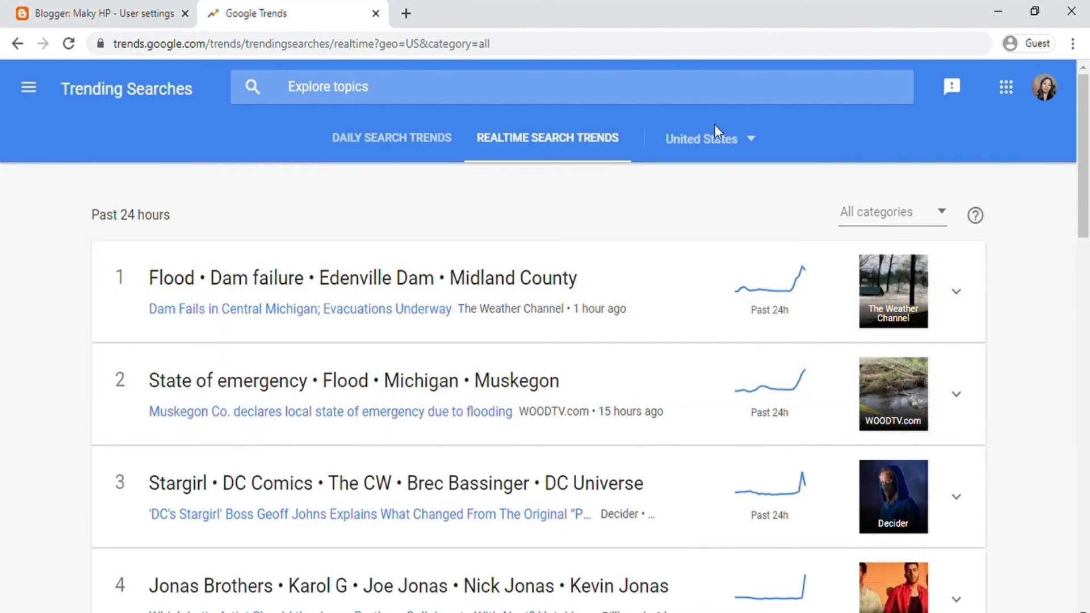
Step: Show realtime trends for Australia, browse them, and reopen the country list
{"action": "left_click", "coordinate": [741, 149]}
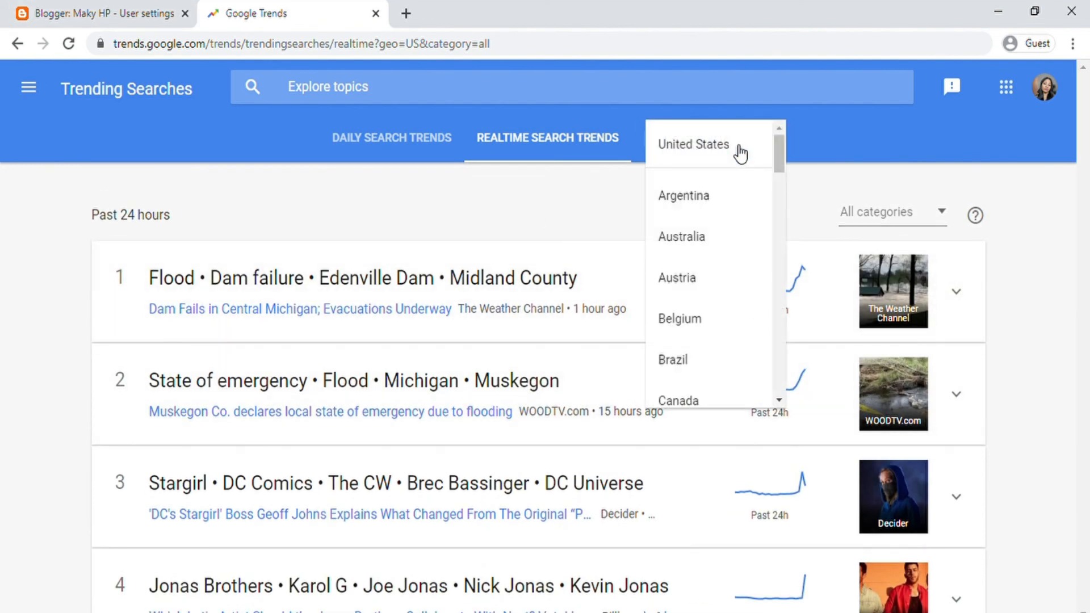
{"action": "left_click", "coordinate": [691, 245]}
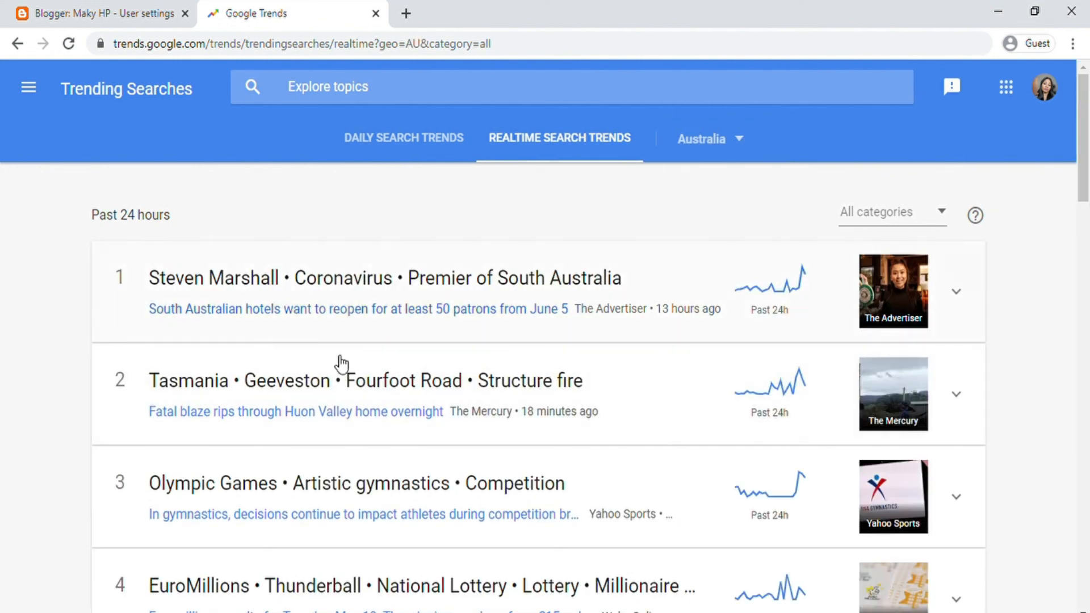
{"action": "scroll", "coordinate": [625, 352], "scroll_direction": "down", "scroll_amount": 8}
{"action": "scroll", "coordinate": [587, 409], "scroll_direction": "up", "scroll_amount": 7}
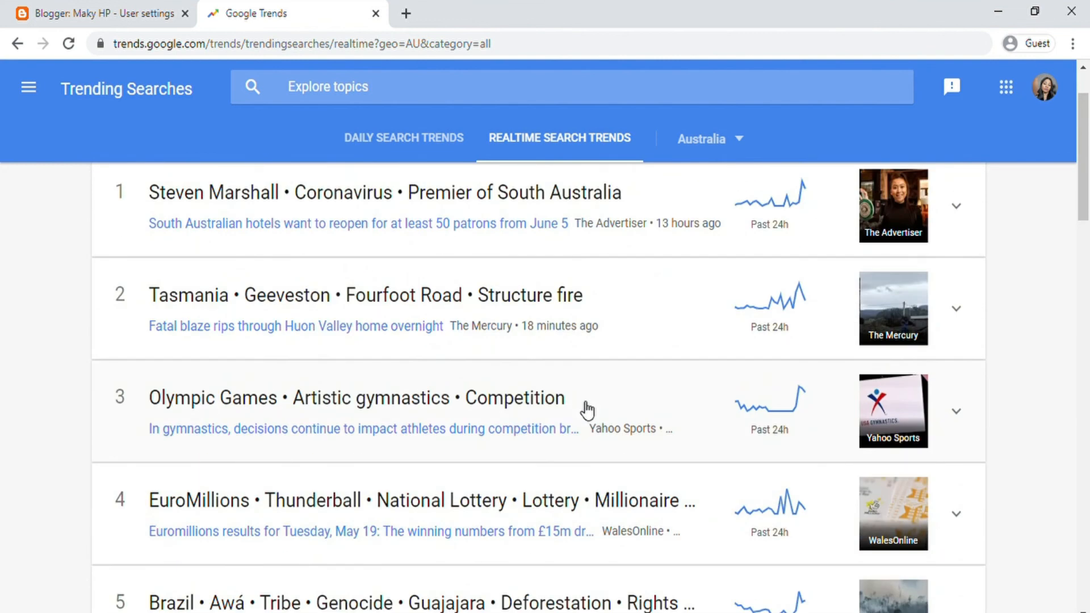
{"action": "scroll", "coordinate": [586, 408], "scroll_direction": "up", "scroll_amount": 2}
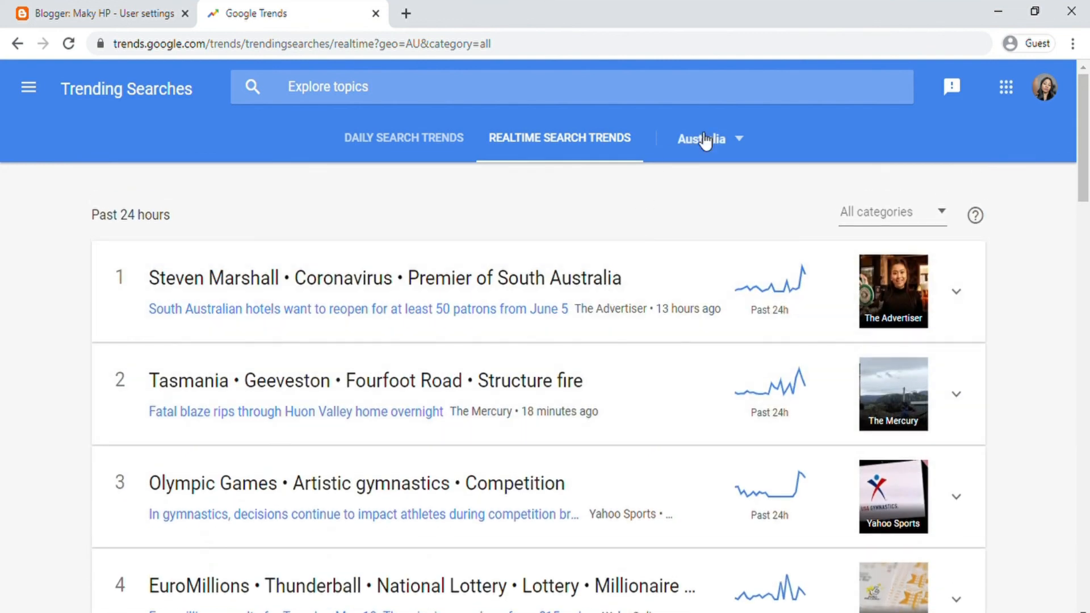
{"action": "left_click", "coordinate": [741, 139]}
{"action": "scroll", "coordinate": [714, 273], "scroll_direction": "down", "scroll_amount": 3}
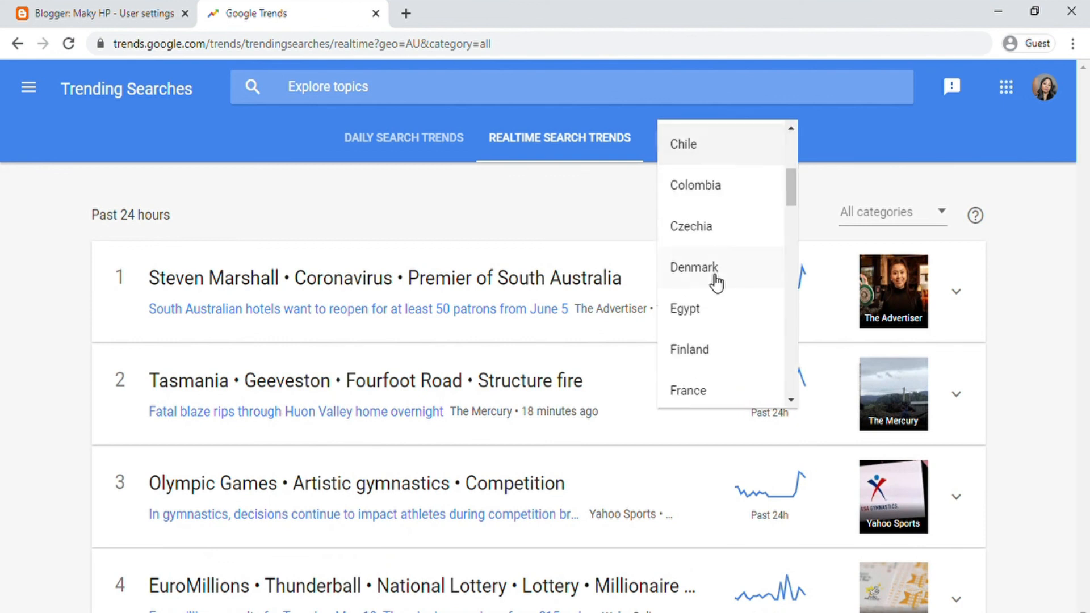
{"action": "scroll", "coordinate": [708, 295], "scroll_direction": "down", "scroll_amount": 3}
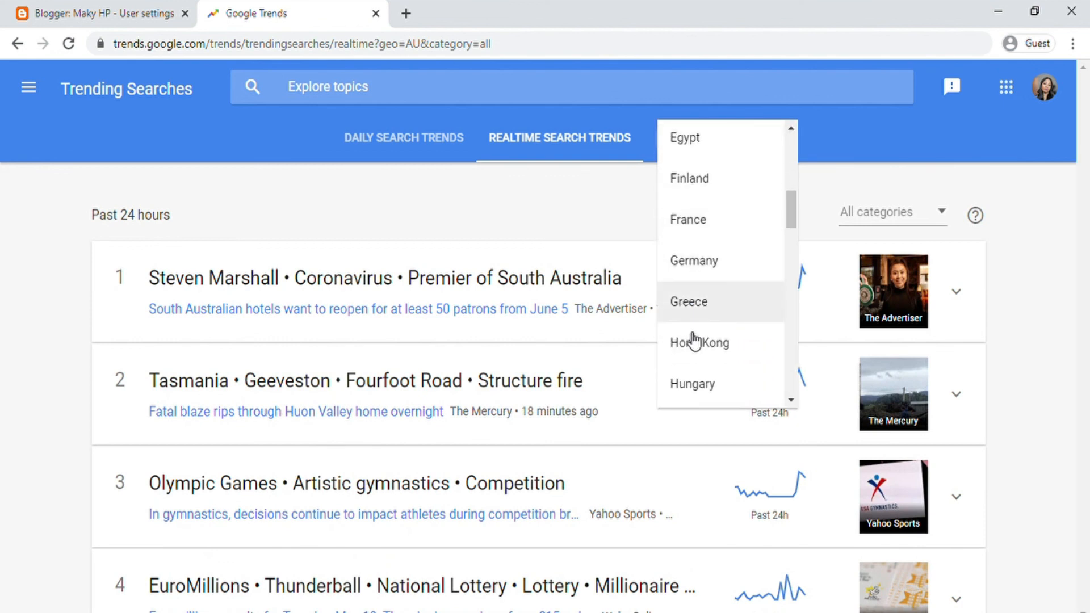
Step: Browse Germany's realtime trending searches, then change the country to Belgium
{"action": "left_click", "coordinate": [698, 260]}
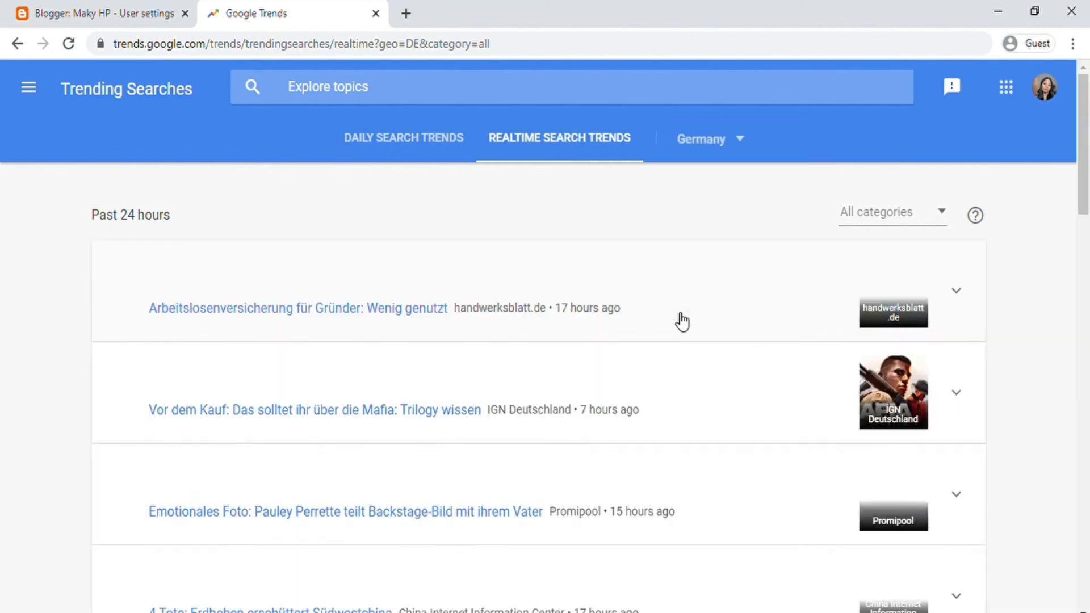
{"action": "scroll", "coordinate": [497, 409], "scroll_direction": "down", "scroll_amount": 15}
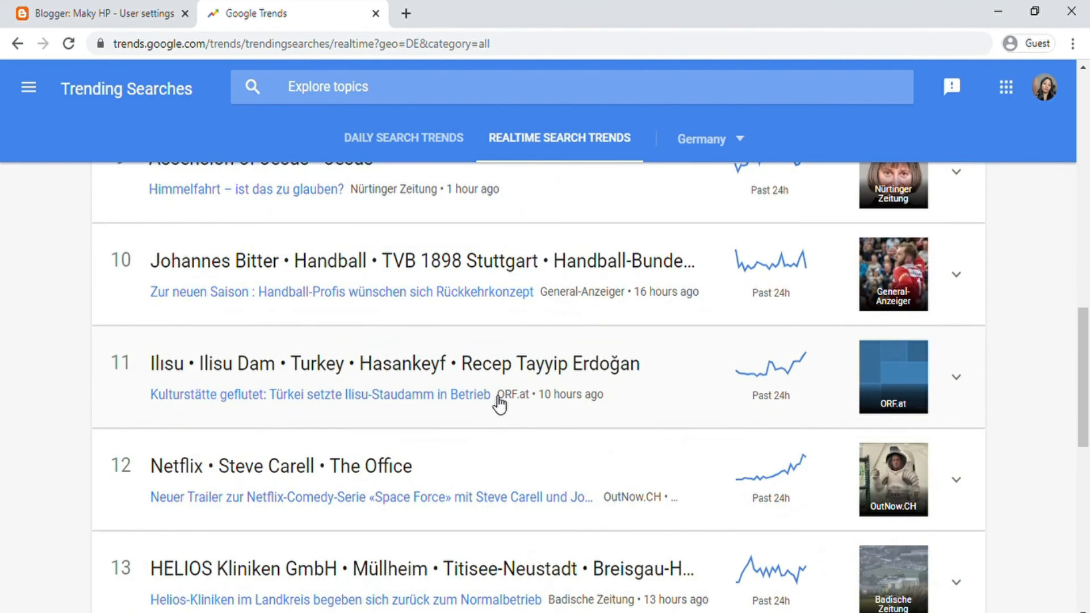
{"action": "scroll", "coordinate": [498, 404], "scroll_direction": "down", "scroll_amount": 4}
{"action": "scroll", "coordinate": [499, 404], "scroll_direction": "up", "scroll_amount": 13}
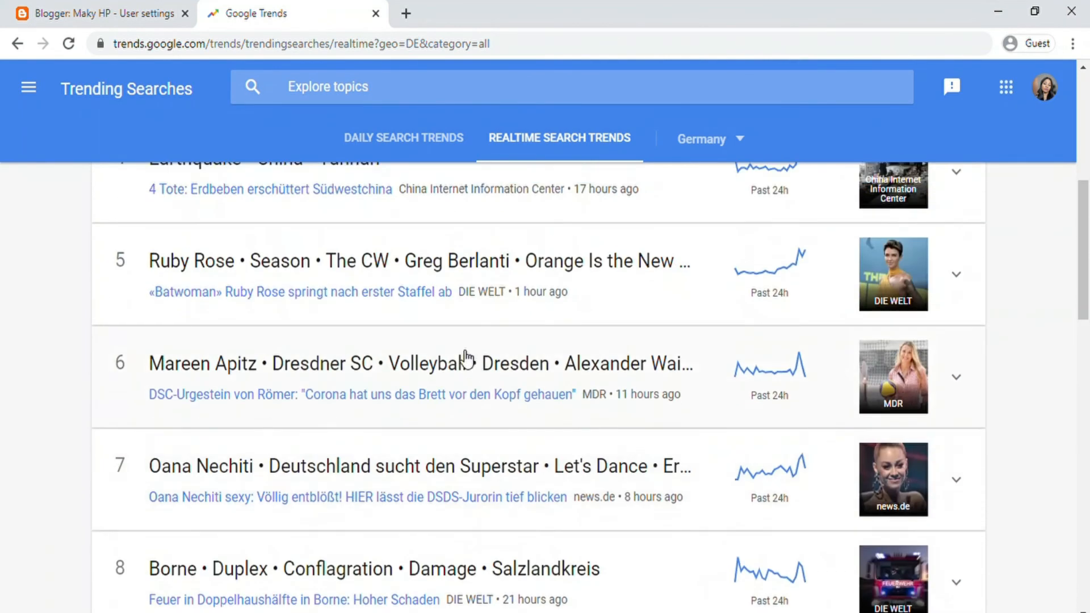
{"action": "scroll", "coordinate": [466, 358], "scroll_direction": "up", "scroll_amount": 6}
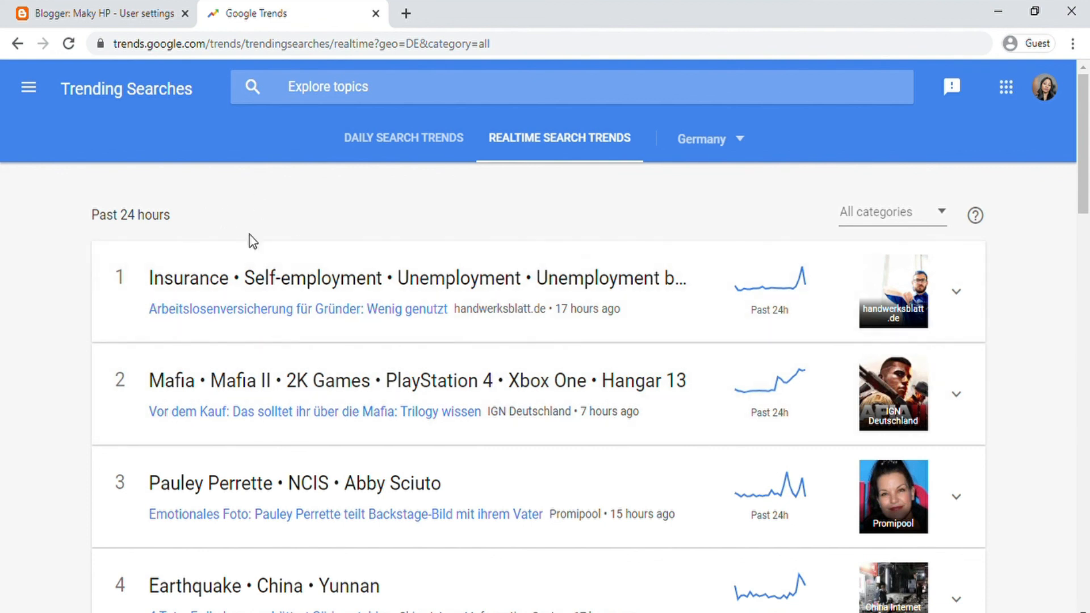
{"action": "scroll", "coordinate": [307, 370], "scroll_direction": "down", "scroll_amount": 6}
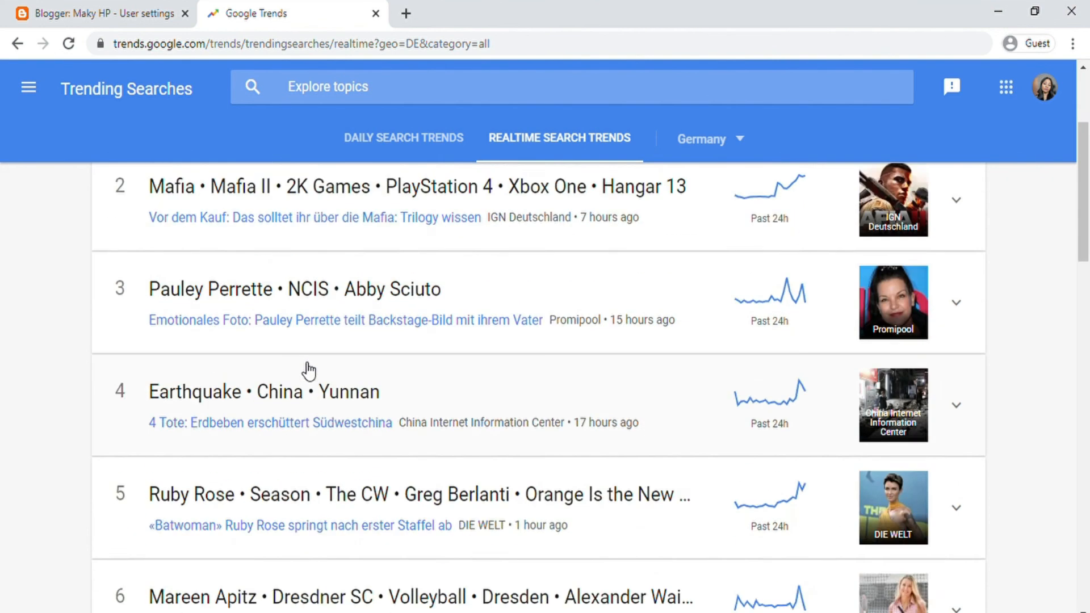
{"action": "scroll", "coordinate": [214, 230], "scroll_direction": "down", "scroll_amount": 7}
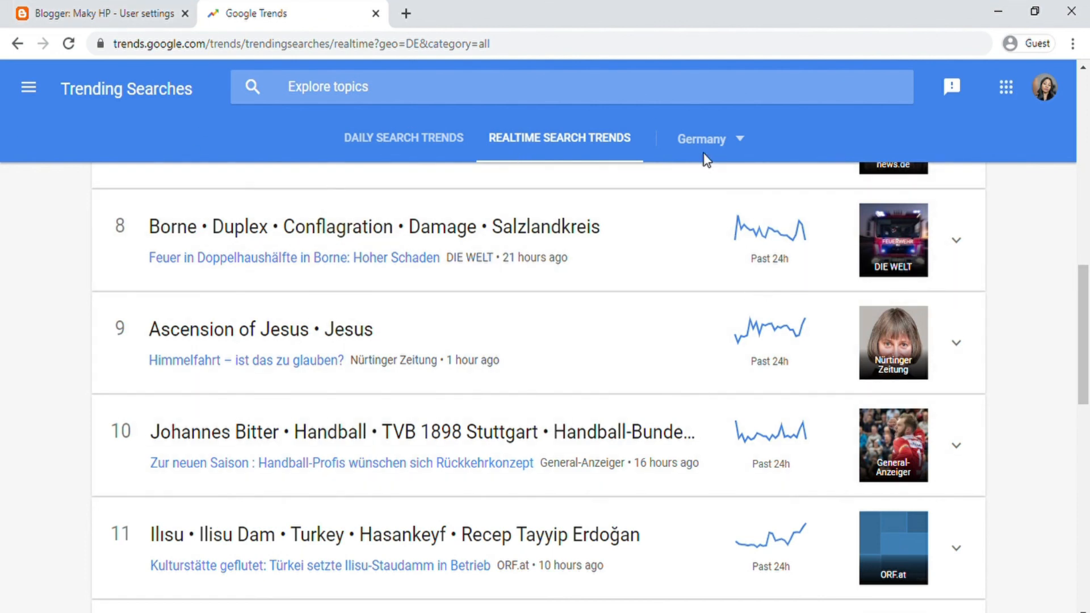
{"action": "left_click", "coordinate": [741, 142]}
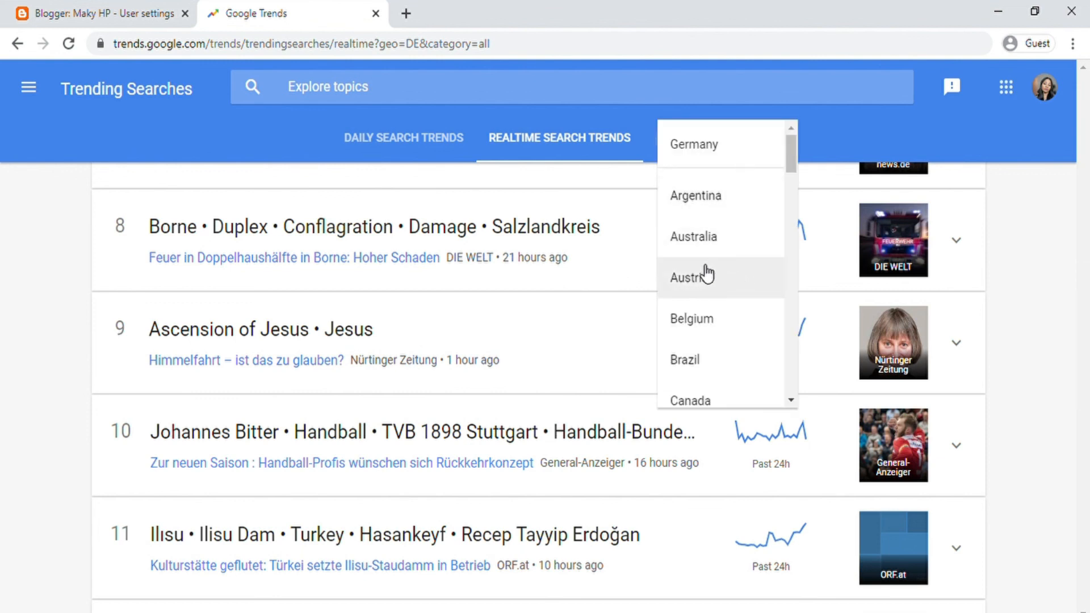
{"action": "left_click", "coordinate": [694, 324]}
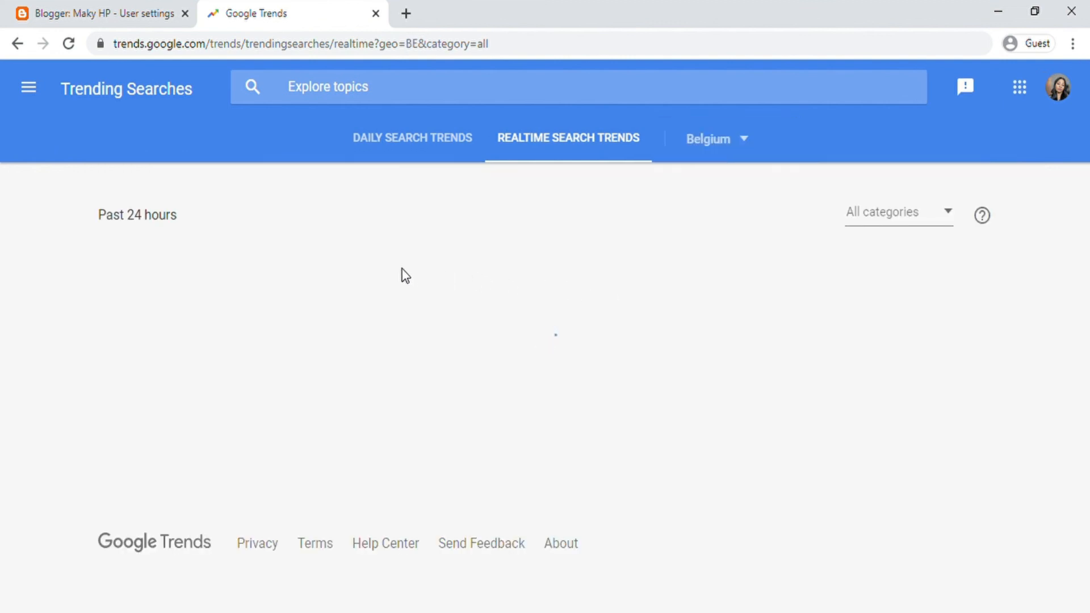